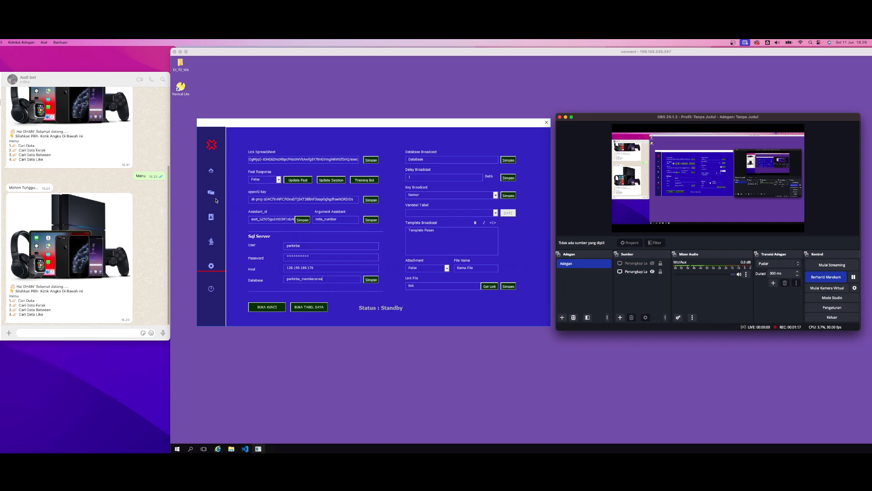
Open the bot menu settings and open the chat 5 entry (caridata_keys) for updating
{"action": "left_click", "coordinate": [211, 244]}
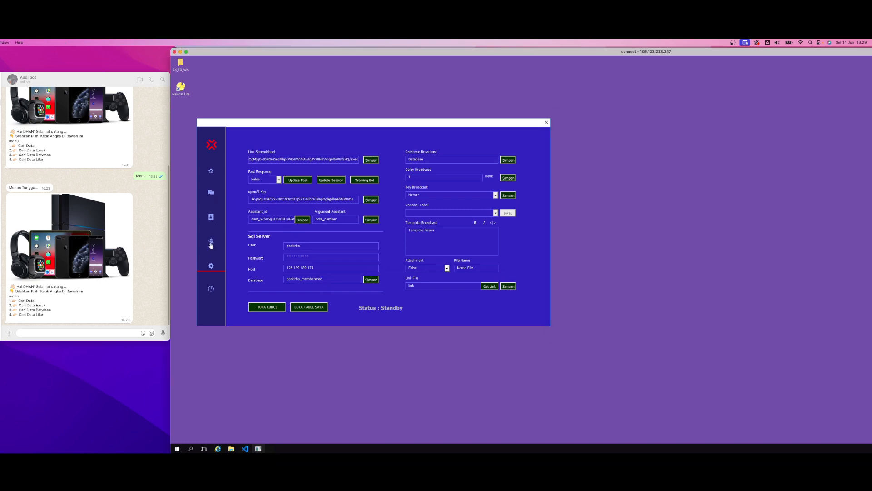
{"action": "left_click", "coordinate": [211, 244]}
{"action": "left_click", "coordinate": [347, 168]}
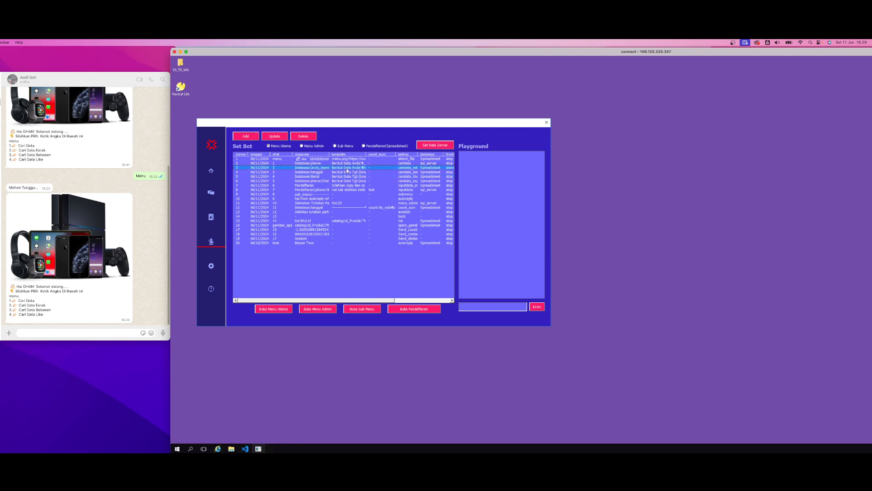
{"action": "left_click", "coordinate": [409, 186]}
{"action": "left_click", "coordinate": [409, 190]}
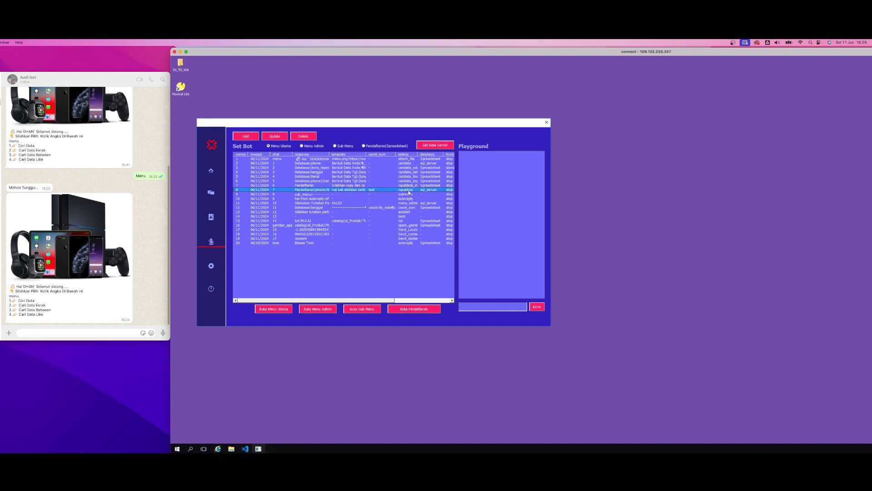
{"action": "left_click", "coordinate": [401, 181]}
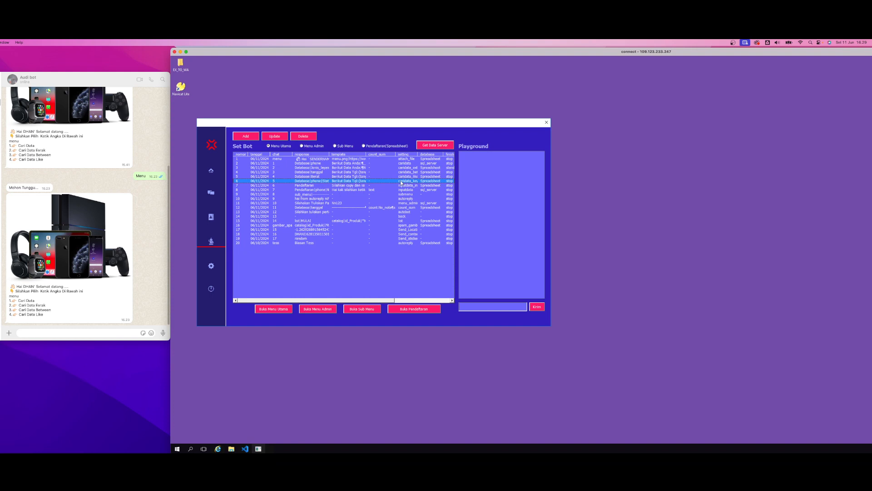
{"action": "left_click", "coordinate": [275, 137]}
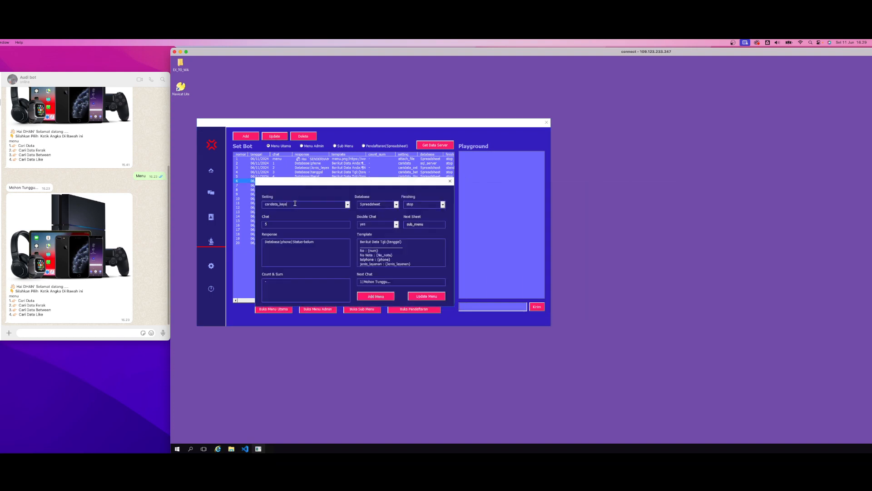
Set the entry's finishing to stop and its next sheet to "-", with Spreadsheet as the database and double chat at yes
{"action": "left_click_drag", "start_coordinate": [382, 206], "coordinate": [359, 205]}
{"action": "left_click", "coordinate": [385, 205]}
{"action": "left_click", "coordinate": [416, 203]}
{"action": "left_click_drag", "start_coordinate": [417, 203], "coordinate": [405, 205]}
{"action": "left_click_drag", "start_coordinate": [274, 226], "coordinate": [261, 226]}
{"action": "left_click", "coordinate": [366, 224]}
{"action": "left_click", "coordinate": [443, 205]}
{"action": "left_click", "coordinate": [413, 215]}
{"action": "left_click", "coordinate": [443, 204]}
{"action": "left_click", "coordinate": [411, 211]}
Change the response's search key to No_nota and its Status condition to selesai, and save the updated menu entry
{"action": "double_click", "coordinate": [270, 242]}
{"action": "double_click", "coordinate": [286, 242]}
{"action": "type", "text": "No_nota"}
{"action": "double_click", "coordinate": [303, 242]}
{"action": "left_click", "coordinate": [314, 243]}
{"action": "double_click", "coordinate": [314, 244]}
{"action": "type", "text": "selesai"}
{"action": "left_click", "coordinate": [435, 298]}
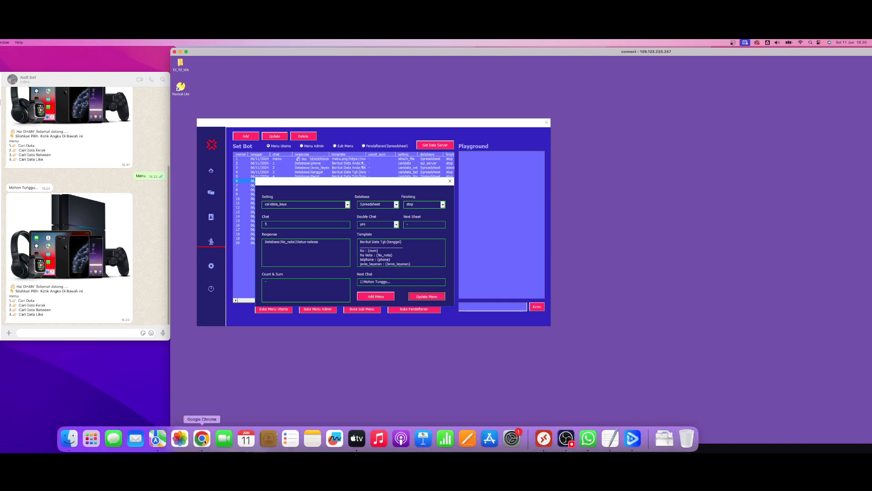
Switch to the FILE_ASLI spreadsheet in Google Chrome, close the other browser tabs and open the Database sheet
{"action": "left_click", "coordinate": [203, 436]}
{"action": "left_click", "coordinate": [303, 250]}
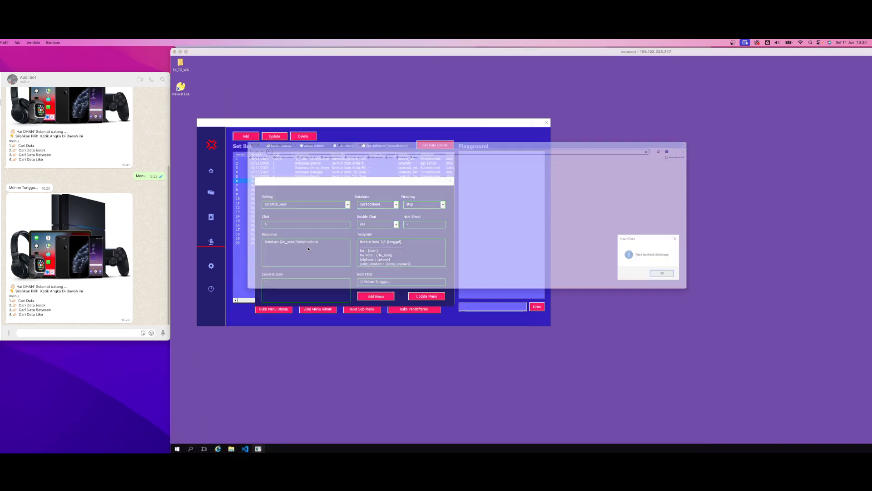
{"action": "left_click", "coordinate": [138, 87]}
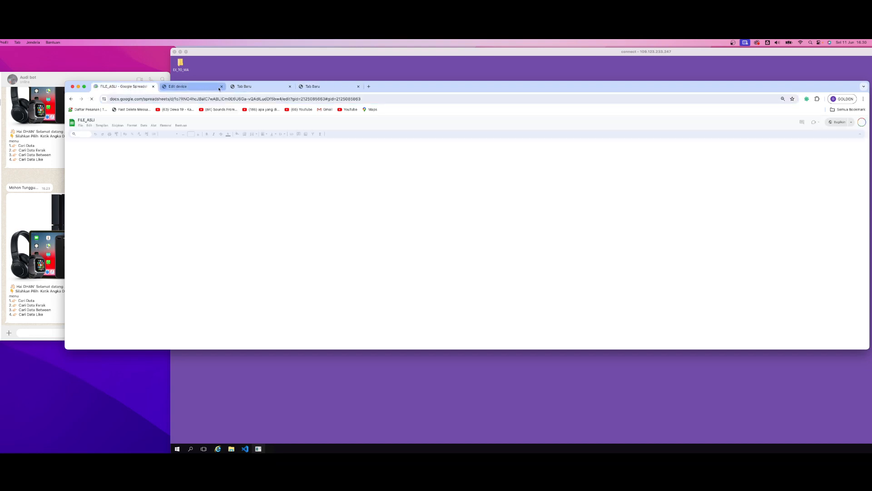
{"action": "left_click", "coordinate": [221, 86]}
{"action": "left_click", "coordinate": [221, 86]}
{"action": "left_click", "coordinate": [221, 87]}
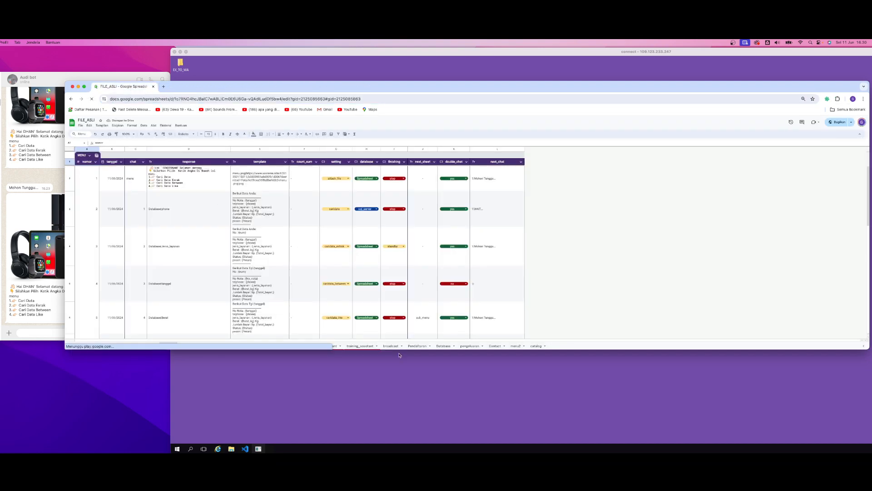
{"action": "left_click", "coordinate": [444, 346]}
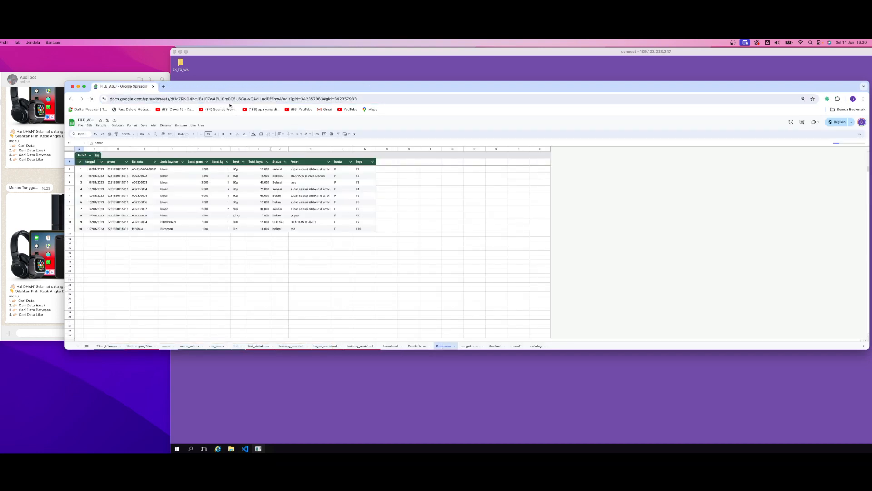
Delete the bantu and keys columns (L and M) from the Database sheet
{"action": "left_click_drag", "start_coordinate": [209, 88], "coordinate": [313, 112]}
{"action": "left_click", "coordinate": [231, 156]}
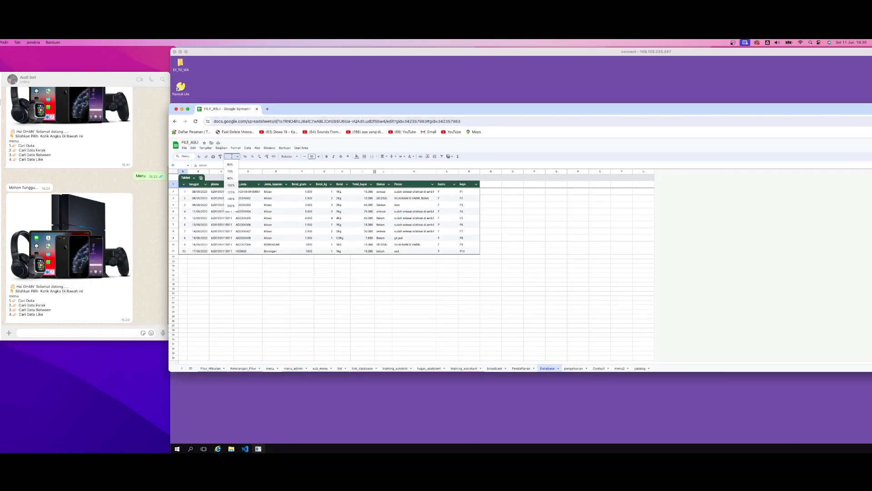
{"action": "left_click", "coordinate": [231, 199]}
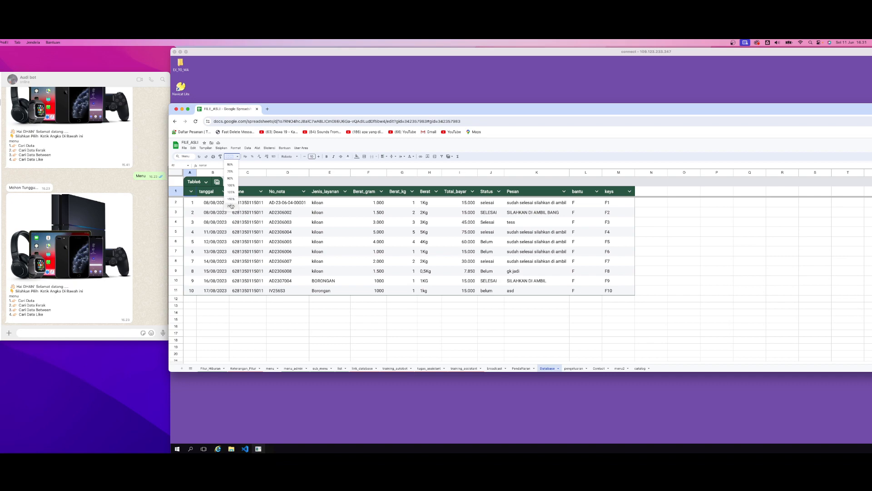
{"action": "left_click", "coordinate": [231, 199]}
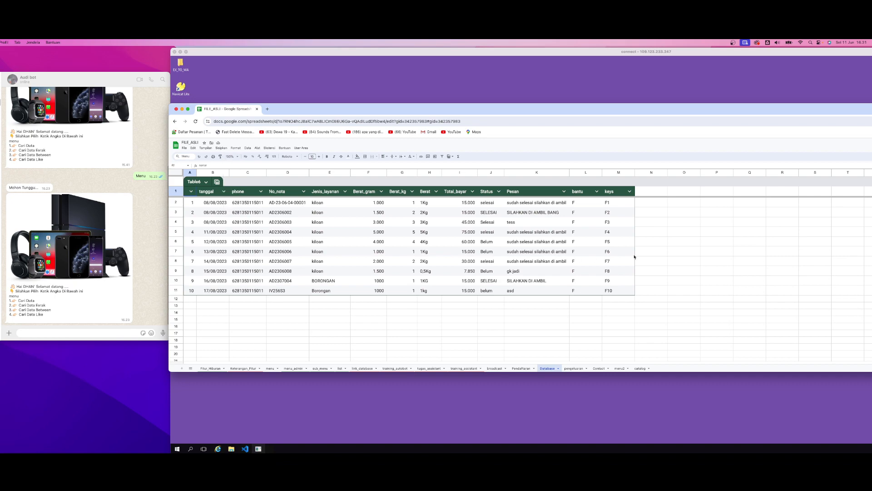
{"action": "left_click_drag", "start_coordinate": [576, 173], "coordinate": [622, 172]}
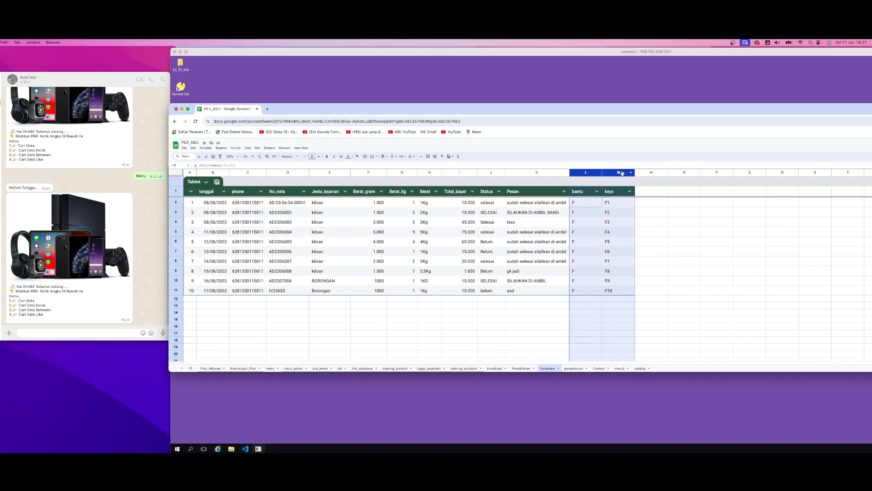
{"action": "right_click", "coordinate": [622, 173]}
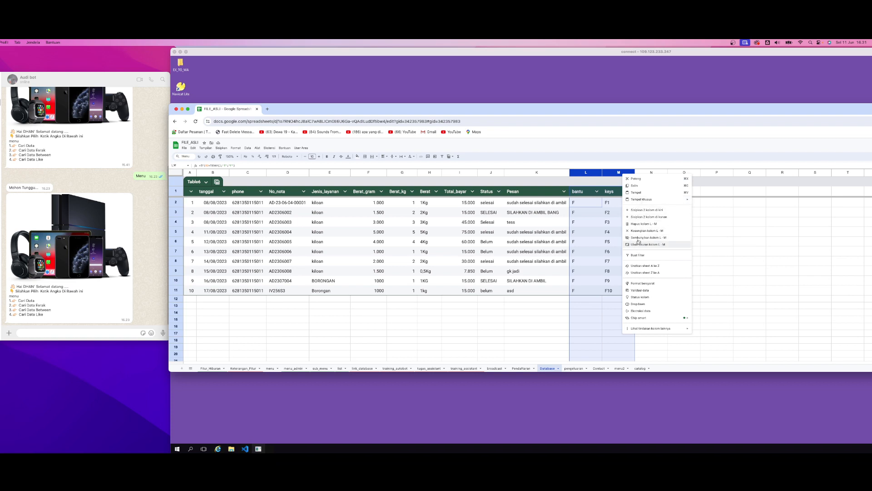
{"action": "left_click", "coordinate": [643, 224]}
Examine the record rows of the Database table from the number column to the Pesan column
{"action": "left_click", "coordinate": [558, 271]}
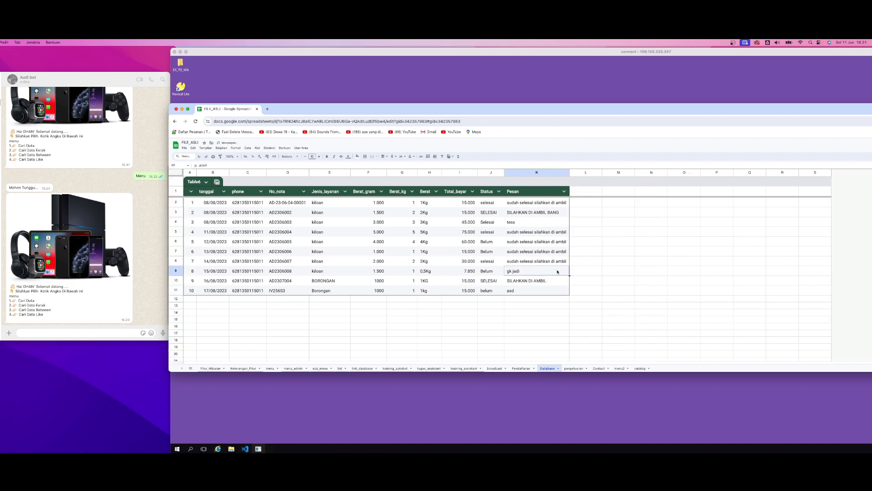
{"action": "key", "text": "Up"}
{"action": "key", "text": "Right"}
{"action": "left_click_drag", "start_coordinate": [190, 203], "coordinate": [533, 261]}
{"action": "left_click", "coordinate": [286, 215]}
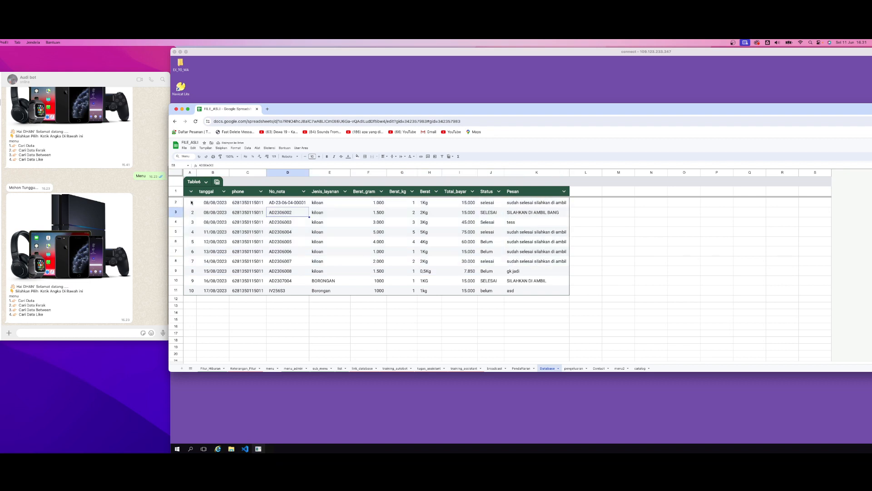
{"action": "left_click_drag", "start_coordinate": [191, 203], "coordinate": [262, 222]}
{"action": "left_click", "coordinate": [284, 217]}
{"action": "left_click_drag", "start_coordinate": [193, 203], "coordinate": [536, 232]}
{"action": "left_click", "coordinate": [536, 251]}
Fill the tanggal header cell with red
{"action": "left_click", "coordinate": [200, 192]}
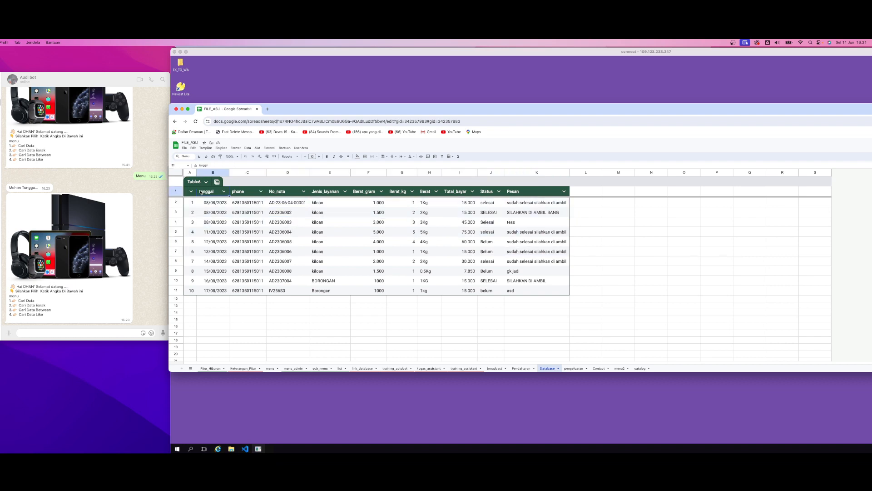
{"action": "left_click", "coordinate": [357, 156]}
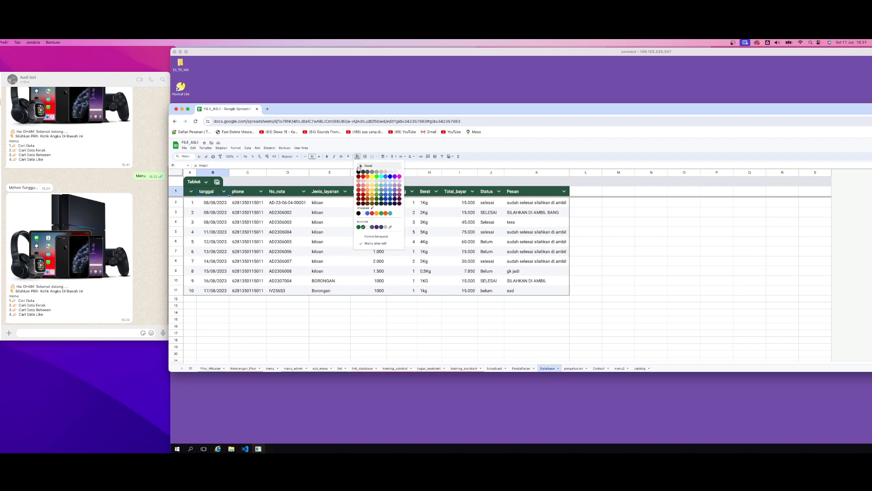
{"action": "left_click", "coordinate": [364, 178]}
Fill the phone header cell with red
{"action": "left_click", "coordinate": [246, 193]}
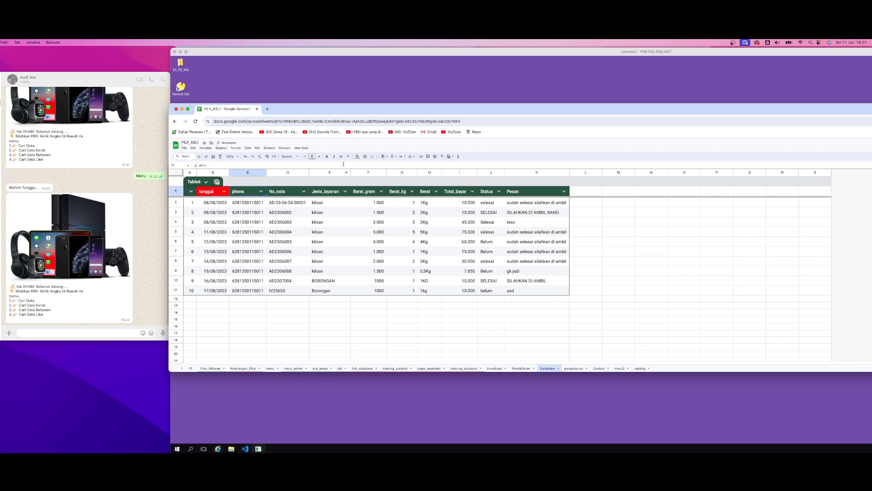
{"action": "left_click", "coordinate": [357, 157]}
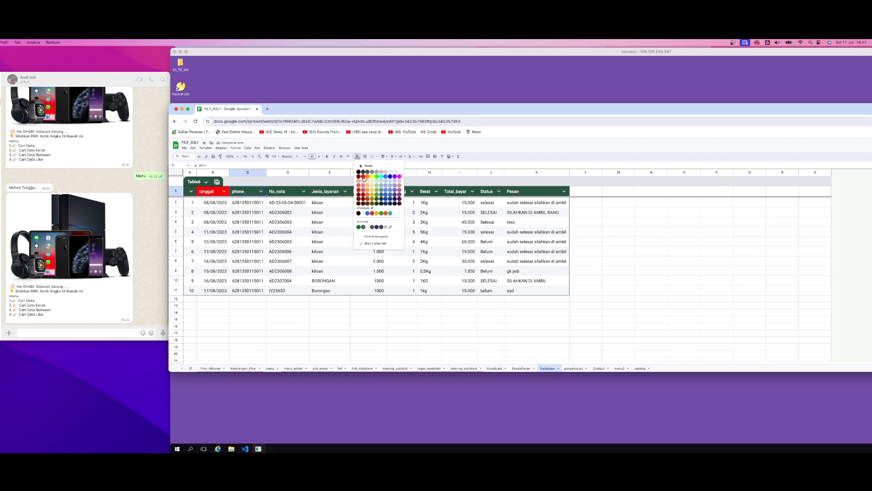
{"action": "left_click", "coordinate": [364, 177]}
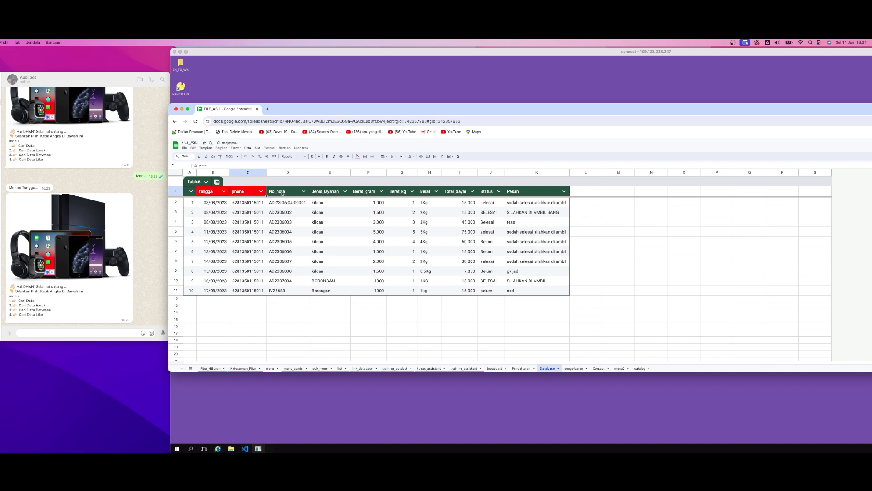
Widen column A so its nomor header fits, and fill that header cell with red
{"action": "left_click", "coordinate": [187, 194]}
{"action": "left_click", "coordinate": [191, 191]}
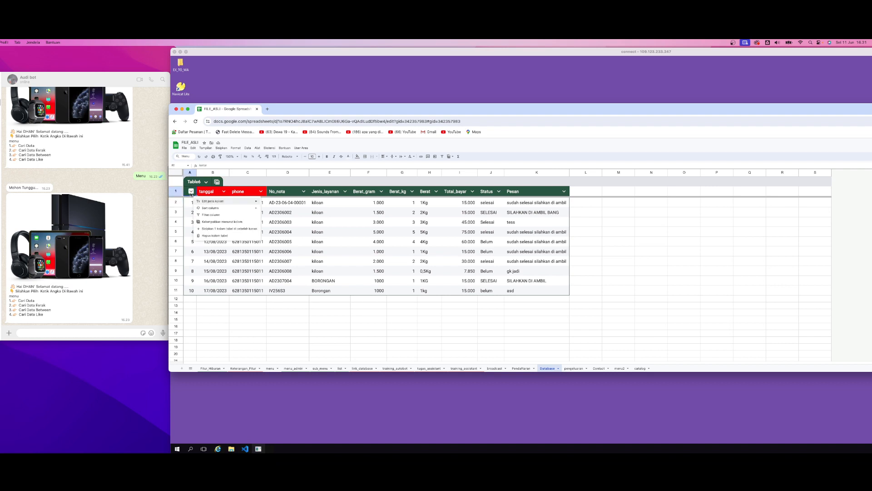
{"action": "left_click_drag", "start_coordinate": [197, 173], "coordinate": [215, 172]}
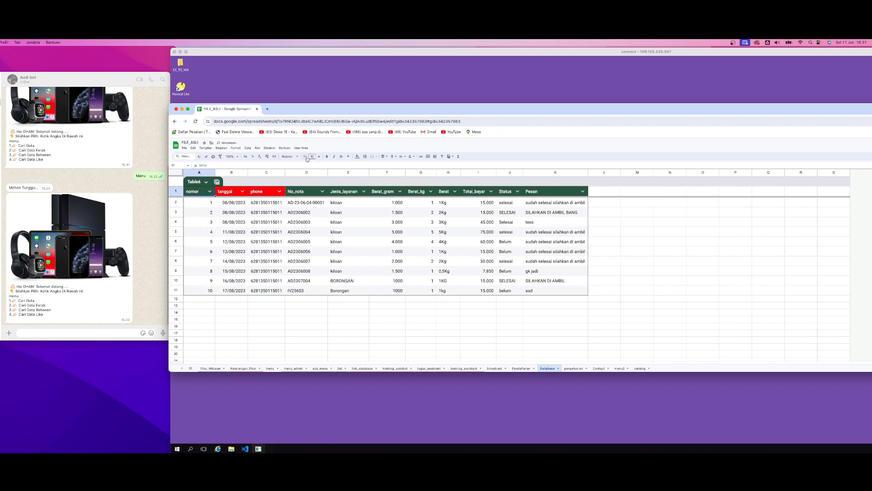
{"action": "left_click", "coordinate": [358, 156]}
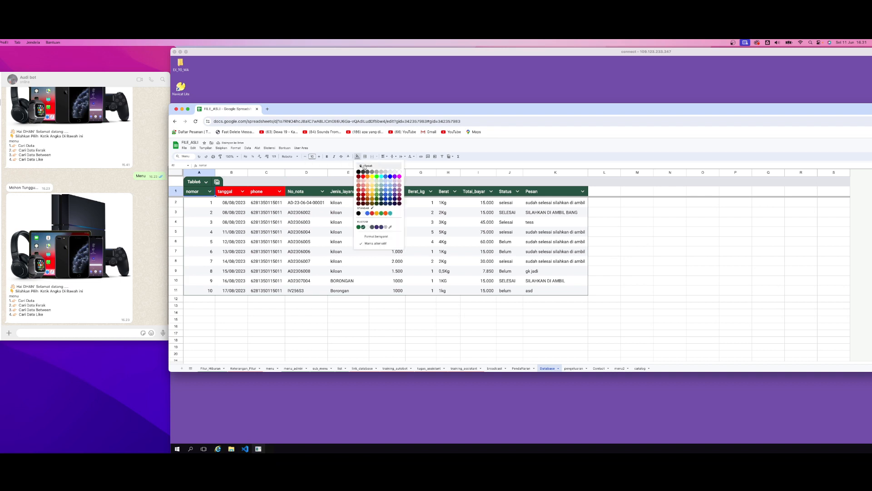
{"action": "left_click", "coordinate": [367, 182]}
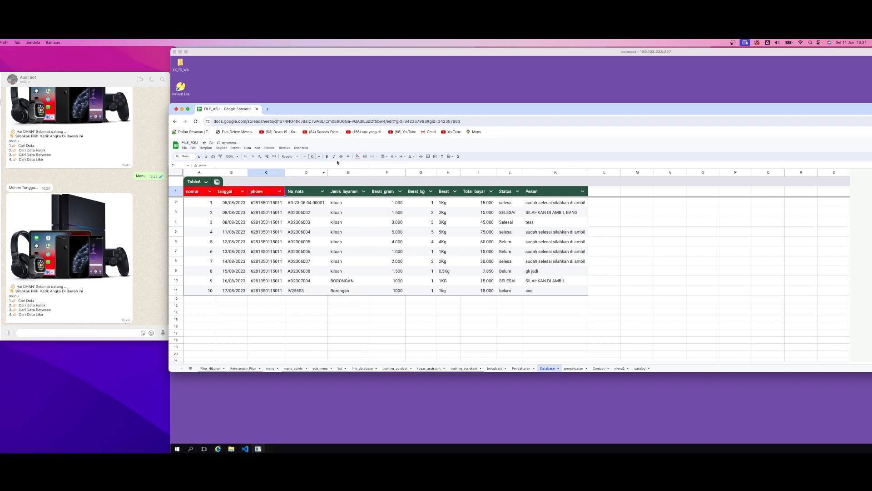
Change the phone header's fill, trying white first and settling on dark green
{"action": "left_click", "coordinate": [357, 157]}
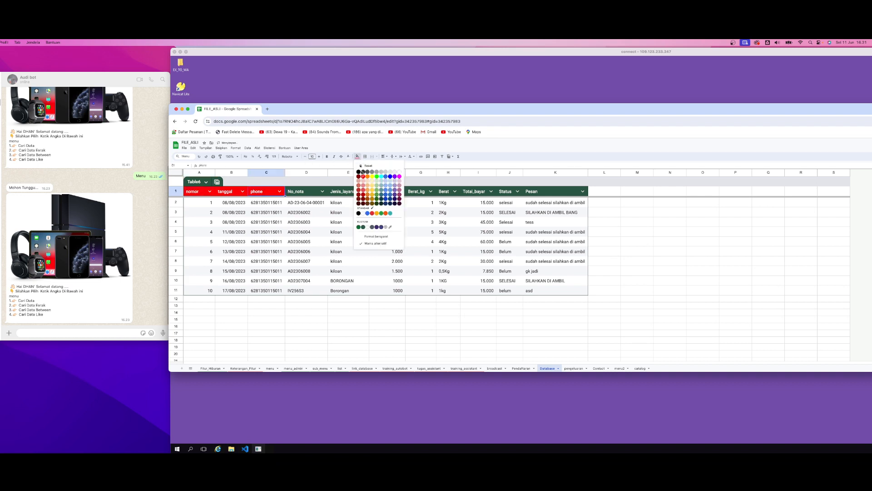
{"action": "left_click", "coordinate": [399, 172]}
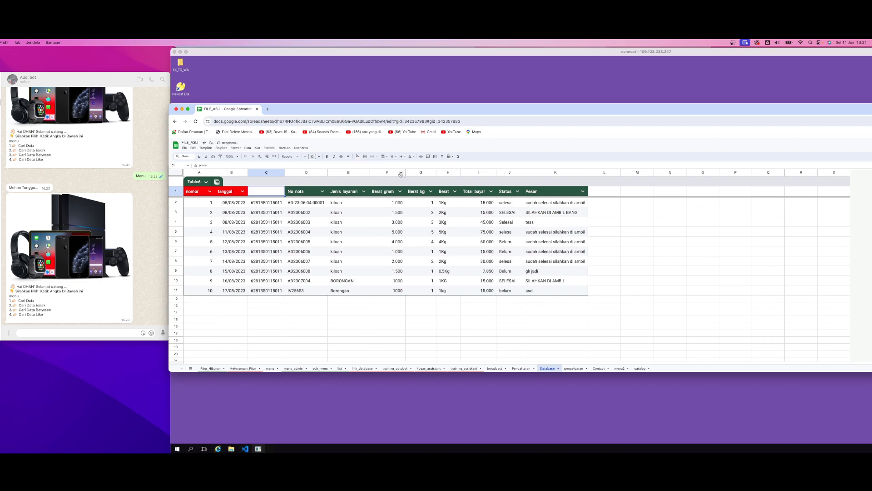
{"action": "left_click", "coordinate": [358, 156]}
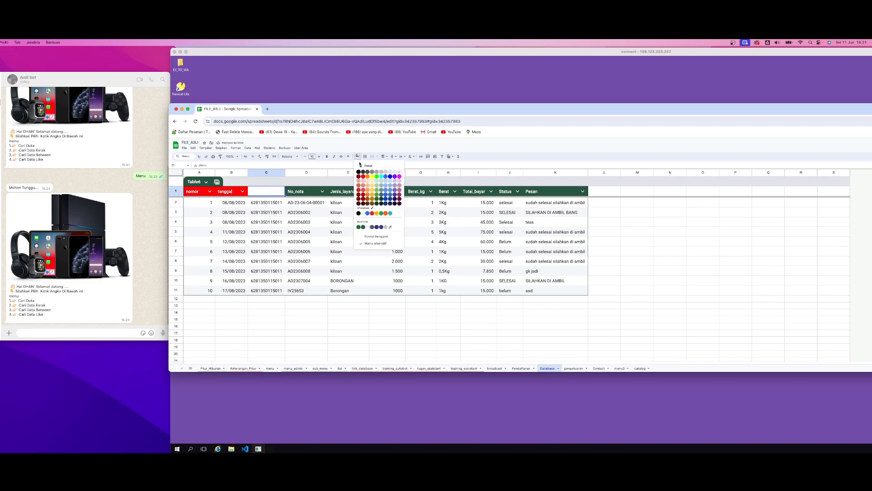
{"action": "left_click", "coordinate": [377, 200]}
{"action": "left_click", "coordinate": [306, 202]}
{"action": "left_click", "coordinate": [195, 194]}
{"action": "left_click", "coordinate": [222, 195]}
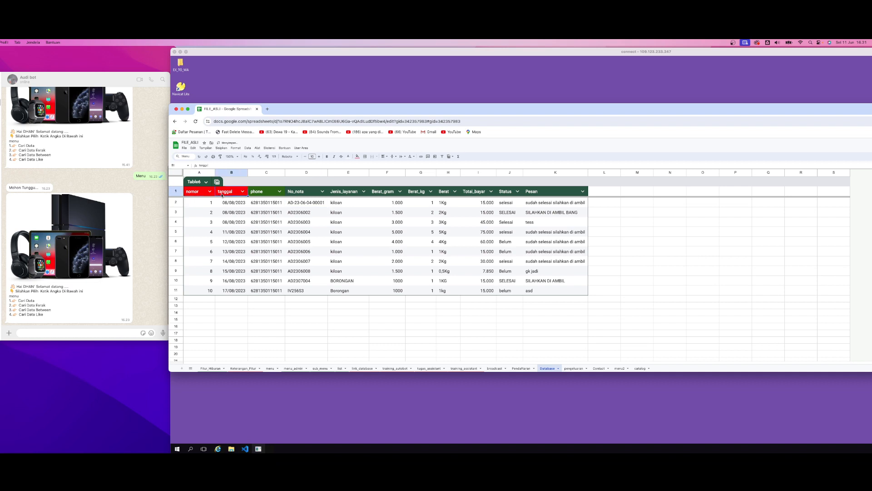
{"action": "left_click", "coordinate": [390, 232]}
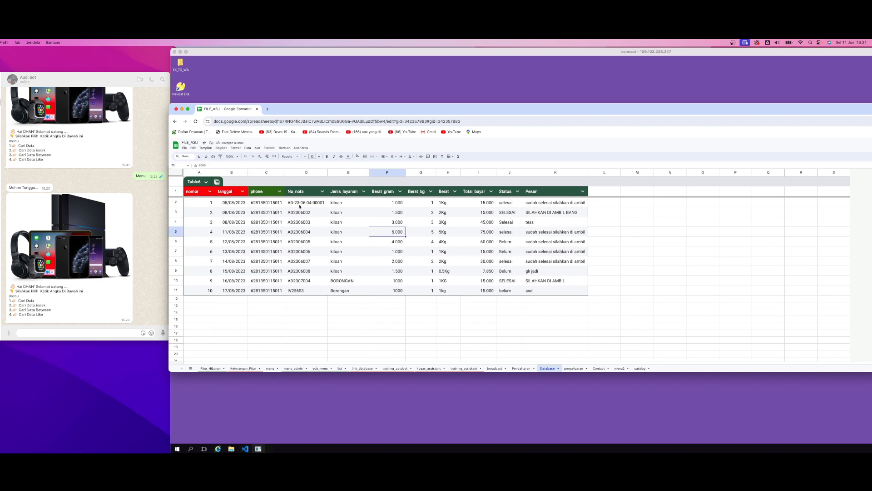
{"action": "left_click", "coordinate": [264, 192]}
{"action": "left_click", "coordinate": [358, 156]}
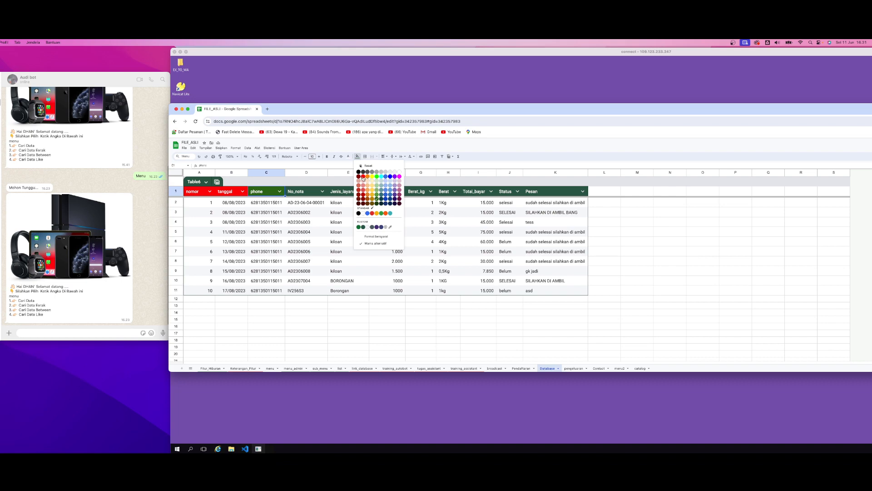
{"action": "left_click", "coordinate": [283, 209]}
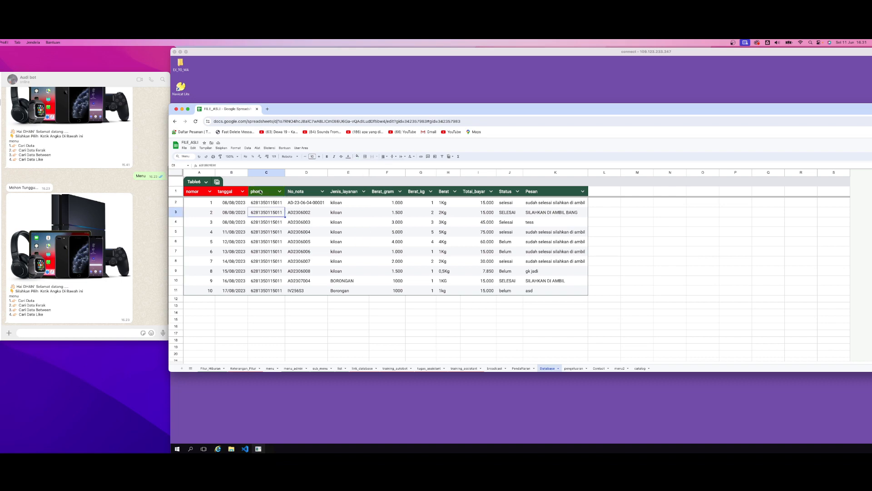
Change the phone header's text colour, trying yellow first and settling on white
{"action": "left_click", "coordinate": [260, 192]}
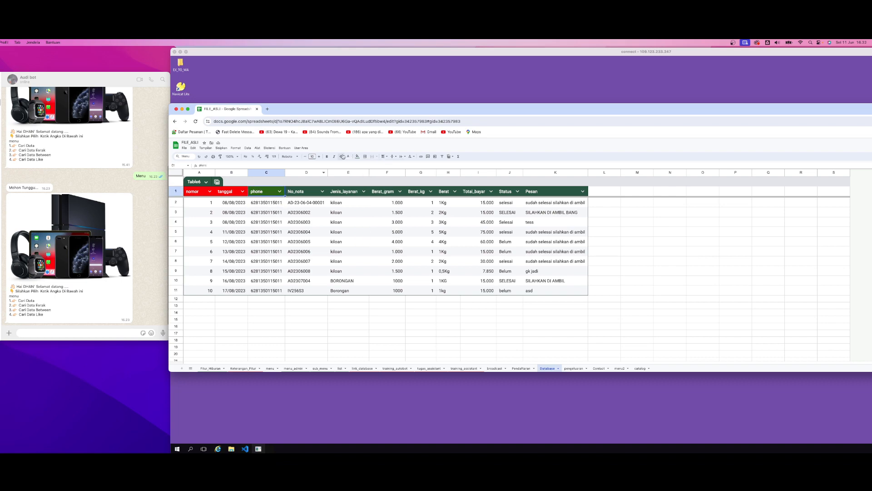
{"action": "left_click", "coordinate": [348, 157]}
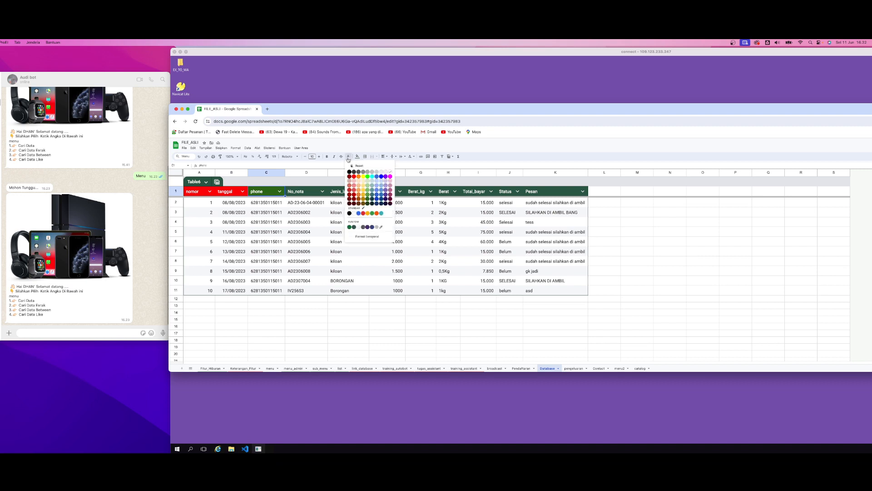
{"action": "left_click", "coordinate": [364, 191]}
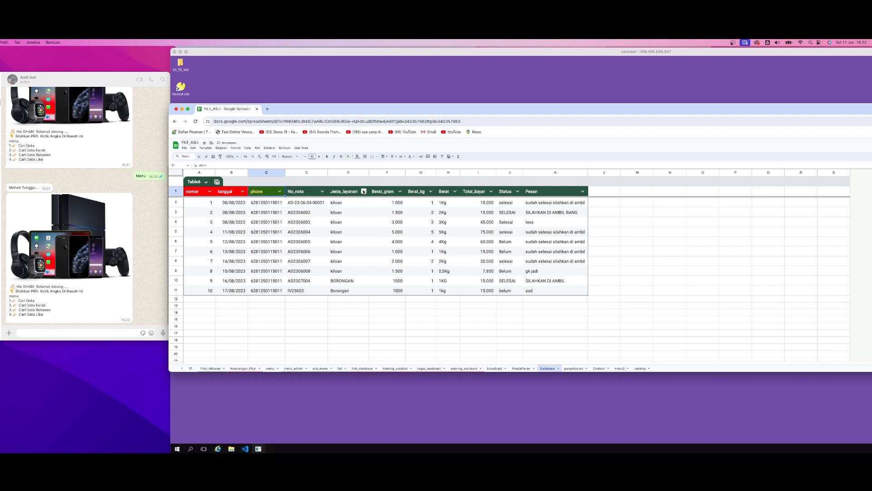
{"action": "left_click", "coordinate": [348, 156]}
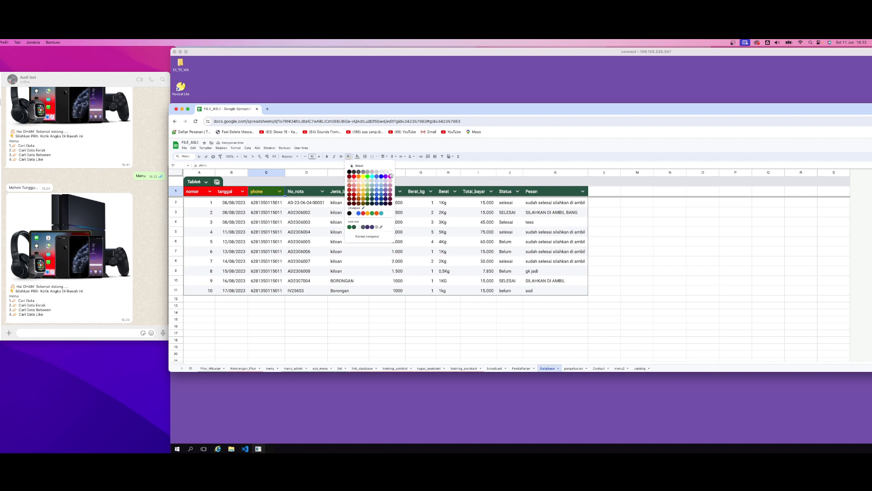
{"action": "left_click", "coordinate": [390, 172]}
Fill the phone header cell with light yellow-orange
{"action": "left_click", "coordinate": [357, 157]}
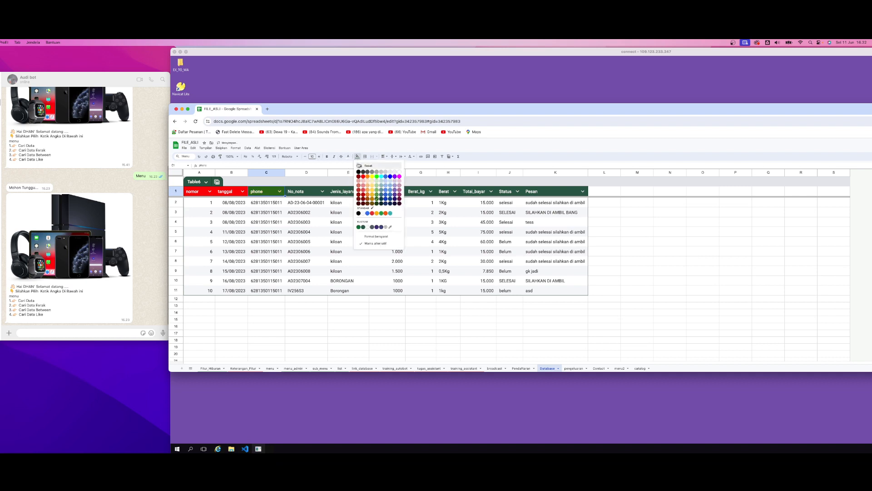
{"action": "left_click", "coordinate": [362, 193]}
{"action": "left_click", "coordinate": [327, 211]}
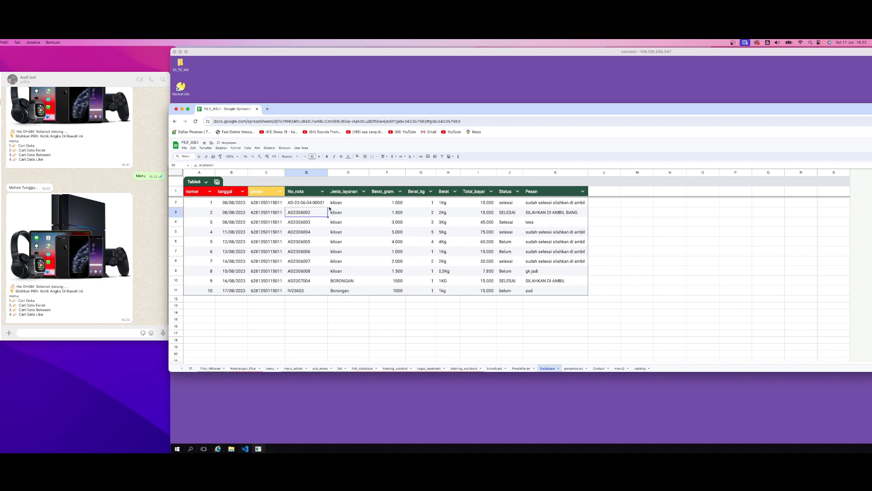
{"action": "left_click", "coordinate": [662, 236]}
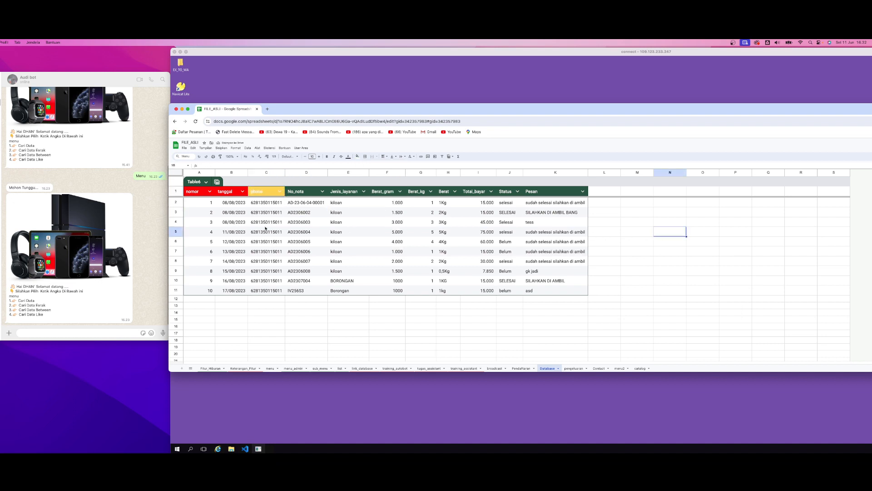
Go through the Database table's header cells one by one, from nomor across to Pesan
{"action": "left_click", "coordinate": [258, 194]}
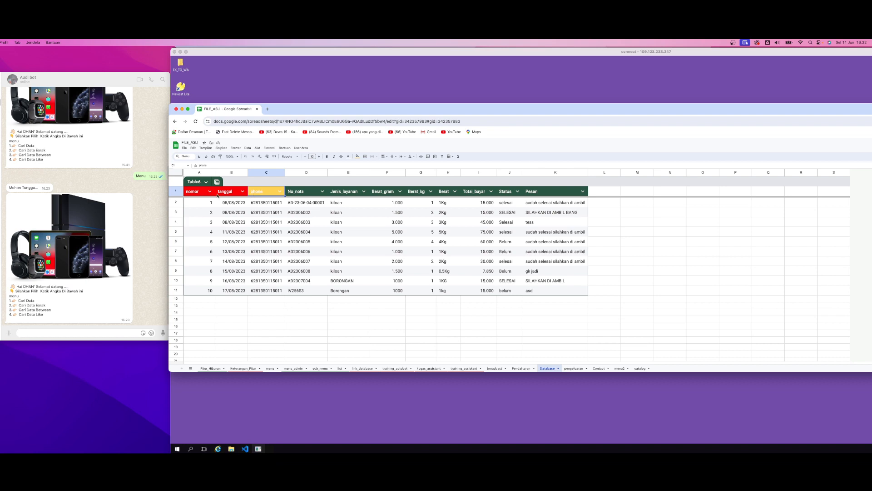
{"action": "left_click", "coordinate": [191, 193]}
{"action": "left_click", "coordinate": [220, 194]}
{"action": "left_click", "coordinate": [249, 194]}
{"action": "mouse_move", "coordinate": [301, 192]}
{"action": "left_mouse_down"}
{"action": "mouse_move", "coordinate": [508, 193]}
{"action": "mouse_move", "coordinate": [300, 194]}
{"action": "left_mouse_up"}
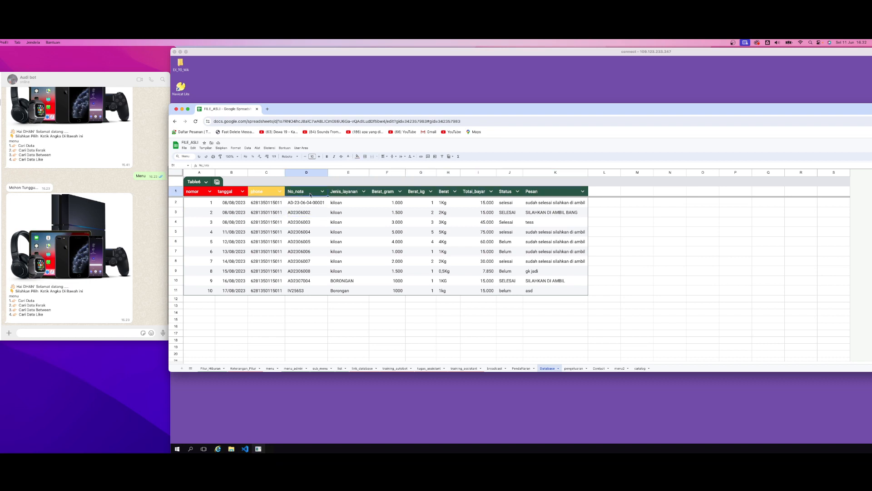
{"action": "left_click", "coordinate": [343, 193]}
{"action": "left_click", "coordinate": [381, 193]}
{"action": "left_click", "coordinate": [418, 193]}
{"action": "left_click", "coordinate": [446, 194]}
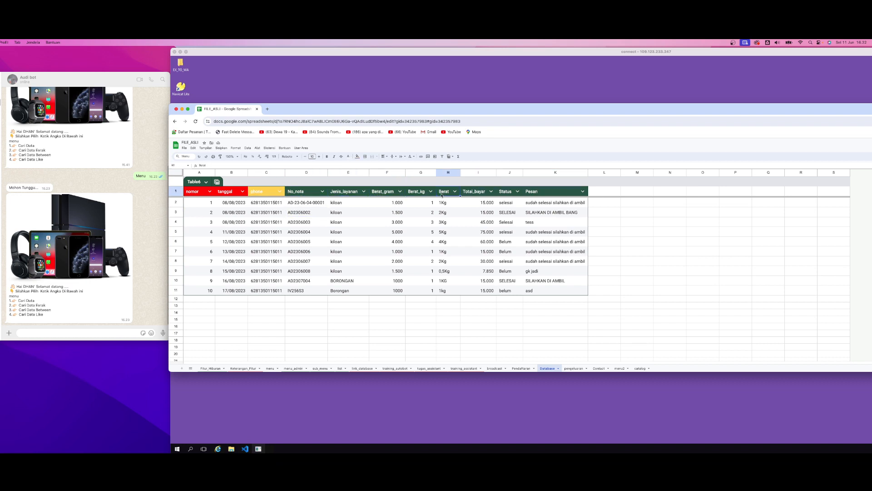
{"action": "left_click", "coordinate": [477, 193]}
{"action": "left_click", "coordinate": [505, 194]}
{"action": "left_click", "coordinate": [535, 194]}
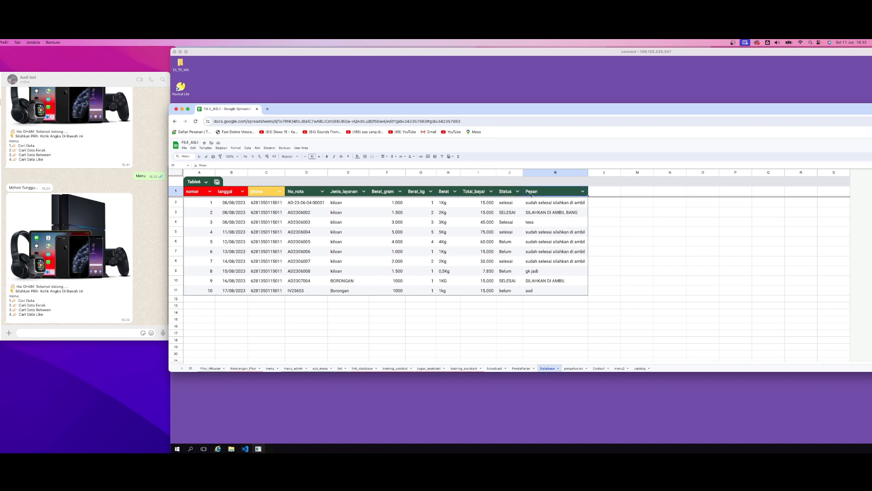
{"action": "left_click", "coordinate": [395, 213]}
Compare the phone header and its first entry with the No_nota header as possible search keys
{"action": "left_click", "coordinate": [260, 192]}
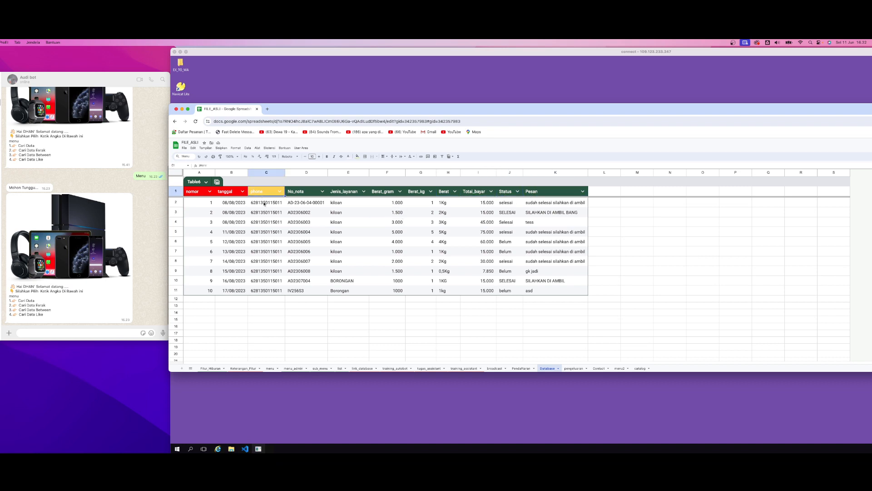
{"action": "left_click", "coordinate": [262, 204]}
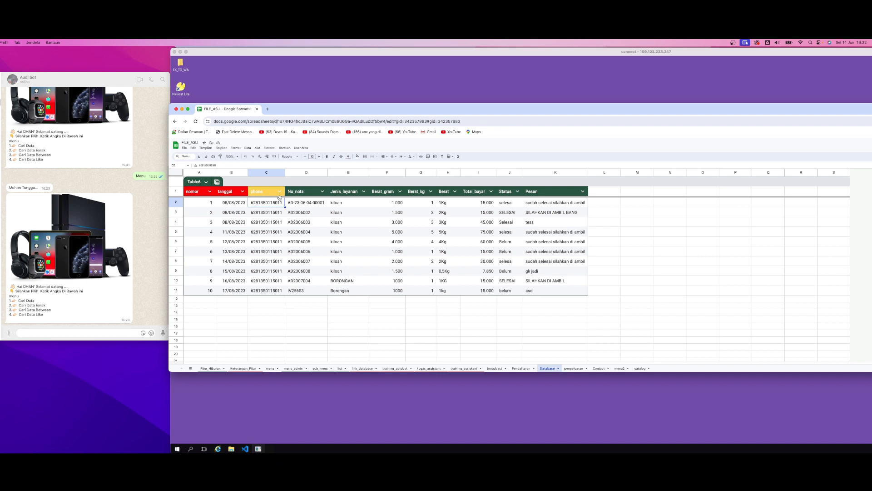
{"action": "left_click", "coordinate": [298, 195]}
{"action": "left_click", "coordinate": [262, 203]}
{"action": "left_click", "coordinate": [296, 196]}
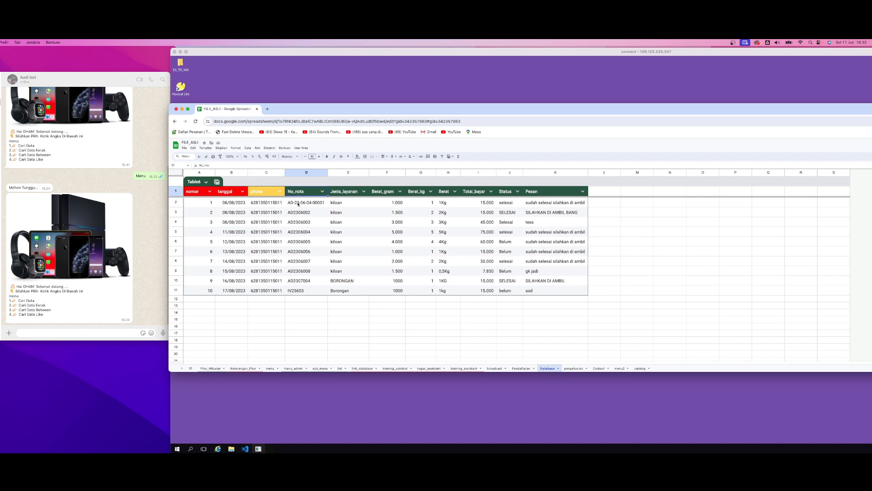
Switch to the bot settings window, dismiss the save message and examine each part of the response Database|No_nota|Status-selesai
{"action": "left_click", "coordinate": [241, 411]}
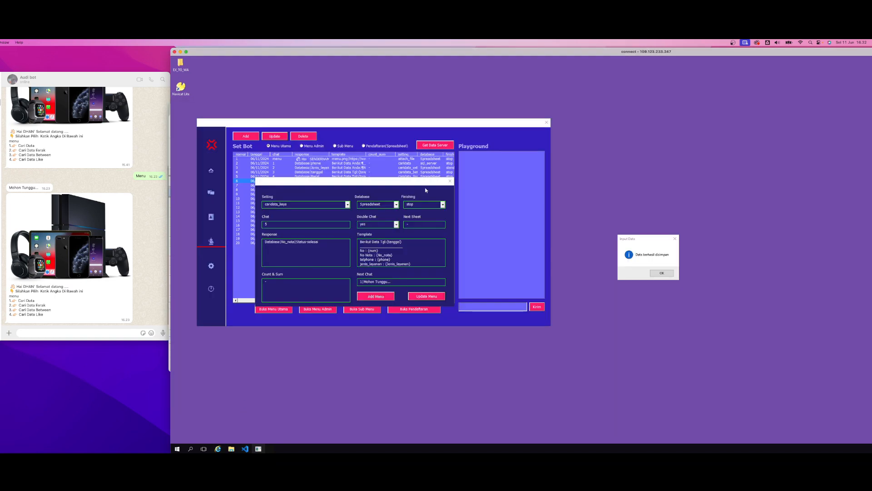
{"action": "left_click", "coordinate": [662, 274]}
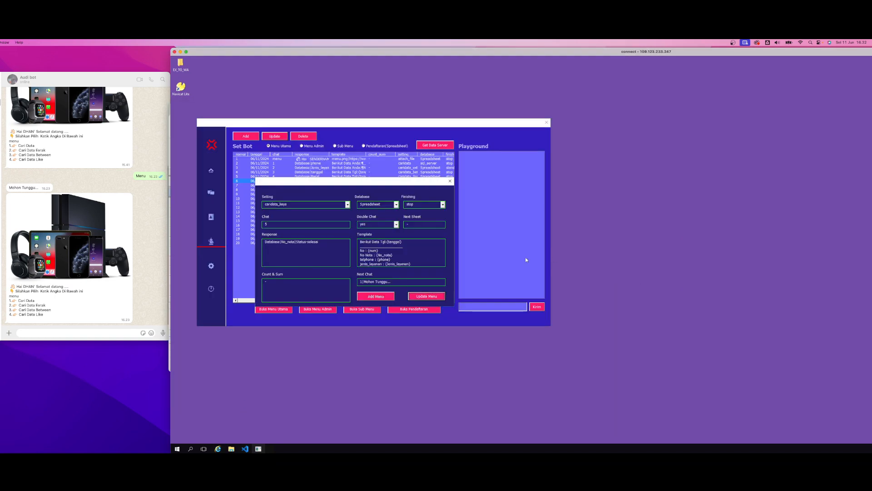
{"action": "double_click", "coordinate": [273, 242]}
{"action": "double_click", "coordinate": [291, 241]}
{"action": "double_click", "coordinate": [302, 243]}
{"action": "double_click", "coordinate": [313, 242]}
{"action": "left_click", "coordinate": [301, 249]}
{"action": "double_click", "coordinate": [274, 243]}
{"action": "double_click", "coordinate": [301, 243]}
Return to the spreadsheet and examine the No_nota and Status entries, highlighting rows 3 and 9
{"action": "left_click", "coordinate": [203, 439]}
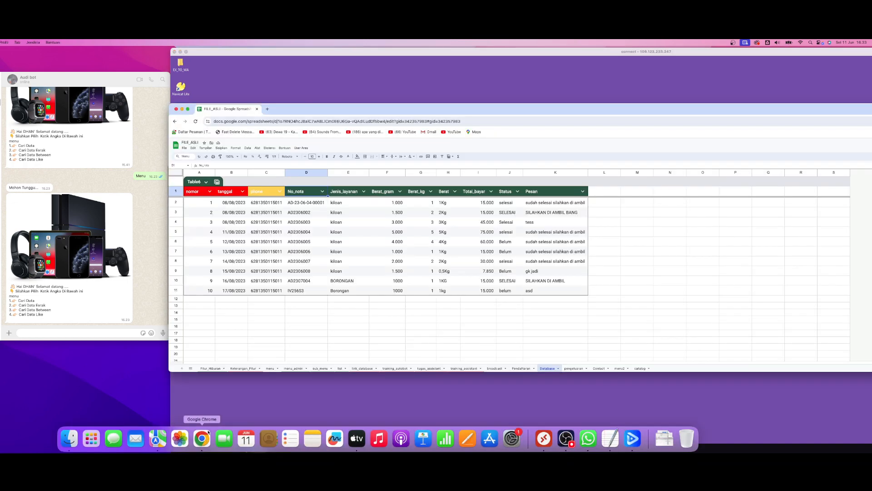
{"action": "left_click", "coordinate": [332, 272]}
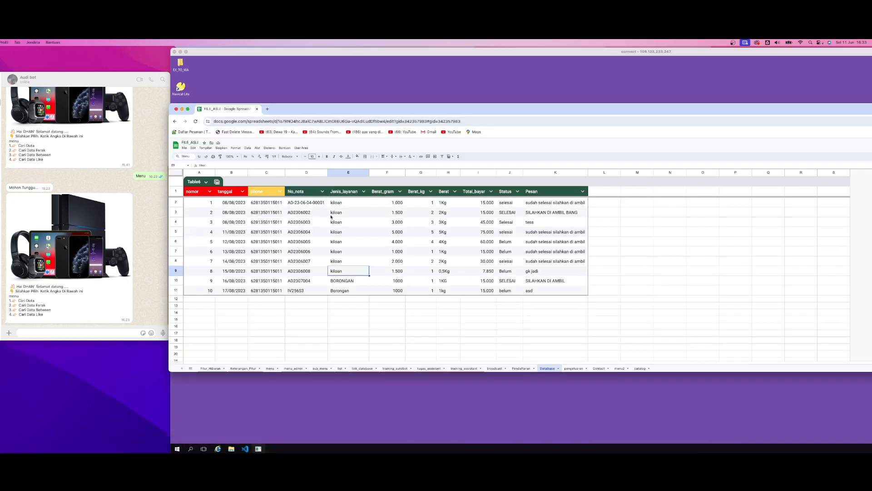
{"action": "left_click", "coordinate": [297, 213]}
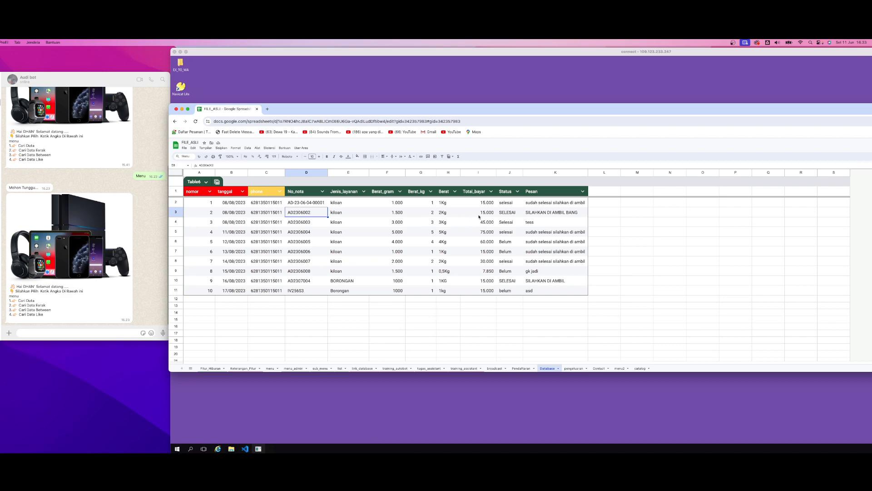
{"action": "left_click", "coordinate": [504, 213]}
{"action": "left_click", "coordinate": [176, 213]}
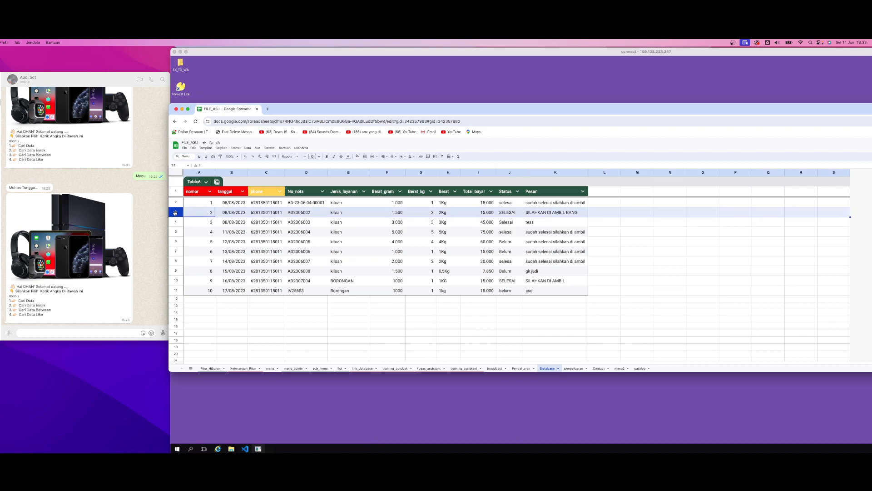
{"action": "left_click", "coordinate": [175, 271]}
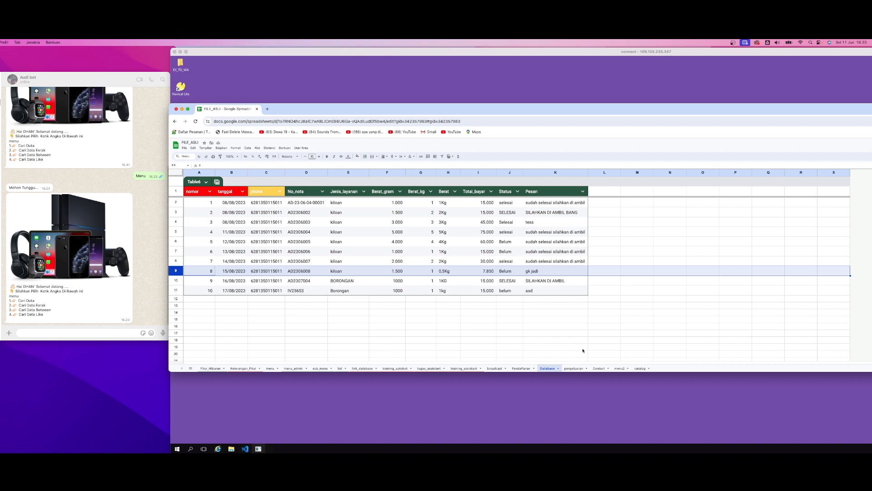
Open the menu2 sheet and examine the NO_NOTA and PENAWARAN parts of the inputdata row's response
{"action": "left_click", "coordinate": [618, 369]}
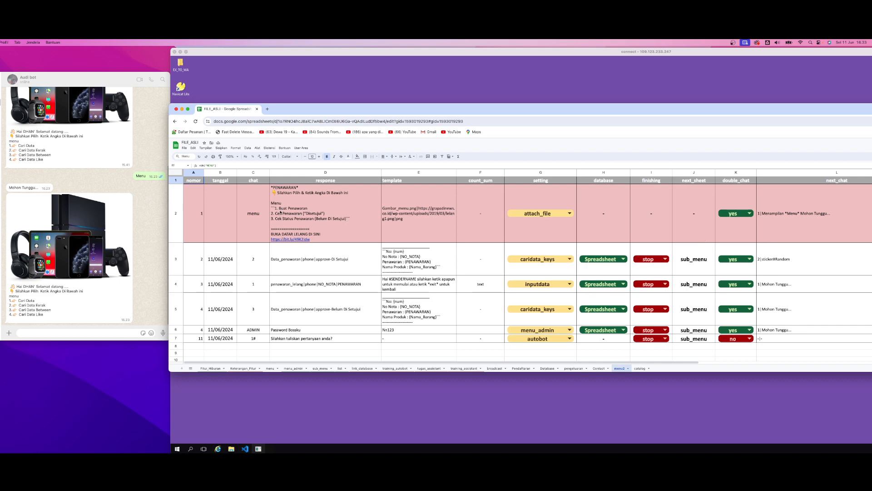
{"action": "left_click", "coordinate": [304, 283]}
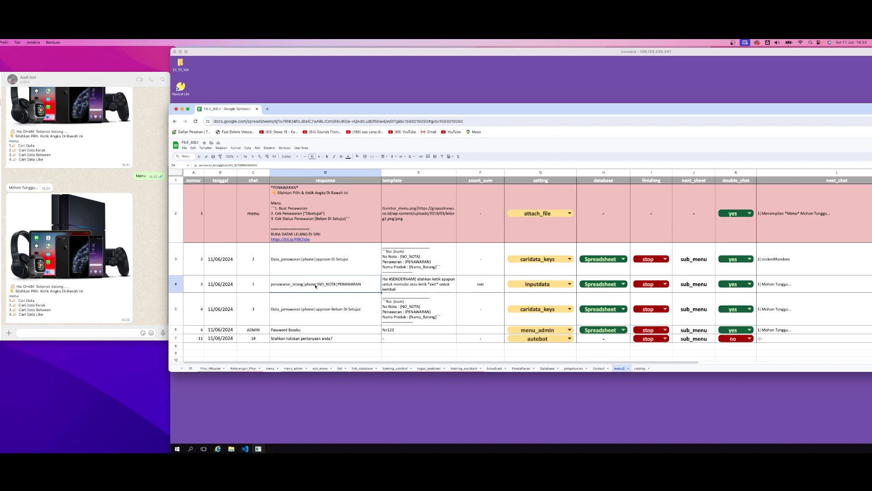
{"action": "double_click", "coordinate": [330, 287]}
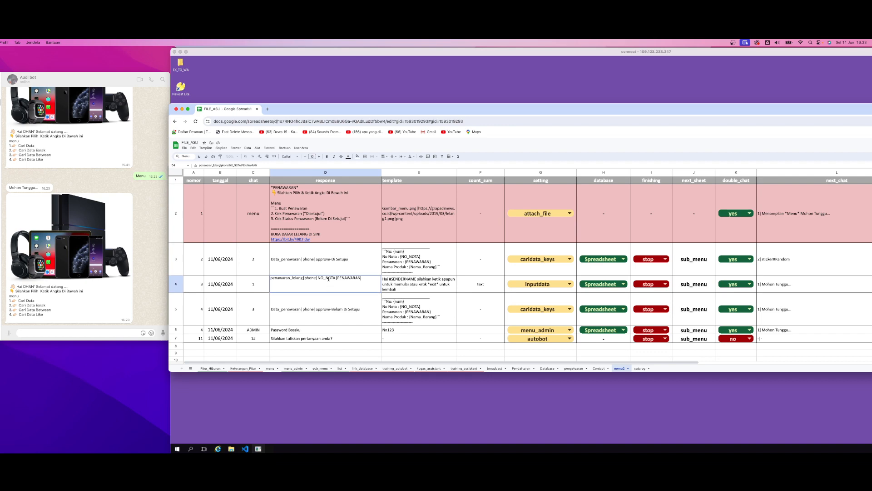
{"action": "double_click", "coordinate": [329, 279]}
{"action": "left_click", "coordinate": [347, 279]}
{"action": "double_click", "coordinate": [347, 279]}
Examine the chat 2 row's response, its approve condition with Di Setujui, and its template
{"action": "left_click", "coordinate": [339, 262]}
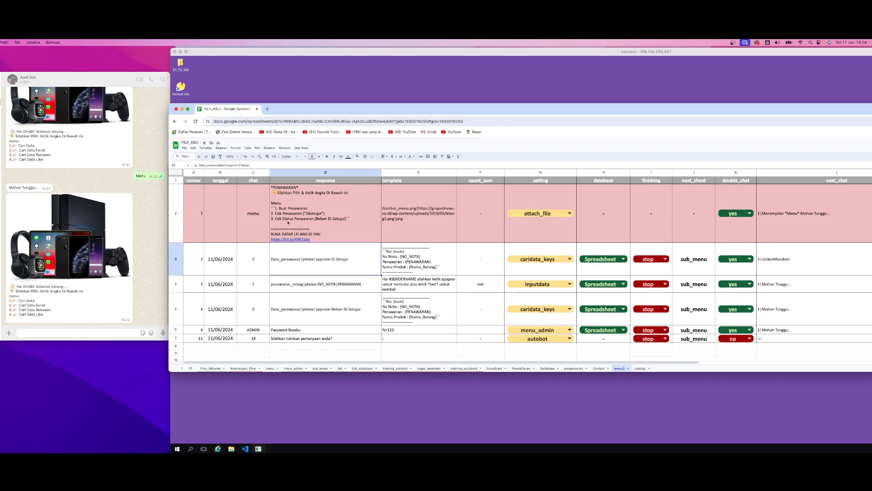
{"action": "mouse_move", "coordinate": [272, 217]}
{"action": "double_click", "coordinate": [282, 261]}
{"action": "double_click", "coordinate": [323, 245]}
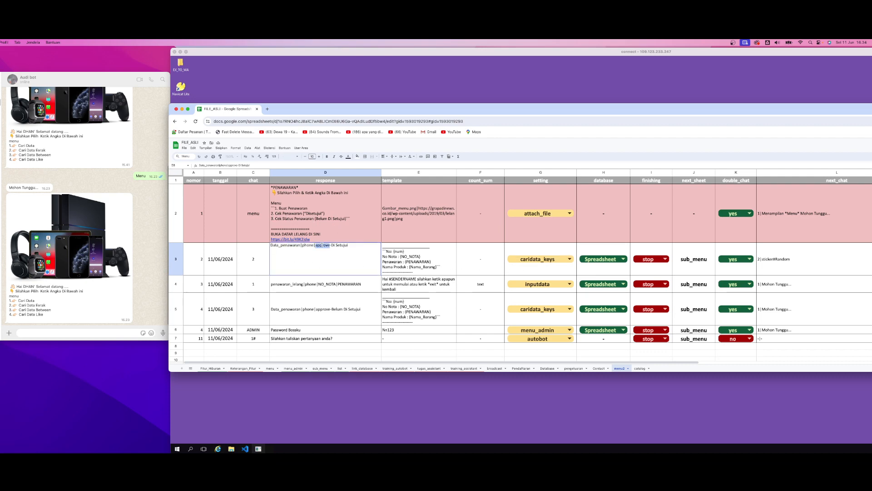
{"action": "double_click", "coordinate": [341, 244]}
{"action": "left_click", "coordinate": [331, 259]}
{"action": "left_click", "coordinate": [406, 267]}
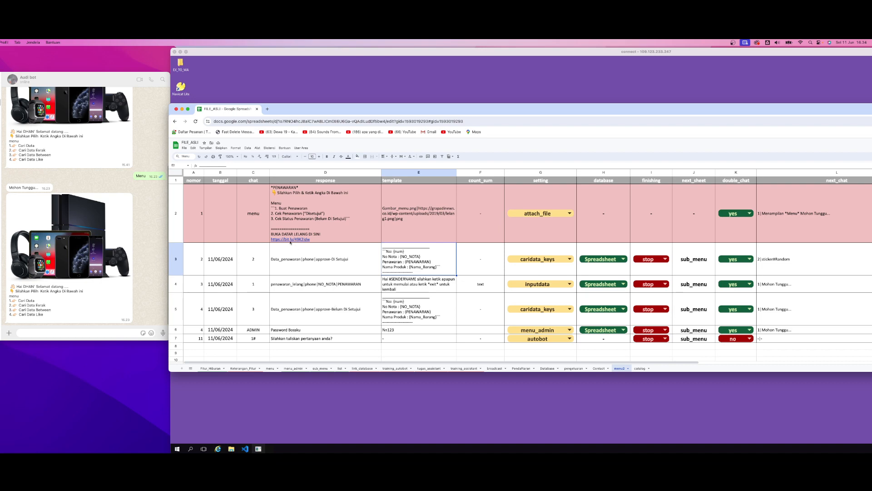
Examine the chat 3 row's response with its approve-Belum Di Setujui condition and compare it with the other rows
{"action": "left_click", "coordinate": [523, 320]}
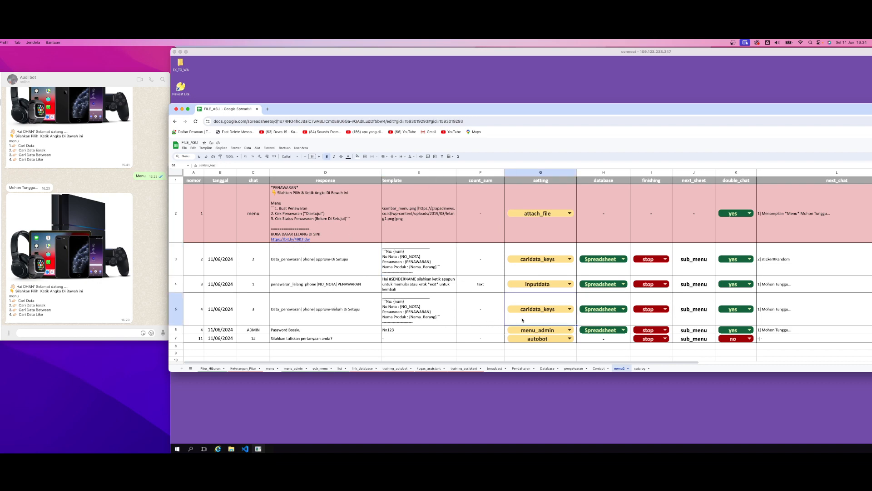
{"action": "double_click", "coordinate": [342, 318]}
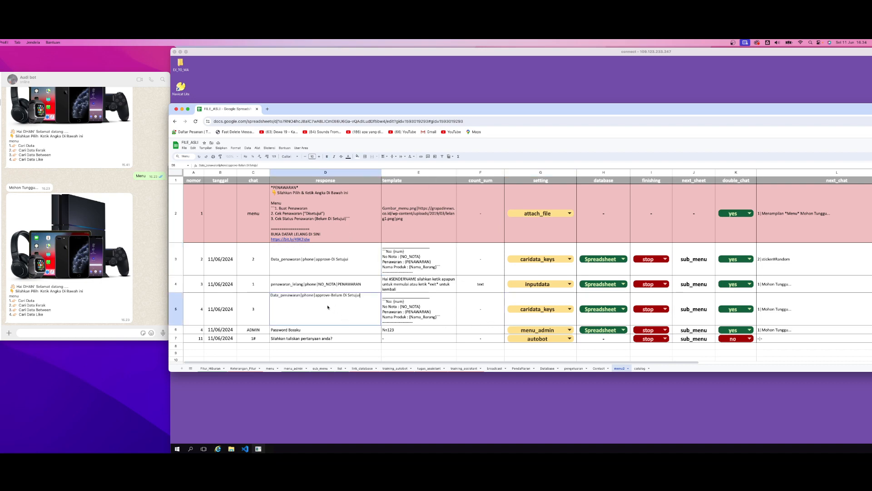
{"action": "double_click", "coordinate": [337, 296]}
{"action": "left_click", "coordinate": [325, 264]}
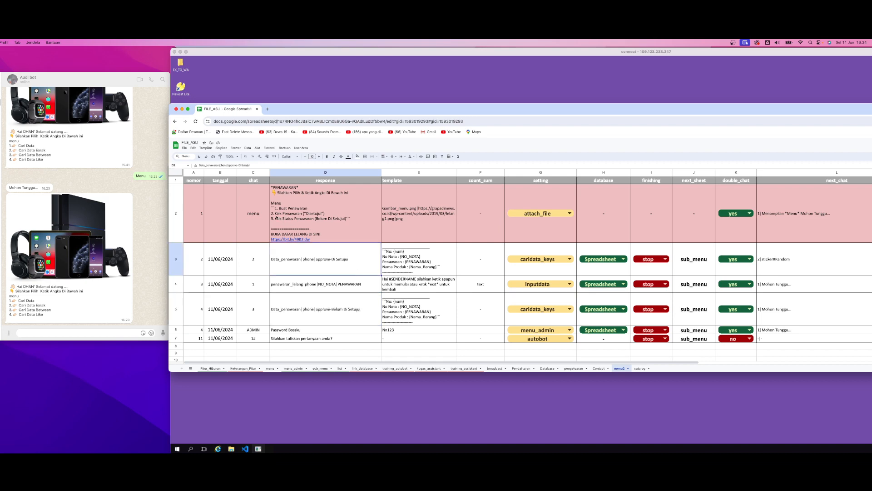
{"action": "mouse_move", "coordinate": [307, 219]}
{"action": "left_click", "coordinate": [340, 285]}
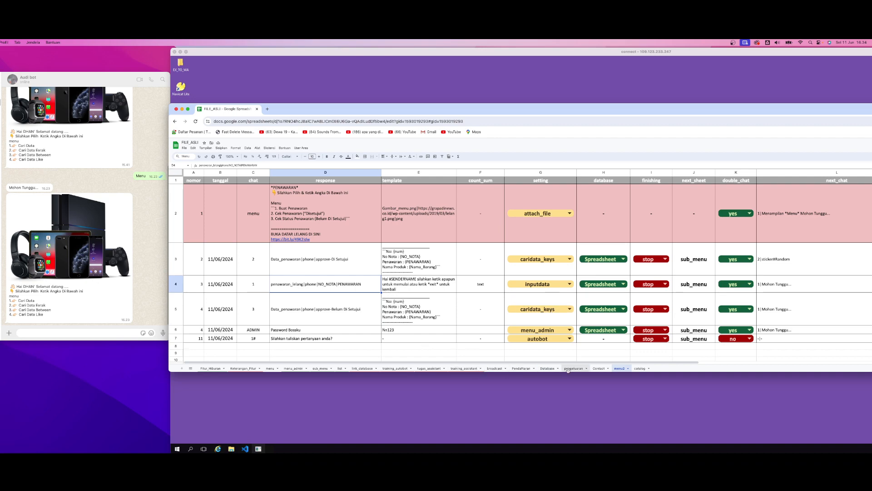
Go back to the Database sheet and check sample entries in the phone, No_nota and Status columns
{"action": "left_click", "coordinate": [548, 369]}
{"action": "left_click", "coordinate": [274, 253]}
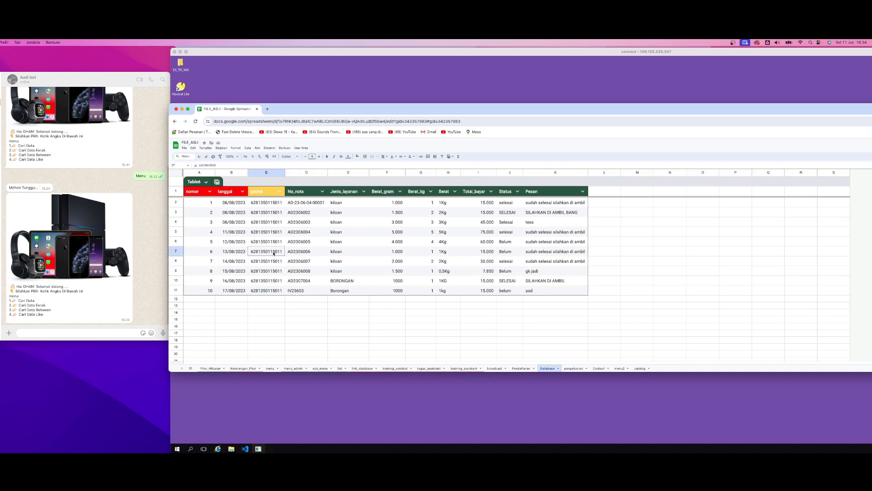
{"action": "left_click", "coordinate": [302, 234]}
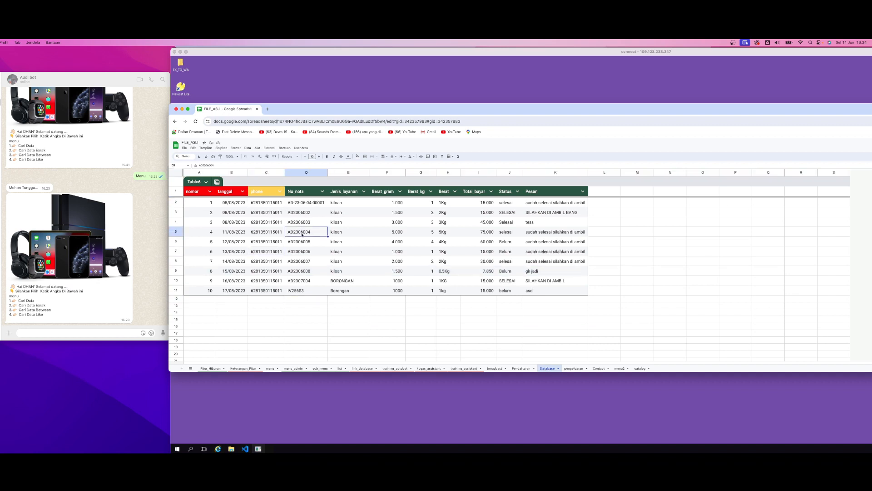
{"action": "left_click", "coordinate": [507, 206]}
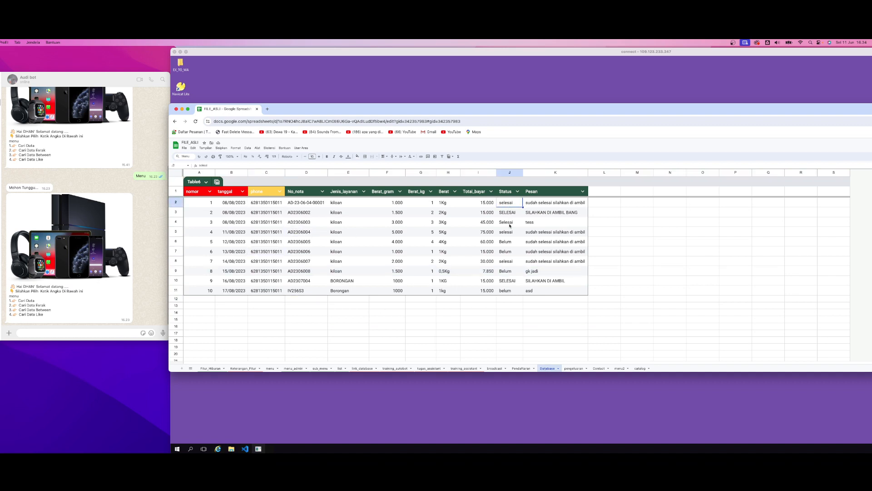
{"action": "left_click", "coordinate": [509, 224]}
{"action": "left_click", "coordinate": [321, 213]}
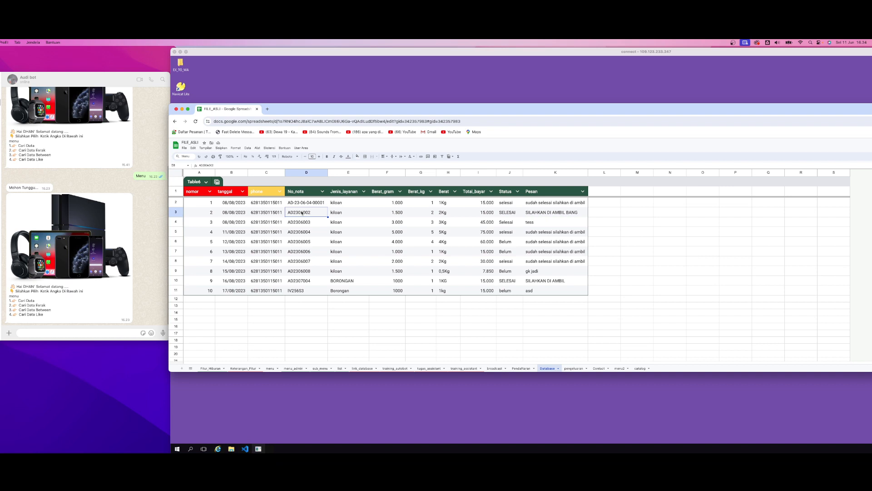
Check row 3's Status entry, then return to the bot's menu editor and examine the caridata_keys setting and template fields
{"action": "left_click", "coordinate": [510, 213]}
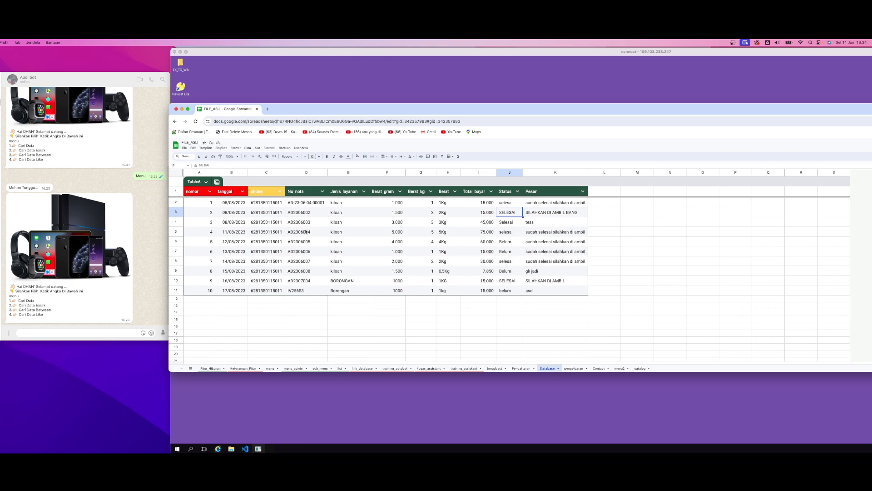
{"action": "left_click", "coordinate": [287, 399]}
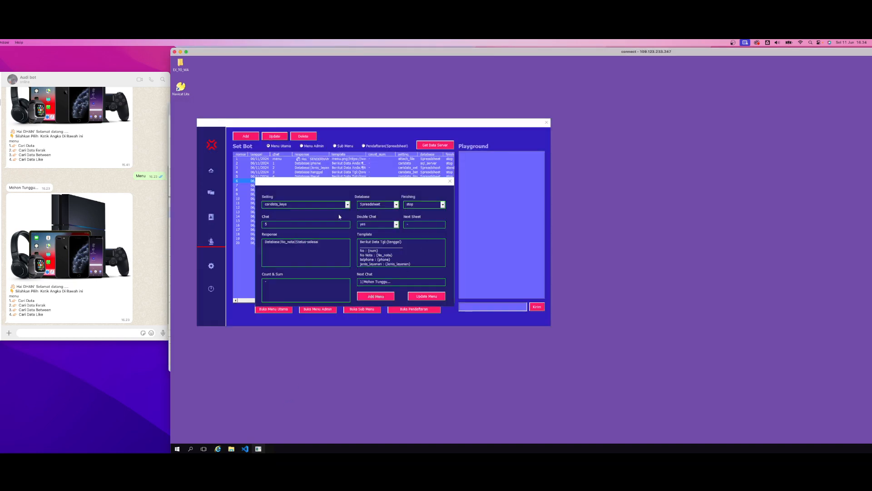
{"action": "left_click", "coordinate": [298, 205]}
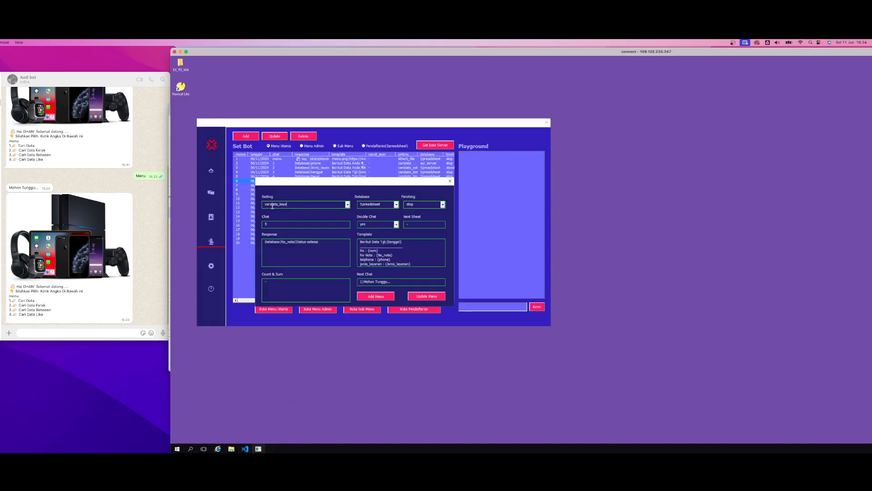
{"action": "left_click", "coordinate": [398, 245]}
{"action": "left_click", "coordinate": [404, 258]}
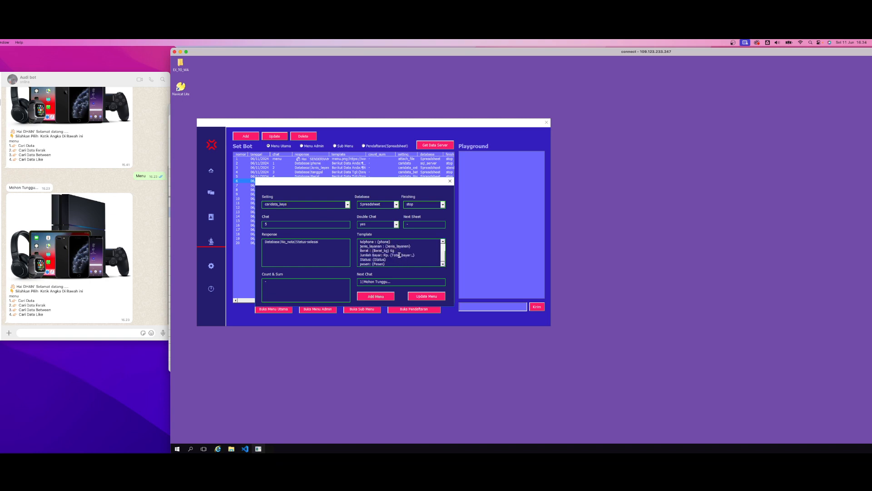
{"action": "double_click", "coordinate": [400, 255]}
{"action": "left_click", "coordinate": [404, 262]}
In the WhatsApp chat, send the bot 5 and row 3's No_nota, and check the status in its reply
{"action": "left_click", "coordinate": [52, 335]}
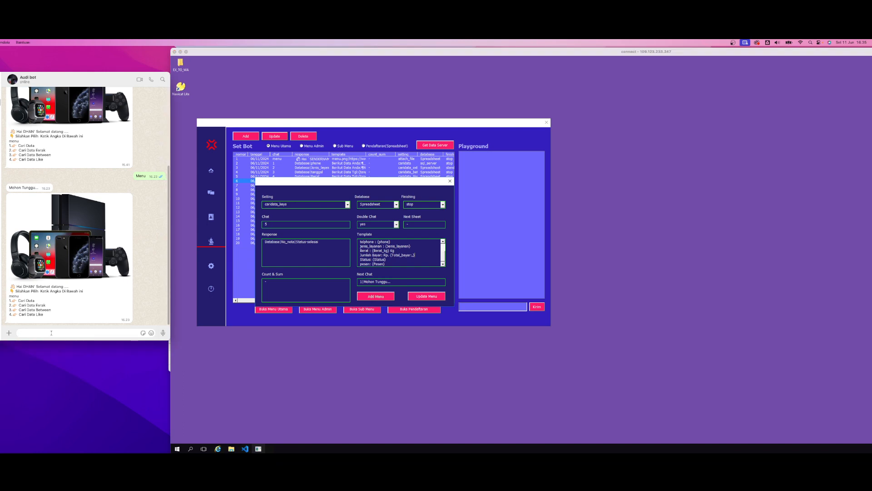
{"action": "type", "text": "5"}
{"action": "left_click", "coordinate": [163, 333]}
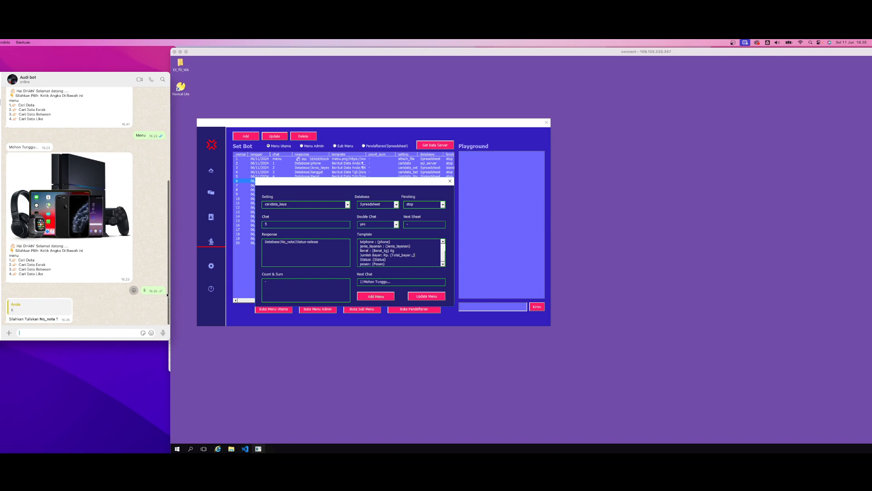
{"action": "type", "text": "AD23"}
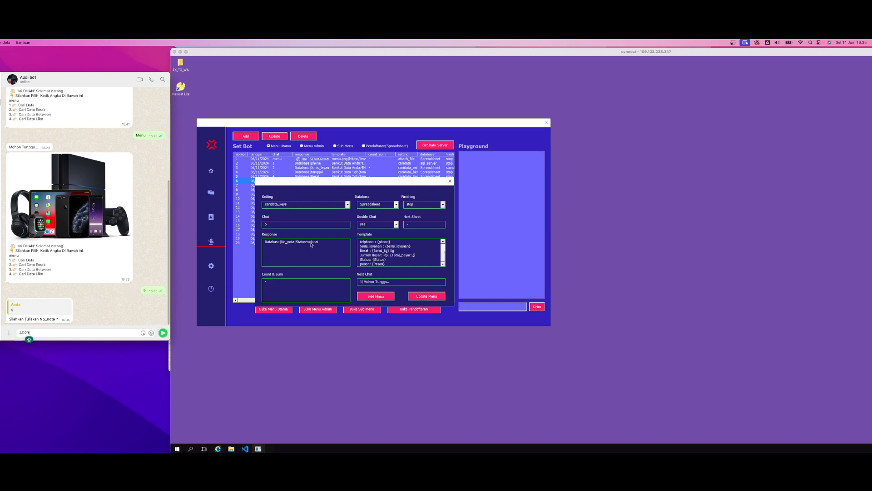
{"action": "type", "text": "06002"}
{"action": "left_click", "coordinate": [162, 333]}
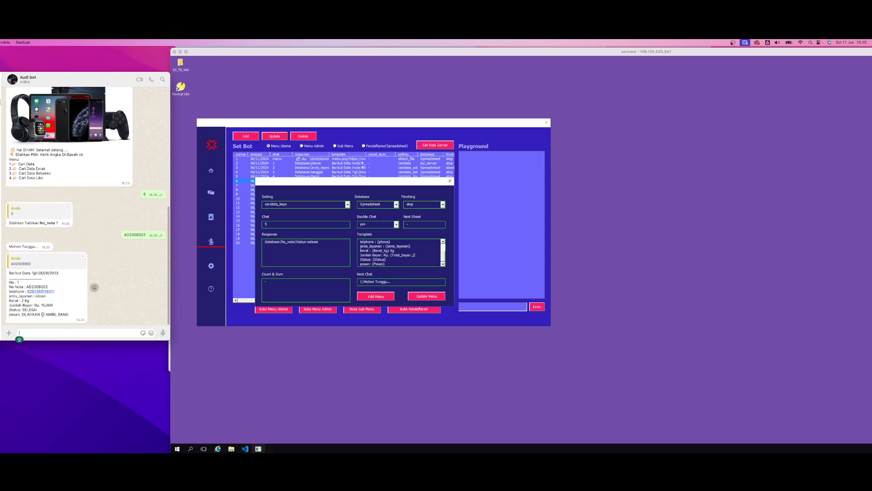
{"action": "double_click", "coordinate": [30, 310]}
Switch to the Database sheet in Chrome and copy the No_nota in row 9, whose Status is Belum
{"action": "mouse_move", "coordinate": [147, 452]}
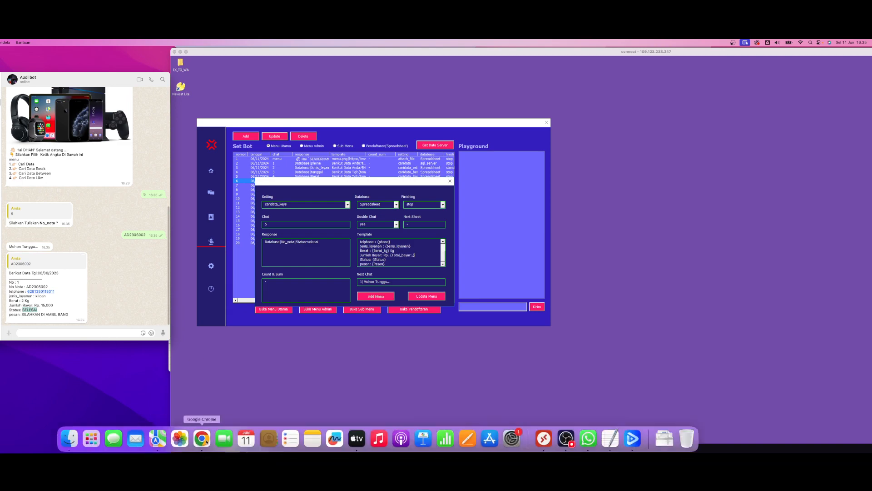
{"action": "left_click", "coordinate": [201, 437]}
{"action": "left_click", "coordinate": [325, 281]}
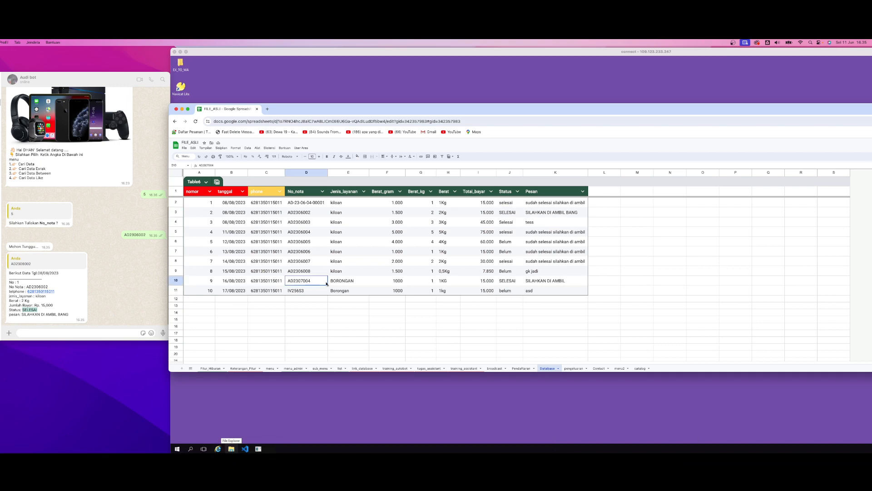
{"action": "left_click", "coordinate": [500, 284]}
{"action": "double_click", "coordinate": [309, 271]}
{"action": "left_click_drag", "start_coordinate": [309, 269], "coordinate": [281, 270]}
{"action": "key", "text": "super+c"}
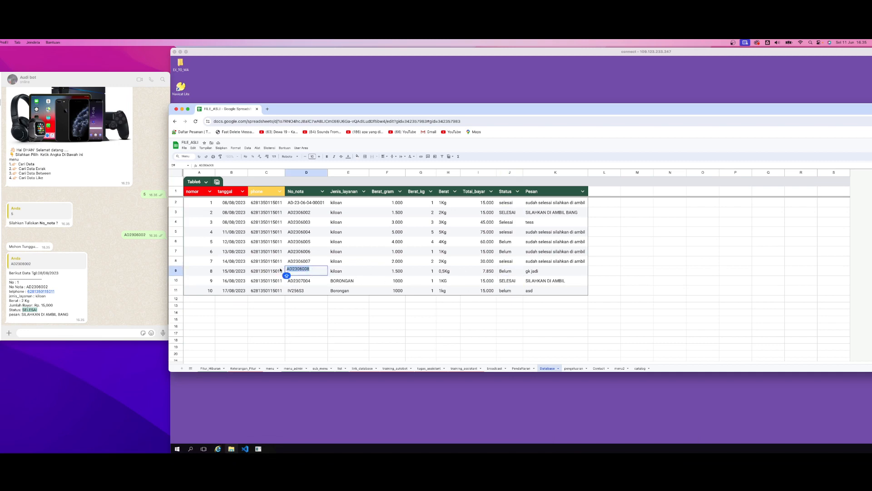
Send 5 to the WhatsApp bot, followed by the copied row 9 No_nota
{"action": "left_click", "coordinate": [60, 333]}
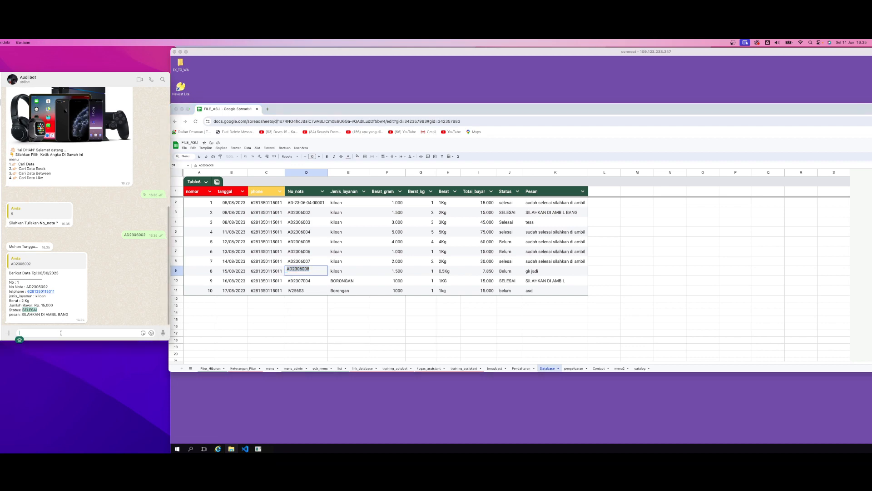
{"action": "type", "text": "5"}
{"action": "key", "text": "Return"}
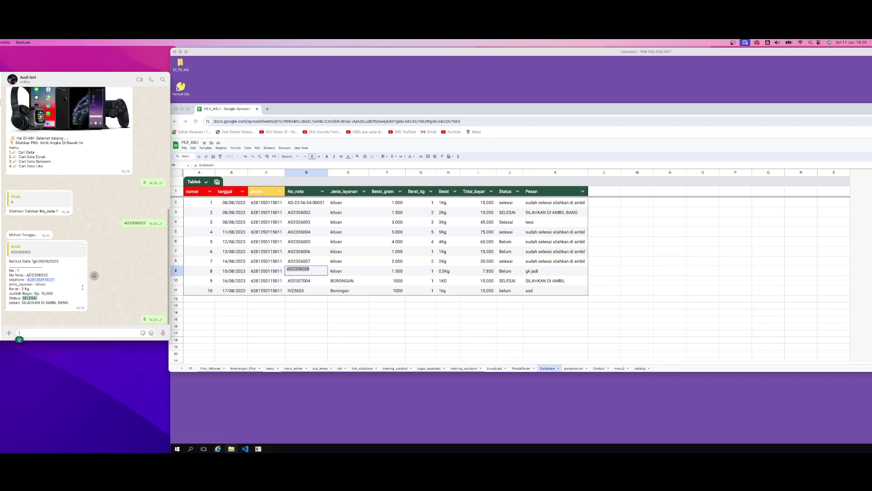
{"action": "key", "text": "super+v"}
{"action": "left_click", "coordinate": [162, 333]}
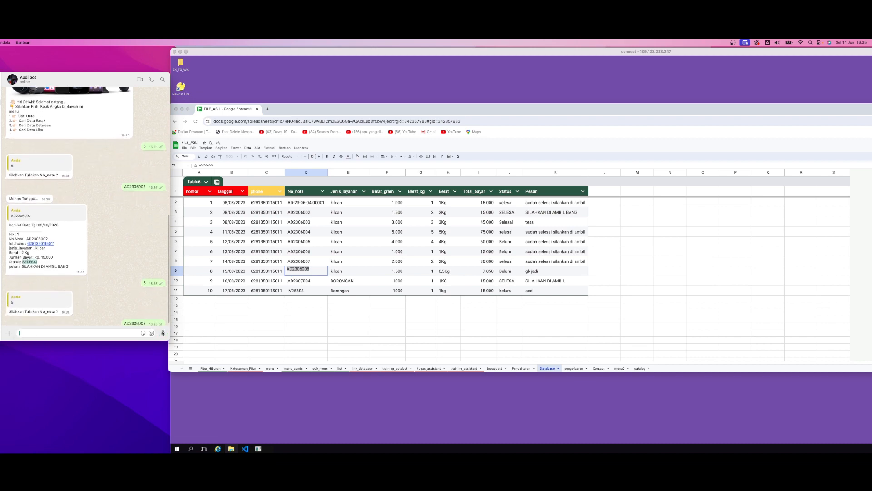
Check row 9's Status in the Database sheet and examine the phone and No_nota columns
{"action": "left_click", "coordinate": [289, 273]}
{"action": "key", "text": "shift+space"}
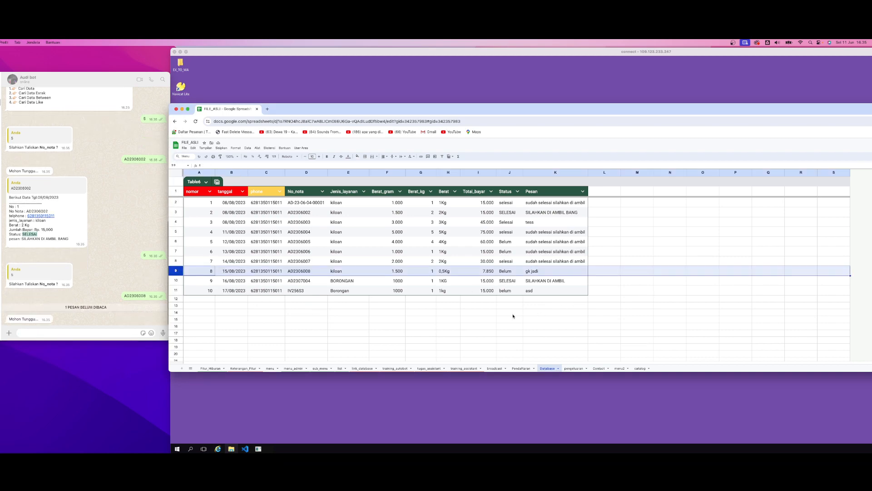
{"action": "left_click", "coordinate": [513, 271]}
{"action": "left_click", "coordinate": [510, 193]}
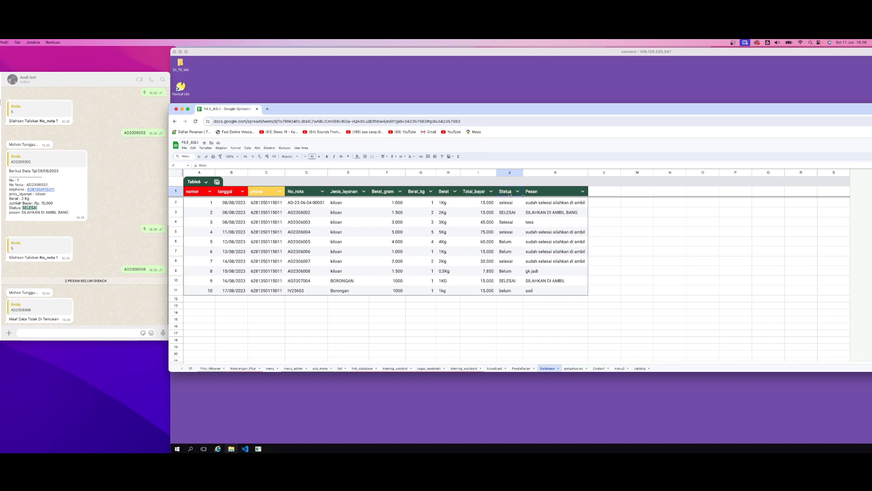
{"action": "left_click", "coordinate": [510, 272]}
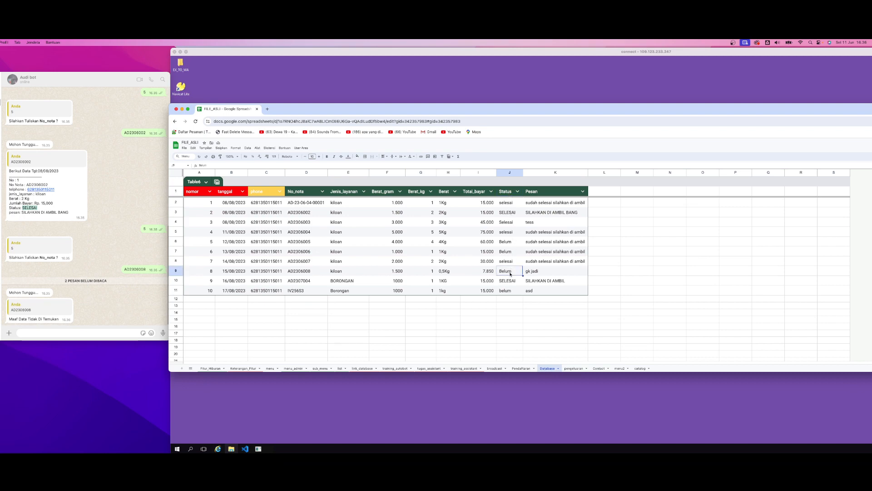
{"action": "left_click", "coordinate": [269, 313]}
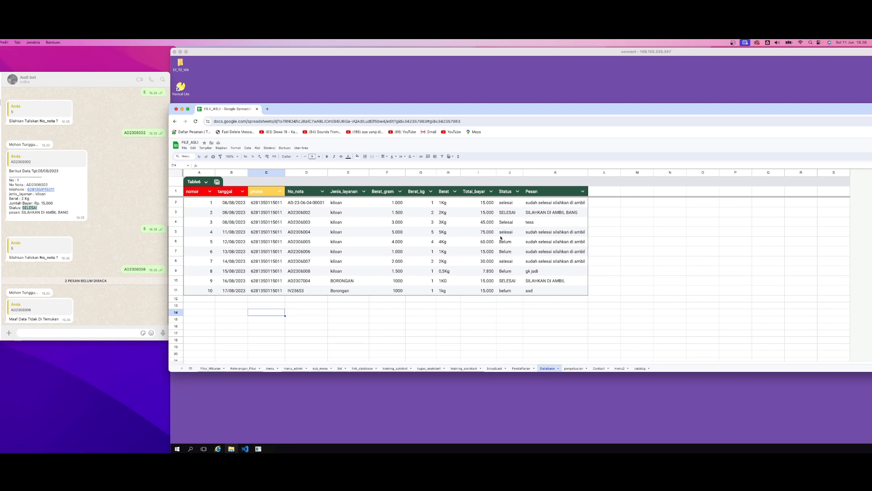
{"action": "left_click_drag", "start_coordinate": [265, 204], "coordinate": [266, 290]}
{"action": "left_click", "coordinate": [269, 203]}
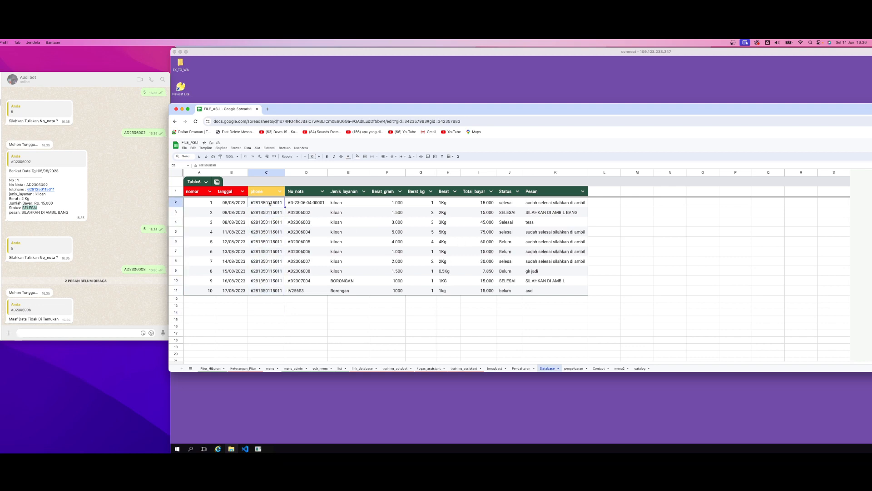
{"action": "left_click", "coordinate": [305, 214]}
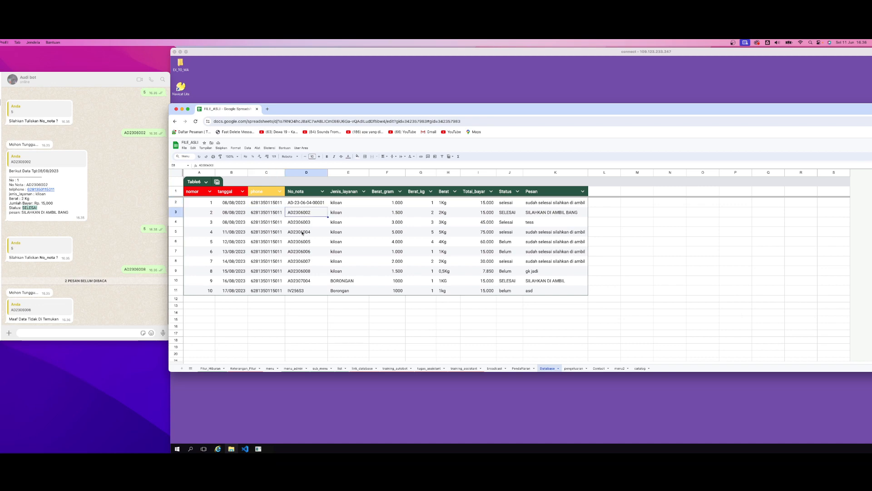
{"action": "left_click", "coordinate": [275, 212]}
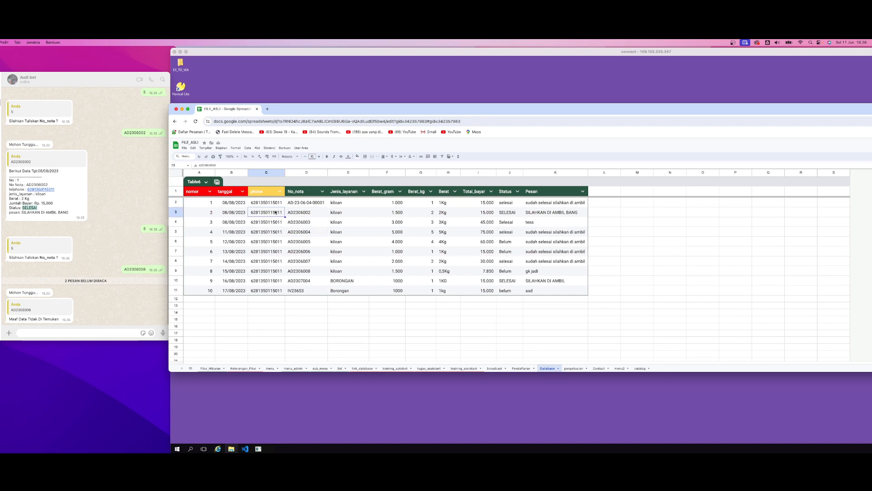
{"action": "left_click", "coordinate": [264, 222]}
Copy row 3's No_nota and paste it over the No_nota in row 4 of the Database sheet
{"action": "double_click", "coordinate": [305, 213]}
{"action": "double_click", "coordinate": [304, 211]}
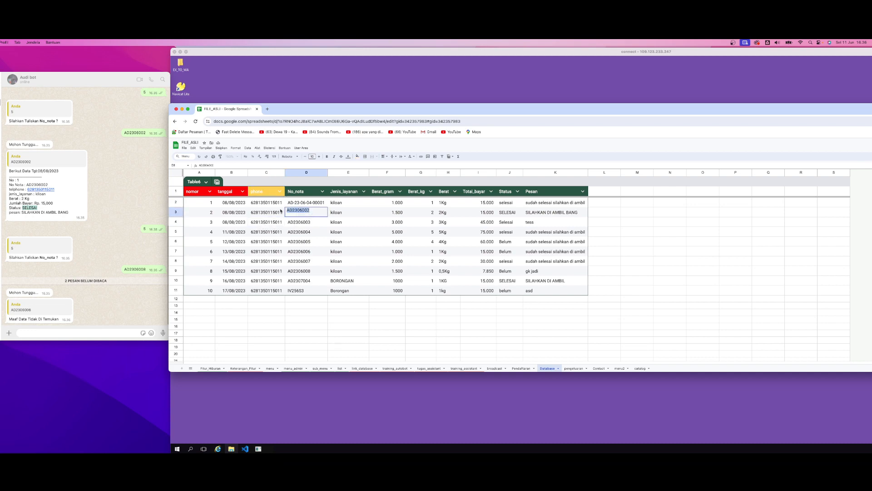
{"action": "key", "text": "super+c"}
{"action": "double_click", "coordinate": [317, 224]}
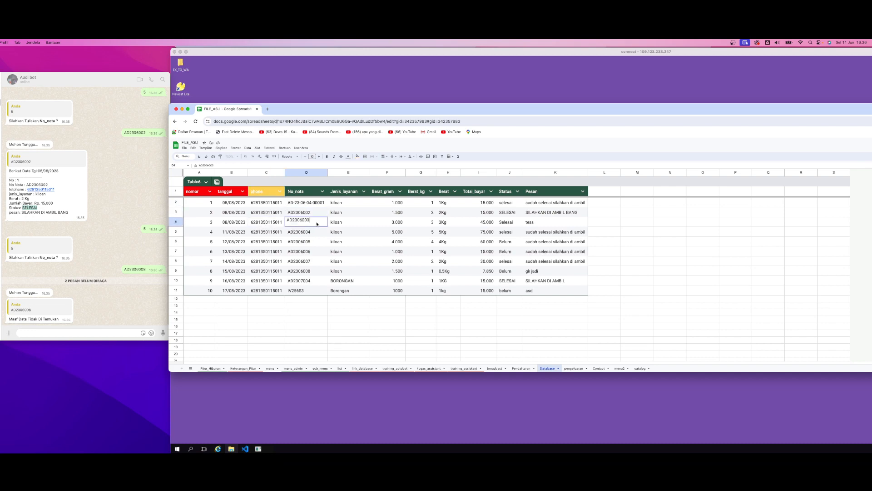
{"action": "double_click", "coordinate": [315, 222]}
{"action": "key", "text": "super+v"}
{"action": "left_click", "coordinate": [297, 243]}
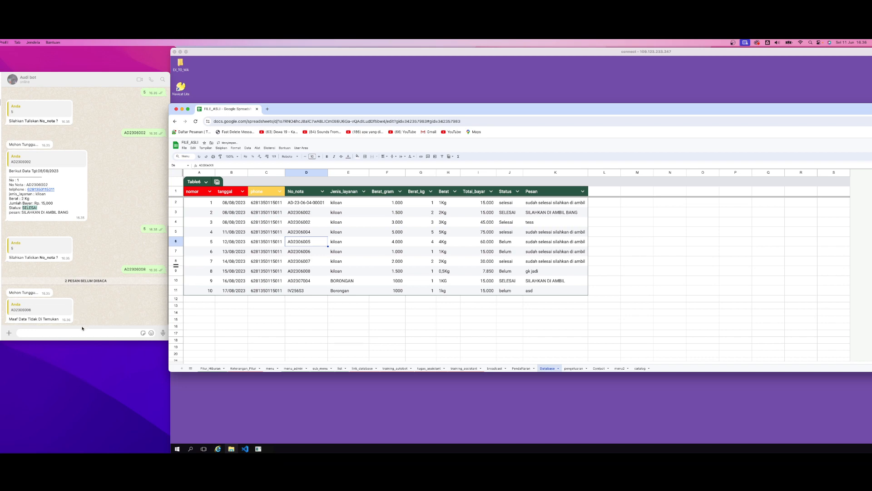
Send 5 to the WhatsApp bot, followed by the No_nota shared by rows 3 and 4
{"action": "left_click", "coordinate": [82, 331]}
{"action": "type", "text": "5"}
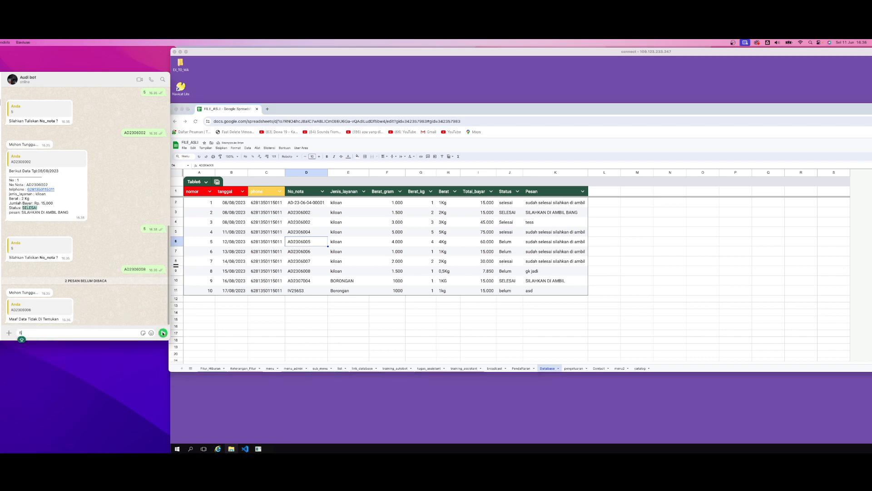
{"action": "left_click", "coordinate": [163, 333]}
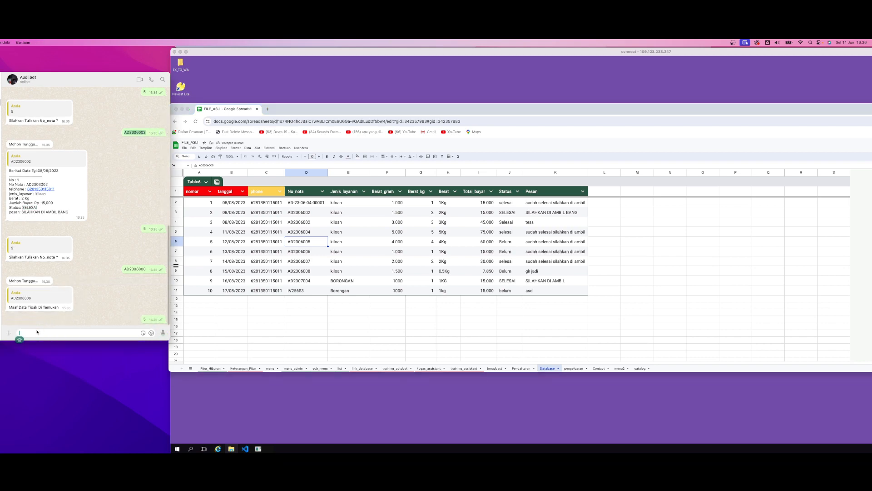
{"action": "key", "text": "super+v"}
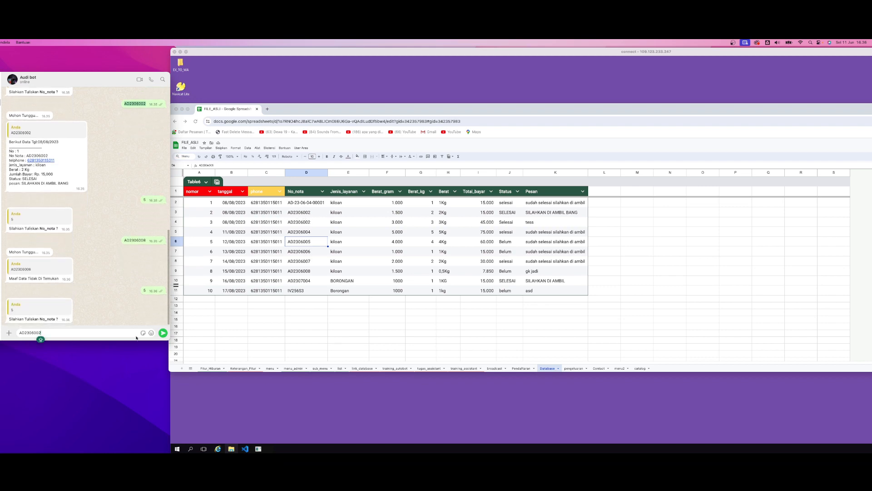
{"action": "left_click", "coordinate": [163, 333]}
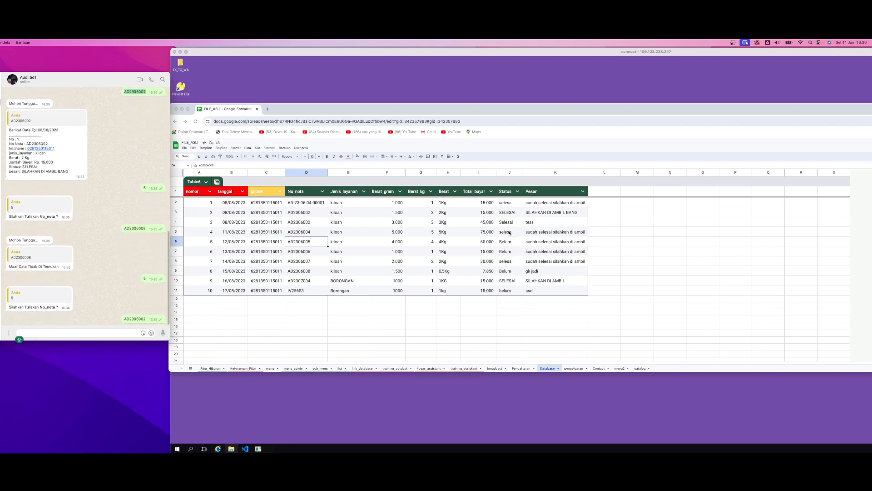
Replace the No_nota in row 5 of the Database sheet with the one used in rows 3 and 4
{"action": "left_click", "coordinate": [311, 225]}
{"action": "double_click", "coordinate": [312, 224]}
{"action": "left_click_drag", "start_coordinate": [312, 224], "coordinate": [287, 229]}
{"action": "double_click", "coordinate": [287, 228]}
{"action": "key", "text": "ctrl+v"}
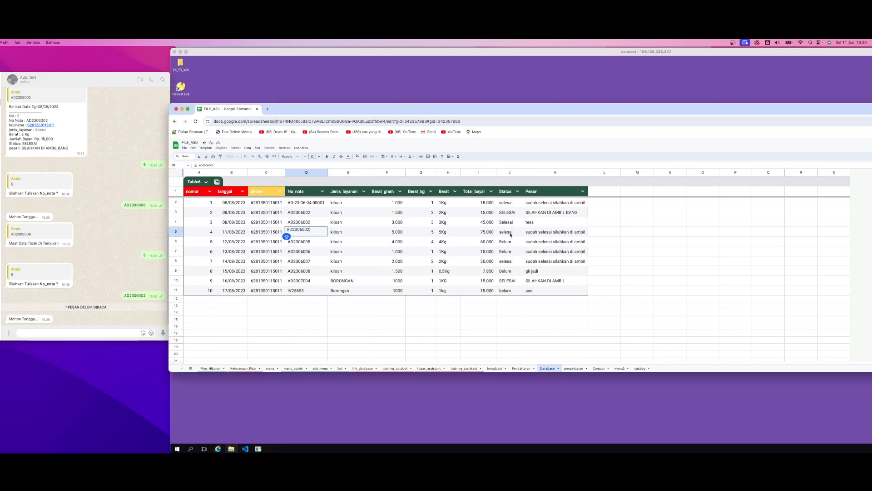
Set the Status of row 5 in the Database sheet to BELUM
{"action": "left_click", "coordinate": [516, 234]}
{"action": "type", "text": "B"}
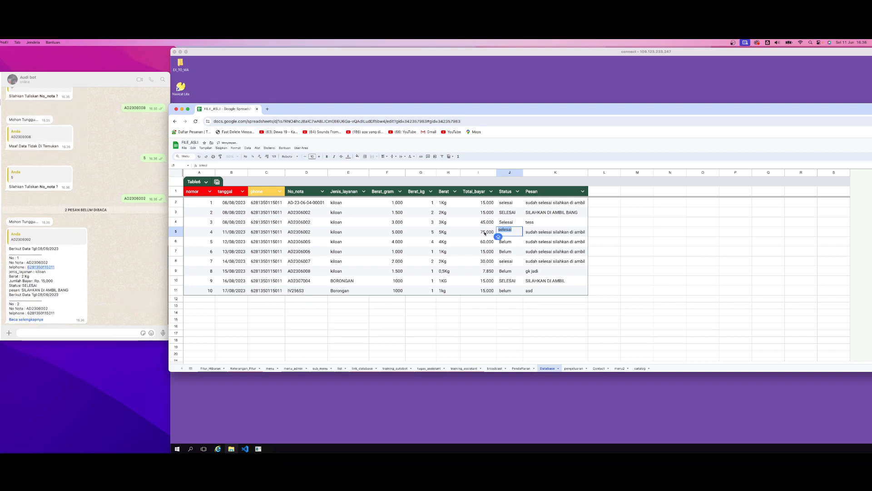
{"action": "type", "text": "ELUM"}
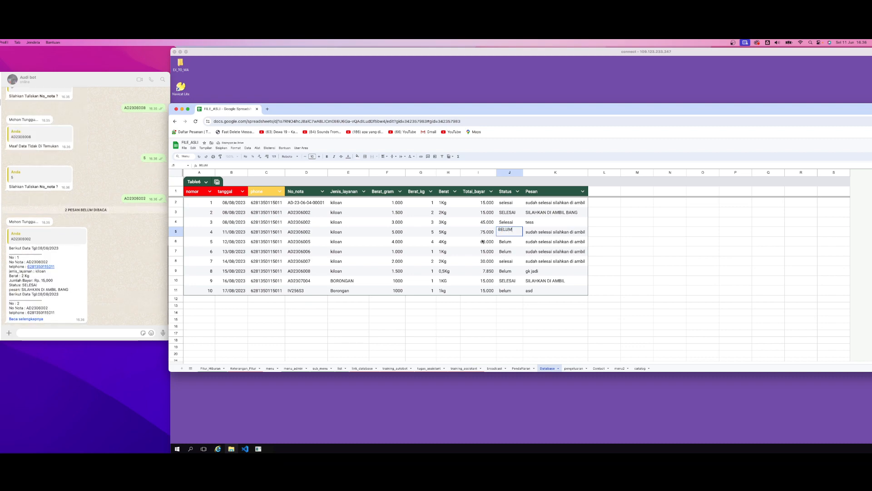
{"action": "left_click", "coordinate": [465, 246]}
Mark the No_nota cells in rows 3 and 4, then send the WhatsApp bot 5 and that shared No_nota again
{"action": "left_click_drag", "start_coordinate": [316, 216], "coordinate": [304, 224]}
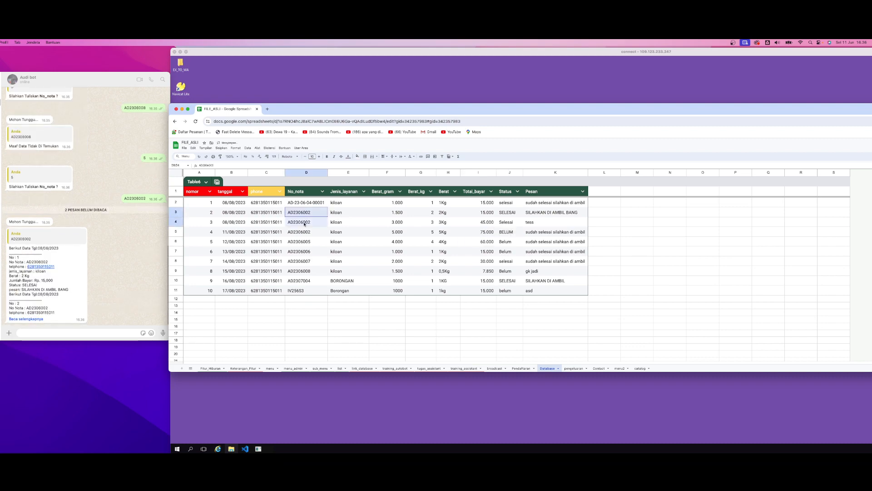
{"action": "left_click", "coordinate": [42, 333]}
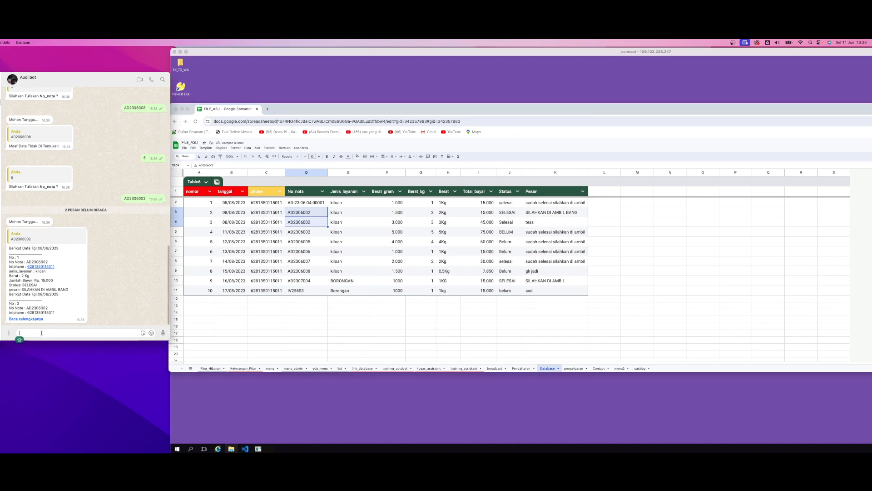
{"action": "type", "text": "5"}
{"action": "left_click", "coordinate": [163, 333]}
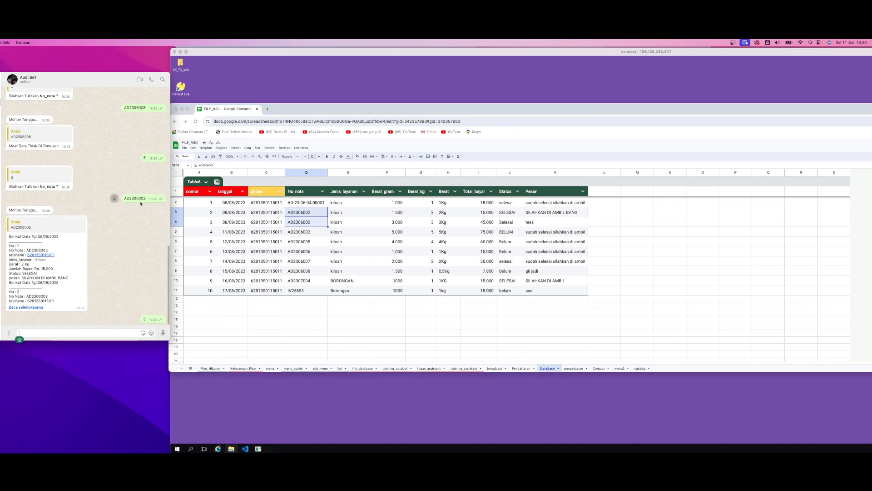
{"action": "key", "text": "super+v"}
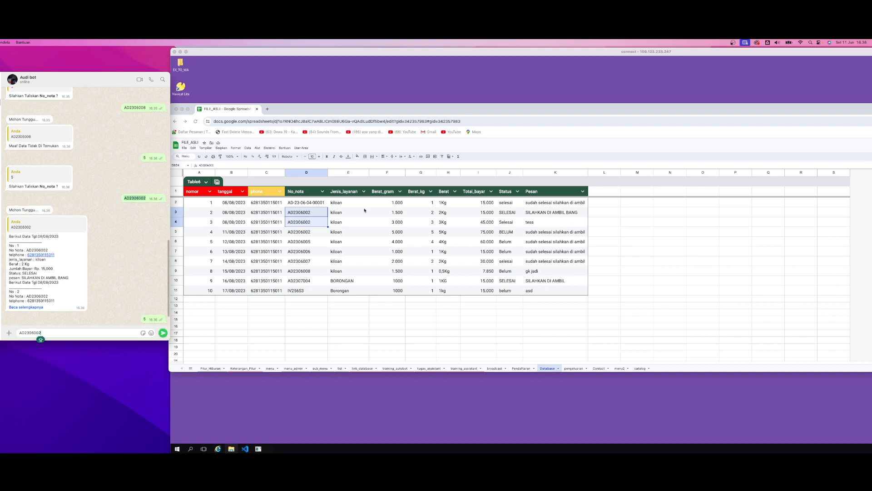
{"action": "key", "text": "Return"}
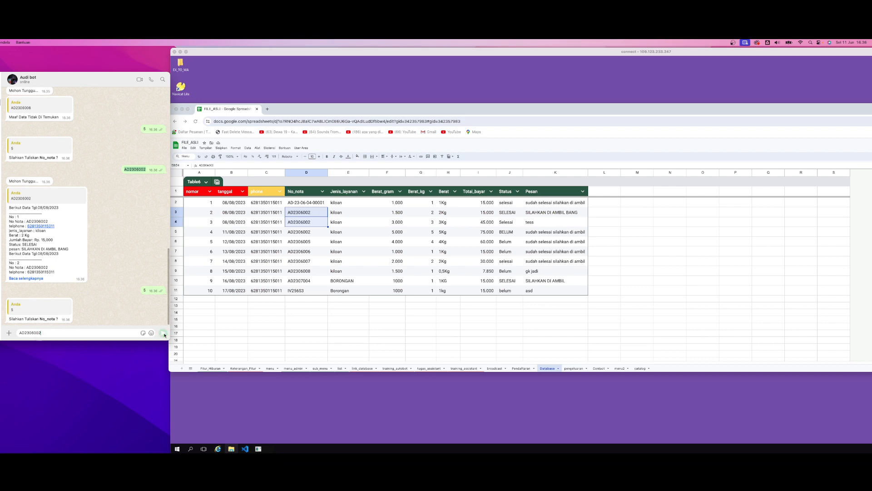
Expand the bot's latest reply and compare its entries with rows 3 to 5 of the Database sheet
{"action": "left_click", "coordinate": [31, 266]}
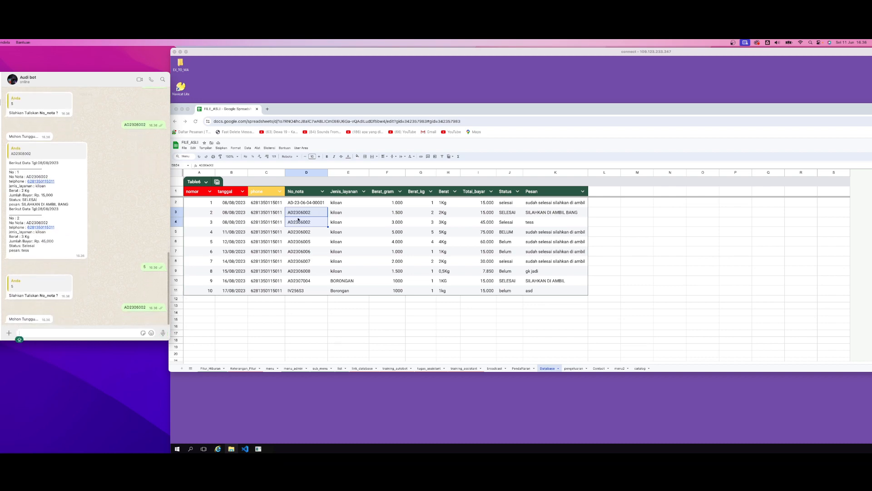
{"action": "left_click", "coordinate": [311, 224]}
{"action": "left_click", "coordinate": [314, 212]}
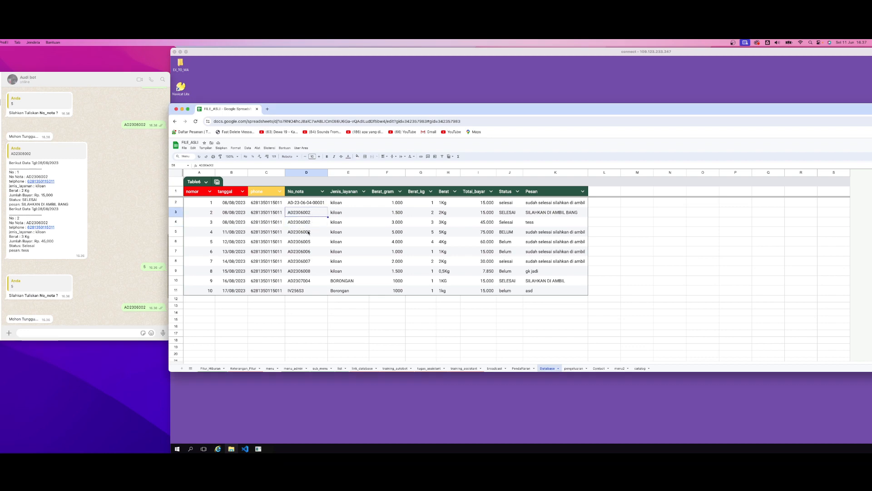
{"action": "left_click_drag", "start_coordinate": [308, 232], "coordinate": [503, 234]}
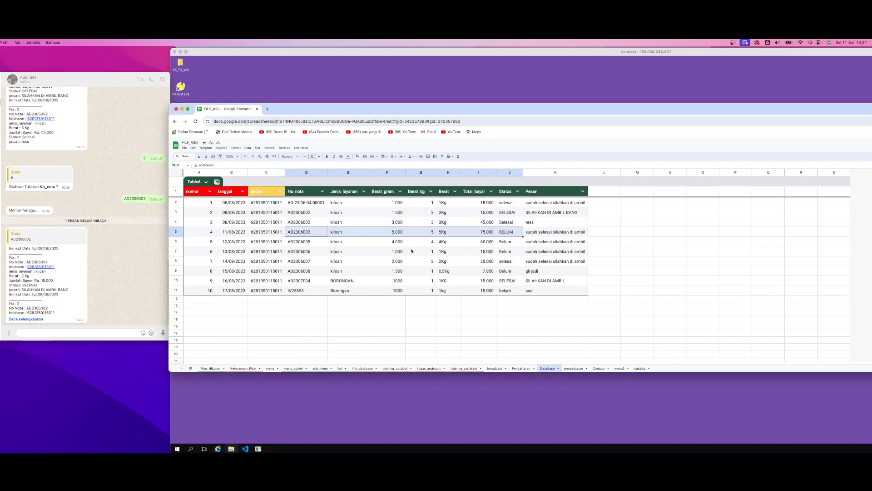
{"action": "left_click", "coordinate": [95, 275]}
{"action": "left_click", "coordinate": [32, 319]}
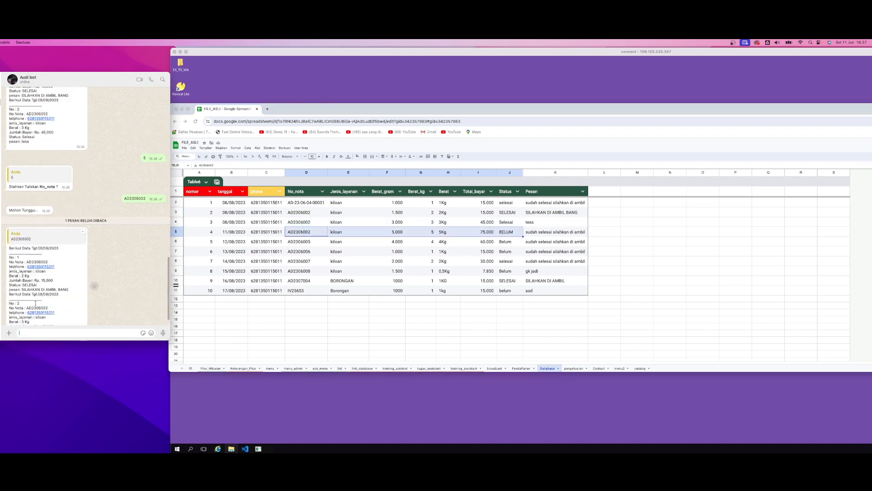
{"action": "scroll", "coordinate": [35, 303], "scroll_direction": "down", "scroll_amount": 2}
{"action": "left_click_drag", "start_coordinate": [34, 314], "coordinate": [8, 282]}
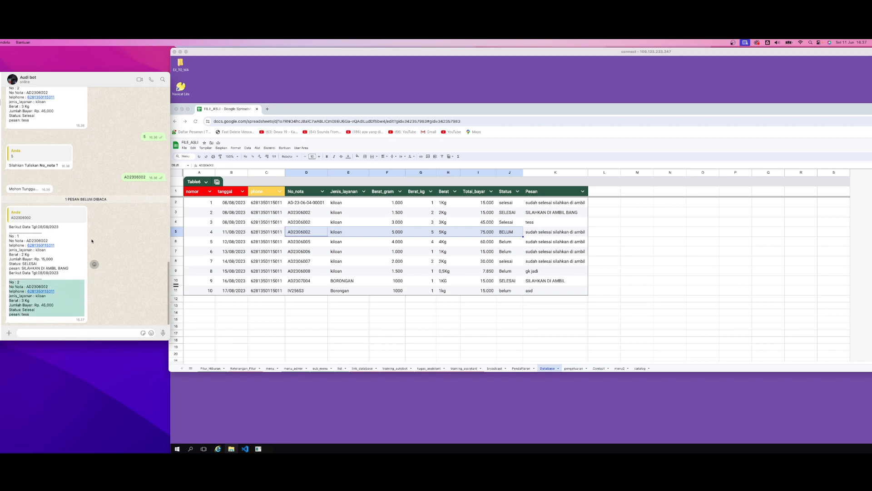
{"action": "left_click", "coordinate": [93, 240]}
{"action": "left_click", "coordinate": [303, 259]}
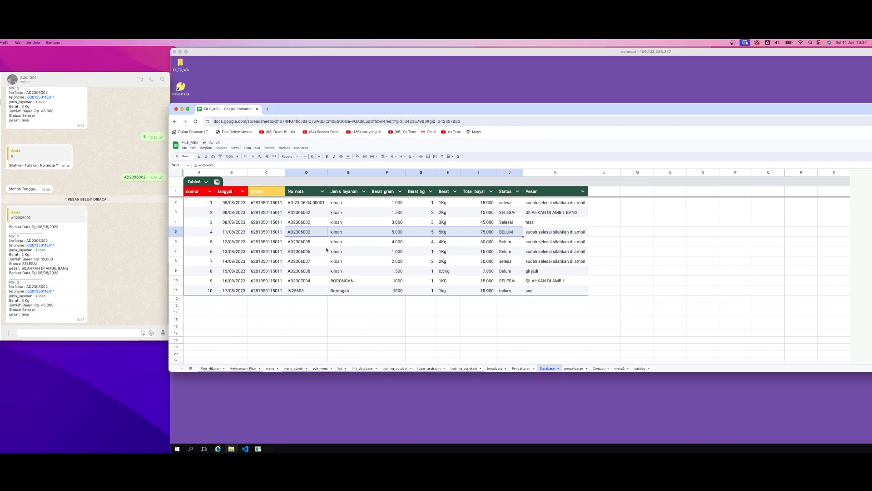
Change the Status filter in the Response of bot menu 5 to belum and update the menu
{"action": "left_click", "coordinate": [281, 430]}
{"action": "double_click", "coordinate": [319, 248]}
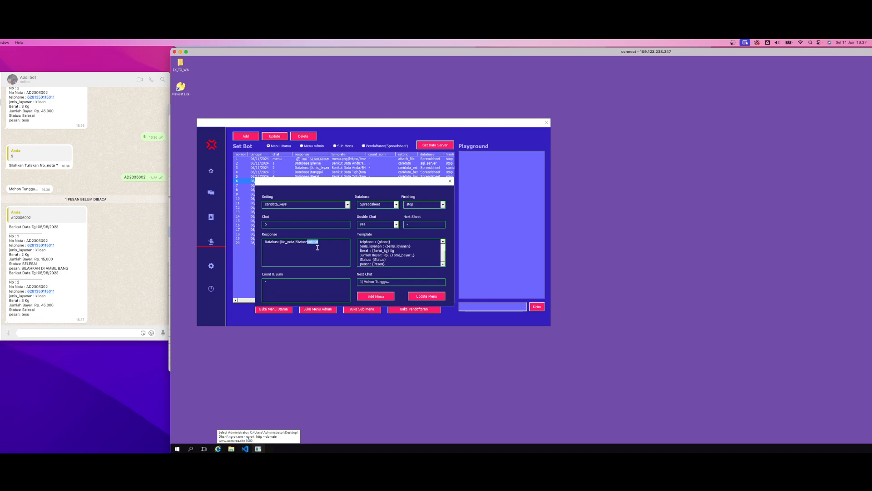
{"action": "type", "text": "BE"}
{"action": "key", "text": "BackSpace"}
{"action": "key", "text": "BackSpace"}
{"action": "type", "text": "elum"}
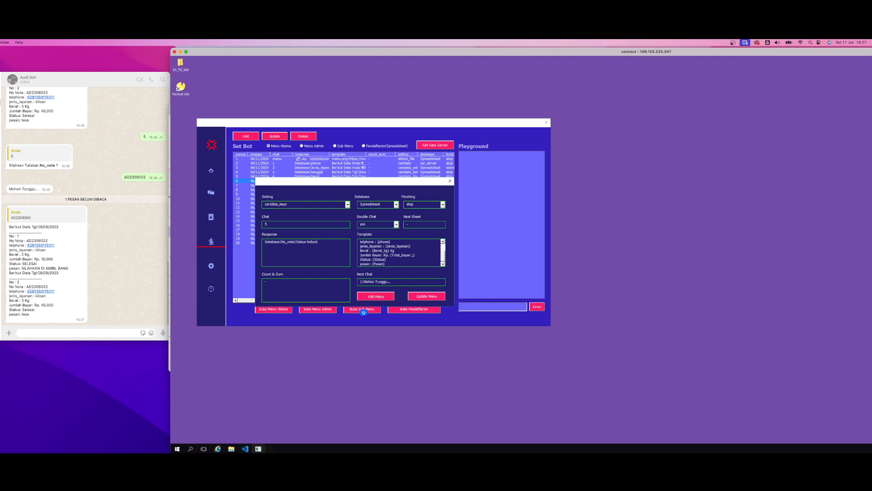
{"action": "left_click", "coordinate": [426, 296]}
Send the WhatsApp bot 5 and the No_nota shared by rows 3 to 5, dismiss the save confirmation, and check the Status in the reply
{"action": "left_click", "coordinate": [49, 332]}
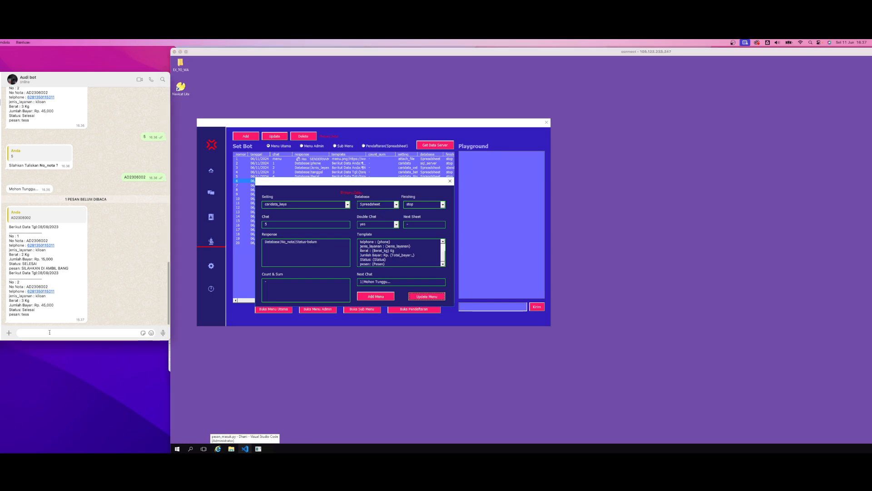
{"action": "type", "text": "5"}
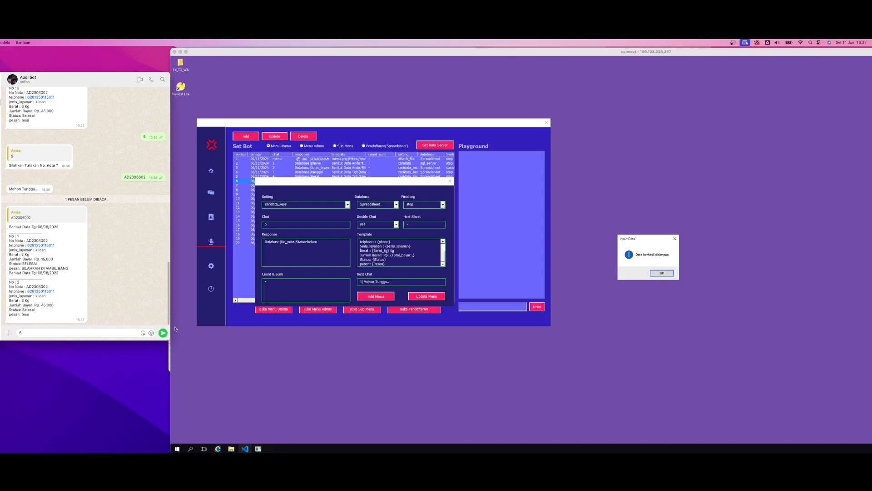
{"action": "key", "text": "Return"}
{"action": "double_click", "coordinate": [136, 176]}
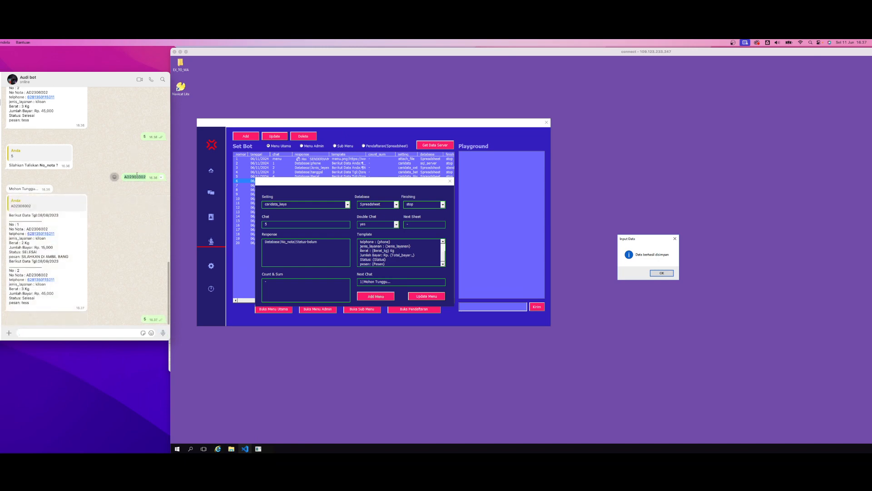
{"action": "left_click", "coordinate": [32, 331]}
{"action": "key", "text": "super+v"}
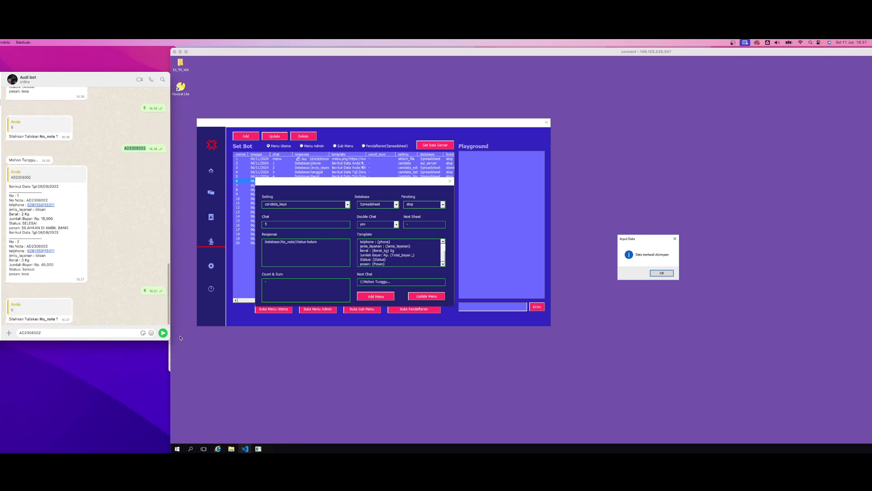
{"action": "left_click", "coordinate": [162, 333]}
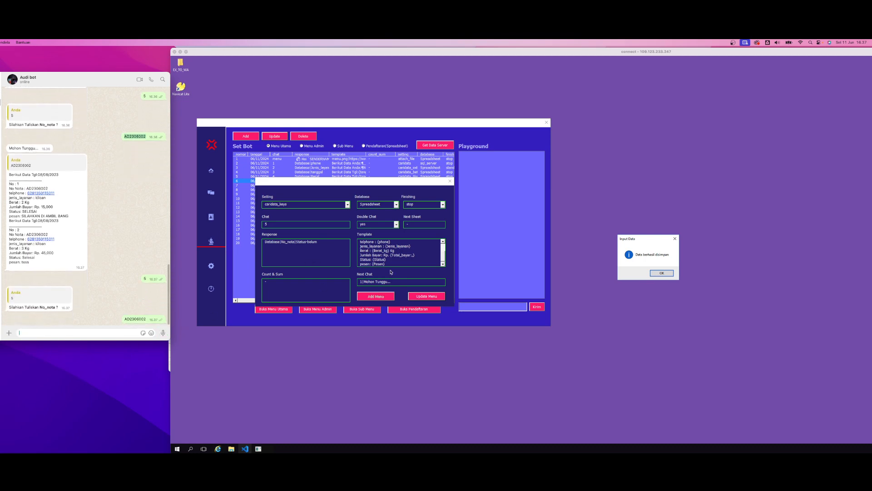
{"action": "left_click", "coordinate": [662, 272]}
{"action": "left_click", "coordinate": [662, 273]}
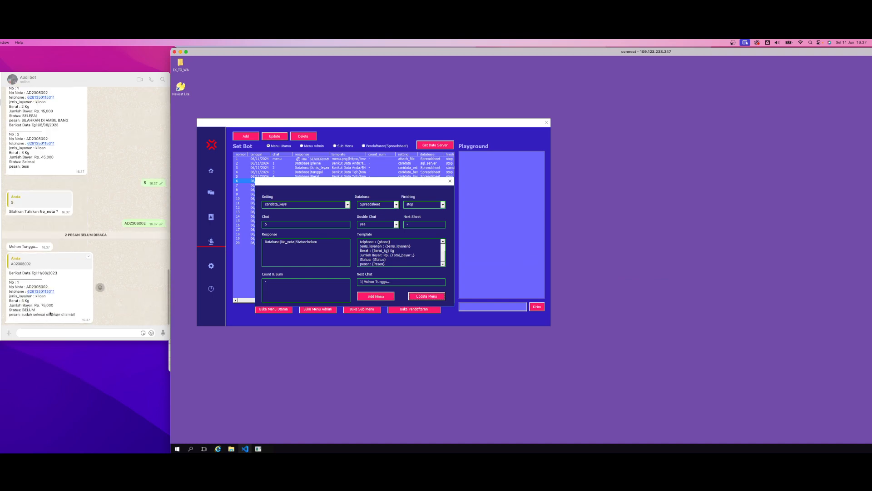
{"action": "double_click", "coordinate": [29, 311]}
{"action": "left_click", "coordinate": [65, 303]}
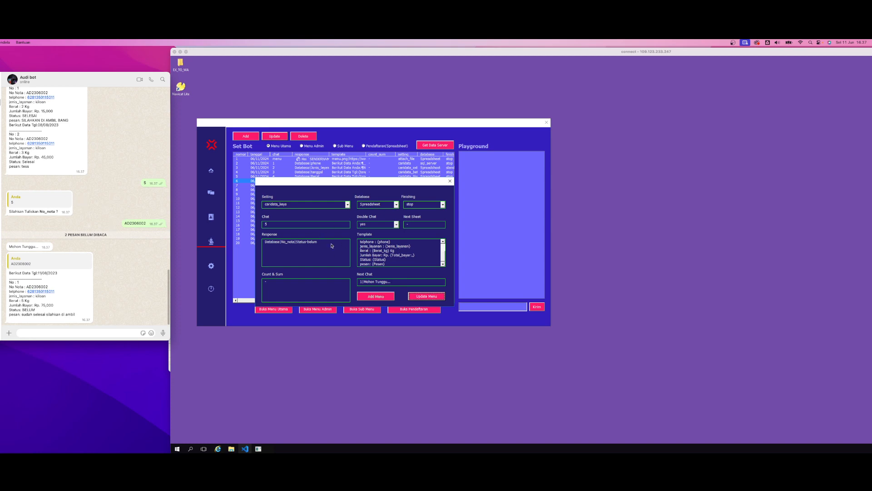
Replace the No_nota key in the Response of bot menu 5 with phone and update the menu
{"action": "double_click", "coordinate": [293, 244]}
{"action": "double_click", "coordinate": [284, 245]}
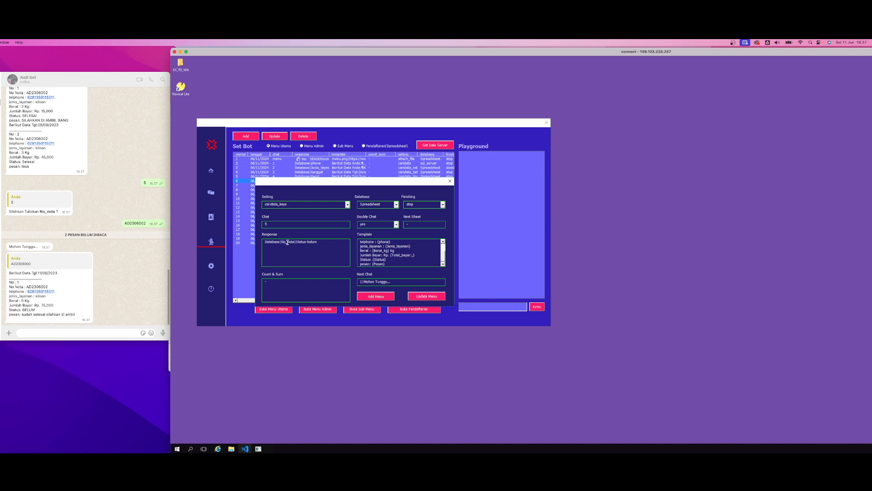
{"action": "double_click", "coordinate": [286, 243]}
{"action": "left_click", "coordinate": [284, 242]}
{"action": "left_click_drag", "start_coordinate": [282, 242], "coordinate": [294, 241]}
{"action": "type", "text": "phone"}
{"action": "left_click", "coordinate": [320, 264]}
{"action": "left_click", "coordinate": [421, 298]}
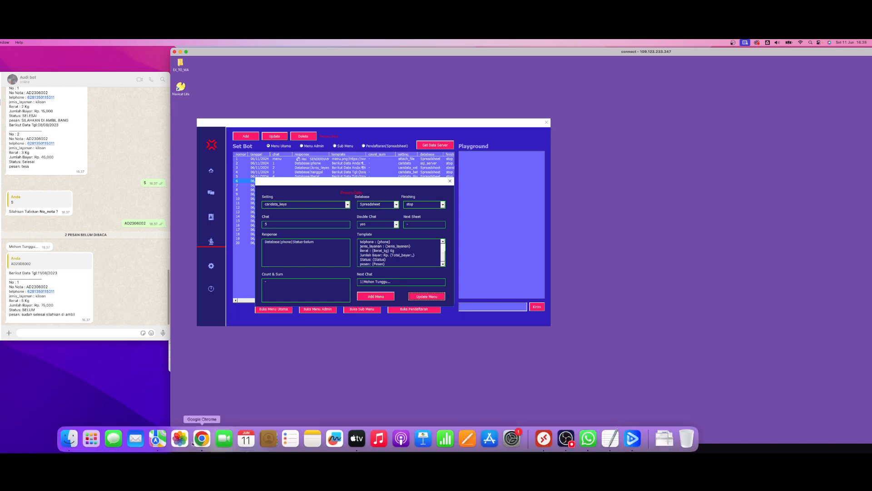
Examine the phone column and the rows with Status selesai in the Database sheet
{"action": "left_click", "coordinate": [201, 438]}
{"action": "left_click", "coordinate": [318, 252]}
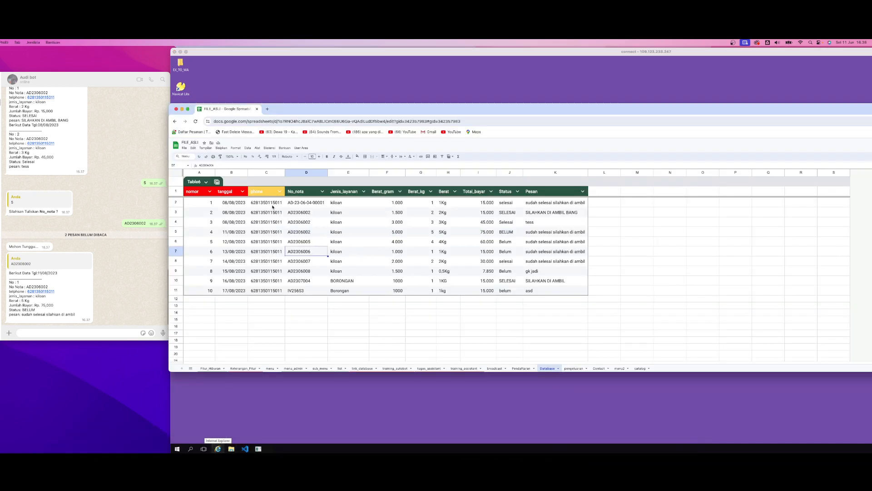
{"action": "left_click_drag", "start_coordinate": [272, 205], "coordinate": [273, 291]}
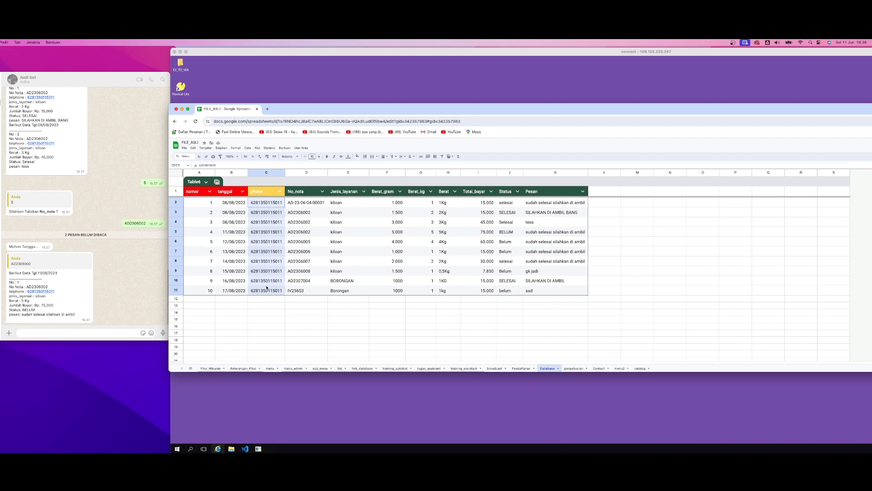
{"action": "left_click", "coordinate": [507, 210]}
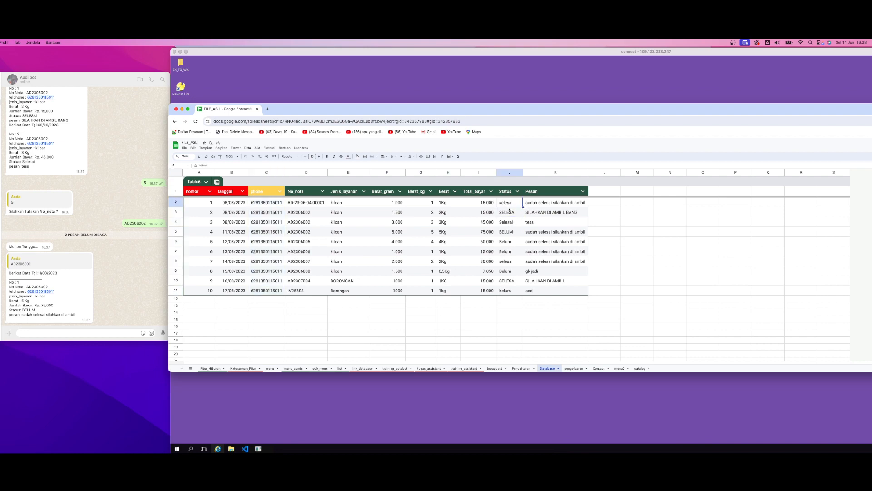
{"action": "left_click", "coordinate": [508, 222]}
{"action": "left_click", "coordinate": [509, 264]}
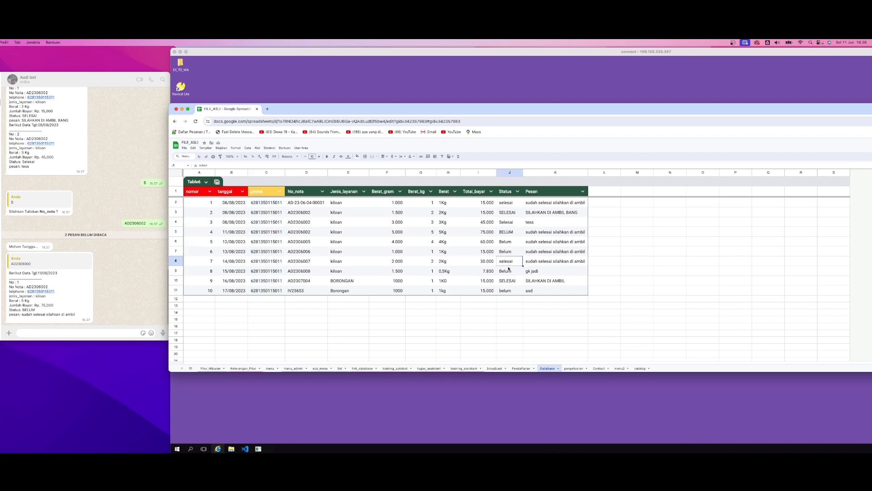
{"action": "left_click", "coordinate": [509, 283]}
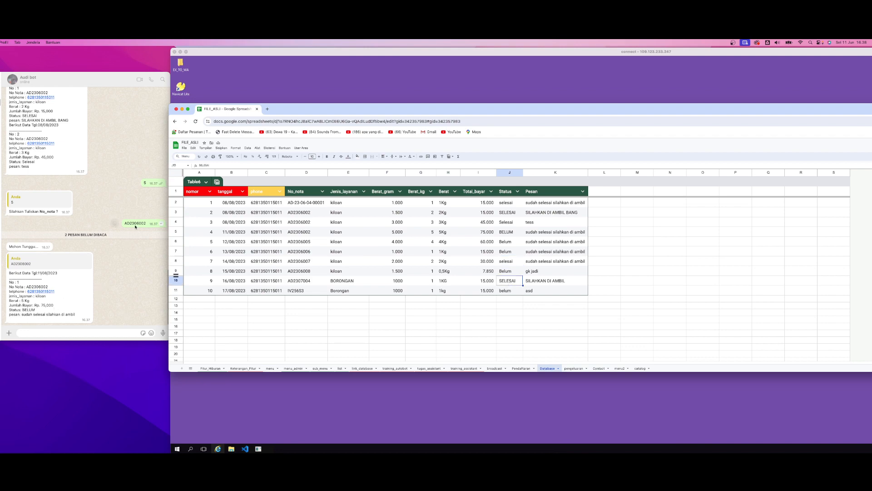
Dismiss the menu save confirmation and send 5 to the WhatsApp bot
{"action": "left_click", "coordinate": [115, 223]}
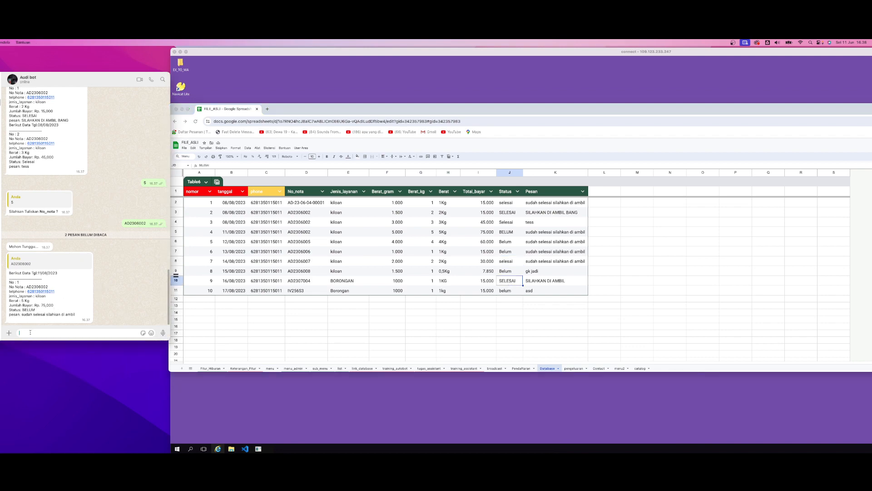
{"action": "type", "text": "5"}
{"action": "left_click", "coordinate": [256, 405]}
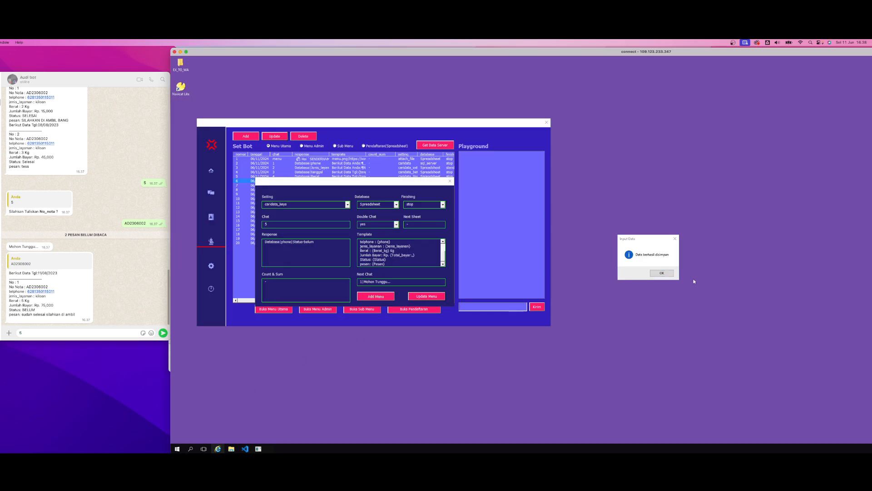
{"action": "left_click", "coordinate": [661, 273]}
{"action": "key", "text": "super+Tab"}
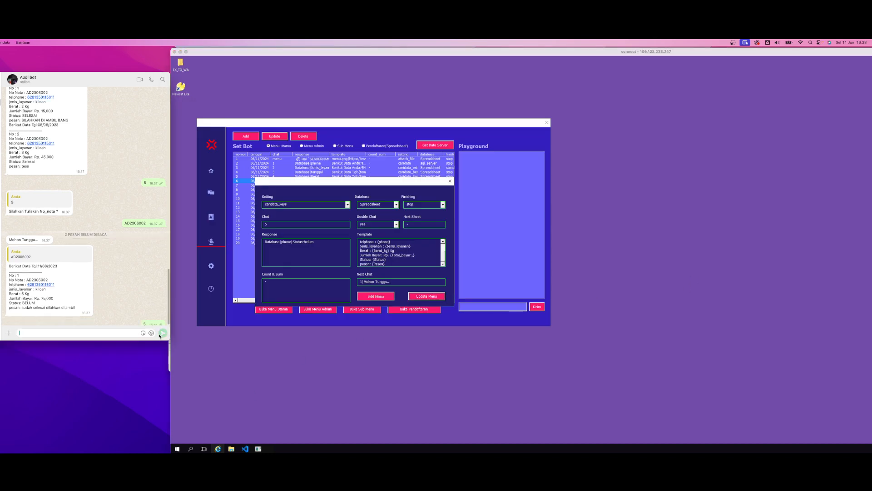
{"action": "key", "text": "Return"}
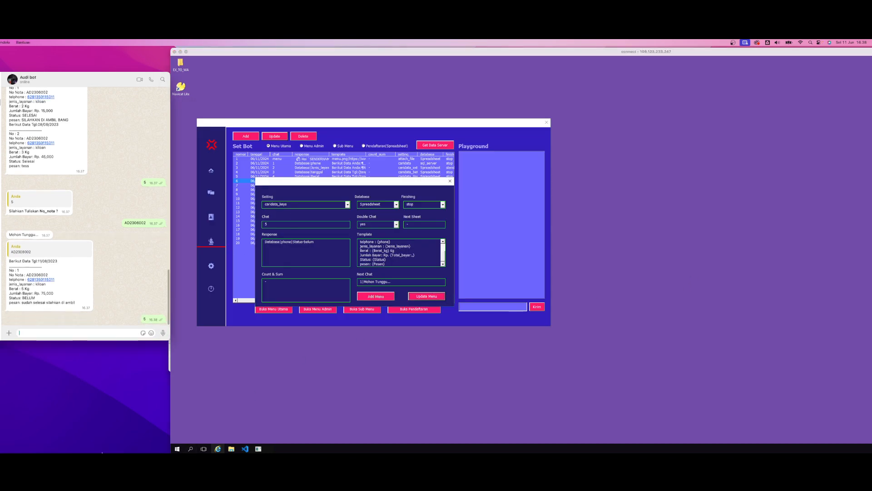
Review which phone entries in the Database sheet have Status selesai and which have belum
{"action": "left_click", "coordinate": [203, 440]}
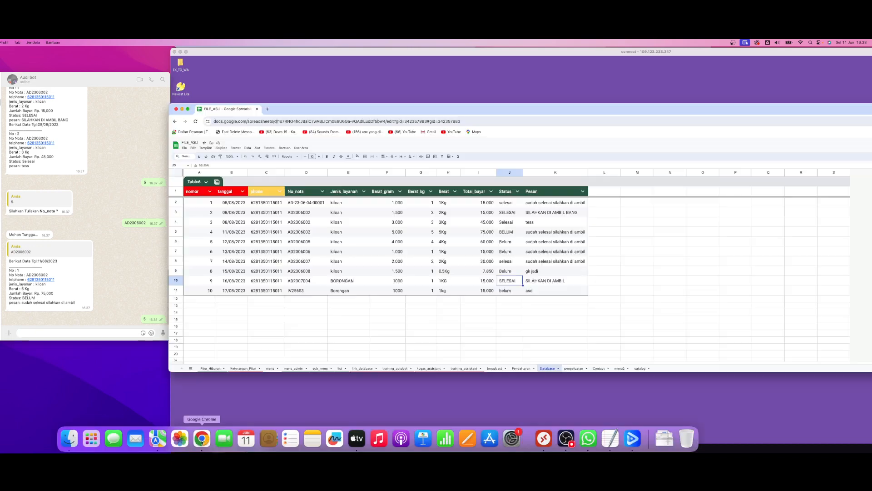
{"action": "left_click_drag", "start_coordinate": [274, 266], "coordinate": [275, 282]}
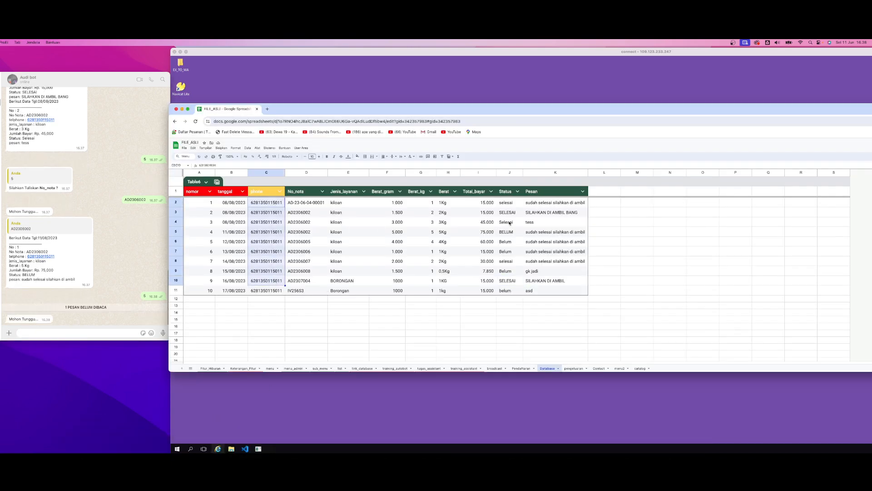
{"action": "left_click", "coordinate": [506, 281]}
{"action": "left_click", "coordinate": [509, 261]}
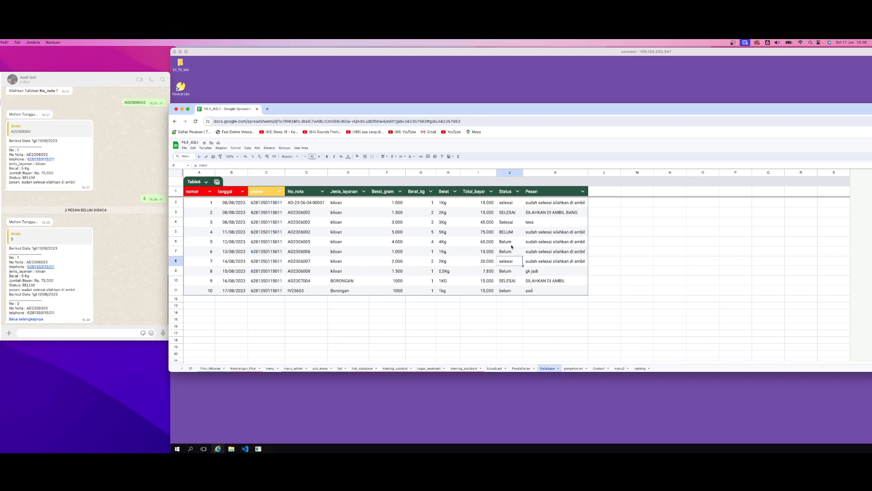
{"action": "left_click", "coordinate": [515, 290]}
{"action": "left_click", "coordinate": [508, 271]}
{"action": "left_click", "coordinate": [508, 251]}
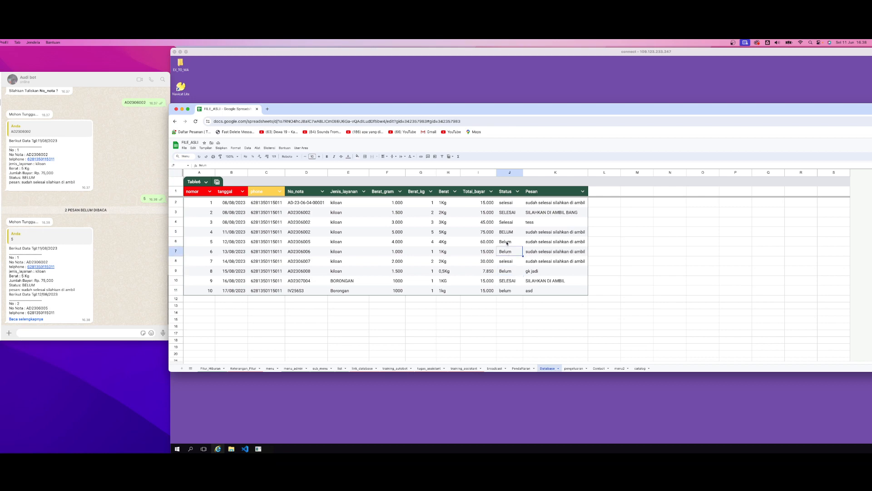
{"action": "left_click", "coordinate": [508, 242]}
{"action": "left_click", "coordinate": [507, 231]}
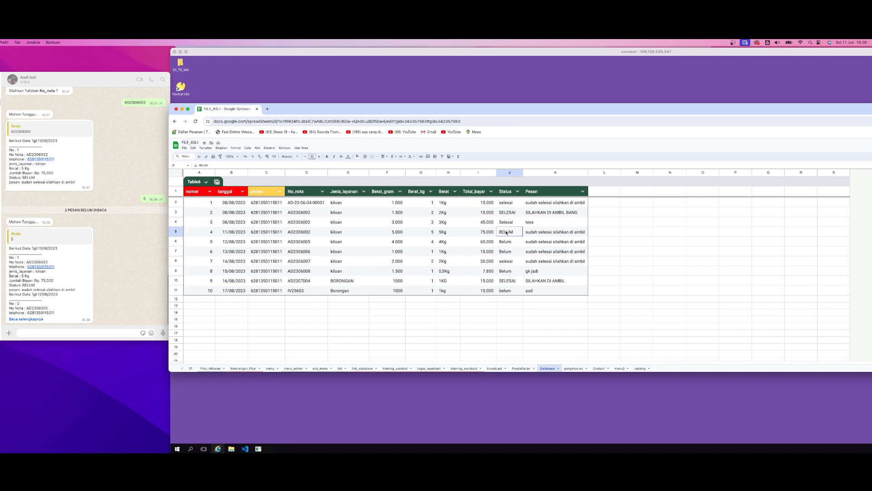
Expand the bot's full reply to 5 and compare its last entry with the Database sheet
{"action": "left_click", "coordinate": [28, 314]}
{"action": "left_click", "coordinate": [29, 319]}
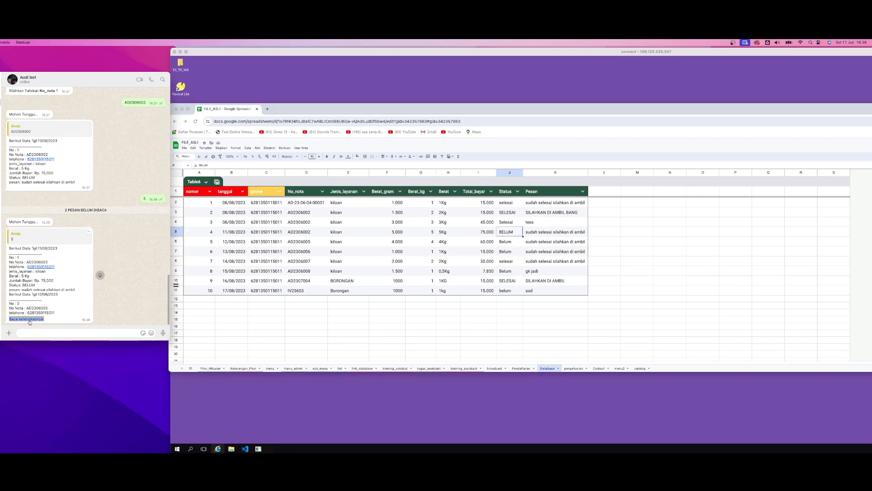
{"action": "left_click_drag", "start_coordinate": [5, 287], "coordinate": [4, 282]}
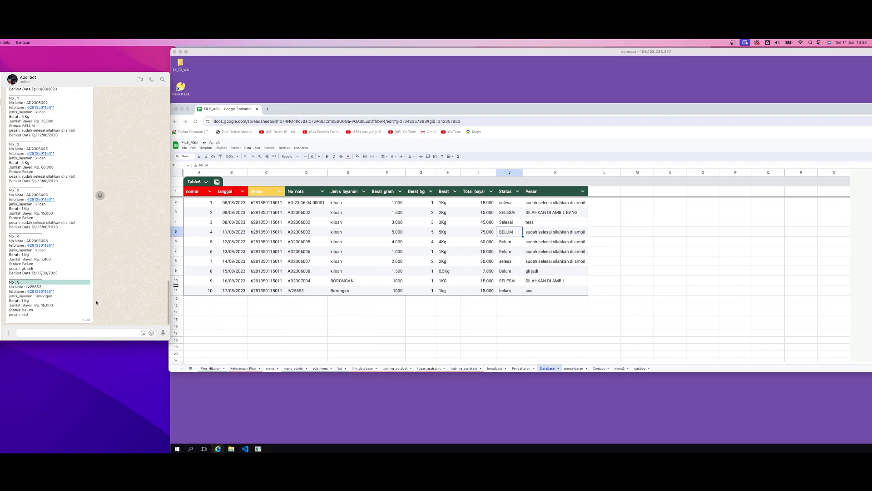
{"action": "left_click", "coordinate": [119, 290]}
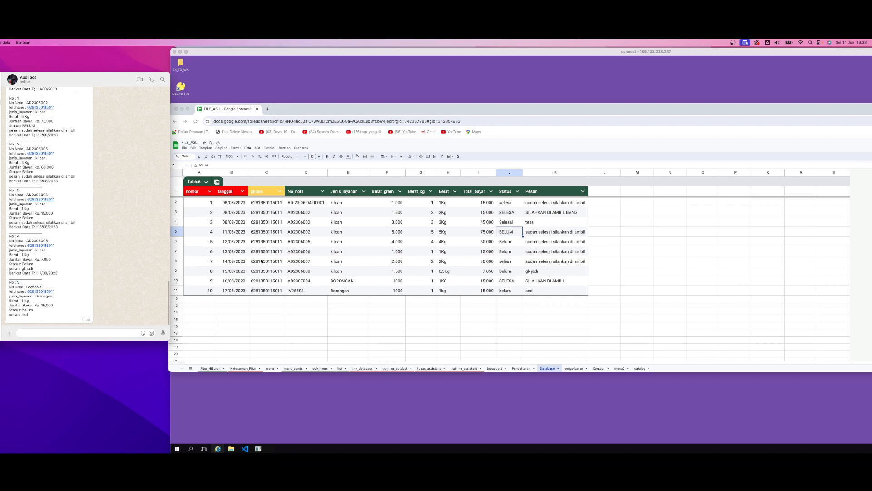
{"action": "left_click", "coordinate": [271, 248]}
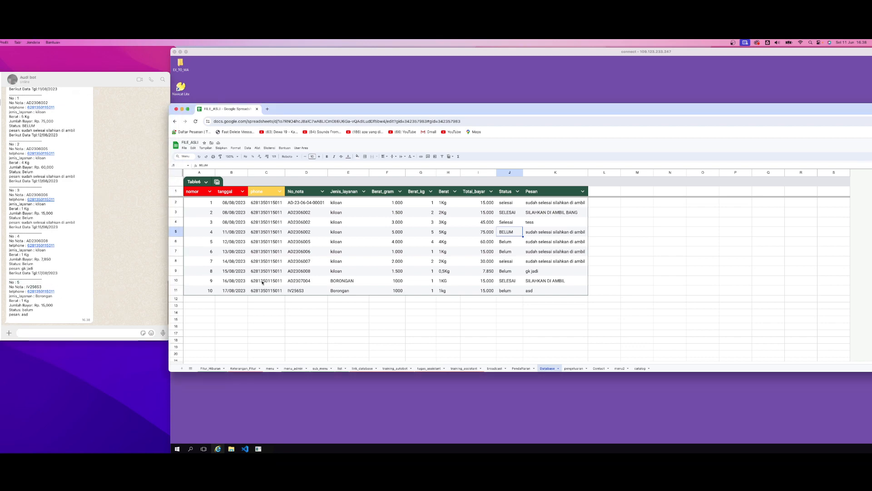
Review the phone column in the Database sheet, plus the menu entries in the menu2 and menu sheets
{"action": "left_click", "coordinate": [274, 260]}
{"action": "left_click_drag", "start_coordinate": [271, 202], "coordinate": [271, 290]}
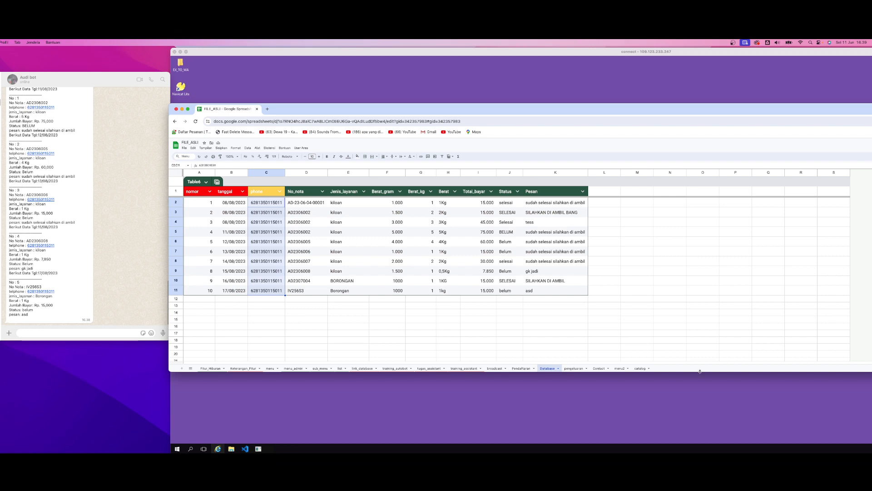
{"action": "left_click", "coordinate": [620, 368]}
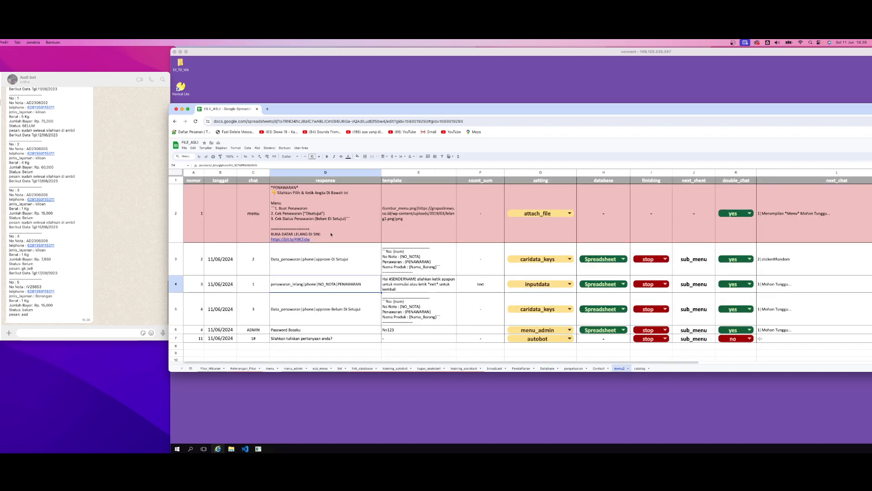
{"action": "mouse_move", "coordinate": [332, 235]}
{"action": "left_click", "coordinate": [327, 198]}
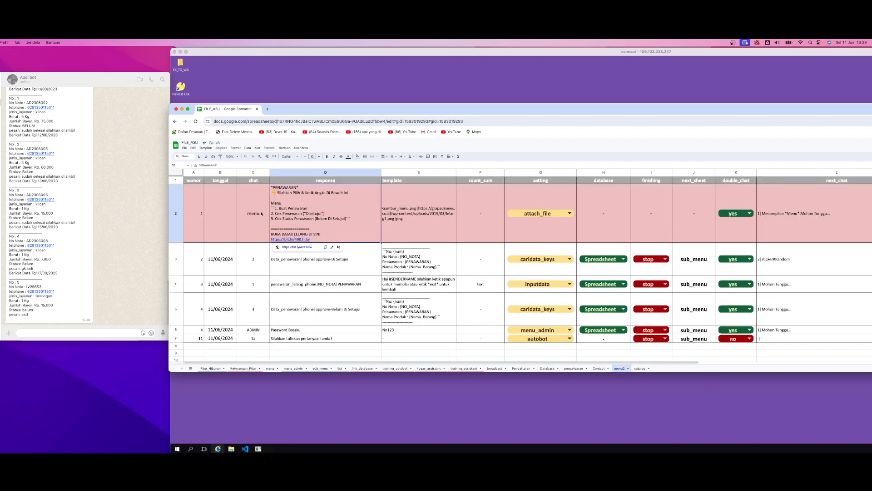
{"action": "key", "text": "Left"}
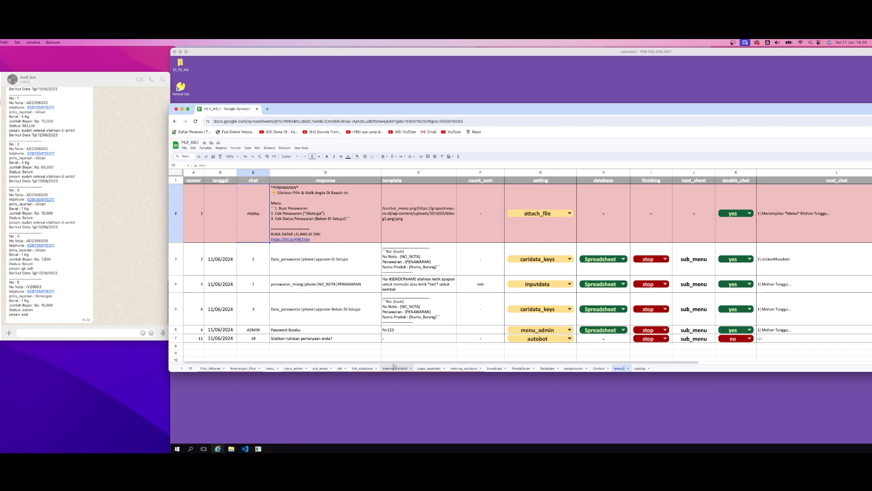
{"action": "left_click", "coordinate": [271, 369]}
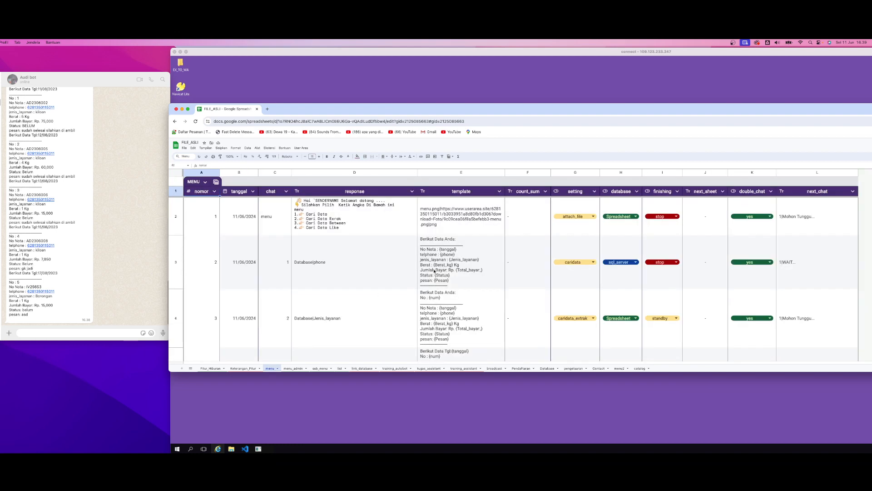
Look back through the bot's reply to 5 in the WhatsApp chat
{"action": "left_click", "coordinate": [109, 252]}
{"action": "scroll", "coordinate": [111, 251], "scroll_direction": "up", "scroll_amount": 5}
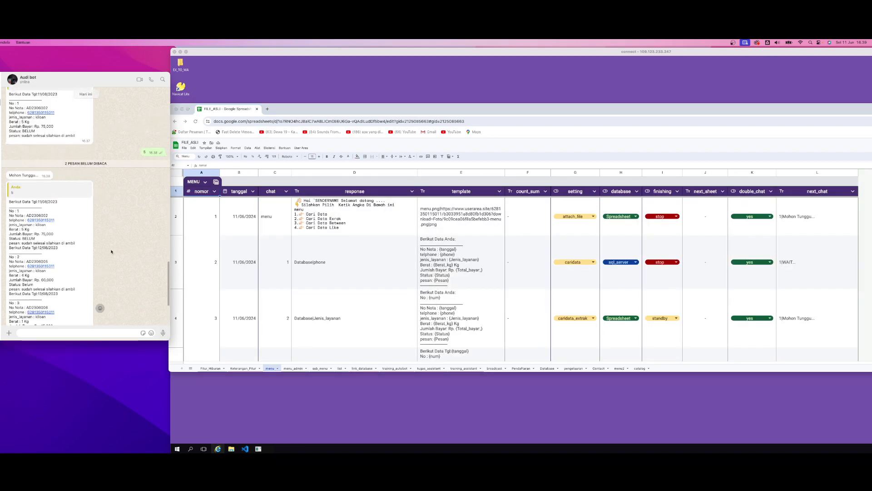
{"action": "scroll", "coordinate": [111, 251], "scroll_direction": "down", "scroll_amount": 3}
{"action": "scroll", "coordinate": [111, 251], "scroll_direction": "down", "scroll_amount": 2}
Switch to the Set Bot app on the remote desktop, close the chat 5 menu form and select the Pendaftaran entry for chat 6
{"action": "left_click", "coordinate": [295, 384]}
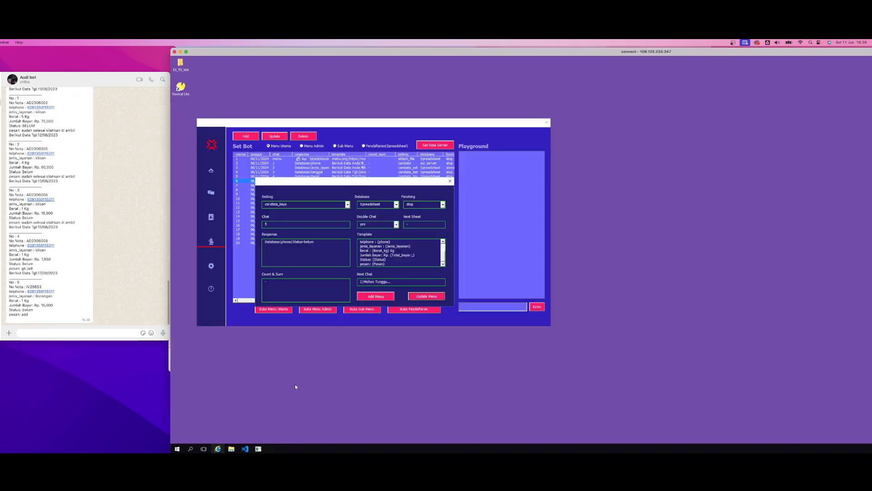
{"action": "left_click", "coordinate": [397, 262]}
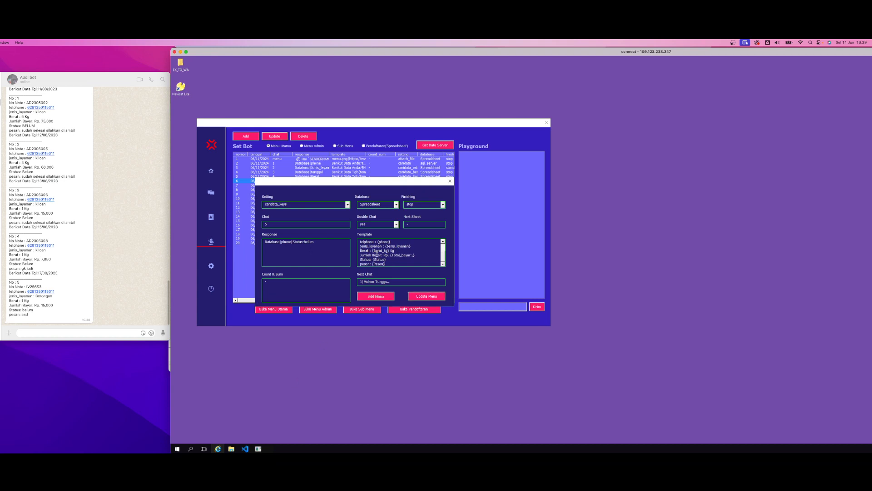
{"action": "left_click", "coordinate": [290, 204]}
{"action": "left_click", "coordinate": [450, 181]}
{"action": "left_click", "coordinate": [267, 186]}
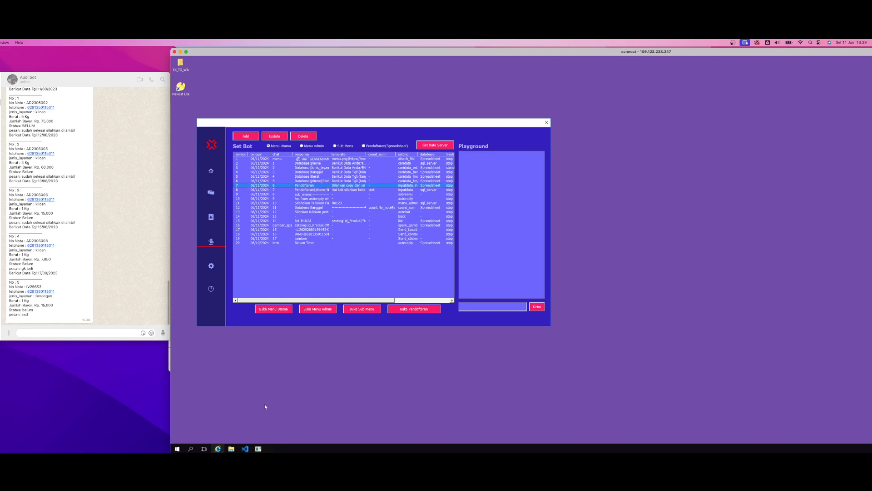
Show the Pendaftaran data list and replace it with the Database sheet fetched from the Spreadsheet server
{"action": "left_click", "coordinate": [375, 145]}
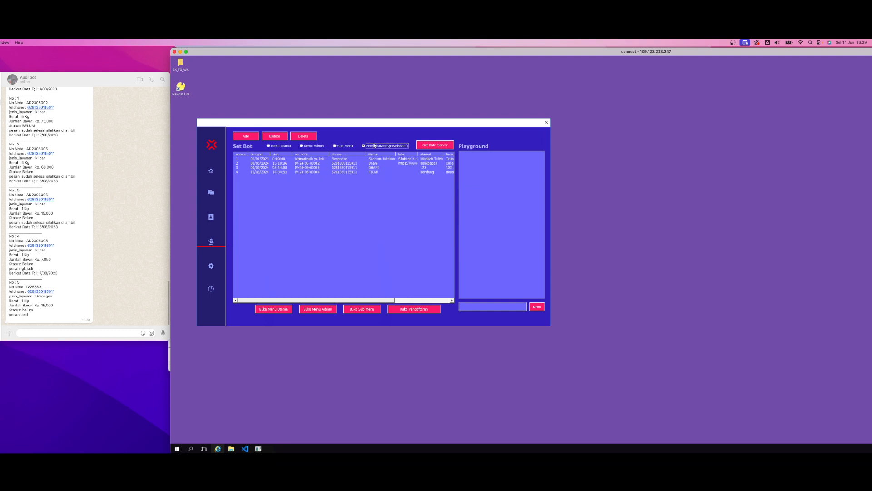
{"action": "left_click", "coordinate": [435, 146]}
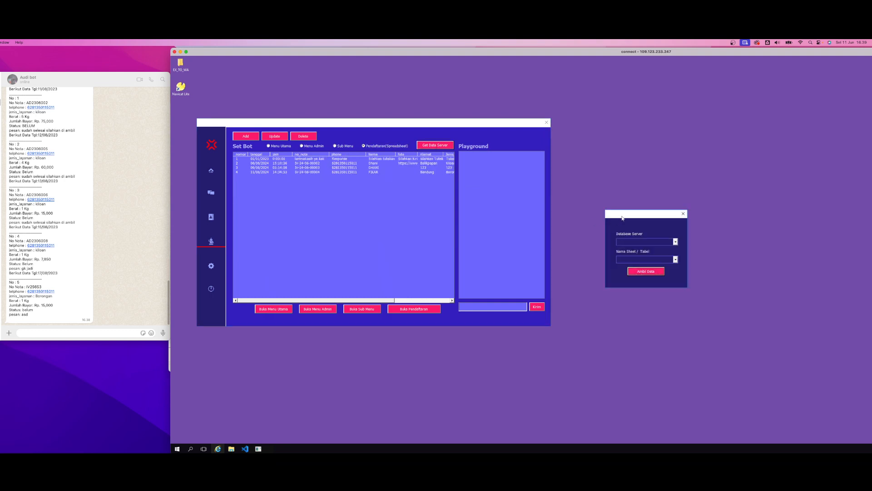
{"action": "left_click_drag", "start_coordinate": [622, 218], "coordinate": [432, 216]}
{"action": "left_click", "coordinate": [485, 241]}
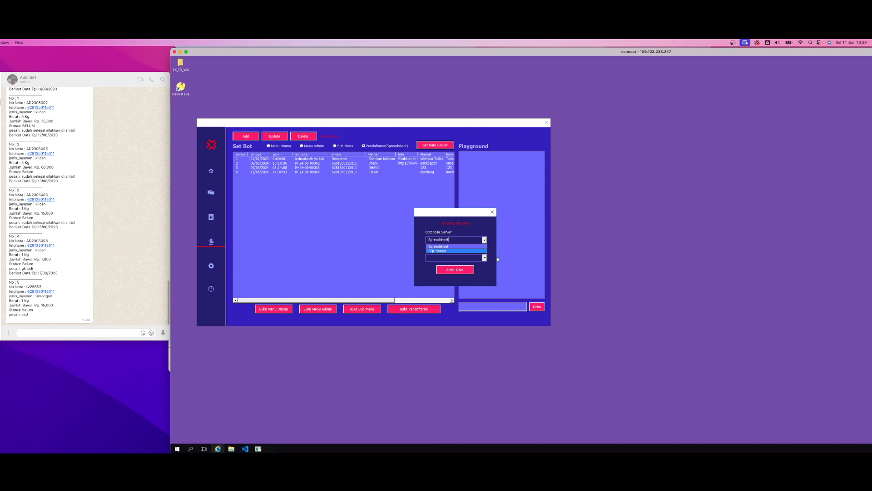
{"action": "left_click", "coordinate": [476, 239]}
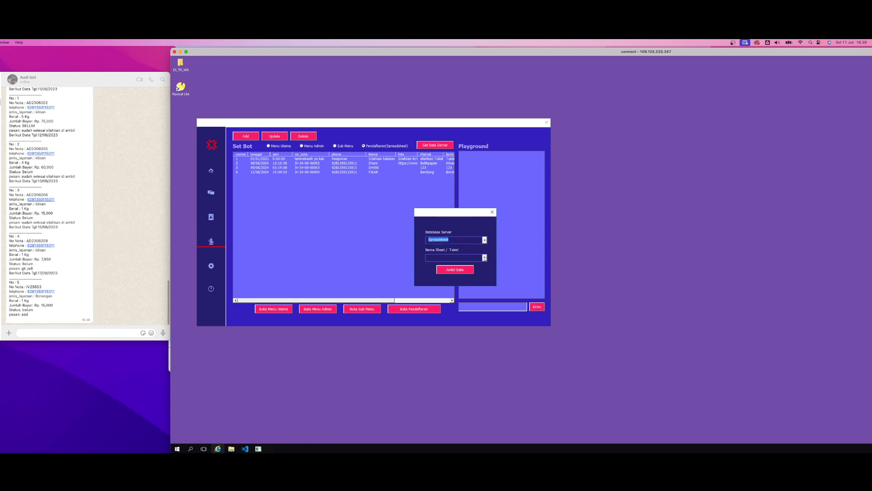
{"action": "left_click", "coordinate": [485, 257]}
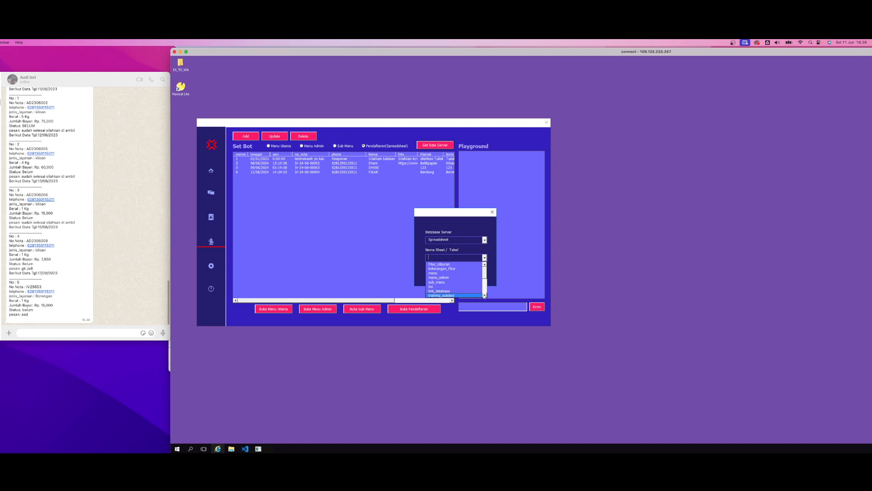
{"action": "scroll", "coordinate": [485, 296], "scroll_direction": "down", "scroll_amount": 3}
{"action": "scroll", "coordinate": [484, 296], "scroll_direction": "down", "scroll_amount": 3}
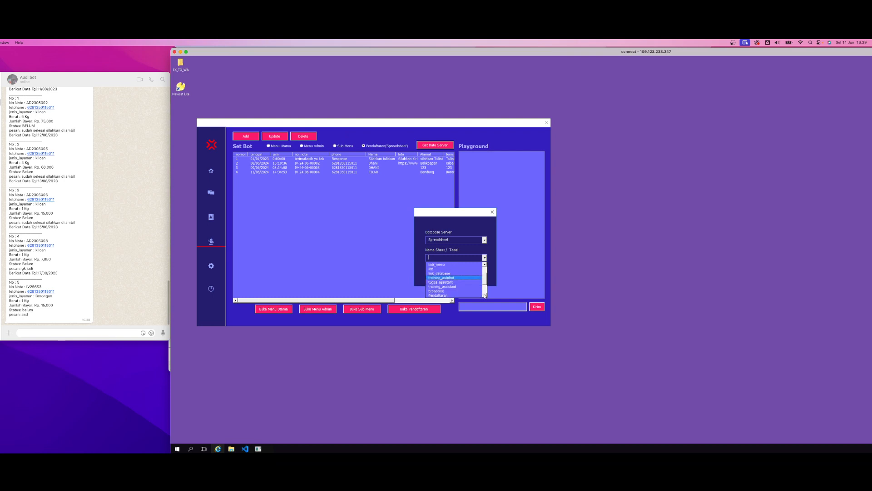
{"action": "left_click", "coordinate": [449, 293]}
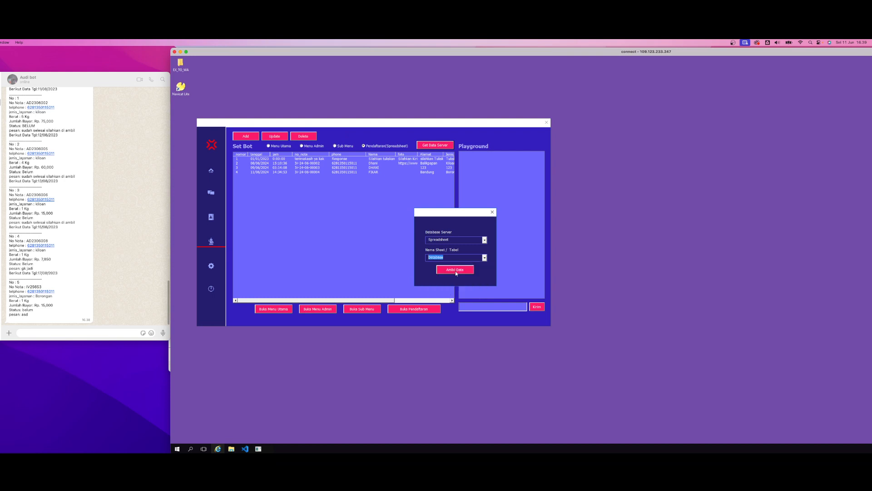
{"action": "left_click", "coordinate": [456, 271]}
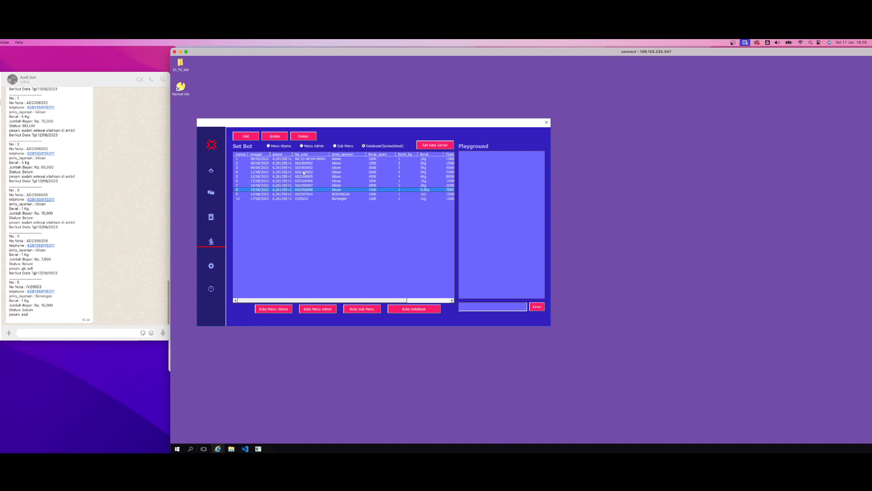
Examine the Status and phone columns of the loaded Database records
{"action": "scroll", "coordinate": [256, 195], "scroll_direction": "right", "scroll_amount": 5}
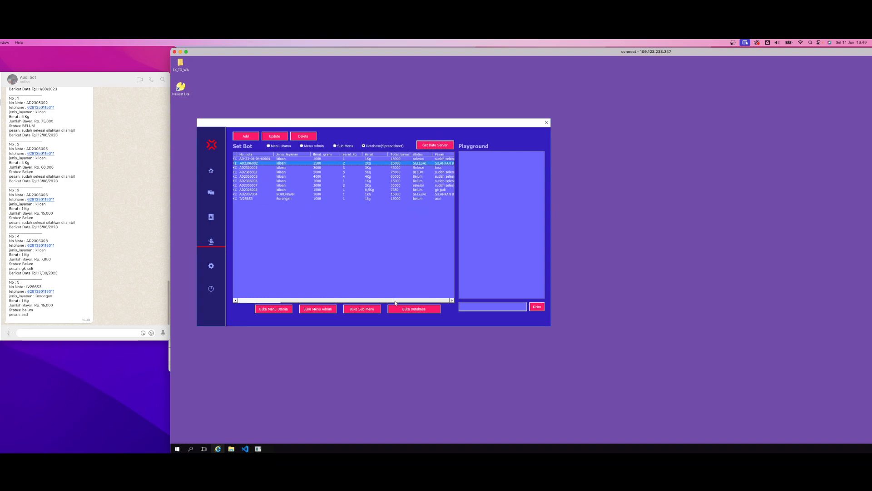
{"action": "left_click", "coordinate": [418, 172]}
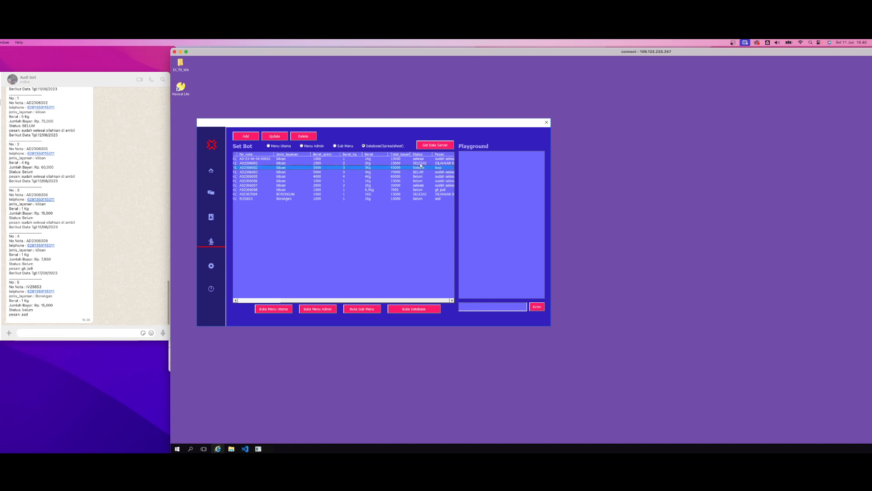
{"action": "left_click", "coordinate": [422, 185]}
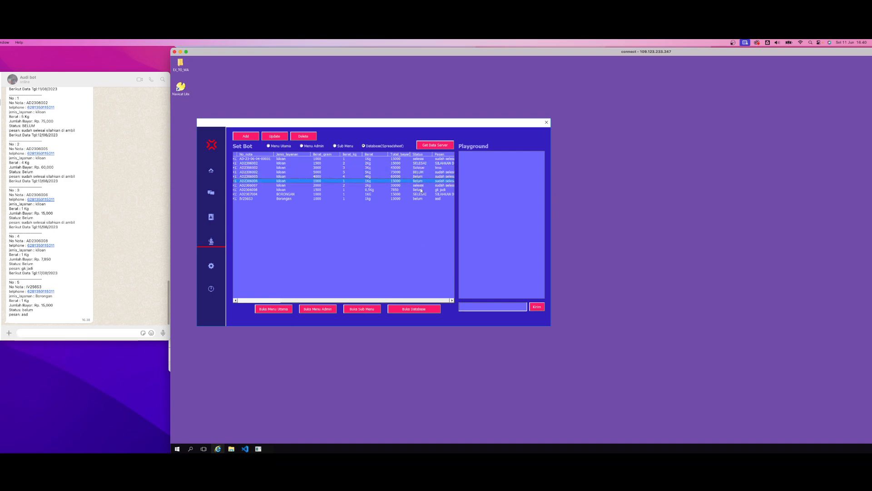
{"action": "left_click_drag", "start_coordinate": [377, 302], "coordinate": [309, 294]}
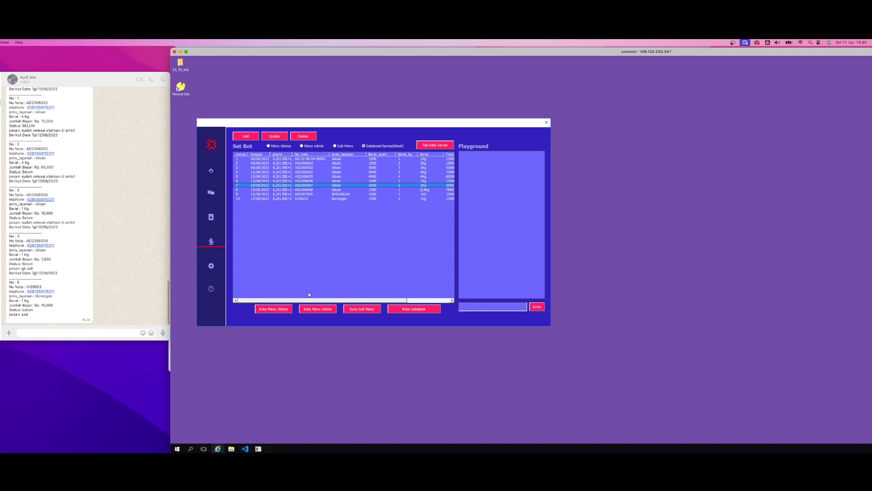
{"action": "left_click", "coordinate": [275, 172]}
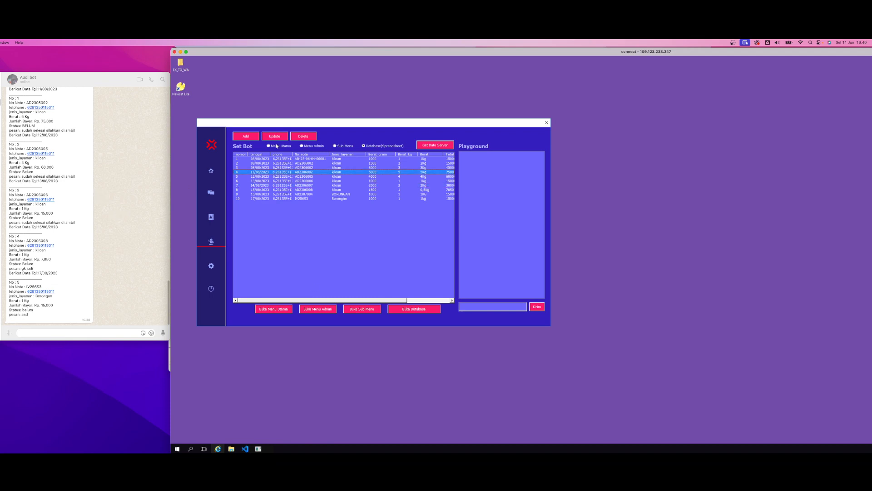
Return to the Menu Utama list and select the Pendaftaran entries for chats 6 and 7 in turn
{"action": "left_click", "coordinate": [276, 146]}
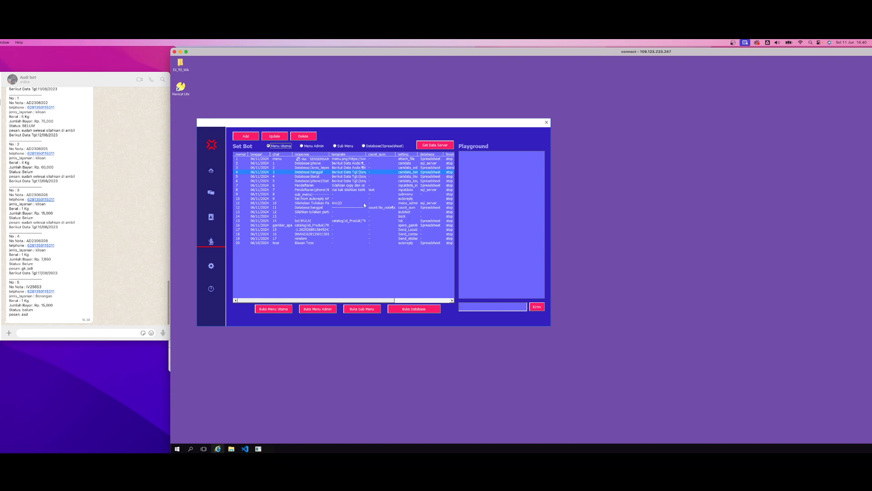
{"action": "left_click", "coordinate": [349, 186]}
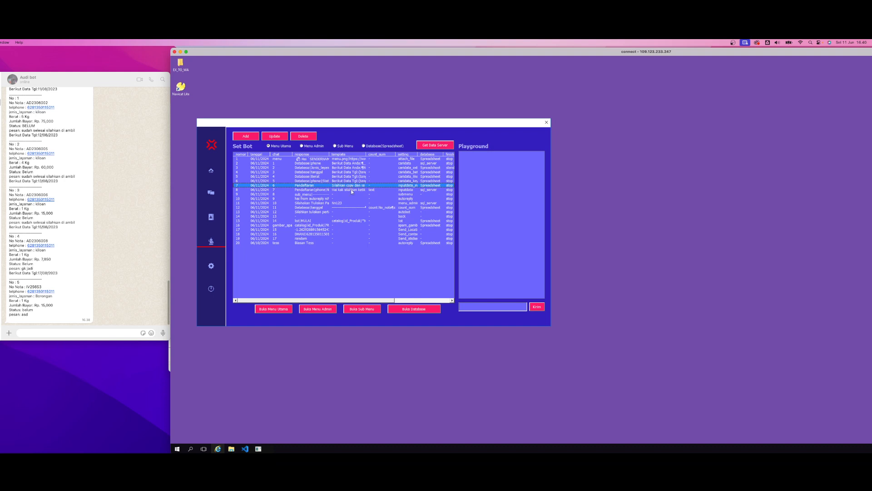
{"action": "left_click", "coordinate": [351, 190]}
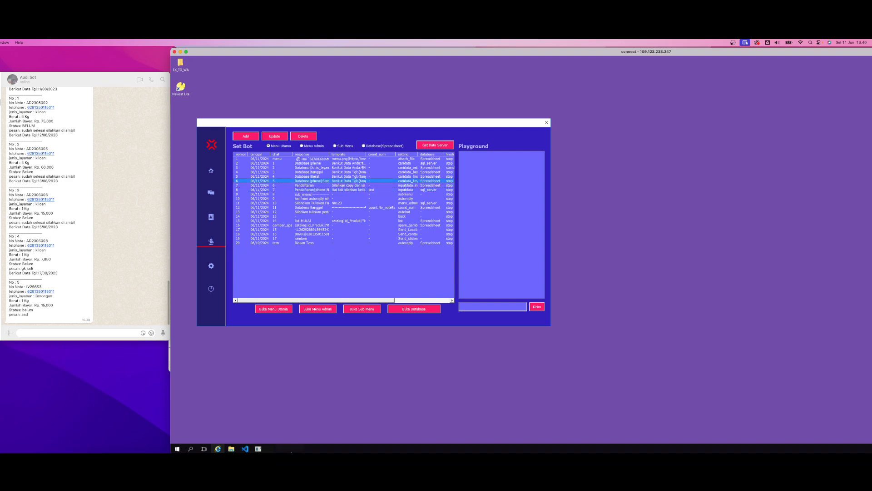
Switch to Google Sheets, open the Pendaftaran sheet and reposition the browser window to show all its columns
{"action": "left_click", "coordinate": [204, 436]}
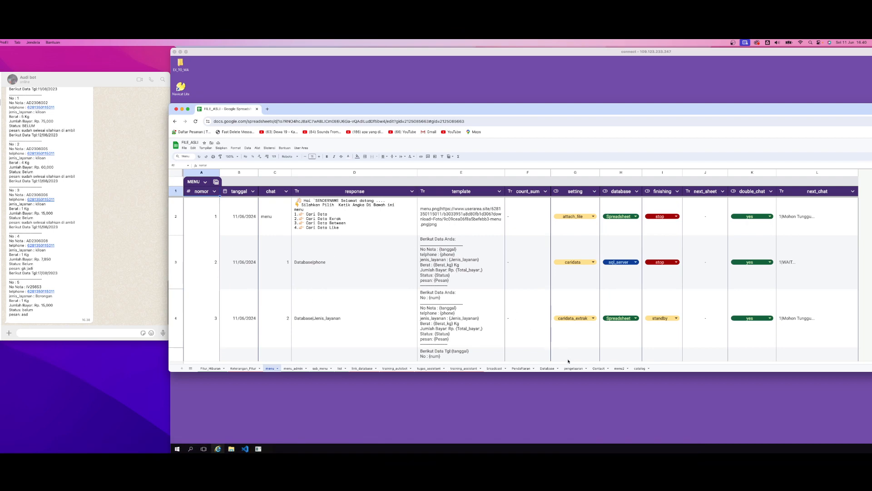
{"action": "left_click", "coordinate": [521, 368]}
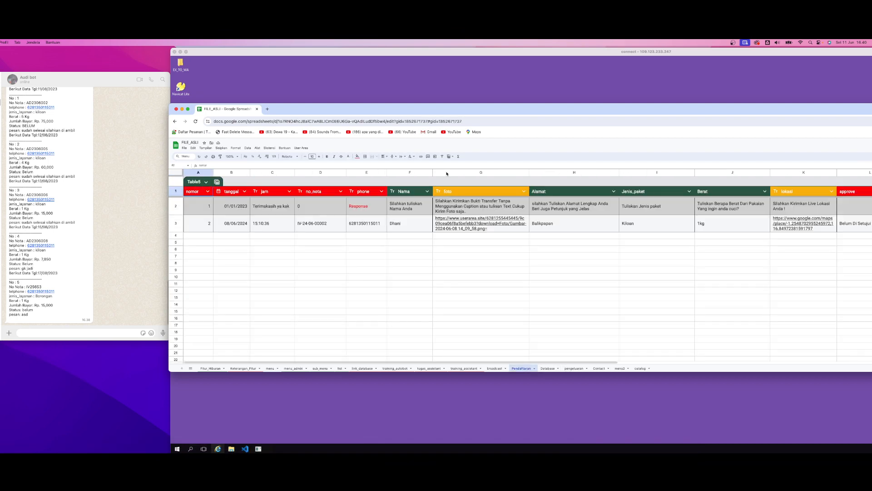
{"action": "left_click_drag", "start_coordinate": [479, 113], "coordinate": [336, 107]}
{"action": "left_click_drag", "start_coordinate": [830, 247], "coordinate": [852, 247]}
{"action": "left_click", "coordinate": [416, 250]}
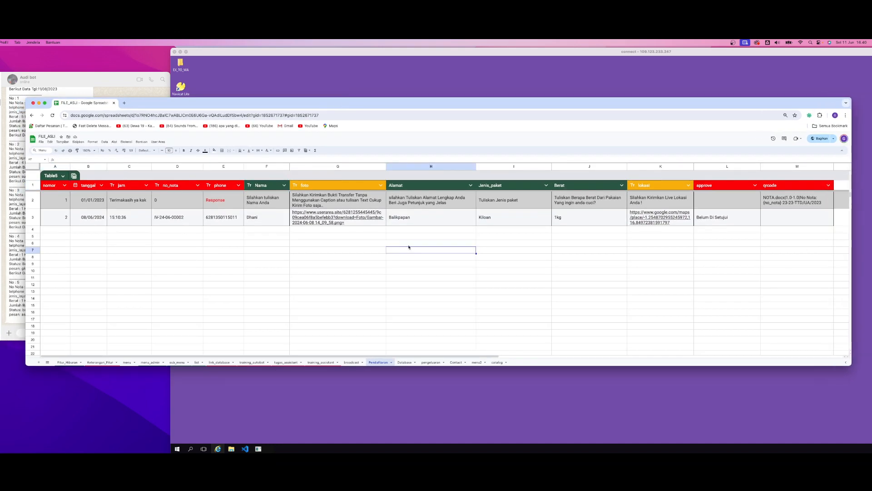
Examine the yellow foto and lokasi column headers in the Pendaftaran sheet
{"action": "left_click", "coordinate": [341, 189]}
{"action": "left_click", "coordinate": [650, 188]}
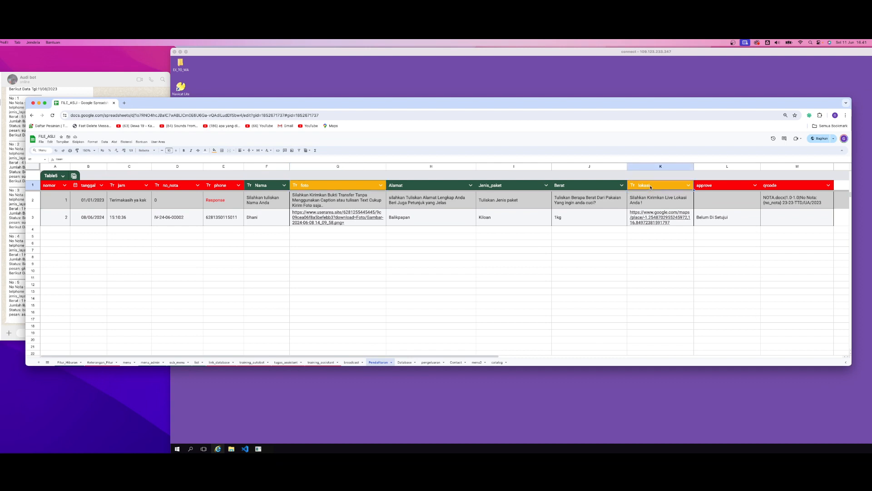
{"action": "left_click", "coordinate": [335, 186]}
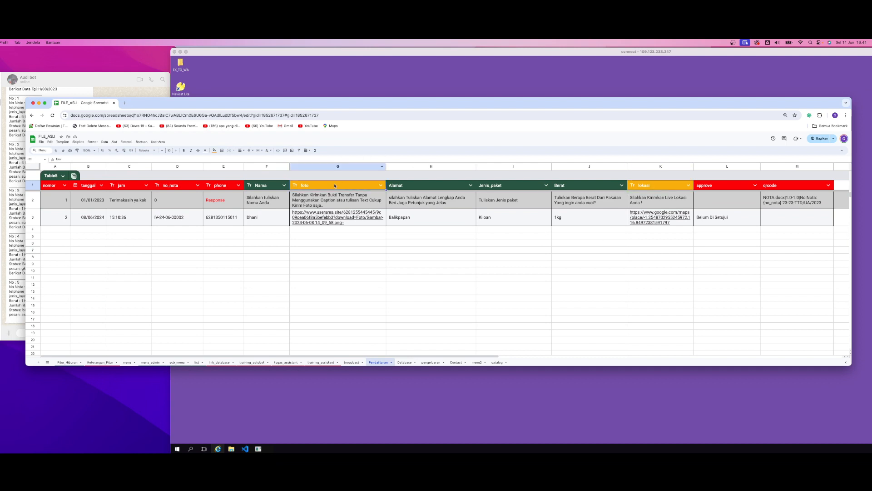
{"action": "left_click", "coordinate": [660, 186]}
{"action": "left_click", "coordinate": [565, 259]}
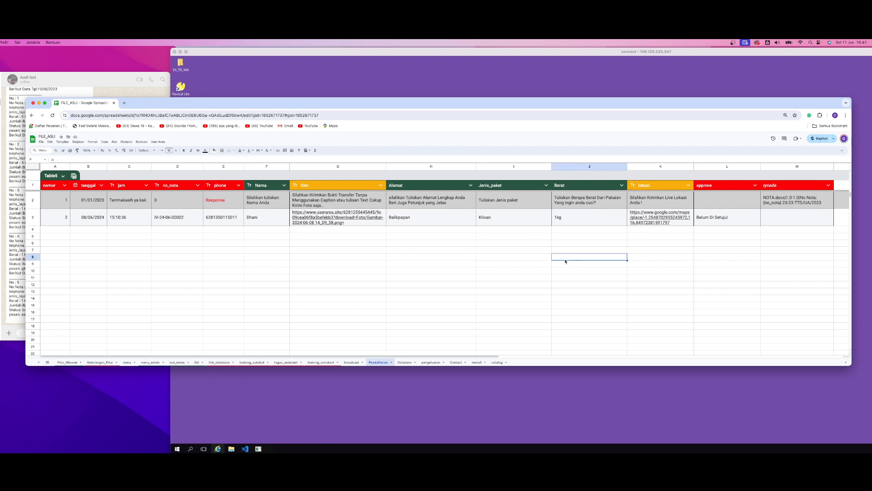
{"action": "left_click", "coordinate": [318, 260]}
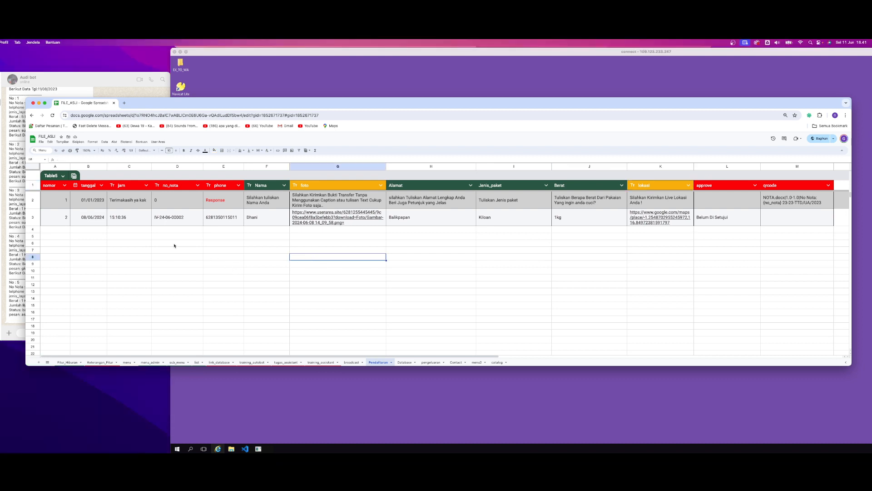
Review the red nomor, tanggal, jam, no_nota and phone headers in the Pendaftaran sheet
{"action": "left_click", "coordinate": [47, 187]}
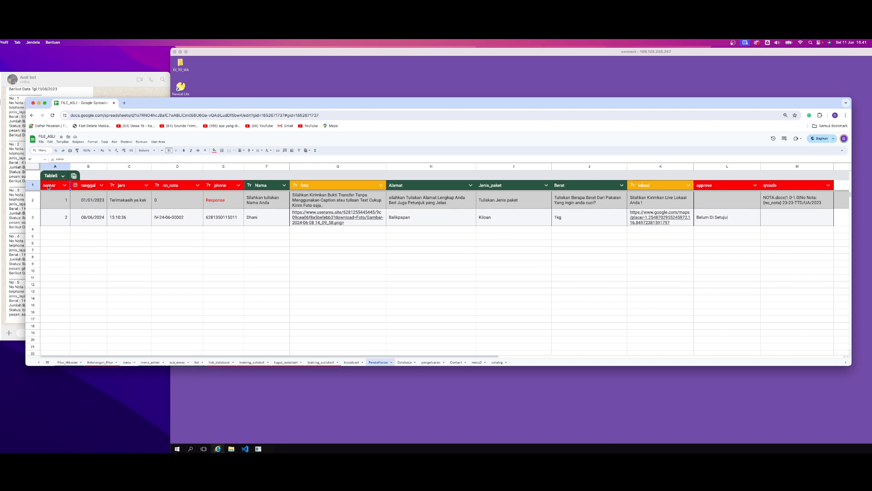
{"action": "left_click", "coordinate": [88, 187]}
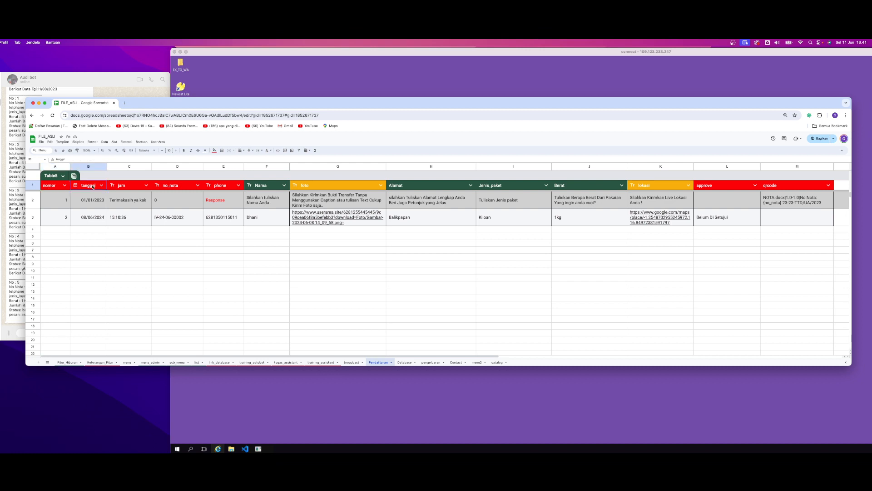
{"action": "left_click", "coordinate": [132, 187]}
{"action": "left_click", "coordinate": [173, 188]}
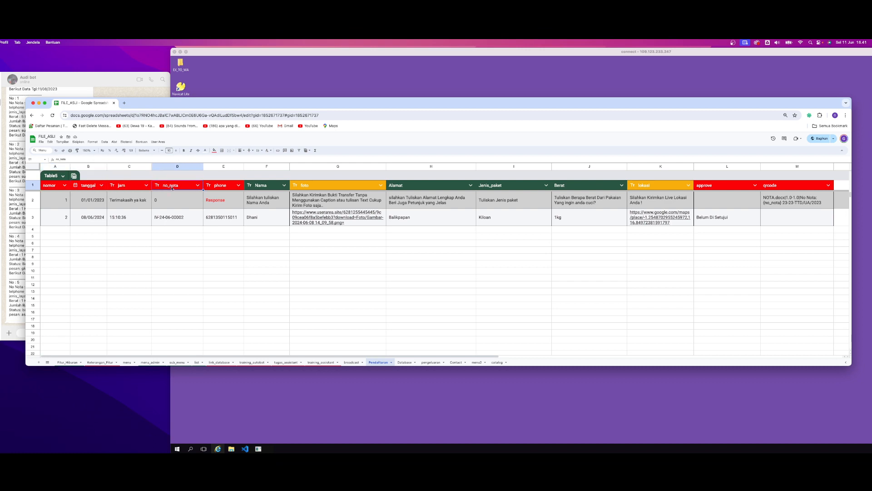
{"action": "left_click", "coordinate": [217, 186]}
{"action": "left_click_drag", "start_coordinate": [53, 188], "coordinate": [216, 189]}
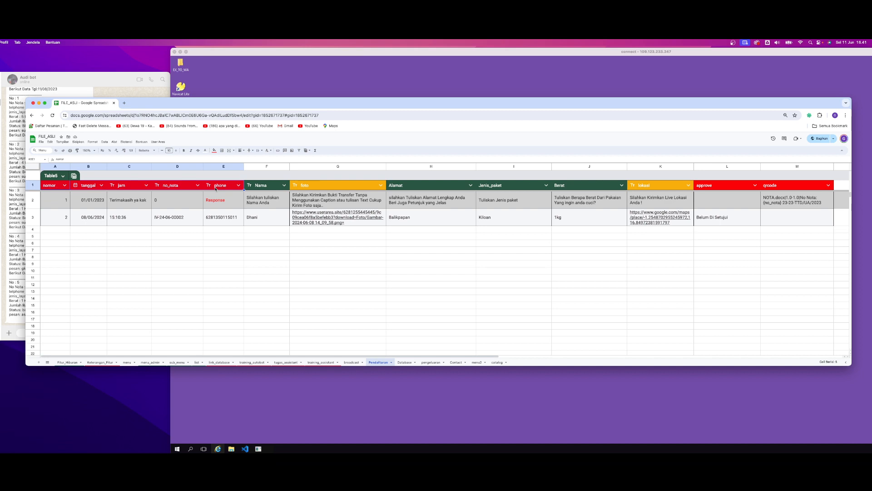
{"action": "left_click_drag", "start_coordinate": [216, 189], "coordinate": [52, 187]}
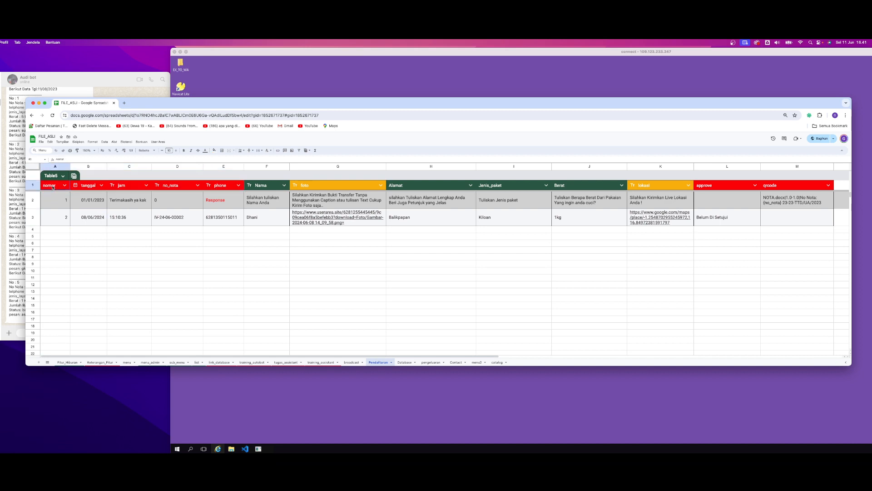
{"action": "left_click", "coordinate": [86, 186]}
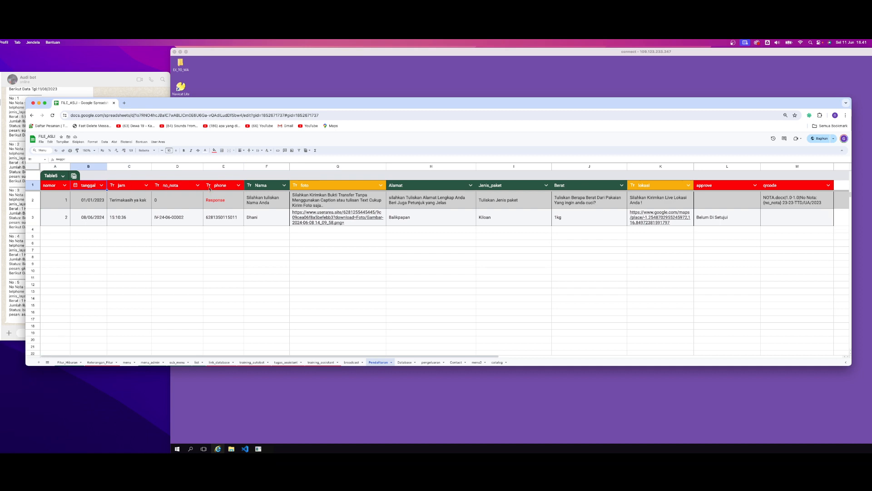
Review the red headers from nomor to phone and the empty row 4 cells under nomor, tanggal and jam
{"action": "left_click_drag", "start_coordinate": [50, 188], "coordinate": [217, 188]}
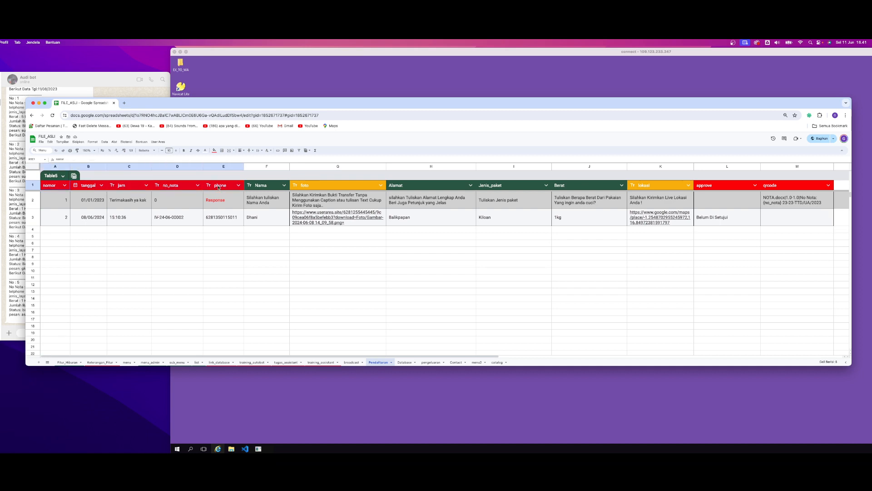
{"action": "left_click", "coordinate": [123, 186]}
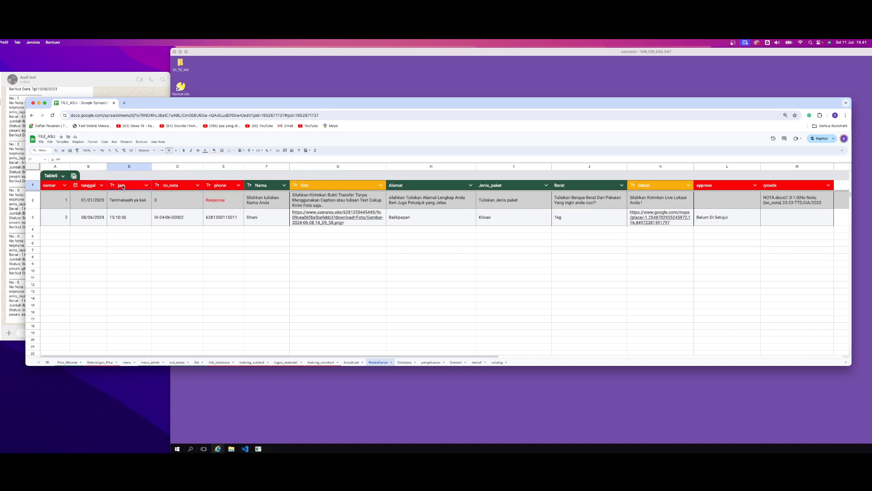
{"action": "left_click", "coordinate": [57, 229]}
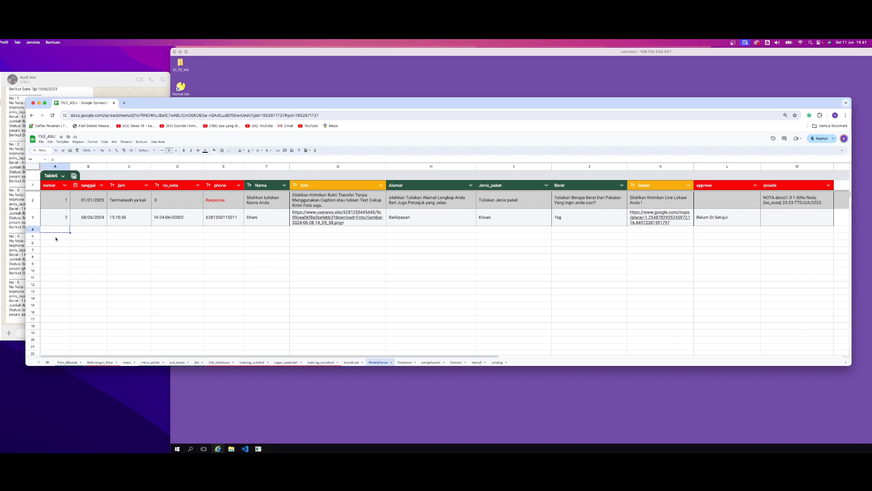
{"action": "left_click", "coordinate": [89, 229]}
{"action": "left_click", "coordinate": [122, 229]}
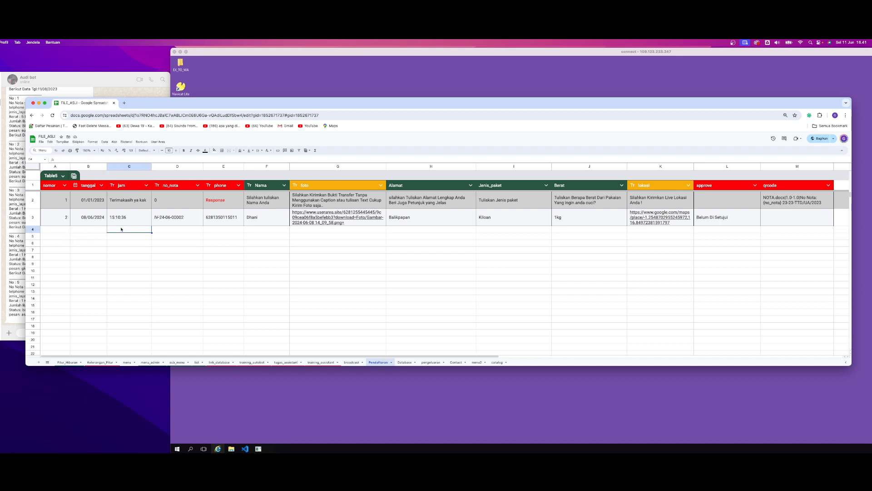
{"action": "left_click", "coordinate": [54, 187]}
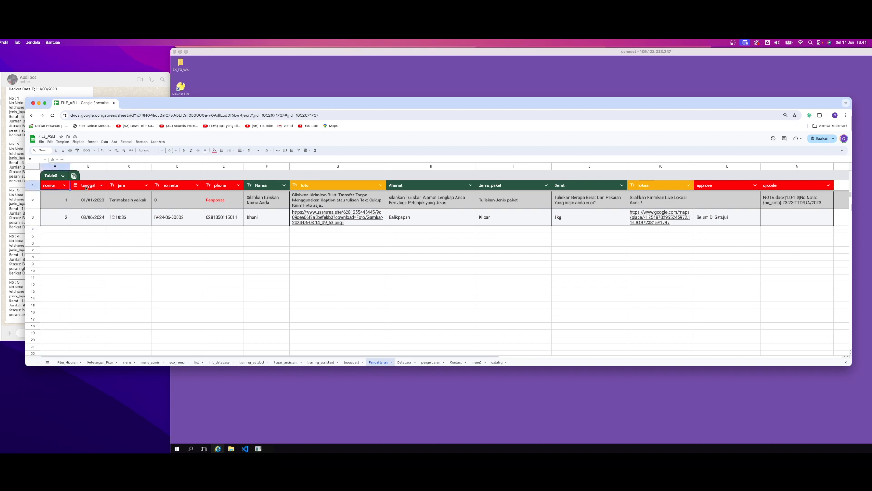
{"action": "left_click", "coordinate": [88, 187]}
{"action": "left_click", "coordinate": [121, 187]}
{"action": "left_click", "coordinate": [175, 188]}
{"action": "left_click", "coordinate": [218, 186]}
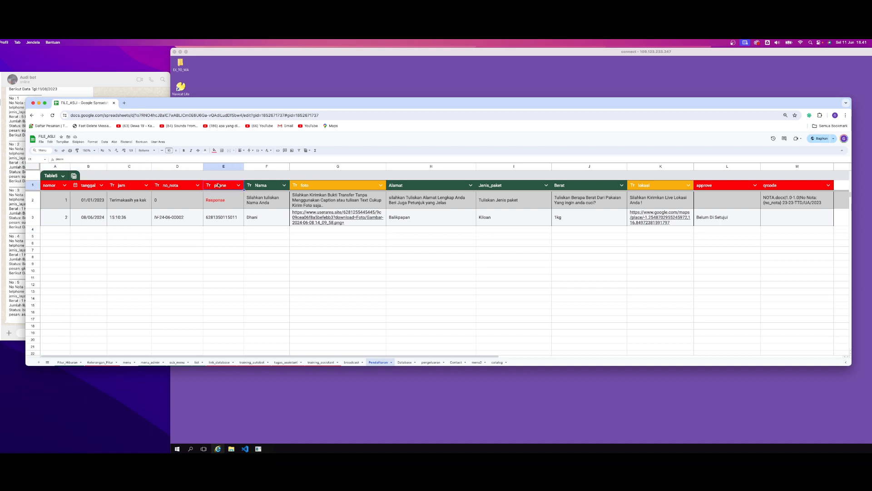
Delete the existing registration entry in row 3 of the Pendaftaran sheet
{"action": "left_click", "coordinate": [32, 217]}
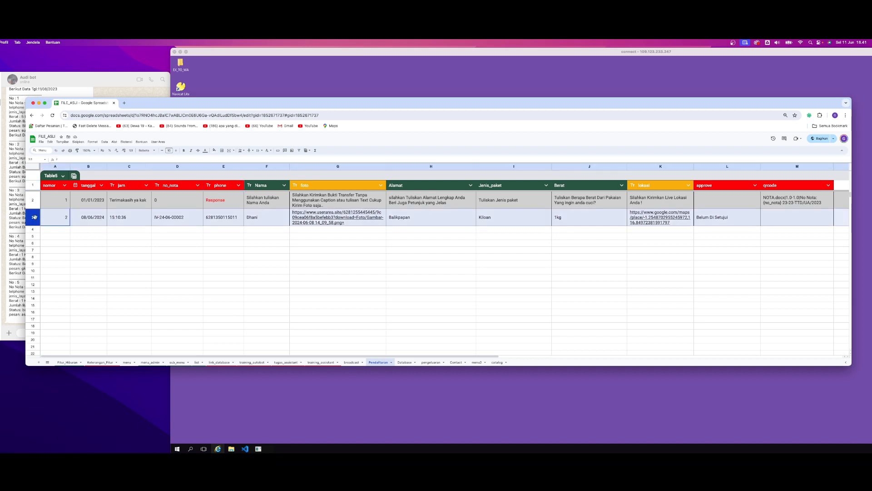
{"action": "right_click", "coordinate": [33, 217]}
{"action": "left_click", "coordinate": [49, 268]}
{"action": "left_click", "coordinate": [343, 242]}
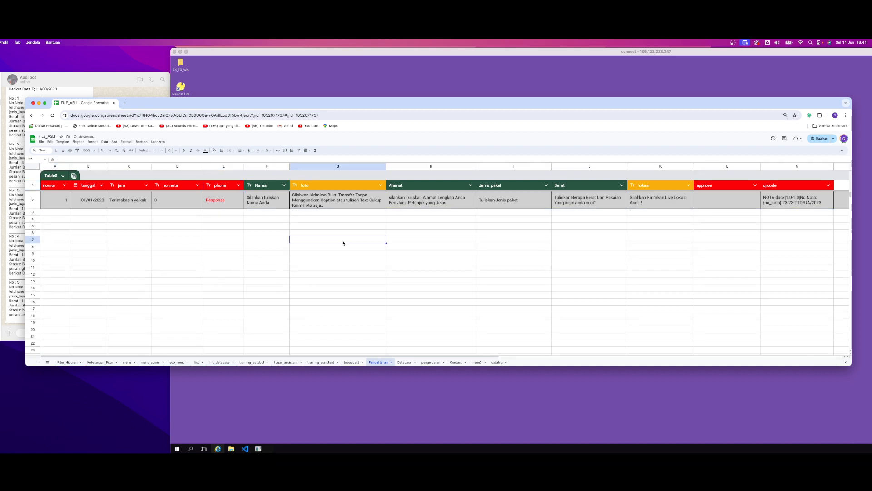
{"action": "left_click", "coordinate": [246, 241]}
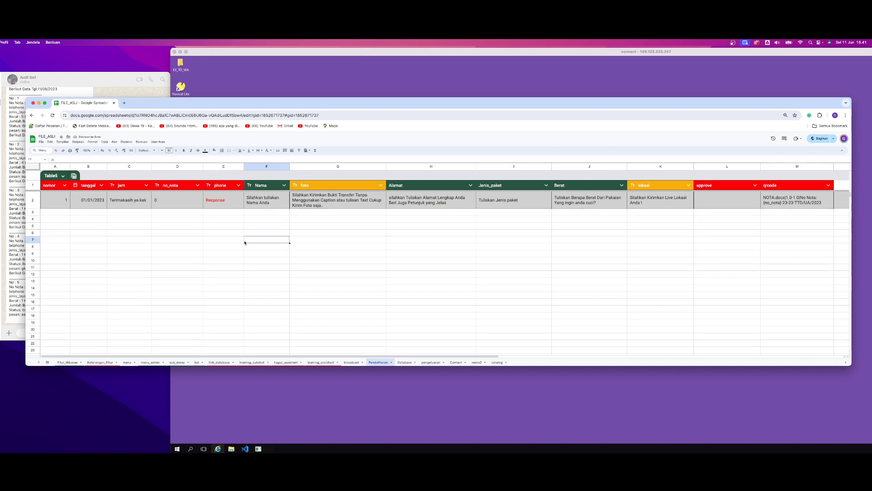
Examine the Nama, foto, Alamat, Jenis_paket and Berat column headers in turn
{"action": "left_click", "coordinate": [265, 187]}
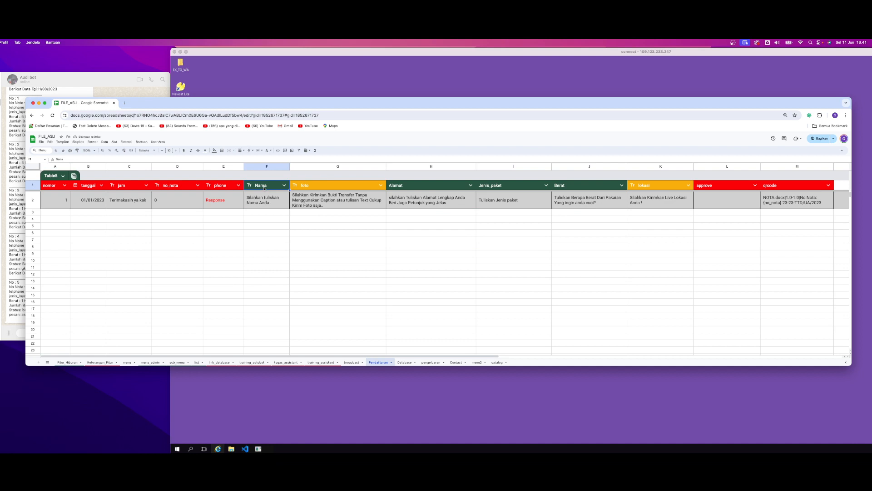
{"action": "left_click", "coordinate": [331, 187]}
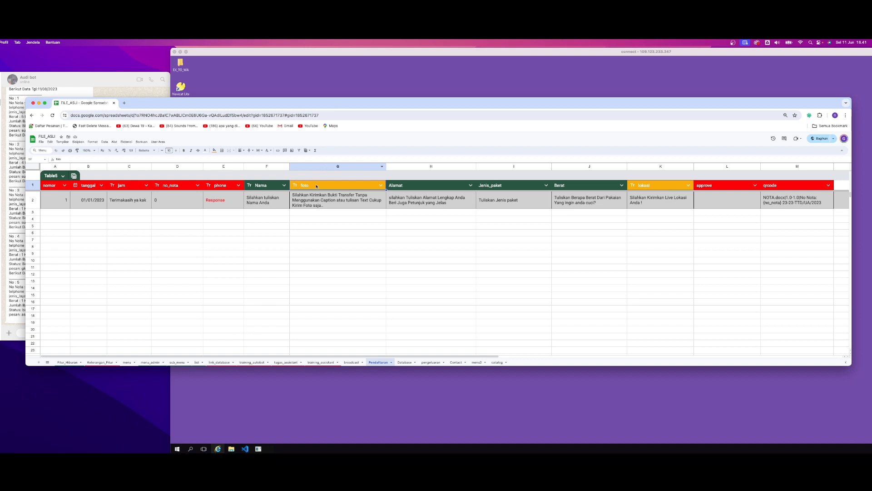
{"action": "double_click", "coordinate": [307, 184]}
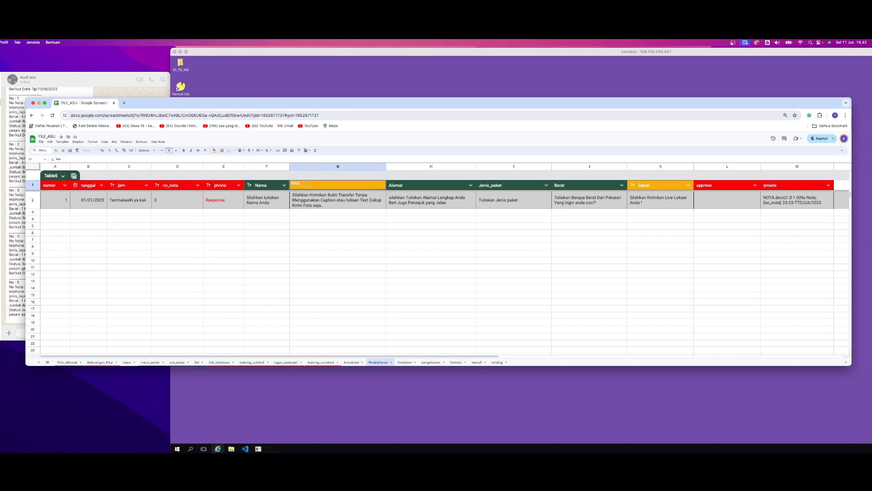
{"action": "left_click", "coordinate": [328, 224]}
{"action": "left_click", "coordinate": [406, 185]}
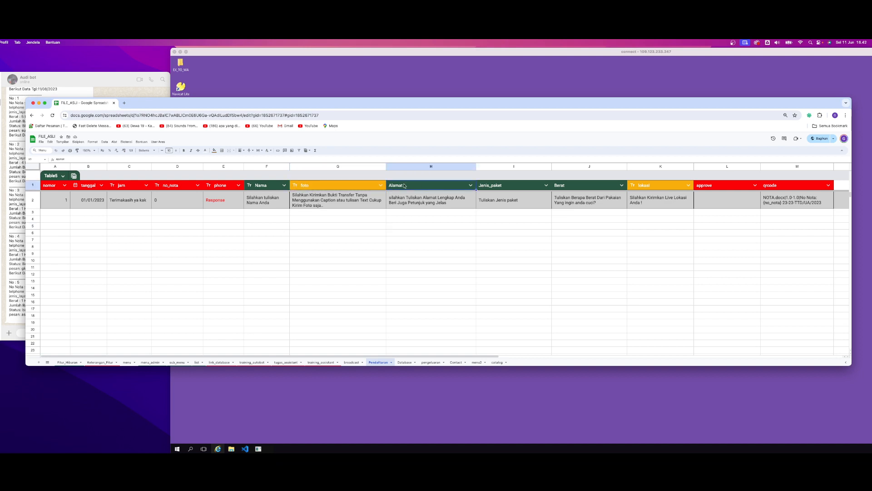
{"action": "left_click", "coordinate": [490, 186]}
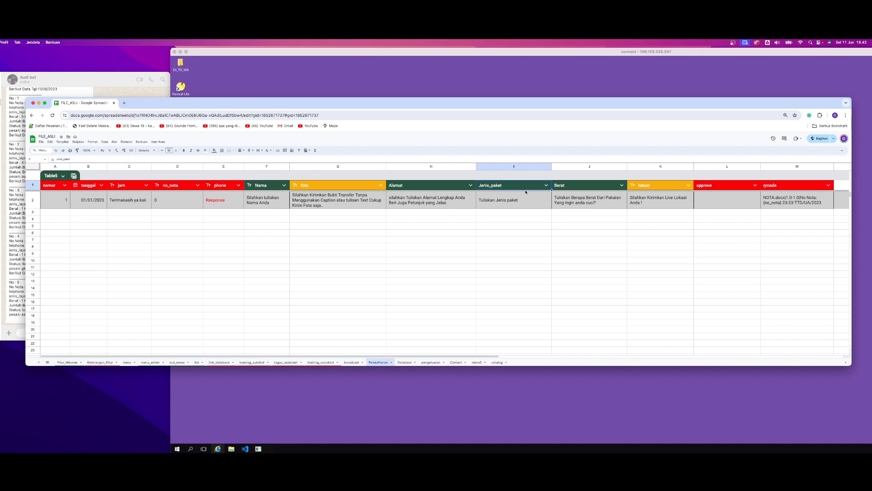
{"action": "left_click", "coordinate": [567, 187]}
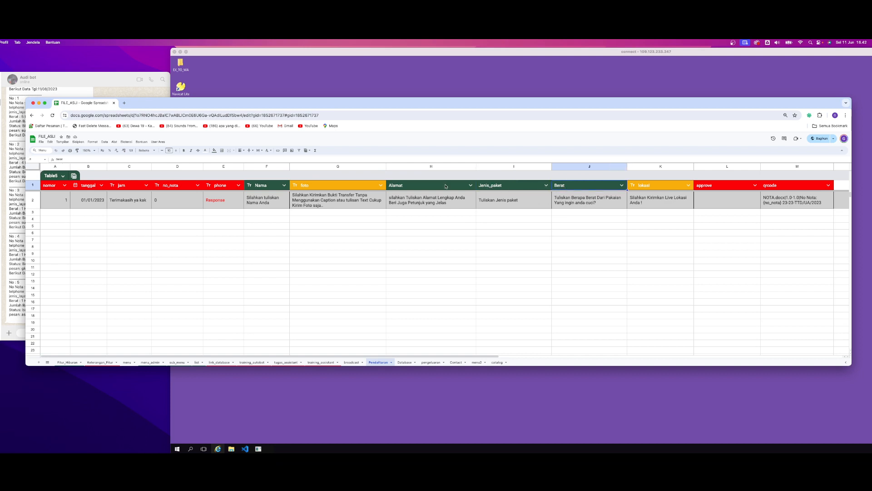
{"action": "left_click_drag", "start_coordinate": [446, 186], "coordinate": [520, 188]}
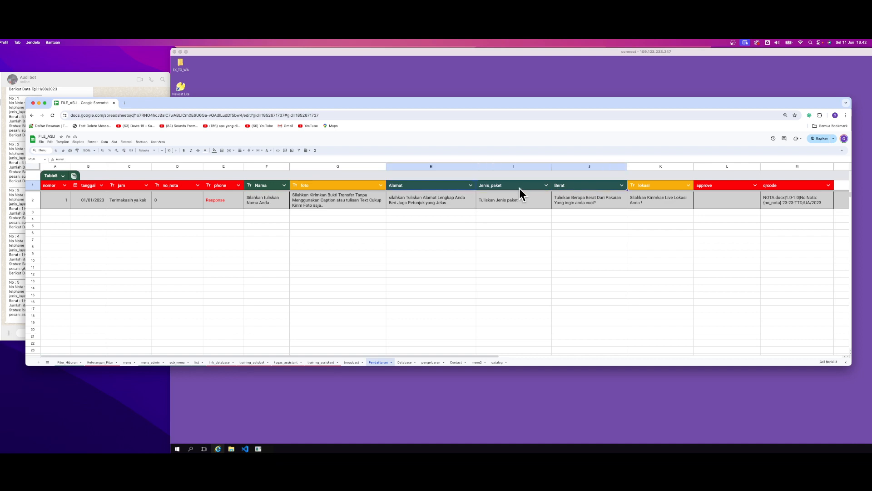
Inspect the lokasi header and its row 2 live-location prompt, comparing the column with the foto header
{"action": "left_click", "coordinate": [663, 190]}
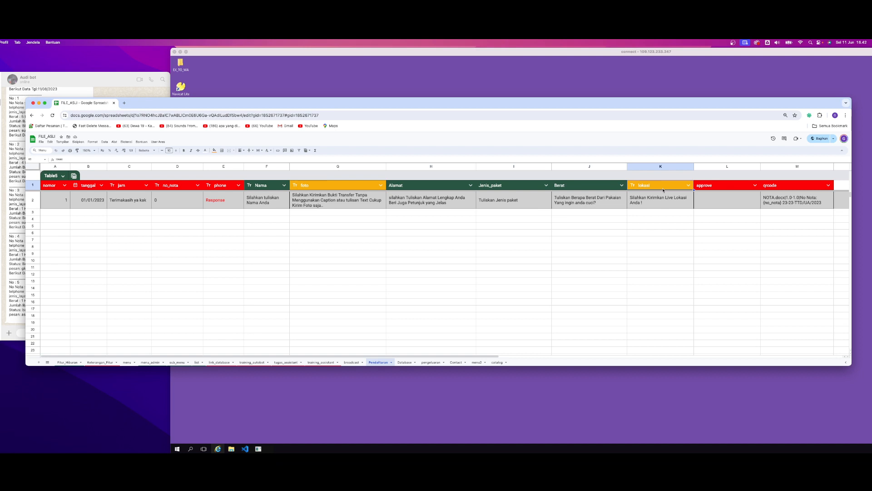
{"action": "double_click", "coordinate": [654, 187]}
{"action": "left_click", "coordinate": [674, 207]}
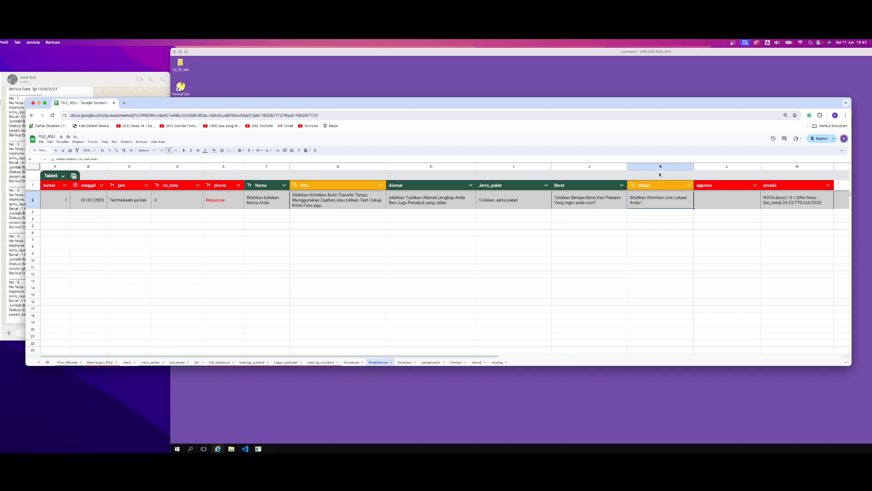
{"action": "left_click", "coordinate": [659, 167]}
{"action": "left_click", "coordinate": [652, 188]}
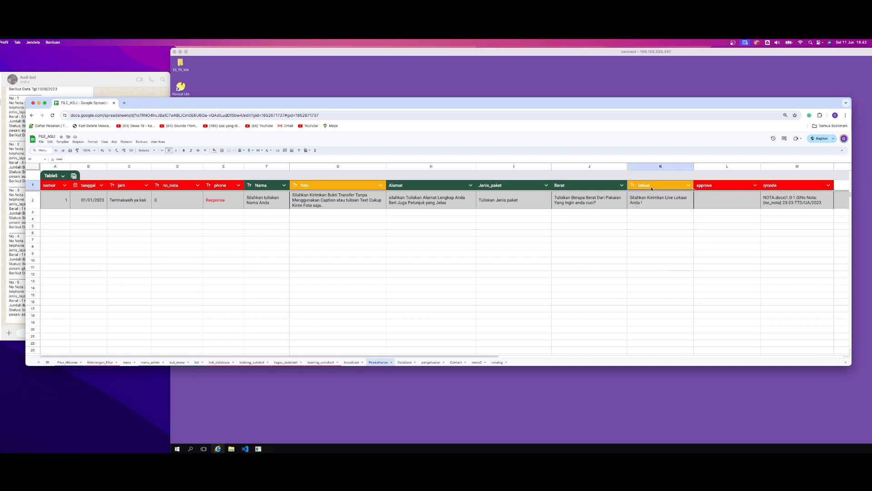
{"action": "double_click", "coordinate": [652, 186]}
{"action": "left_click", "coordinate": [661, 197]}
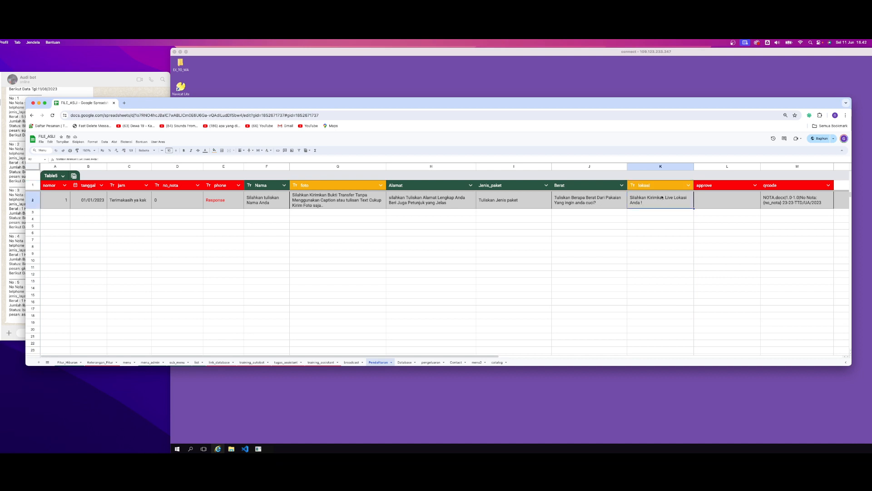
{"action": "left_click", "coordinate": [640, 188]}
{"action": "left_click", "coordinate": [342, 188]}
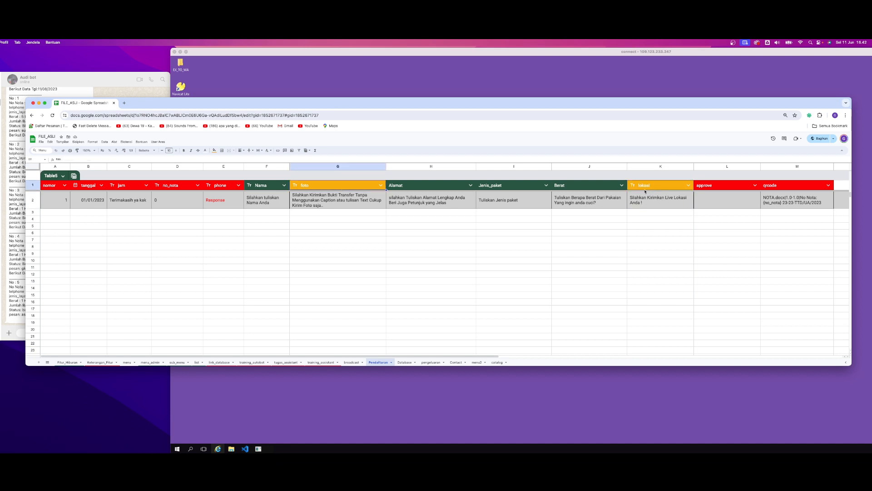
{"action": "left_click", "coordinate": [663, 189]}
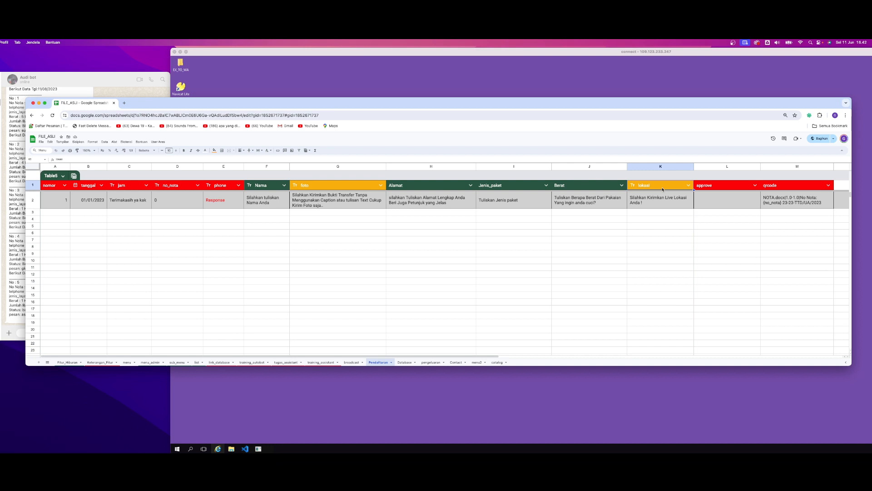
Highlight the Nama to lokasi columns and examine the approve and qrcode headers with their row 2 cells
{"action": "left_click", "coordinate": [712, 187]}
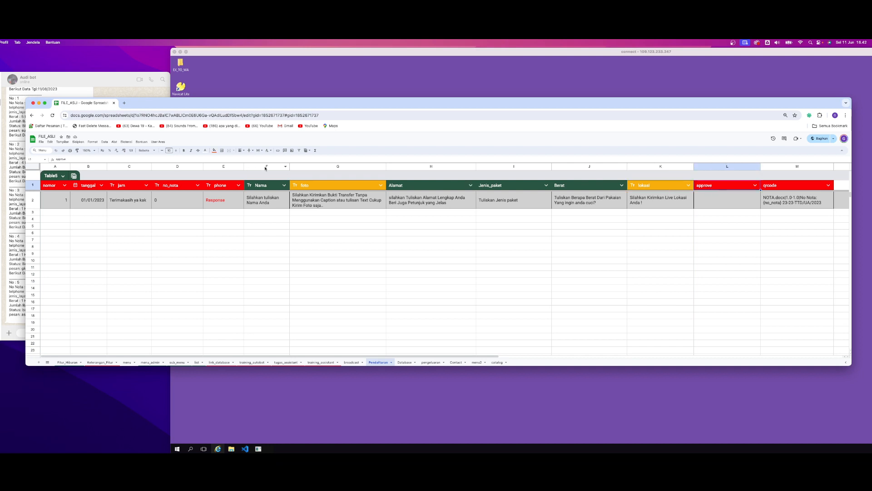
{"action": "left_click_drag", "start_coordinate": [267, 167], "coordinate": [646, 168]}
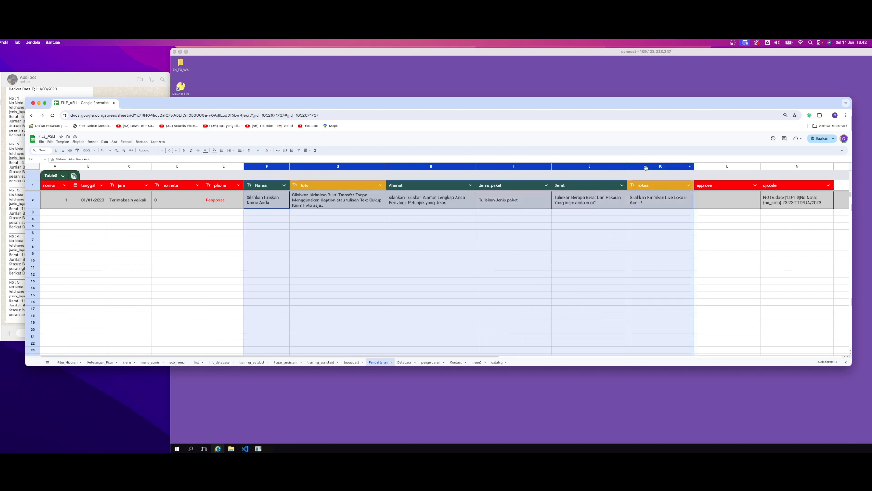
{"action": "left_click", "coordinate": [715, 197]}
{"action": "left_click", "coordinate": [713, 188]}
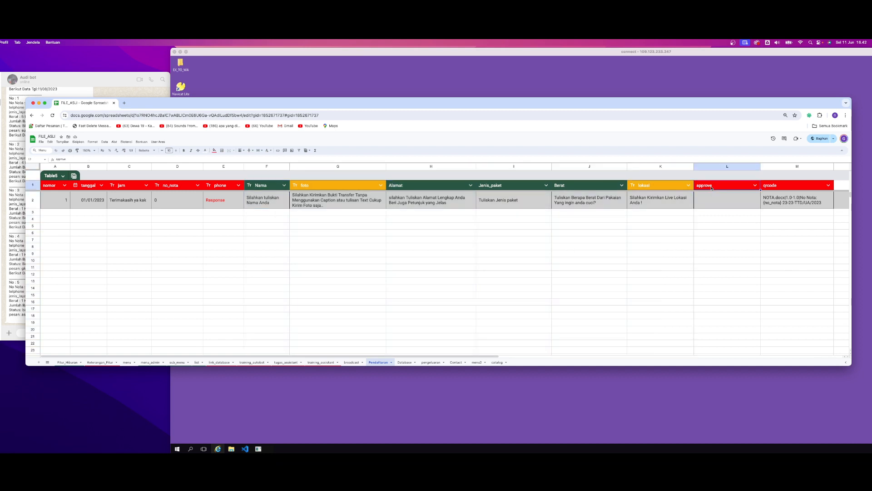
{"action": "left_click", "coordinate": [783, 185]}
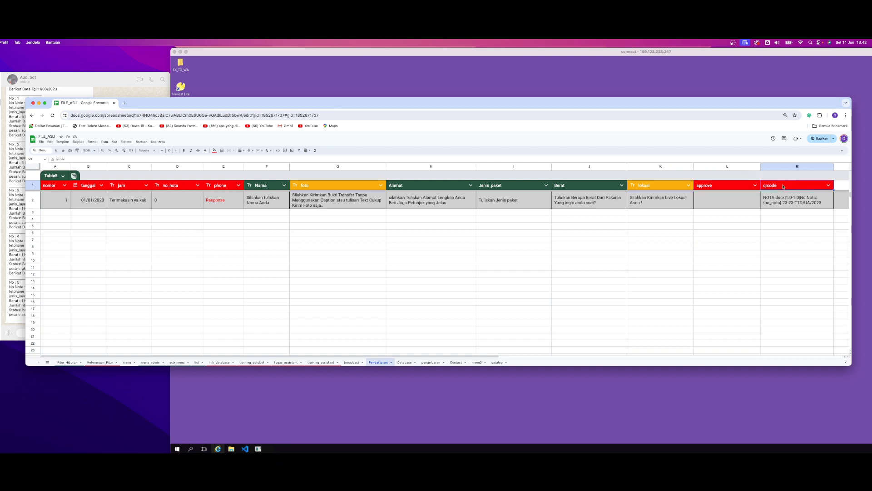
{"action": "left_click_drag", "start_coordinate": [738, 173], "coordinate": [768, 173]}
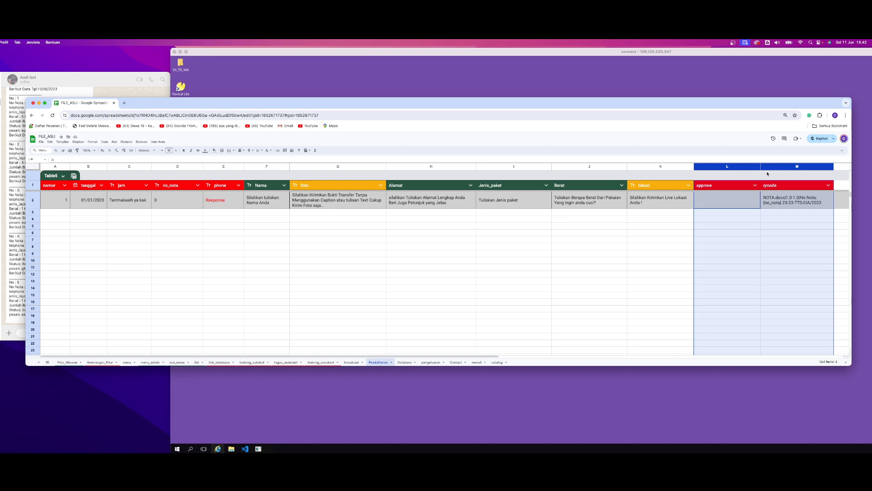
{"action": "left_click", "coordinate": [731, 202]}
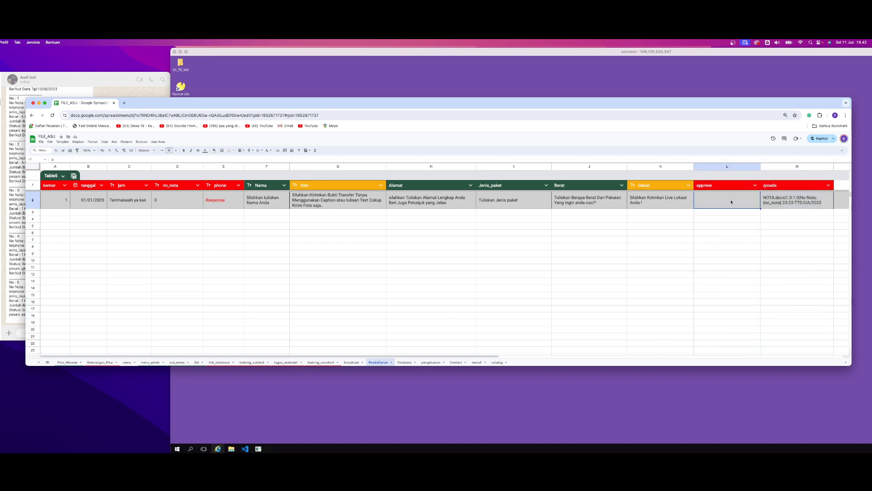
{"action": "left_click", "coordinate": [779, 202]}
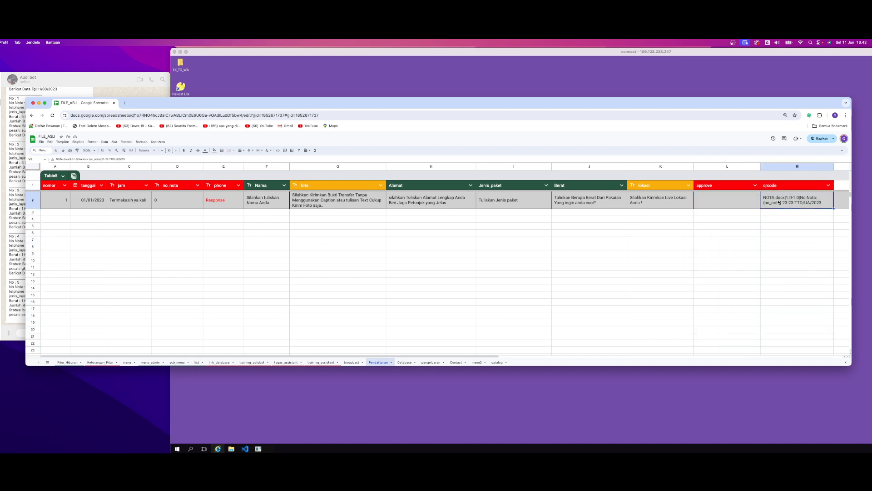
{"action": "left_click", "coordinate": [738, 202]}
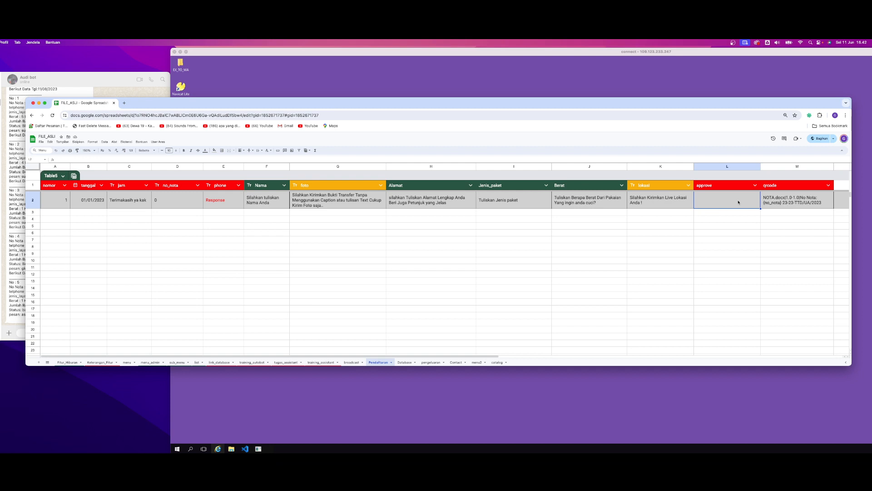
Step through the row 2 prompt cells from Nama to Jenis_paket
{"action": "left_click", "coordinate": [289, 235]}
{"action": "left_click", "coordinate": [171, 217]}
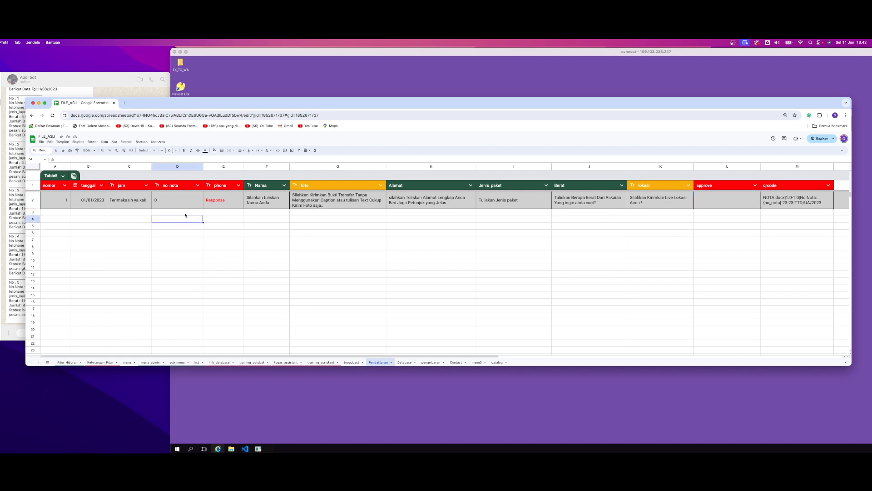
{"action": "left_click", "coordinate": [263, 203]}
{"action": "key", "text": "Right"}
{"action": "key", "text": "Right"}
{"action": "key", "text": "Right"}
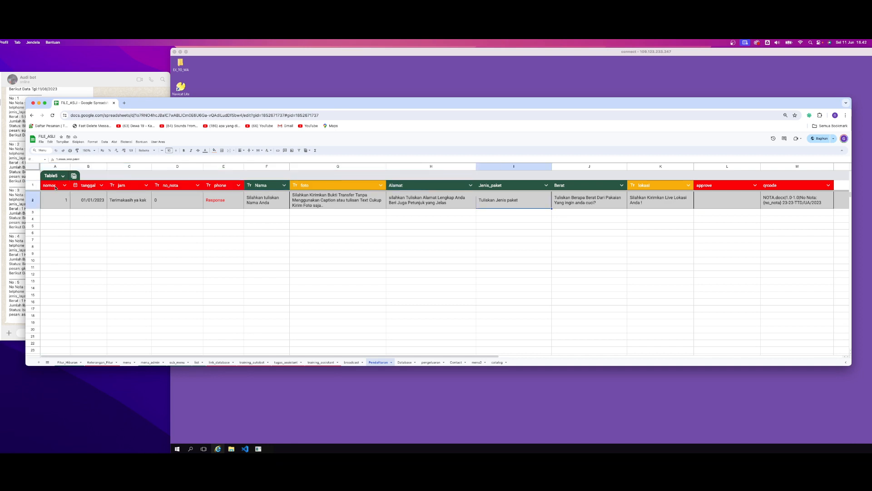
Review the header row from nomor to qrcode, the row 2 prompts and the empty nomor cells A3 to A12
{"action": "left_click_drag", "start_coordinate": [56, 187], "coordinate": [772, 189]}
{"action": "left_click", "coordinate": [605, 200]}
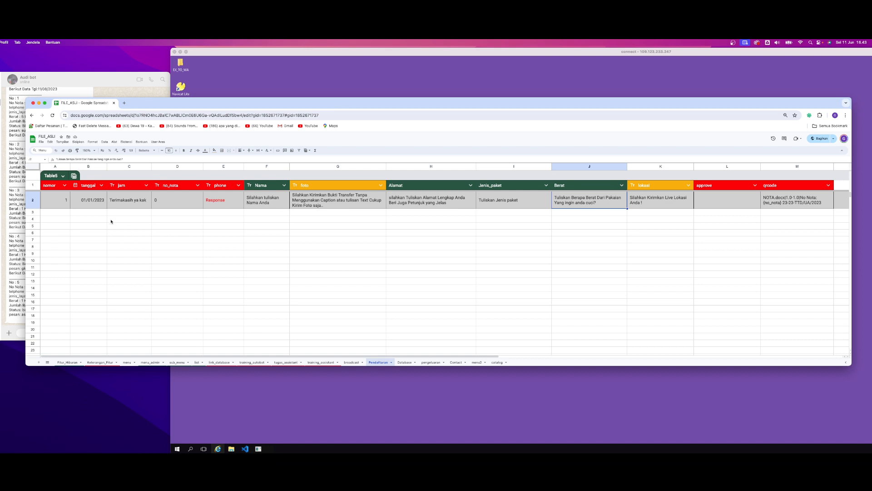
{"action": "left_click", "coordinate": [32, 200]}
{"action": "left_click", "coordinate": [62, 214]}
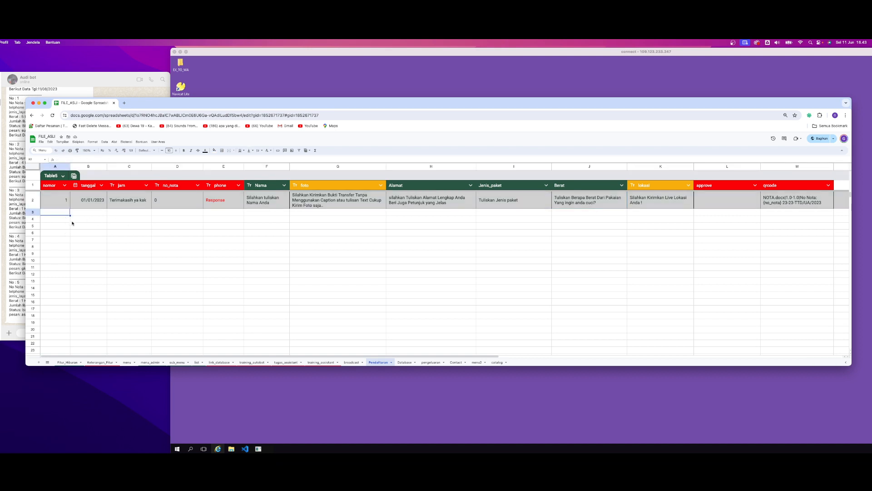
{"action": "left_click", "coordinate": [55, 200]}
{"action": "left_click_drag", "start_coordinate": [58, 214], "coordinate": [58, 275]}
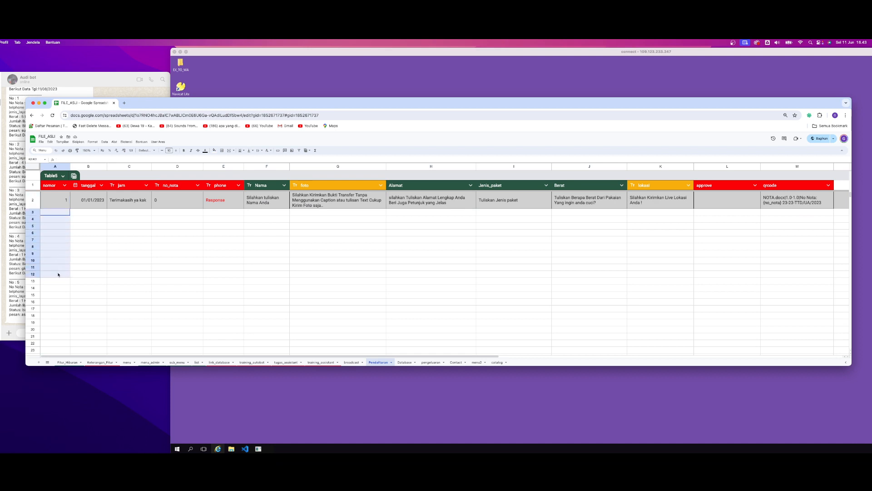
Set the nomor start value in cell A2 to 0 and check the empty cells beneath it
{"action": "left_click", "coordinate": [58, 199]}
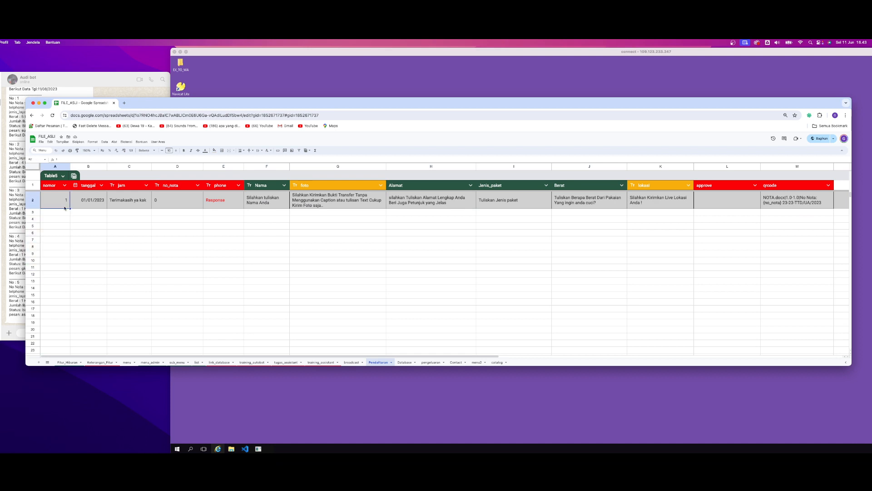
{"action": "left_click", "coordinate": [64, 214]}
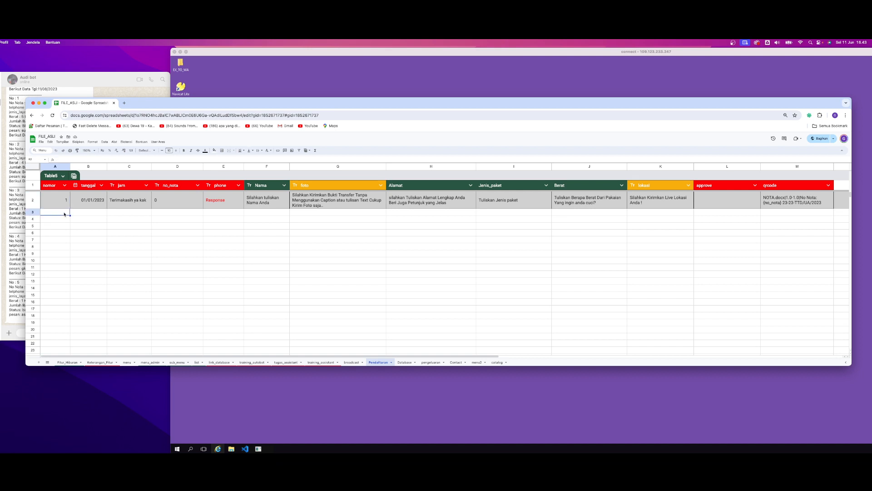
{"action": "double_click", "coordinate": [70, 197]}
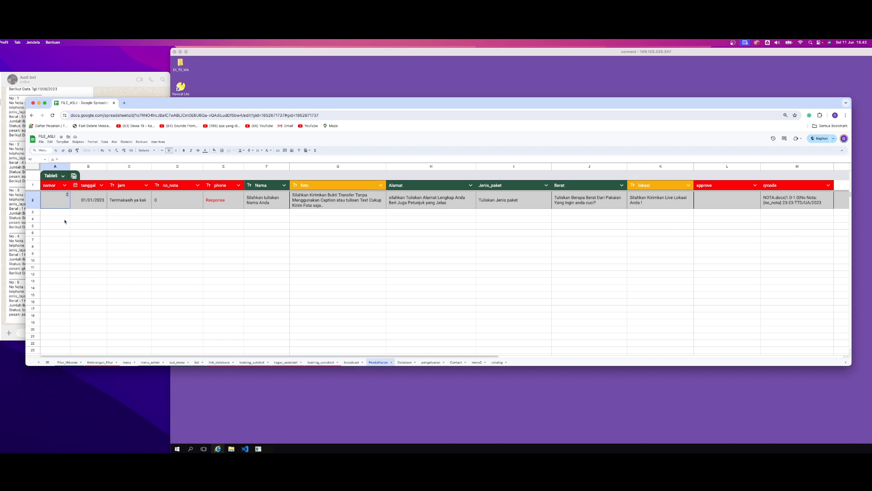
{"action": "type", "text": "0"}
{"action": "key", "text": "Return"}
{"action": "left_click", "coordinate": [59, 202]}
{"action": "key", "text": "Down"}
{"action": "key", "text": "Down"}
{"action": "key", "text": "Down"}
{"action": "key", "text": "Down"}
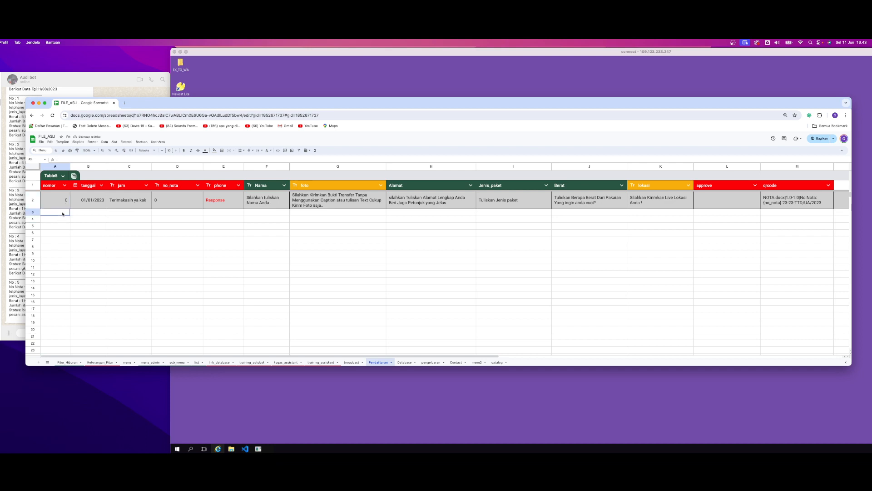
{"action": "left_click", "coordinate": [101, 220]}
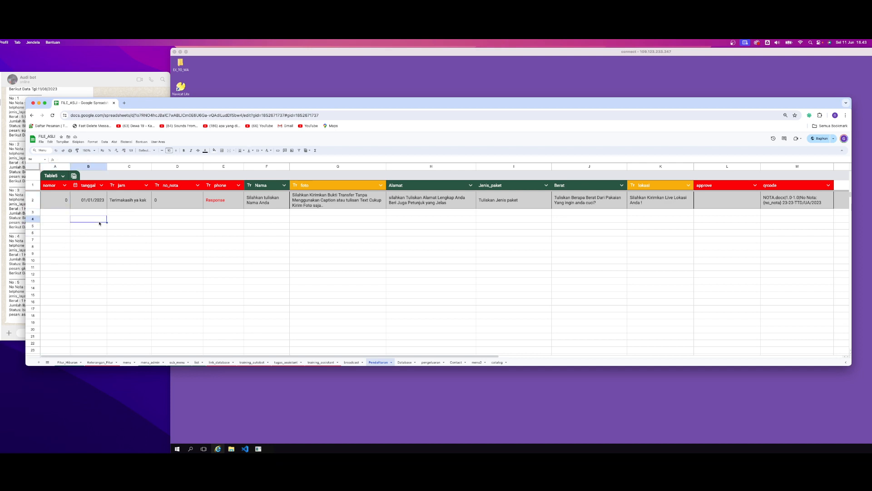
Set the tanggal date in cell B2 to 02/01/2023 using the date picker
{"action": "left_click", "coordinate": [56, 200]}
{"action": "left_click", "coordinate": [94, 205]}
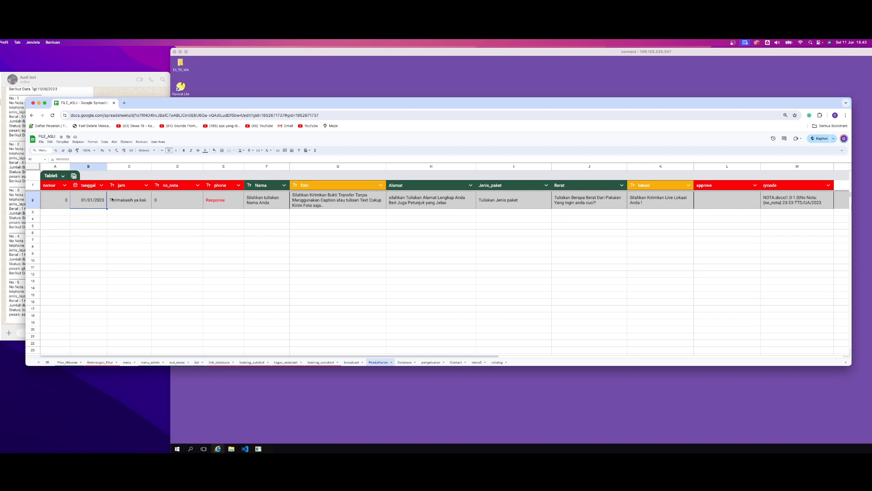
{"action": "double_click", "coordinate": [89, 203]}
{"action": "left_click", "coordinate": [144, 225]}
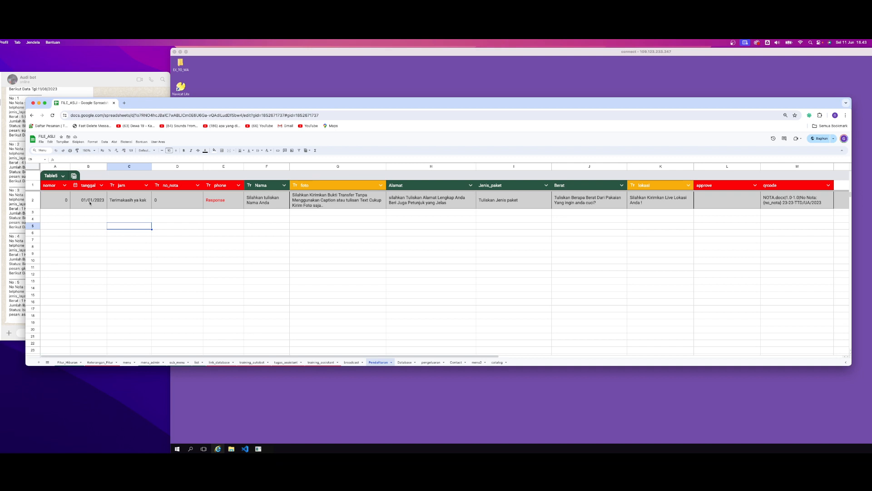
{"action": "double_click", "coordinate": [101, 202]}
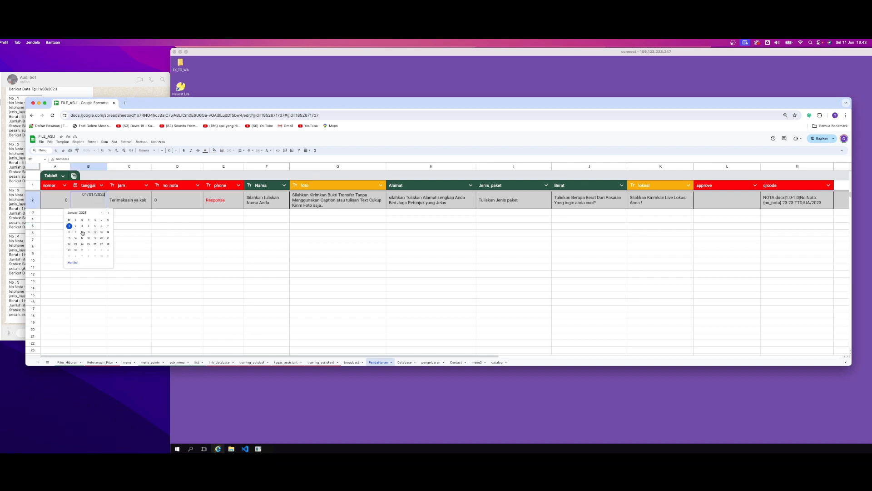
{"action": "left_click", "coordinate": [74, 226]}
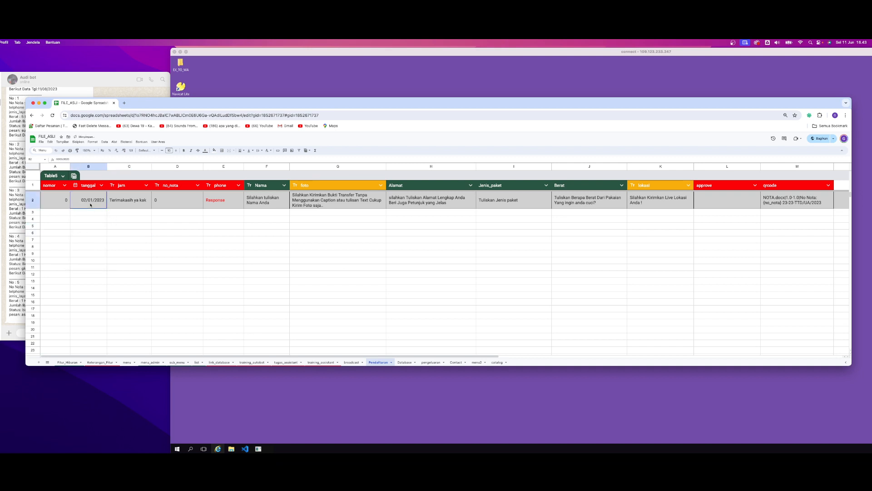
{"action": "left_click", "coordinate": [91, 214]}
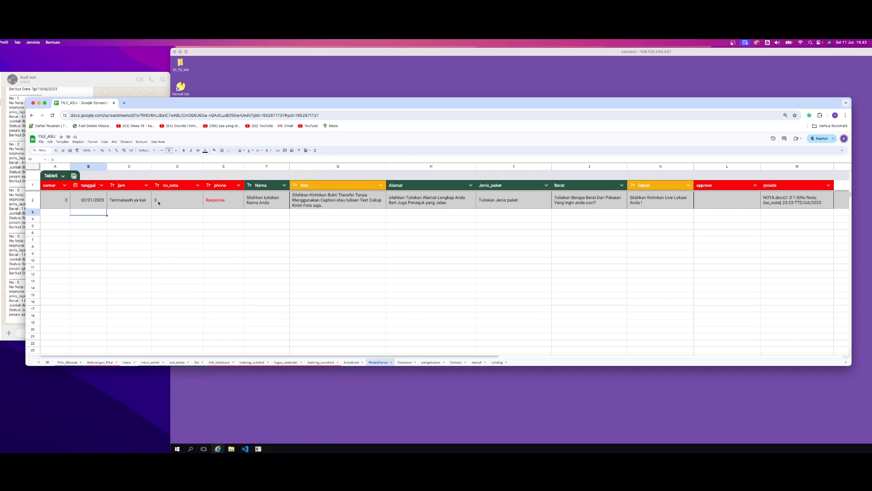
Inspect the jam header and highlight the full "Terimakasih ya kak" text in its row 2 cell, leaving it unedited
{"action": "left_click", "coordinate": [127, 187]}
{"action": "left_click", "coordinate": [130, 200]}
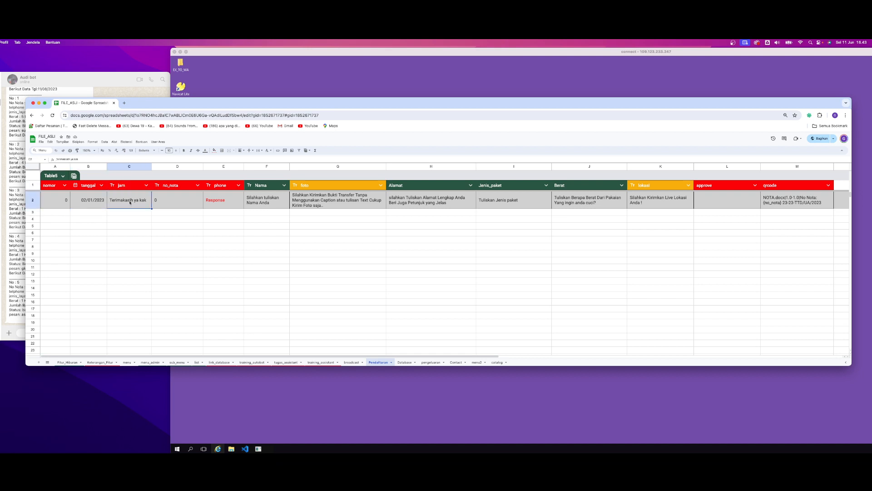
{"action": "double_click", "coordinate": [147, 201]}
{"action": "left_click_drag", "start_coordinate": [146, 197], "coordinate": [108, 196]}
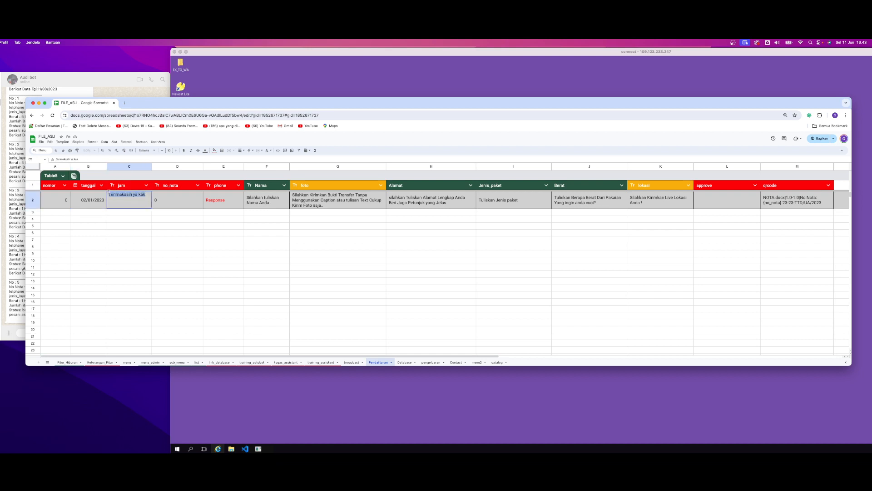
{"action": "left_click", "coordinate": [129, 214]}
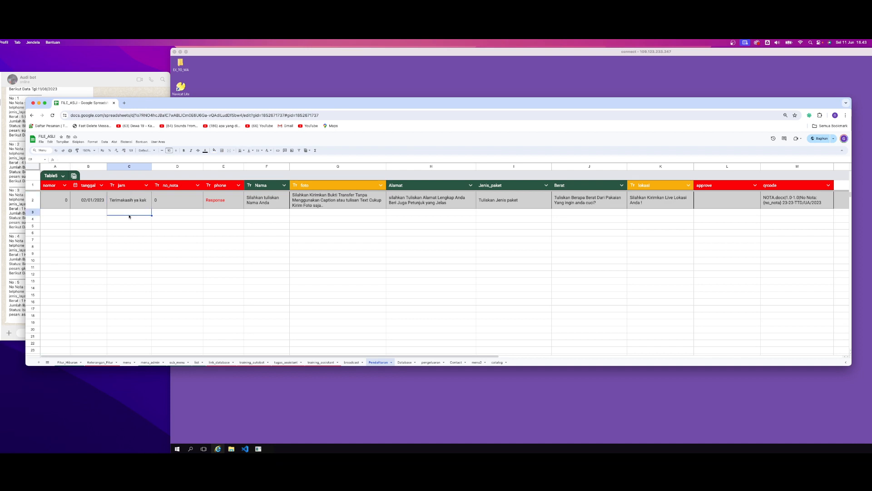
{"action": "left_click", "coordinate": [133, 203]}
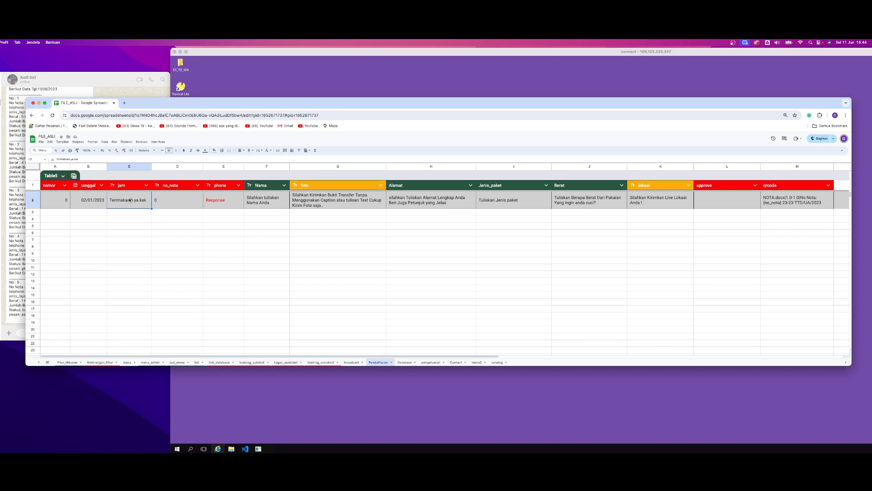
Examine the no_nota starting value in cell D2 and the empty cells D3 to D9 beneath it
{"action": "left_click", "coordinate": [176, 204]}
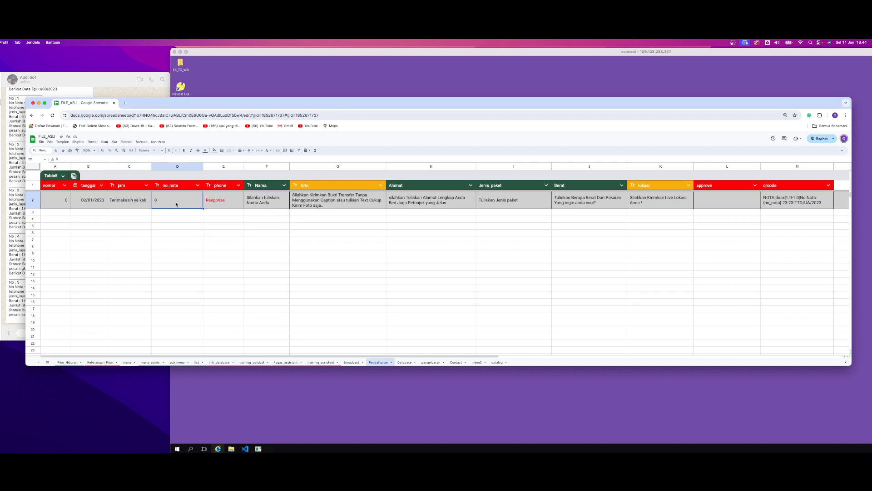
{"action": "double_click", "coordinate": [161, 199]}
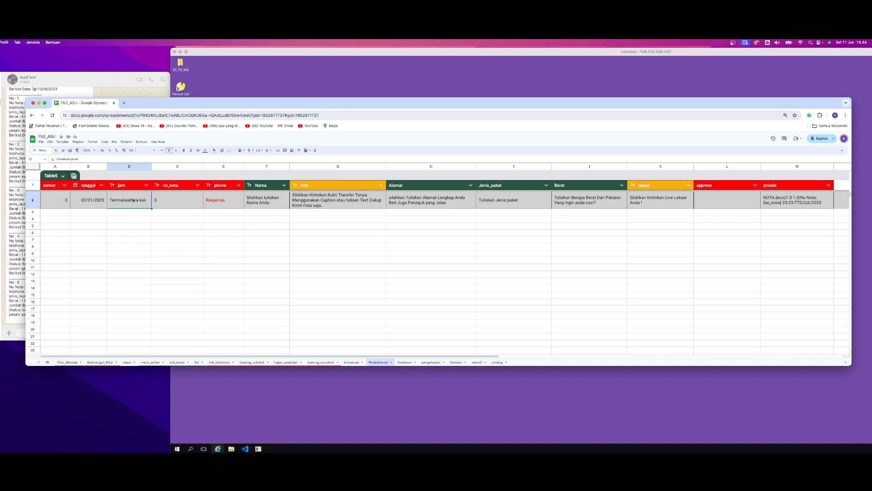
{"action": "left_click", "coordinate": [173, 212]}
{"action": "left_click_drag", "start_coordinate": [173, 212], "coordinate": [173, 265]}
{"action": "left_click", "coordinate": [176, 213]}
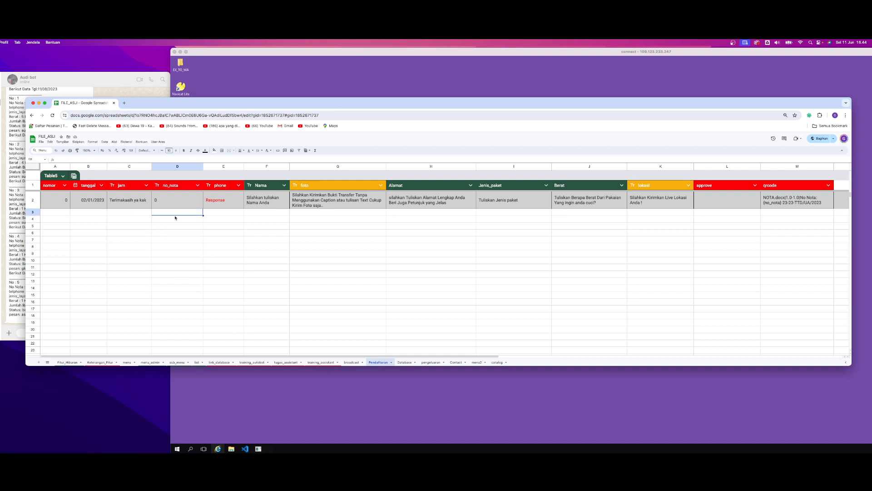
{"action": "left_click", "coordinate": [176, 220]}
{"action": "left_click", "coordinate": [176, 227]}
{"action": "left_click", "coordinate": [176, 213]}
{"action": "left_click", "coordinate": [176, 219]}
{"action": "left_click", "coordinate": [165, 214]}
{"action": "left_click_drag", "start_coordinate": [173, 215], "coordinate": [180, 253]}
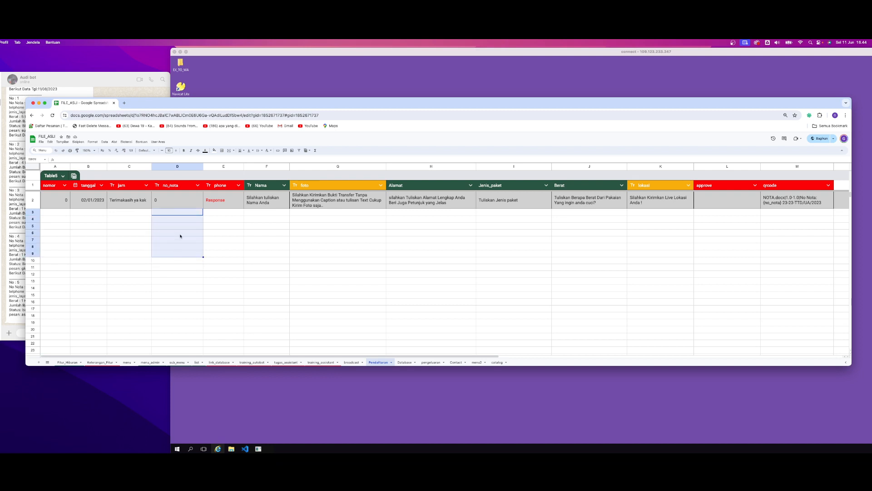
{"action": "left_click", "coordinate": [179, 235]}
{"action": "left_click", "coordinate": [177, 202]}
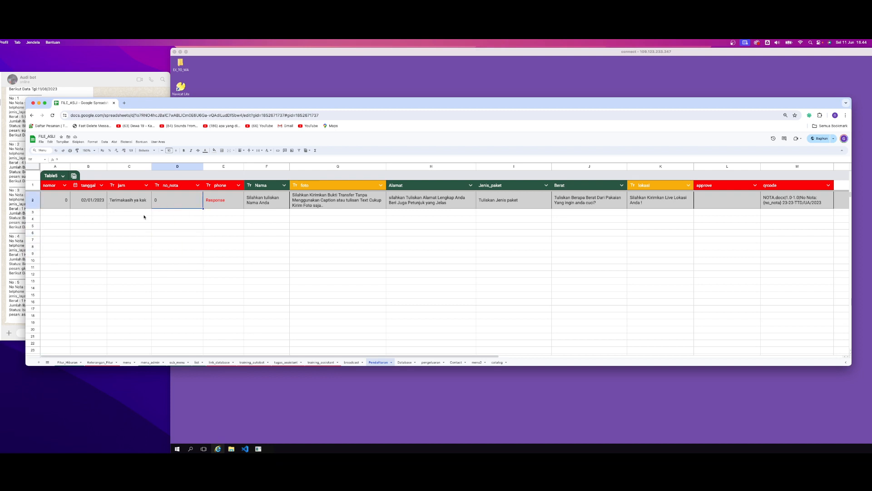
Inspect the empty row 3 cells from nomor to phone and the "Response" entry in cell E2
{"action": "left_click_drag", "start_coordinate": [59, 214], "coordinate": [220, 214]}
{"action": "left_click", "coordinate": [224, 226]}
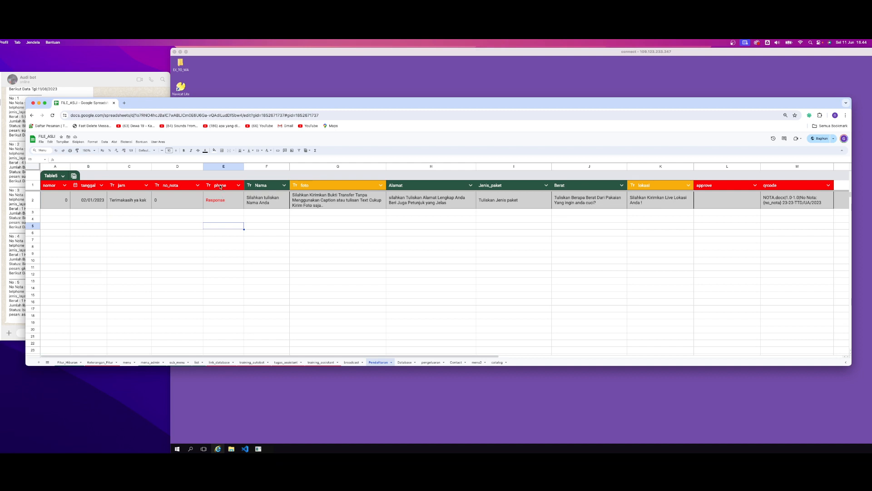
{"action": "left_click", "coordinate": [219, 202]}
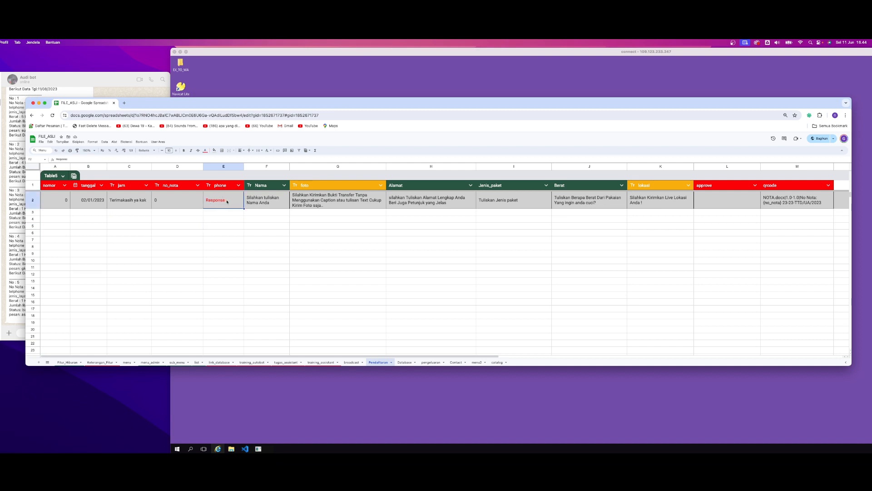
{"action": "double_click", "coordinate": [219, 195]}
{"action": "double_click", "coordinate": [219, 195]}
{"action": "left_click", "coordinate": [206, 194]}
{"action": "key", "text": "Return"}
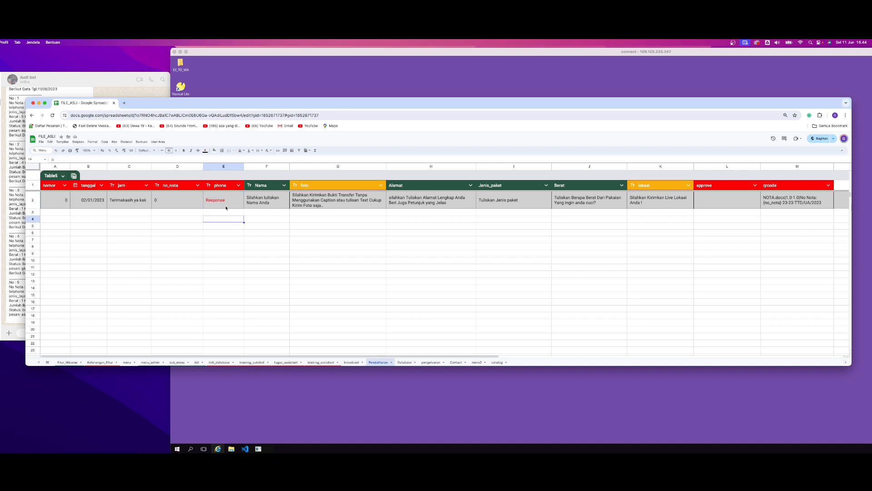
{"action": "left_click", "coordinate": [225, 207]}
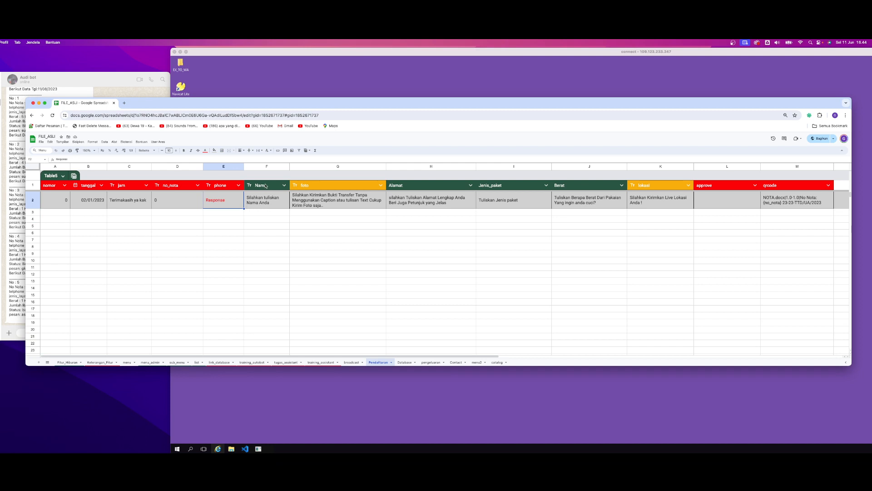
Highlight the row 2 prompts from Nama to Jenis_paket and inspect the Nama header with its prompt in F2
{"action": "left_click_drag", "start_coordinate": [236, 202], "coordinate": [514, 202]}
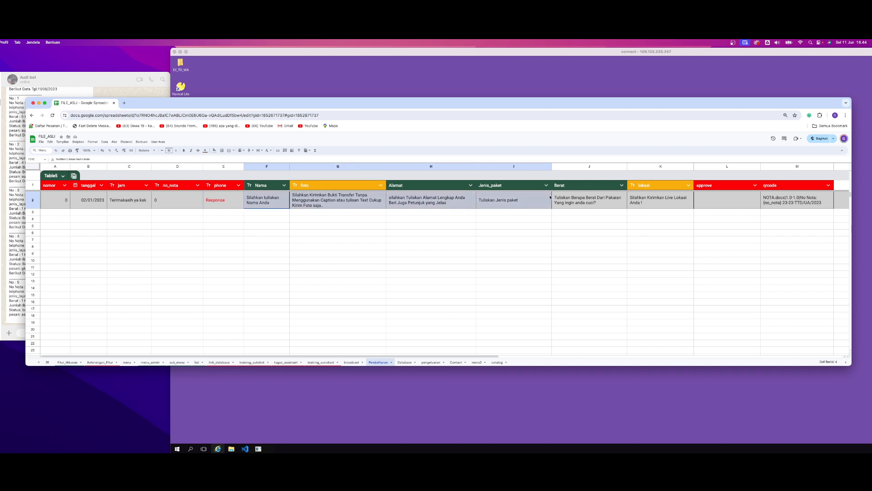
{"action": "left_click", "coordinate": [436, 219]}
{"action": "left_click", "coordinate": [264, 186]}
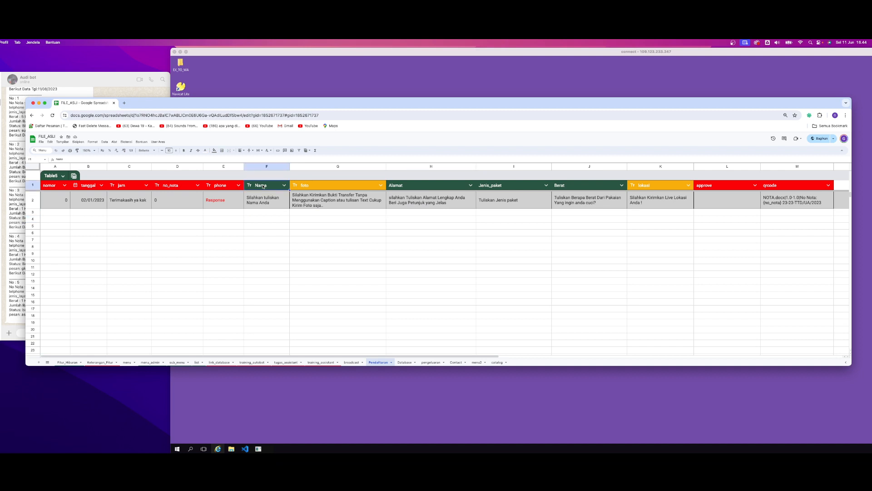
{"action": "double_click", "coordinate": [274, 204]}
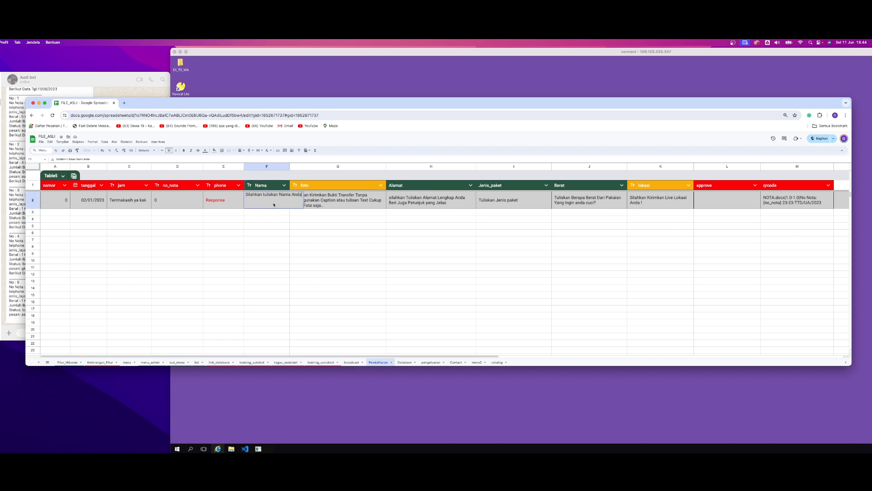
{"action": "left_click", "coordinate": [274, 228]}
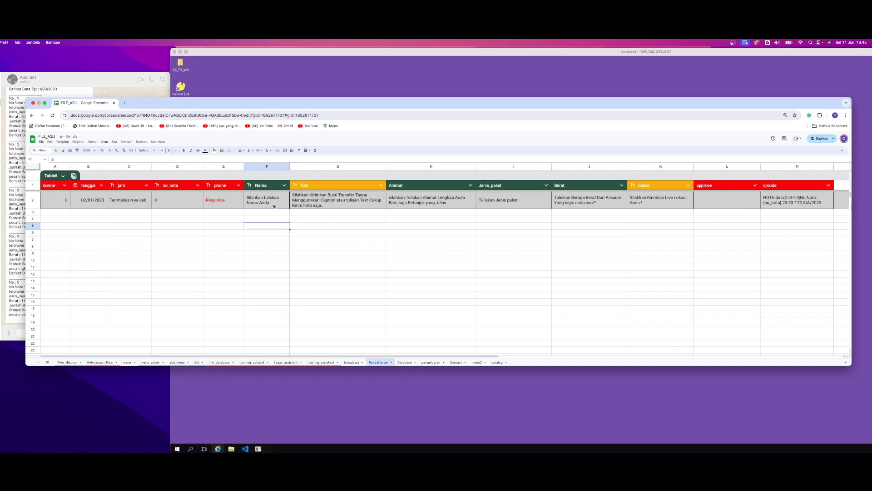
Review the row 2 prompts for foto, Alamat, Jenis_paket, Berat and lokasi alongside their column headers
{"action": "left_click", "coordinate": [310, 204]}
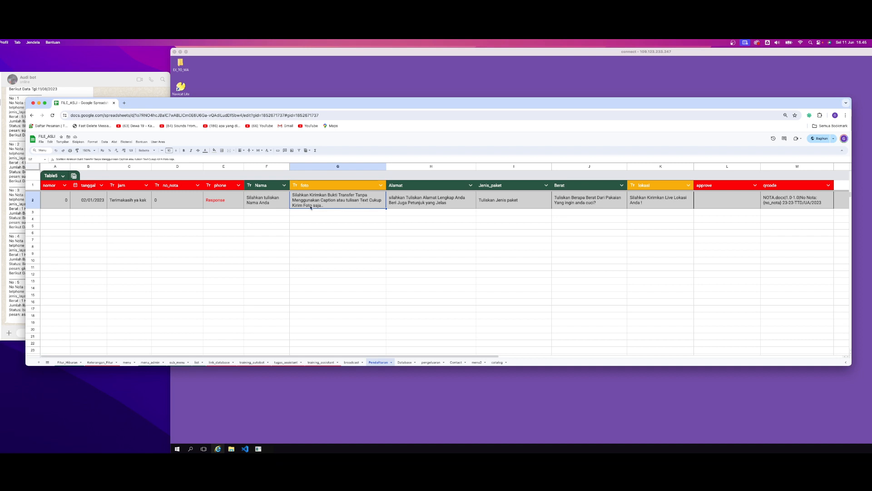
{"action": "left_click", "coordinate": [336, 212]}
{"action": "left_click", "coordinate": [334, 202]}
{"action": "left_click", "coordinate": [416, 200]}
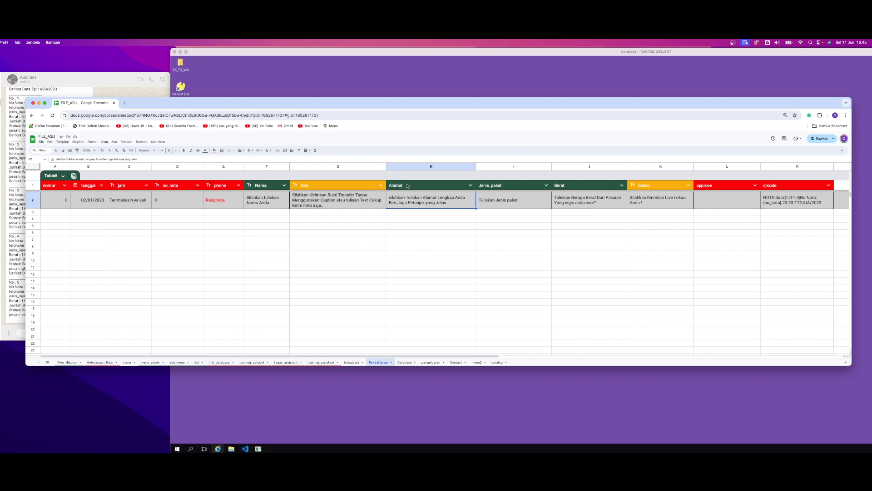
{"action": "left_click", "coordinate": [408, 185]}
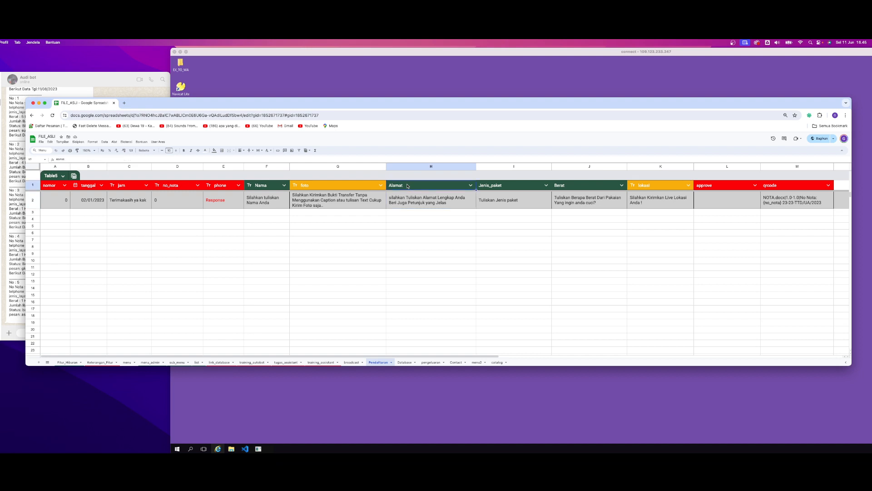
{"action": "left_click", "coordinate": [408, 200]}
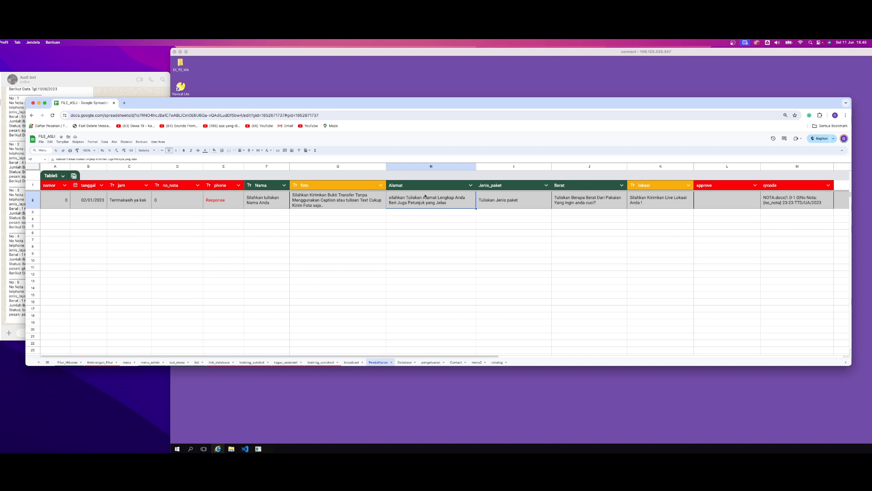
{"action": "left_click", "coordinate": [499, 186]}
{"action": "left_click", "coordinate": [499, 203]}
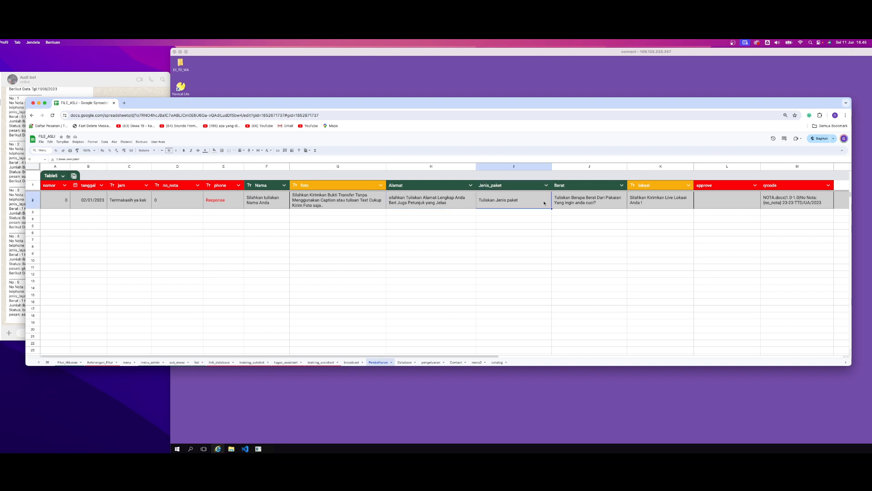
{"action": "left_click", "coordinate": [577, 205]}
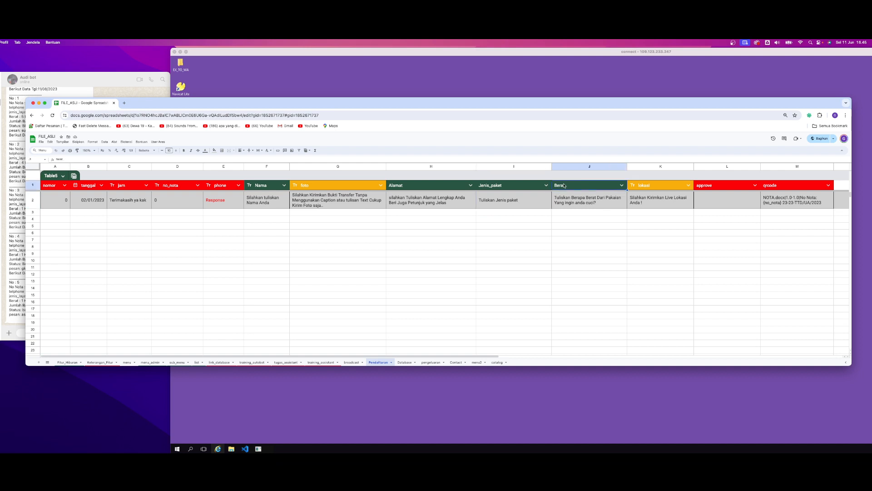
{"action": "left_click", "coordinate": [656, 200]}
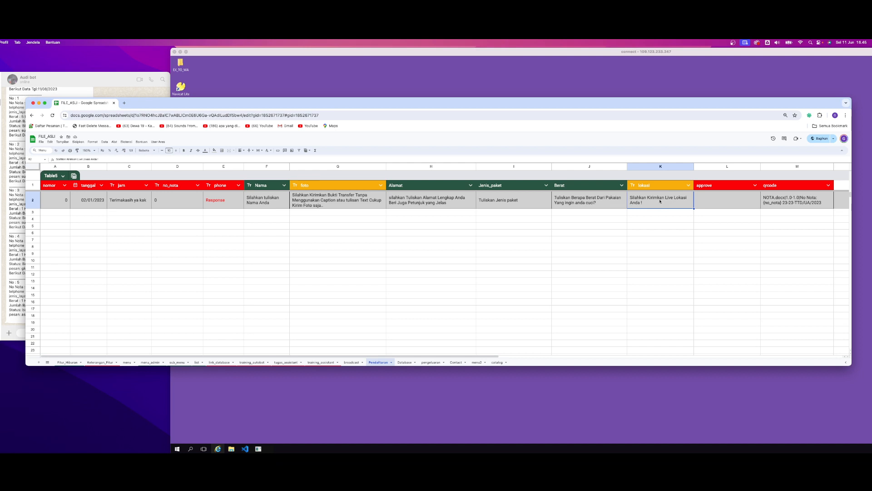
Inspect the empty approve cell L2 and highlight the whole approve and qrcode columns
{"action": "left_click", "coordinate": [717, 201]}
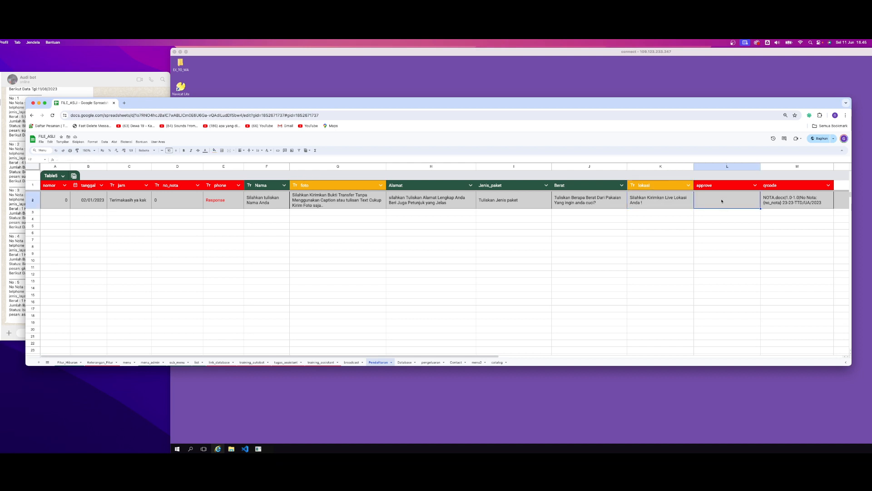
{"action": "double_click", "coordinate": [722, 201]}
{"action": "key", "text": "Escape"}
{"action": "left_click_drag", "start_coordinate": [713, 169], "coordinate": [777, 169]}
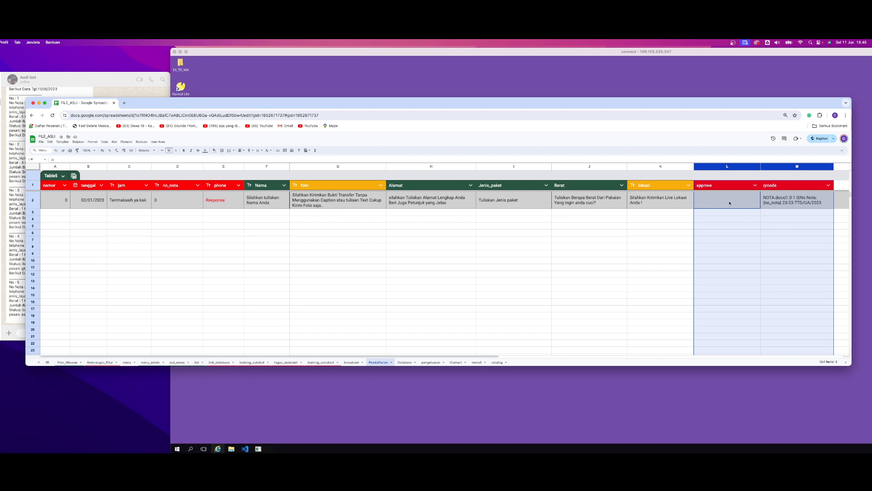
{"action": "left_click", "coordinate": [730, 202]}
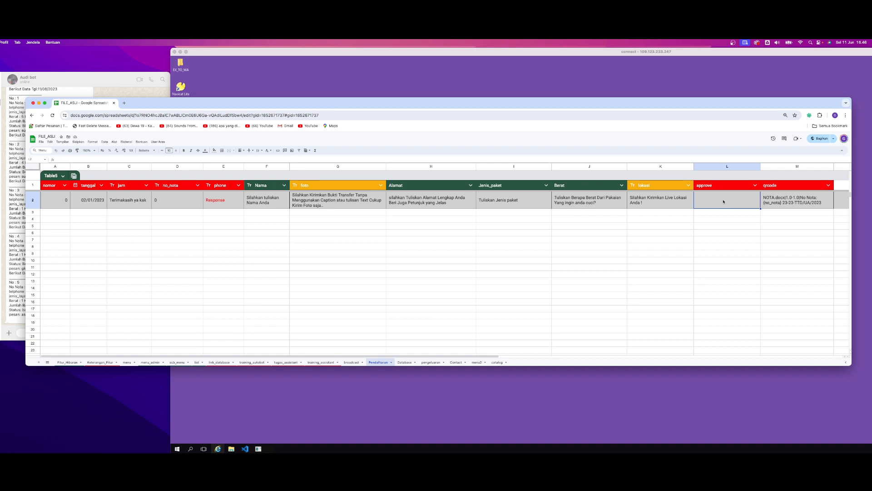
Compare the lokasi prompt in K2 with the approve cell L2 and the NOTA.docx entry in qrcode cell M2
{"action": "left_click", "coordinate": [655, 226]}
{"action": "left_click", "coordinate": [658, 205]}
{"action": "left_click", "coordinate": [714, 203]}
{"action": "left_click", "coordinate": [794, 228]}
{"action": "left_click", "coordinate": [777, 200]}
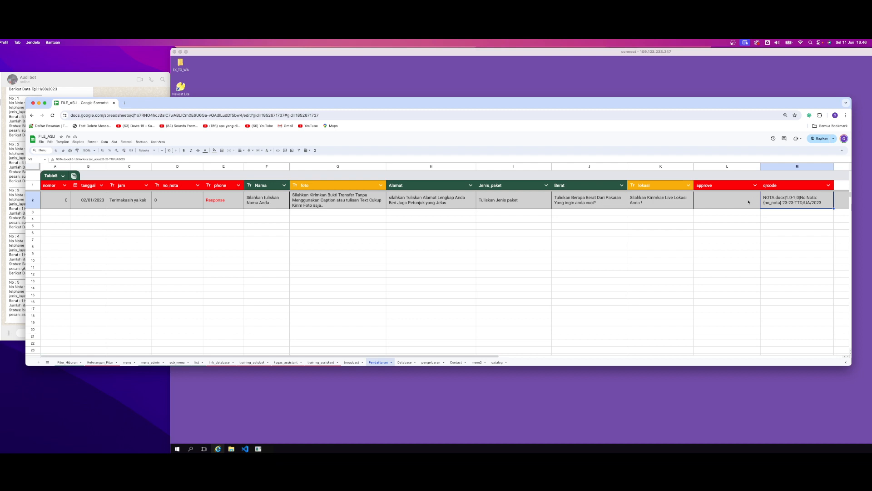
{"action": "left_click_drag", "start_coordinate": [748, 202], "coordinate": [775, 202]}
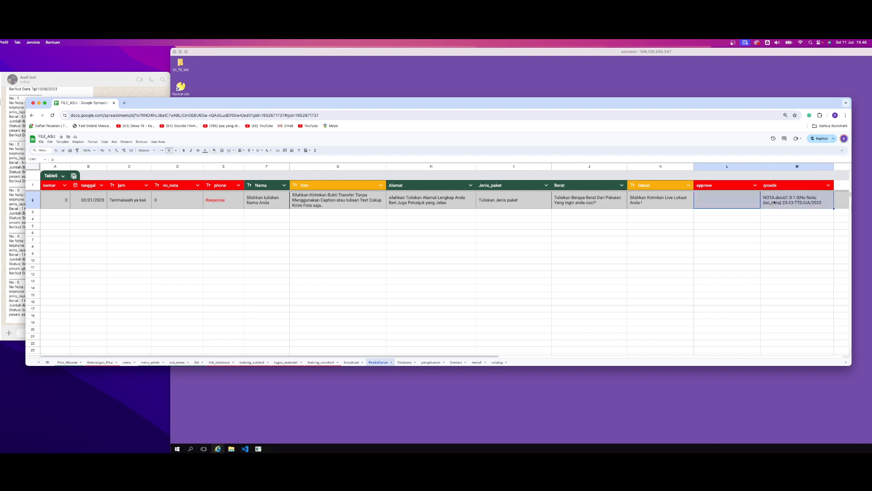
{"action": "left_click", "coordinate": [747, 226]}
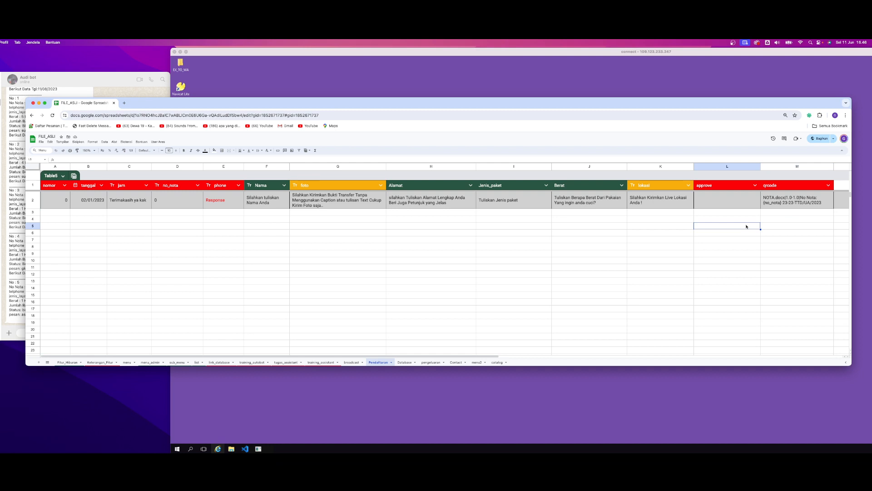
{"action": "left_click", "coordinate": [772, 213]}
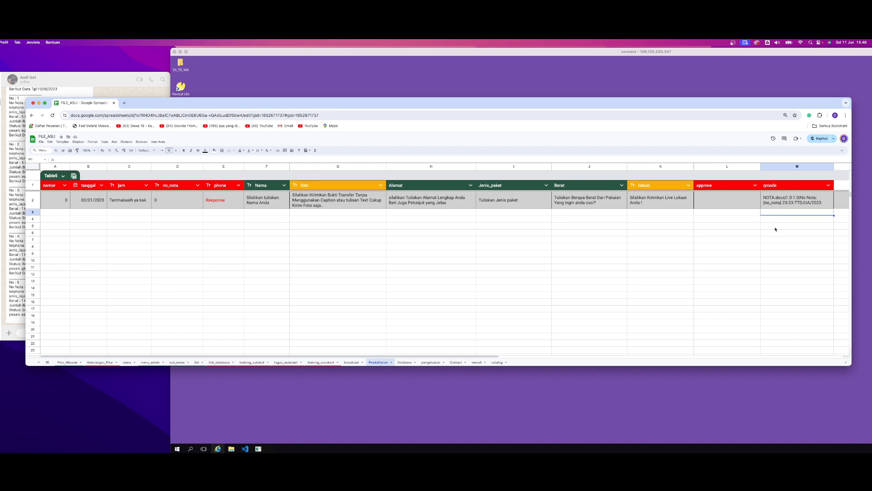
Review the red header cells nomor, tanggal, jam, no_nota, phone, approve and qrcode in row 1
{"action": "left_click", "coordinate": [621, 234]}
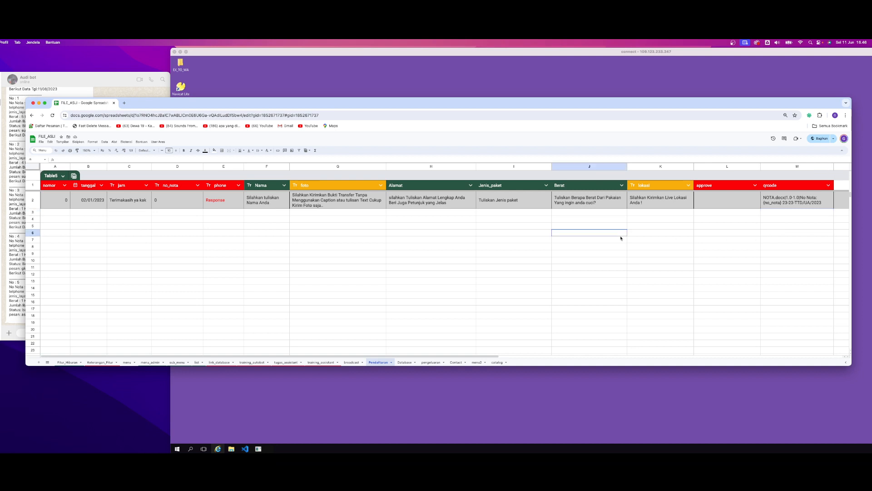
{"action": "left_click", "coordinate": [136, 212]}
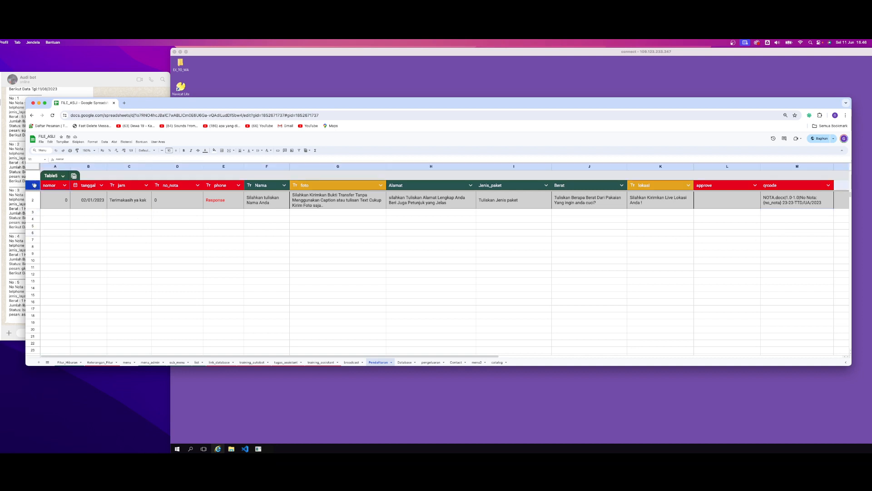
{"action": "left_click", "coordinate": [121, 188]}
{"action": "left_click", "coordinate": [177, 186]}
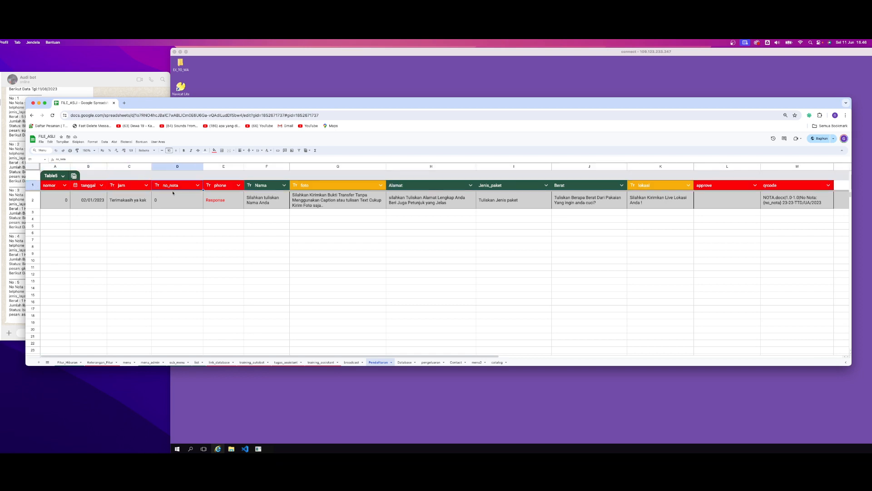
{"action": "left_click", "coordinate": [217, 187]}
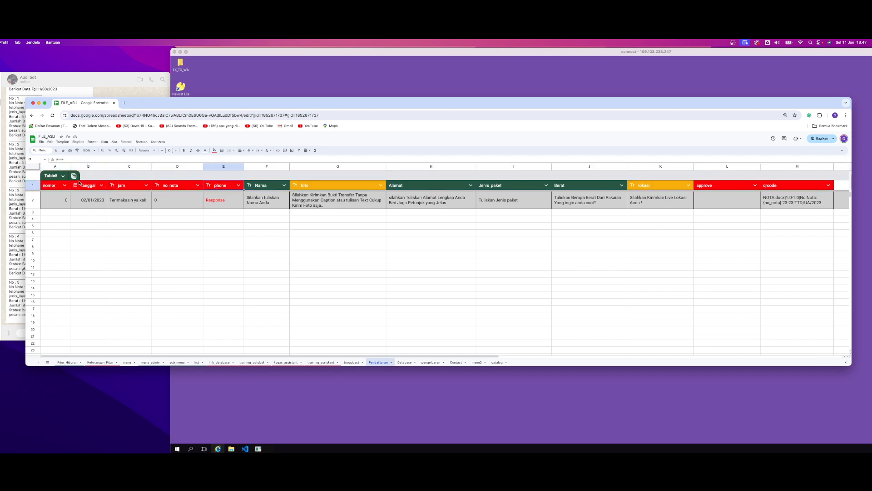
{"action": "left_click", "coordinate": [57, 186]}
{"action": "left_click", "coordinate": [95, 185]}
{"action": "left_click", "coordinate": [134, 186]}
{"action": "left_click", "coordinate": [181, 187]}
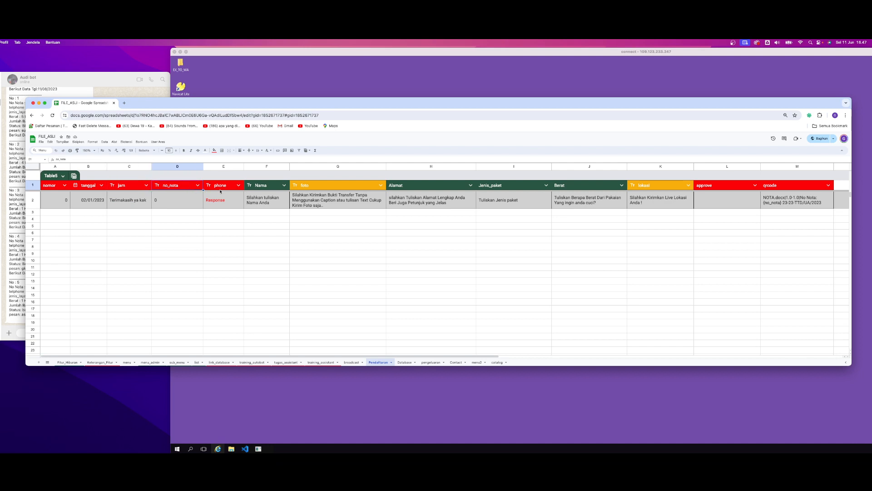
{"action": "left_click", "coordinate": [218, 187]}
{"action": "left_click", "coordinate": [123, 188]}
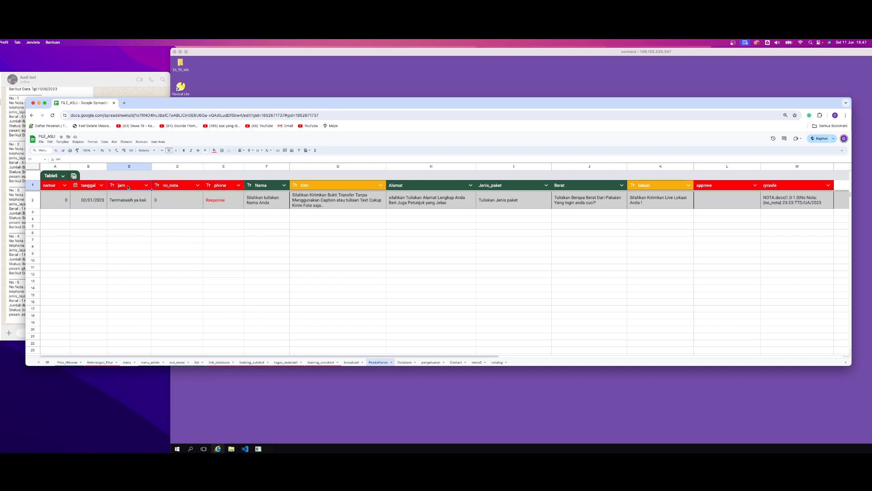
{"action": "left_click", "coordinate": [717, 186]}
{"action": "left_click", "coordinate": [799, 187]}
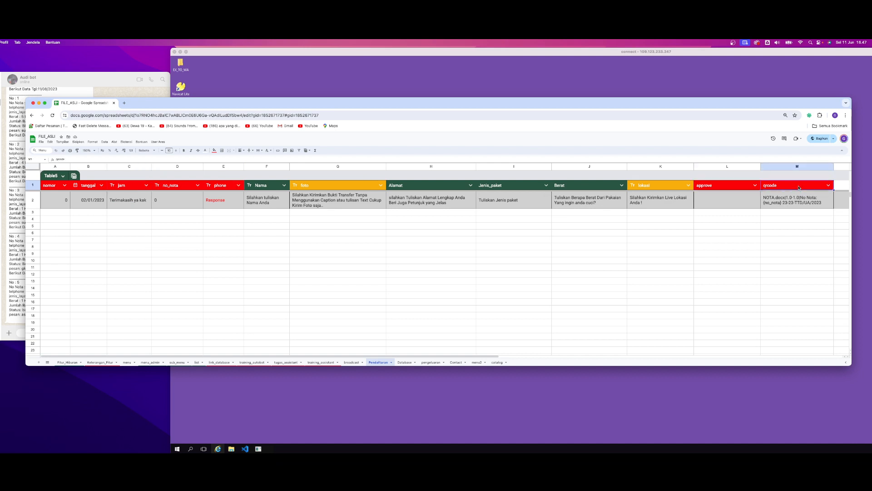
{"action": "left_click", "coordinate": [733, 186], "text": "shift"}
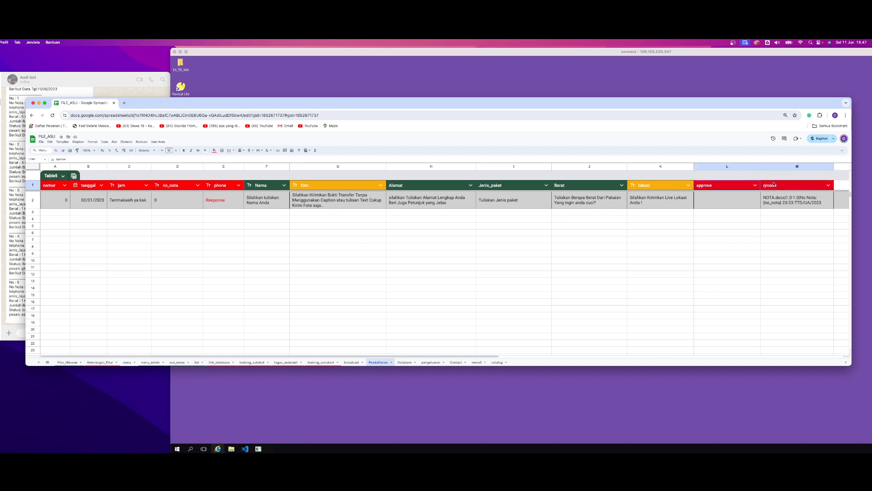
Compare the two yellow headers foto and lokasi in row 1 of the Pendaftaran sheet
{"action": "left_click", "coordinate": [662, 220]}
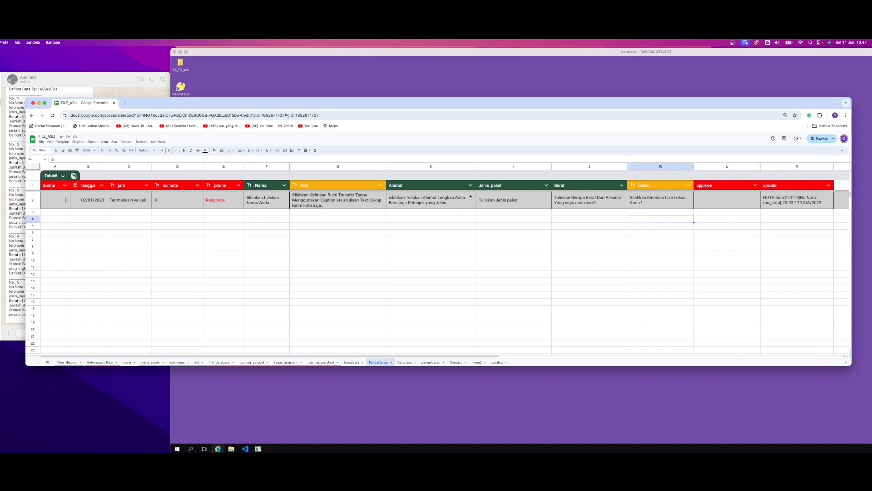
{"action": "left_click", "coordinate": [320, 187]}
{"action": "left_click", "coordinate": [635, 187]}
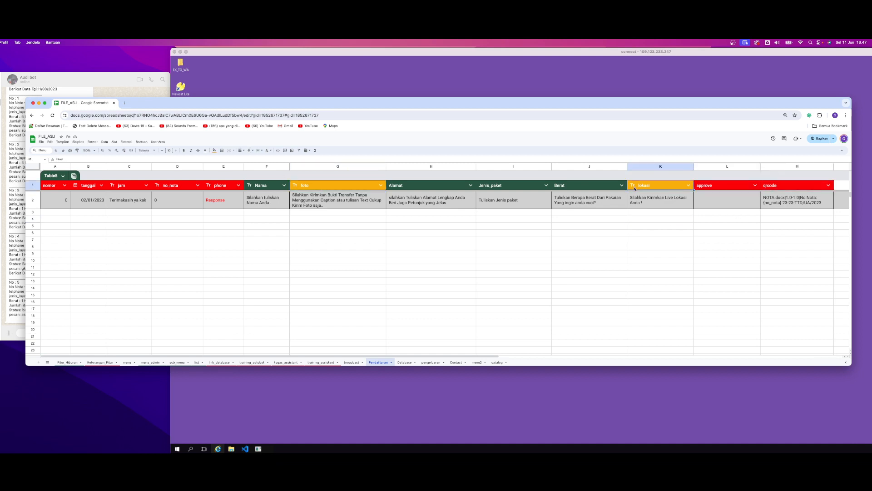
{"action": "left_click", "coordinate": [364, 229]}
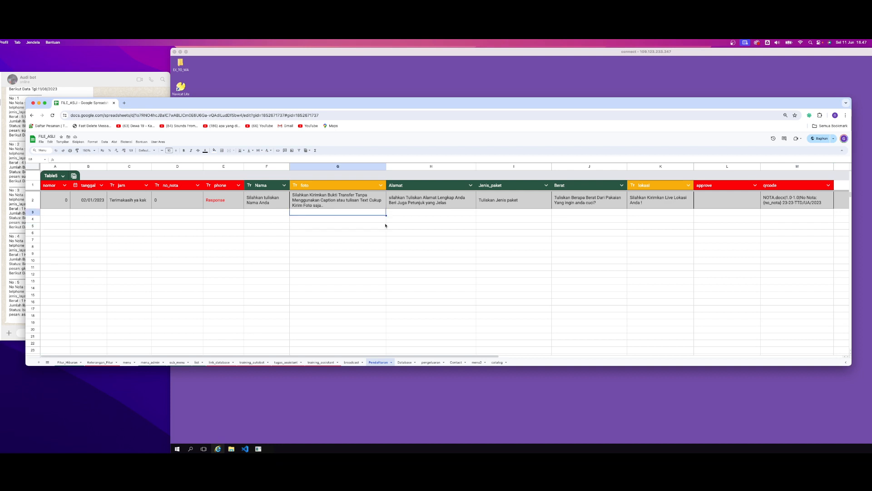
{"action": "key", "text": "Right"}
{"action": "left_click", "coordinate": [272, 232]}
{"action": "left_click", "coordinate": [312, 185]}
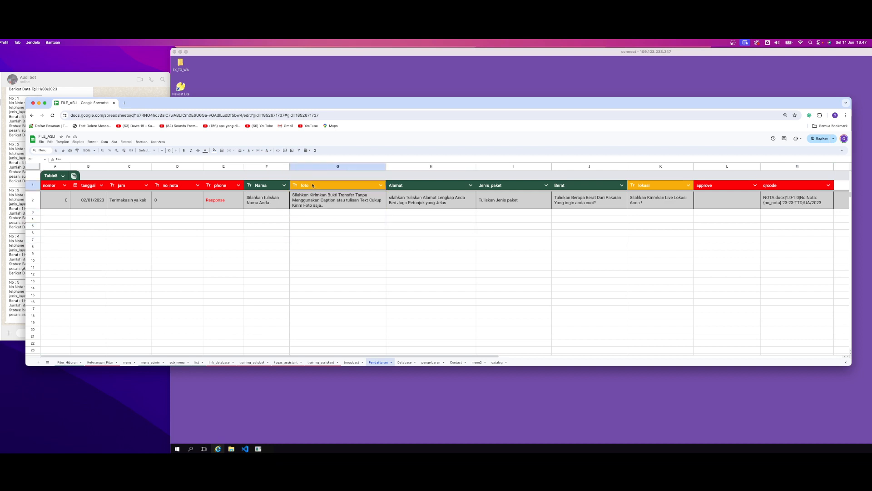
{"action": "left_click", "coordinate": [650, 185]}
{"action": "left_click", "coordinate": [321, 184]}
{"action": "left_click", "coordinate": [650, 185]}
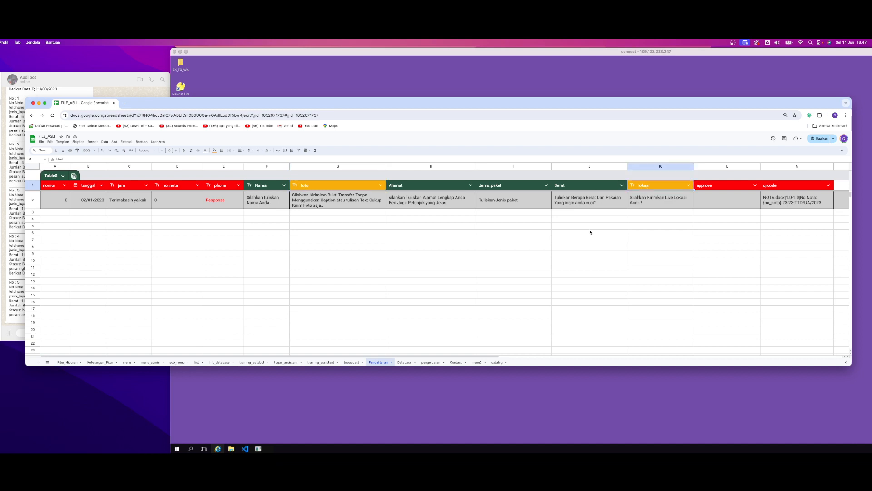
Highlight the green headers Alamat, Jenis_paket and Berat in row 1 of the Pendaftaran sheet
{"action": "left_click", "coordinate": [590, 245]}
{"action": "left_click_drag", "start_coordinate": [432, 185], "coordinate": [602, 188]}
{"action": "left_click", "coordinate": [407, 259]}
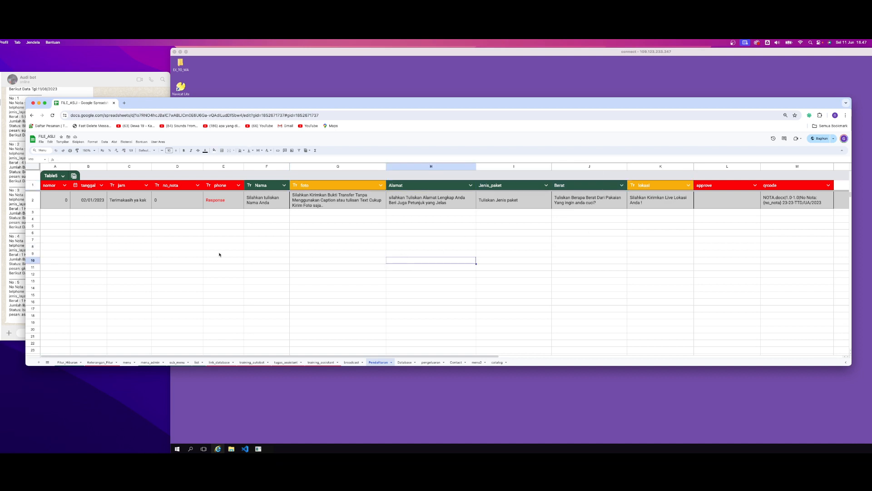
{"action": "left_click", "coordinate": [153, 254]}
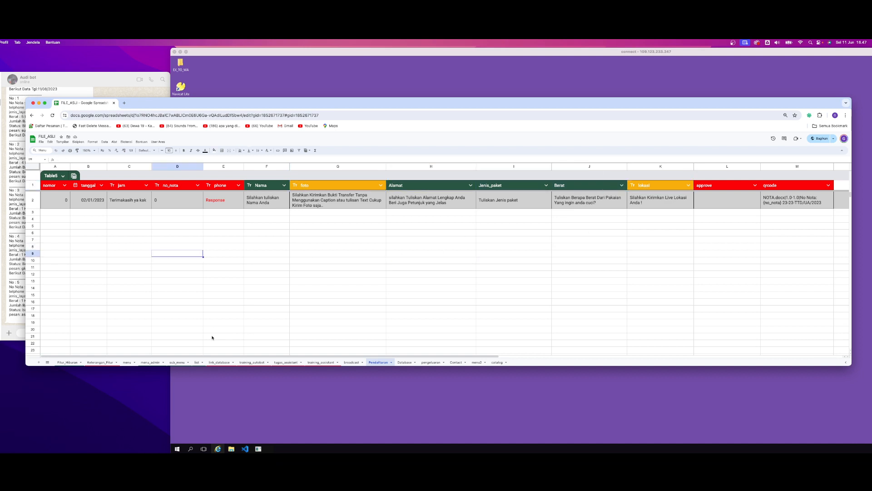
Switch to the remote Set Bot window and compare the settings of the two Pendaftaran entries in the Menu Utama list
{"action": "left_click", "coordinate": [245, 449]}
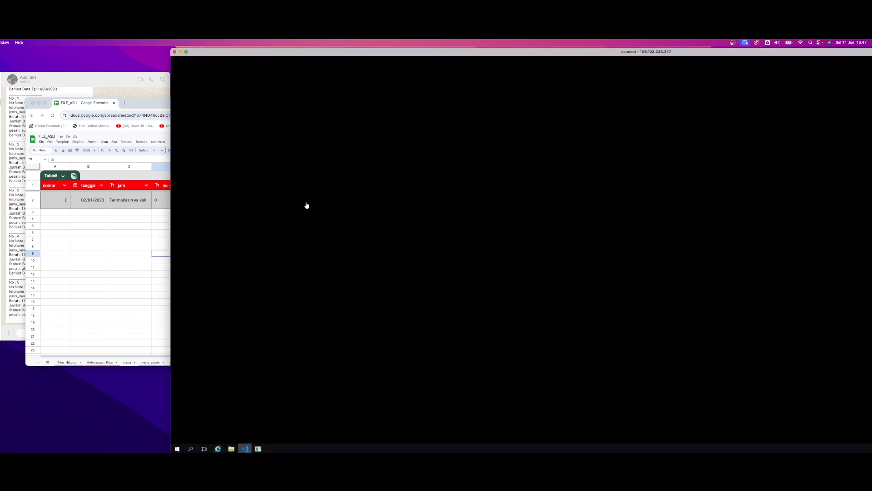
{"action": "left_click", "coordinate": [245, 448]}
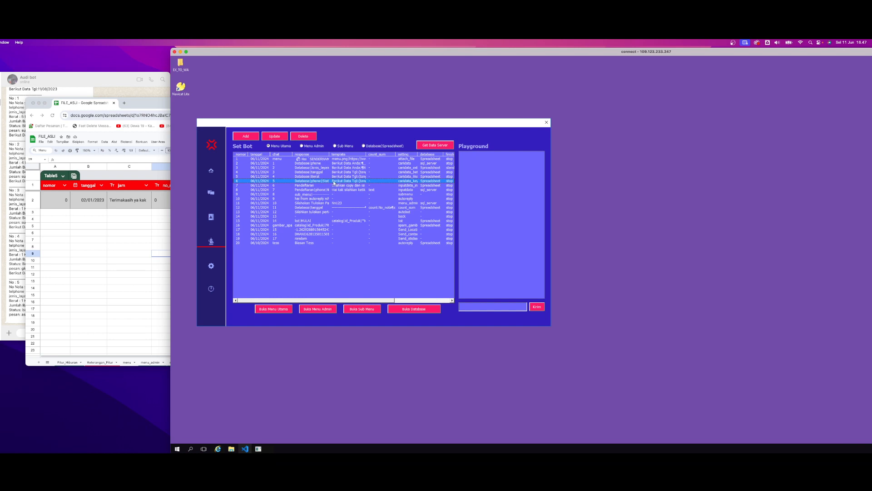
{"action": "left_click", "coordinate": [310, 174]}
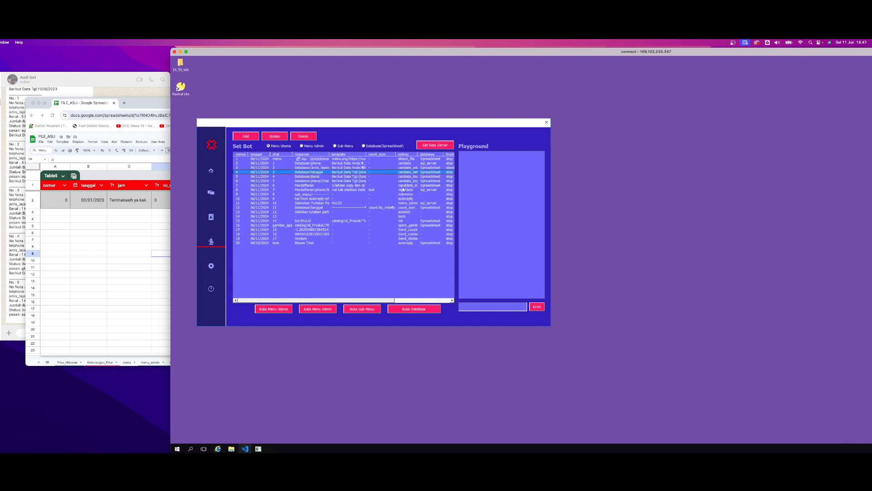
{"action": "left_click", "coordinate": [405, 186]}
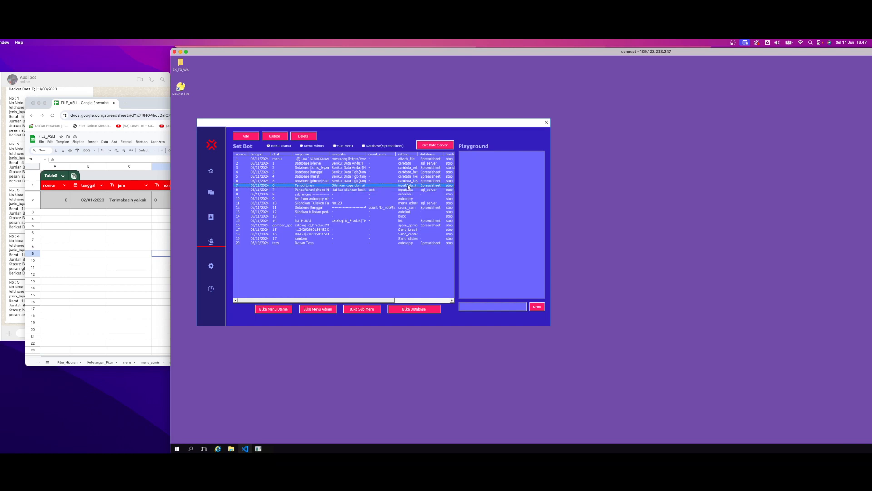
{"action": "left_click", "coordinate": [409, 190]}
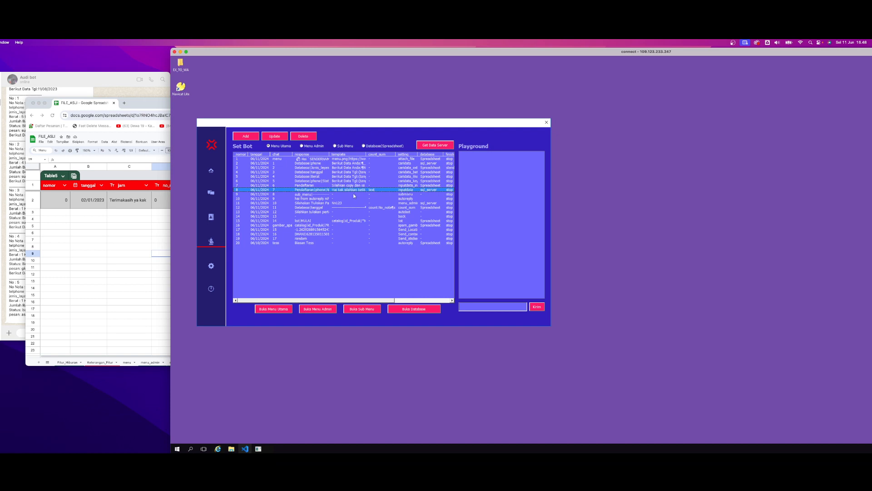
Open the Pendaftaran entry with chat 6 for updating and place its form over the Set Bot window
{"action": "left_click", "coordinate": [366, 186]}
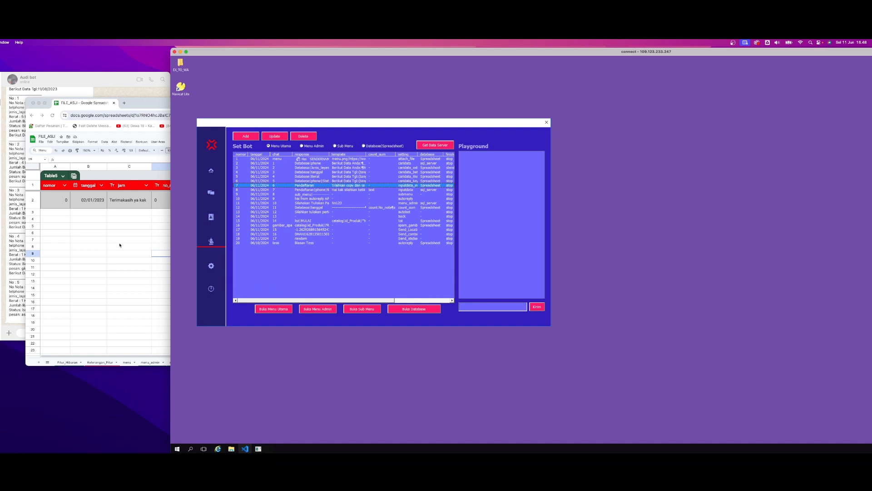
{"action": "left_click", "coordinate": [101, 77]}
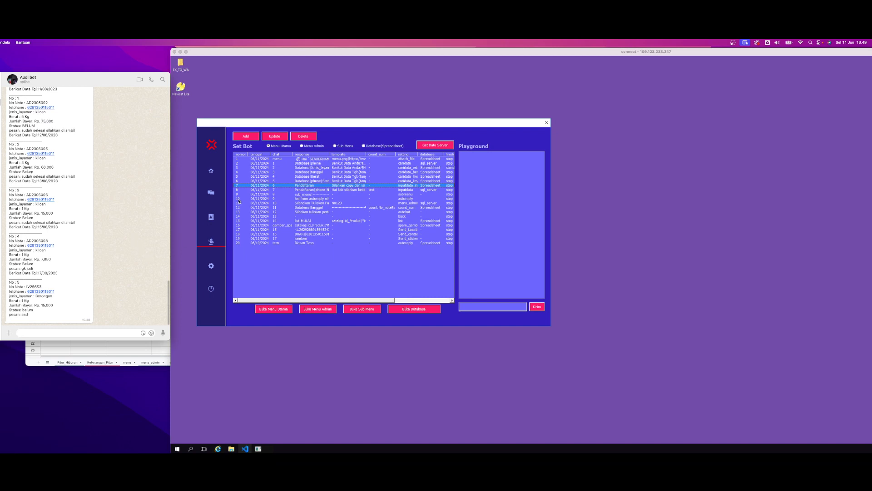
{"action": "left_click", "coordinate": [275, 138]}
{"action": "left_click_drag", "start_coordinate": [597, 191], "coordinate": [328, 186]}
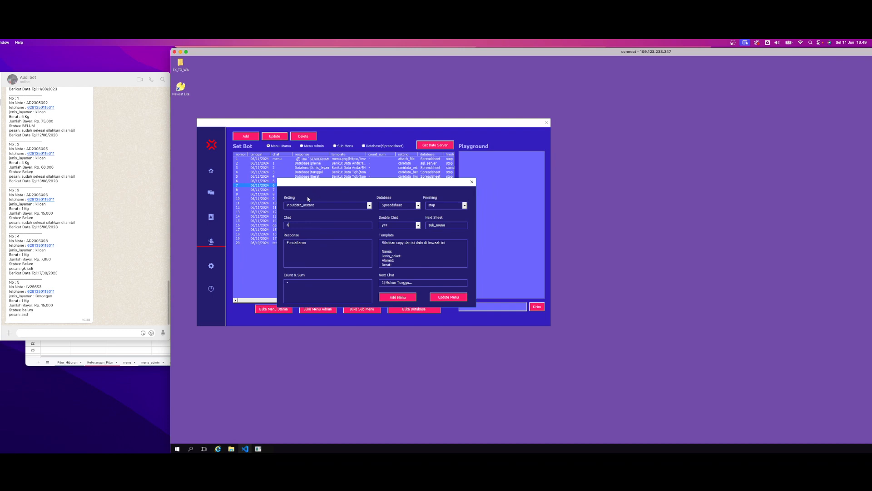
Review the entry's inputdata_instant setting and its Spreadsheet database selection, including the database choices
{"action": "left_click_drag", "start_coordinate": [319, 205], "coordinate": [284, 208]}
{"action": "left_click_drag", "start_coordinate": [403, 205], "coordinate": [380, 207]}
{"action": "left_click", "coordinate": [418, 205]}
{"action": "left_click", "coordinate": [399, 199]}
{"action": "left_click_drag", "start_coordinate": [405, 205], "coordinate": [383, 205]}
{"action": "left_click", "coordinate": [408, 205]}
{"action": "double_click", "coordinate": [394, 205]}
Switch the entry's Finishing option to standby and set it back to stop
{"action": "double_click", "coordinate": [430, 205]}
{"action": "left_click", "coordinate": [311, 226]}
{"action": "left_click", "coordinate": [466, 208]}
{"action": "left_click", "coordinate": [443, 216]}
{"action": "left_click", "coordinate": [460, 209]}
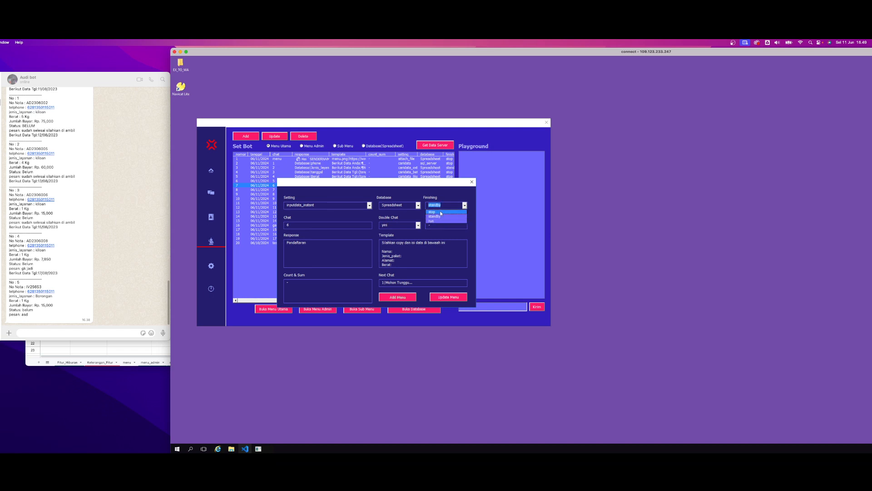
{"action": "left_click", "coordinate": [441, 213]}
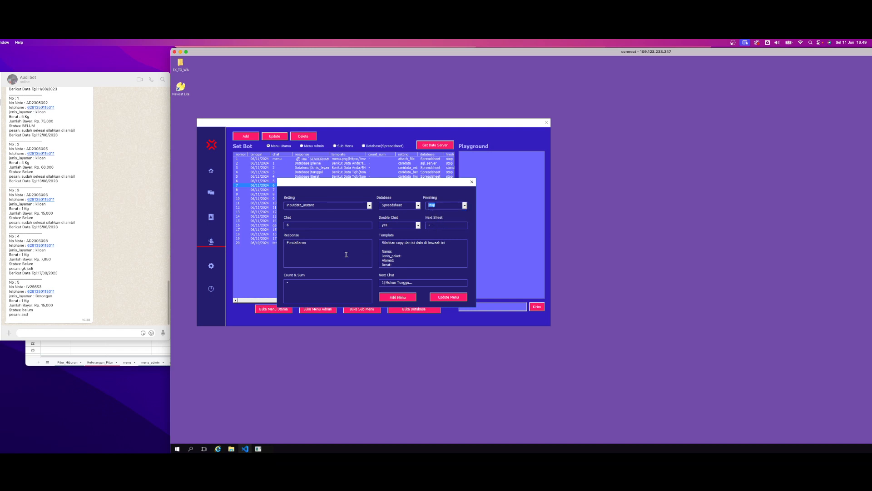
Highlight the Pendaftaran response and match it to the spreadsheet's Pendaftaran sheet, moving the browser window clear of the form
{"action": "left_click", "coordinate": [328, 250]}
{"action": "left_click_drag", "start_coordinate": [322, 246], "coordinate": [286, 245]}
{"action": "left_click", "coordinate": [304, 252]}
{"action": "left_click_drag", "start_coordinate": [313, 244], "coordinate": [276, 243]}
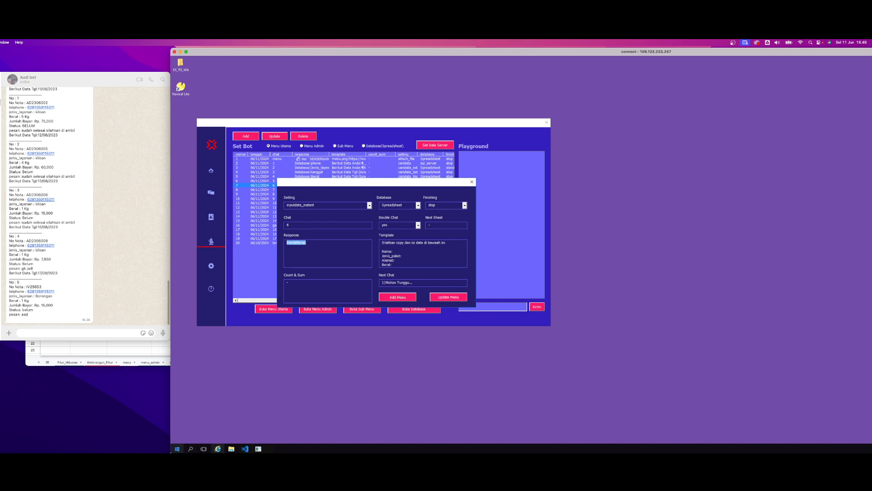
{"action": "mouse_move", "coordinate": [159, 449]}
{"action": "left_click", "coordinate": [201, 439]}
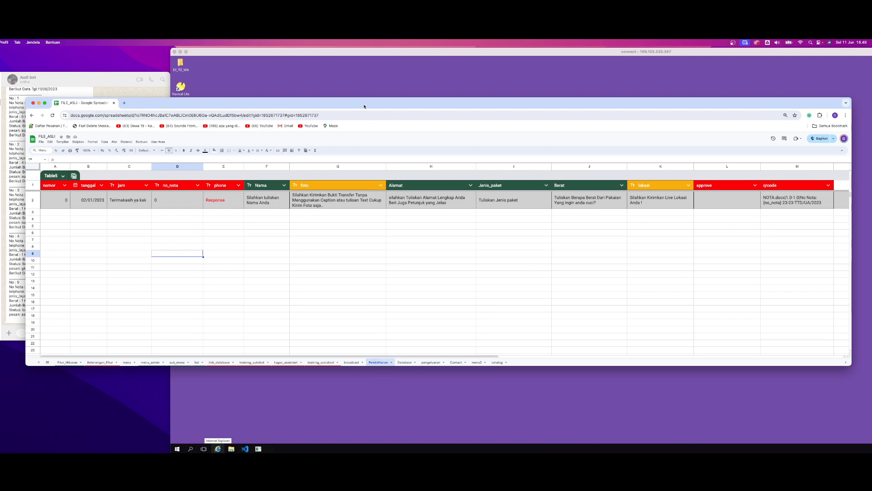
{"action": "left_click_drag", "start_coordinate": [364, 106], "coordinate": [332, 185]}
{"action": "left_click", "coordinate": [336, 126]}
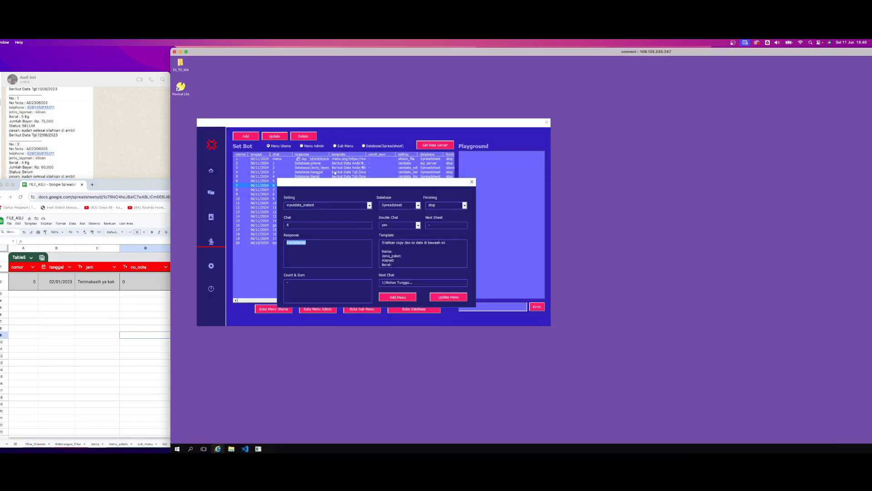
Read through the entry's Template text and highlight its field labels Nama, Jenis_paket and Alamat
{"action": "left_click", "coordinate": [414, 255]}
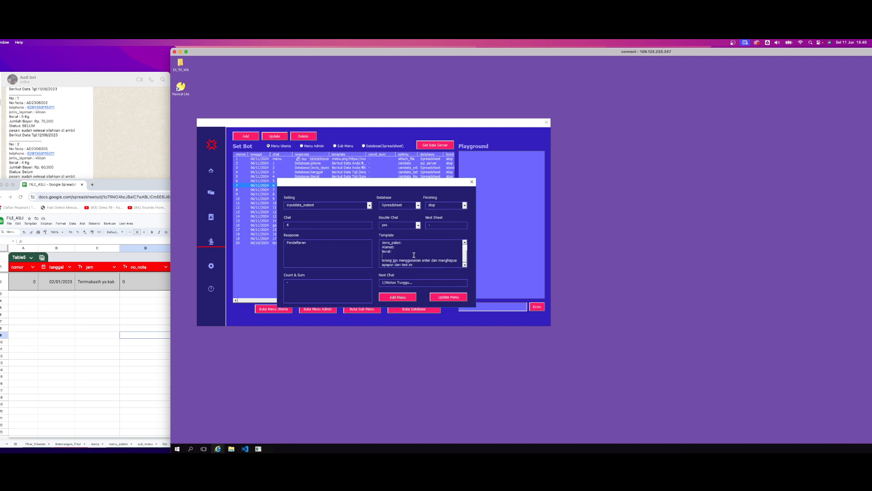
{"action": "scroll", "coordinate": [461, 254], "scroll_direction": "up", "scroll_amount": 3}
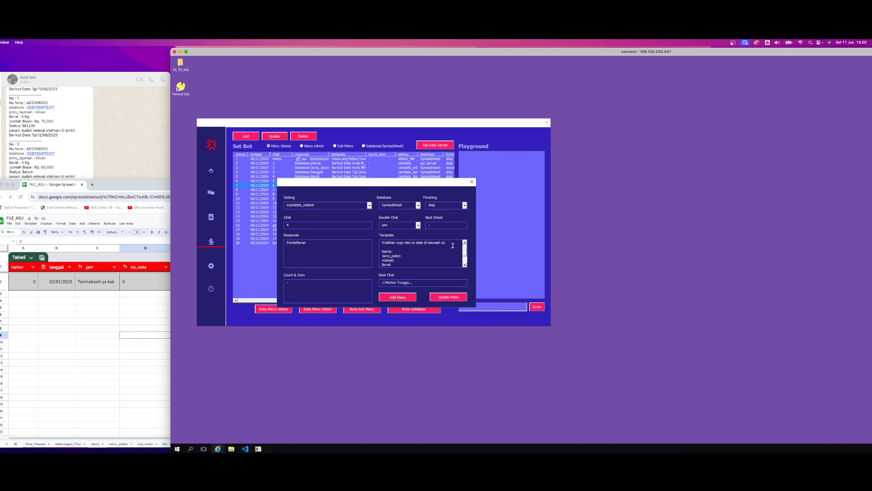
{"action": "left_click_drag", "start_coordinate": [466, 249], "coordinate": [465, 254]}
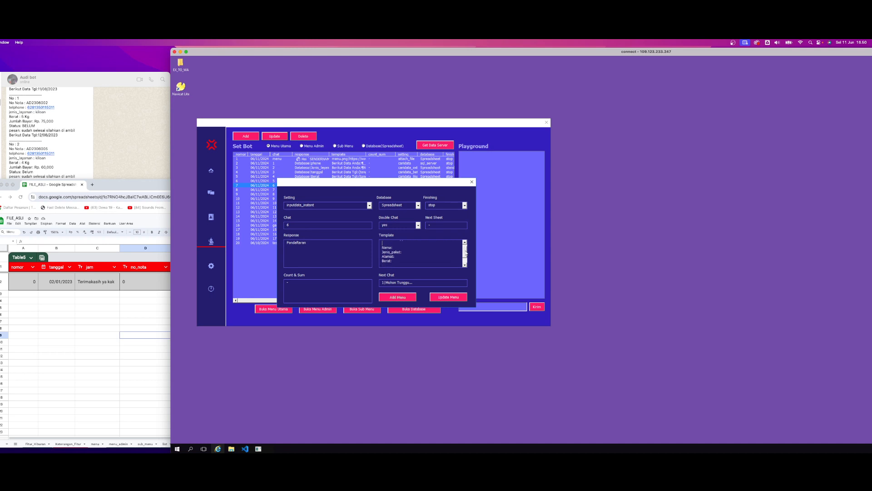
{"action": "double_click", "coordinate": [388, 248]}
{"action": "double_click", "coordinate": [387, 253]}
{"action": "double_click", "coordinate": [387, 257]}
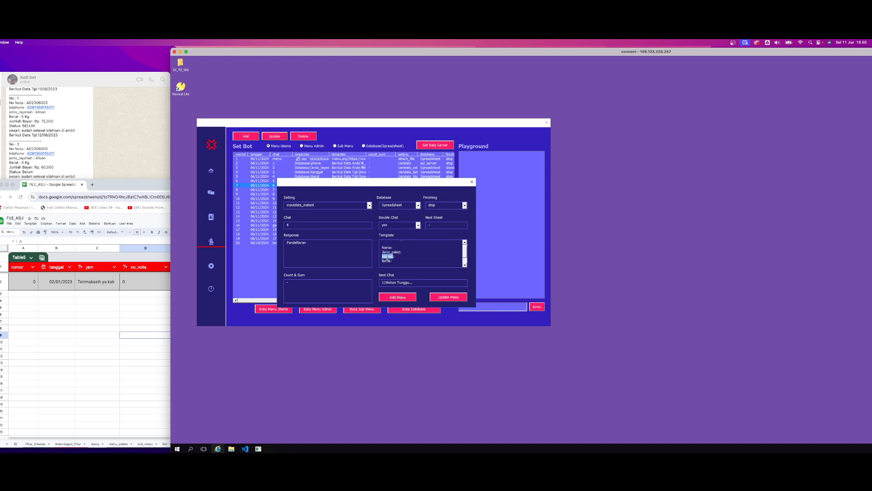
{"action": "double_click", "coordinate": [386, 248]}
{"action": "double_click", "coordinate": [389, 252]}
Match the template's labels to the sheet headers Nama, Alamat, Jenis_paket and Berat, and reread the template's closing note
{"action": "left_click", "coordinate": [117, 312]}
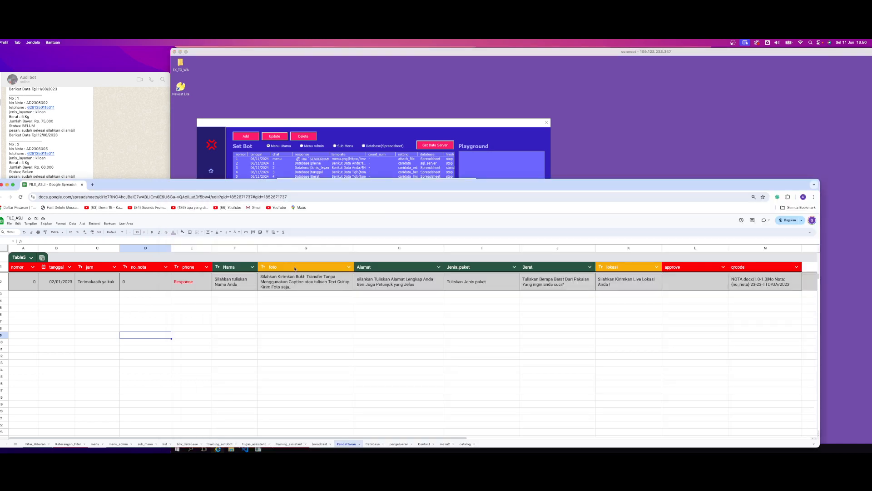
{"action": "left_click", "coordinate": [237, 269]}
{"action": "left_click", "coordinate": [460, 267]}
{"action": "left_click", "coordinate": [370, 266]}
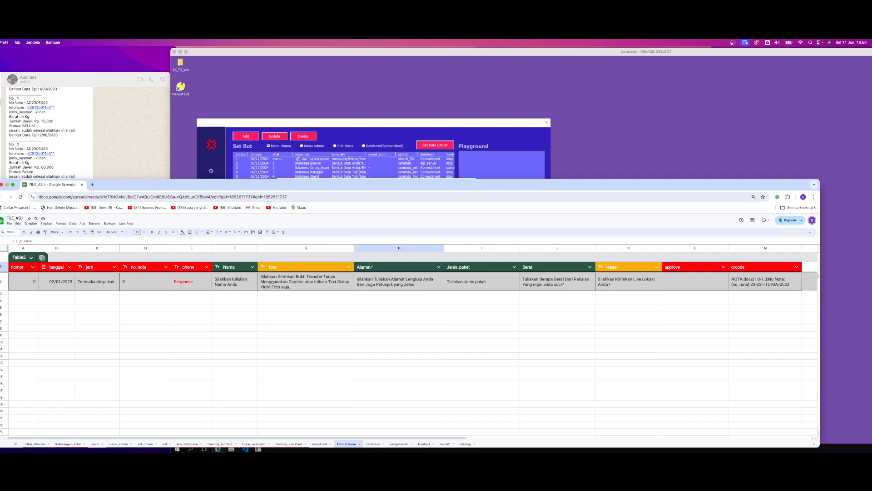
{"action": "left_click", "coordinate": [537, 269]}
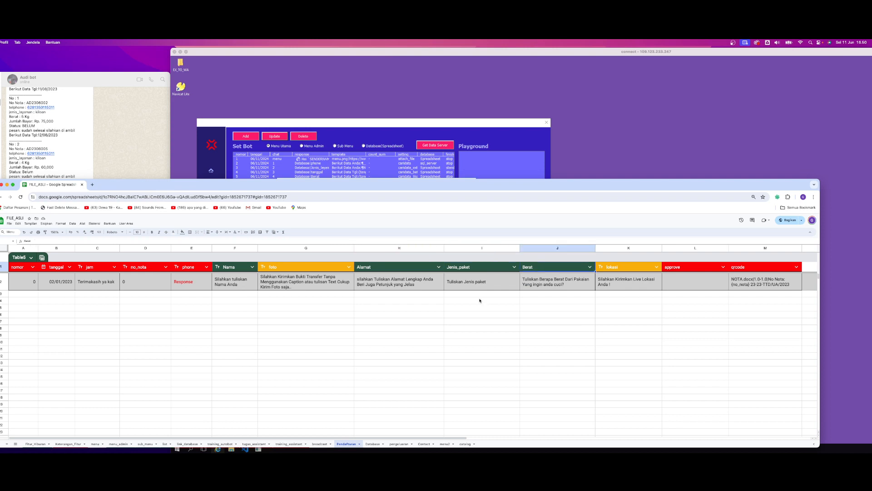
{"action": "left_click", "coordinate": [238, 268]}
{"action": "left_click", "coordinate": [371, 268]}
{"action": "left_click", "coordinate": [459, 270]}
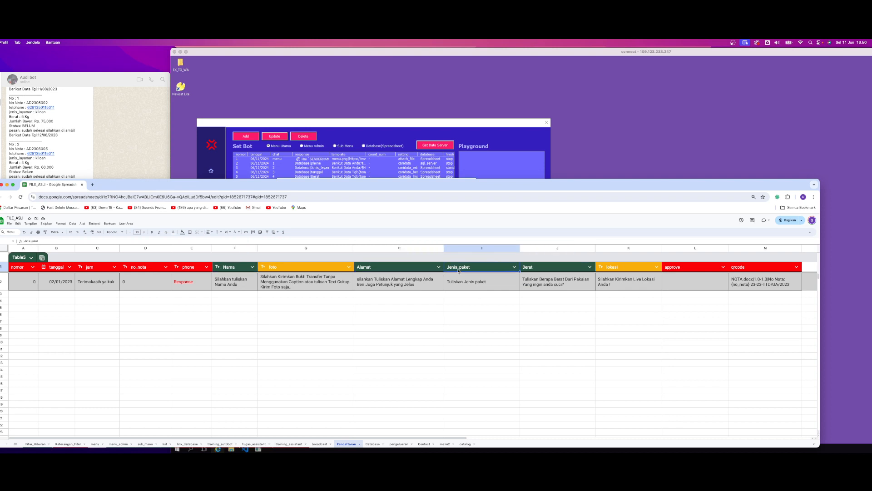
{"action": "left_click", "coordinate": [536, 268]}
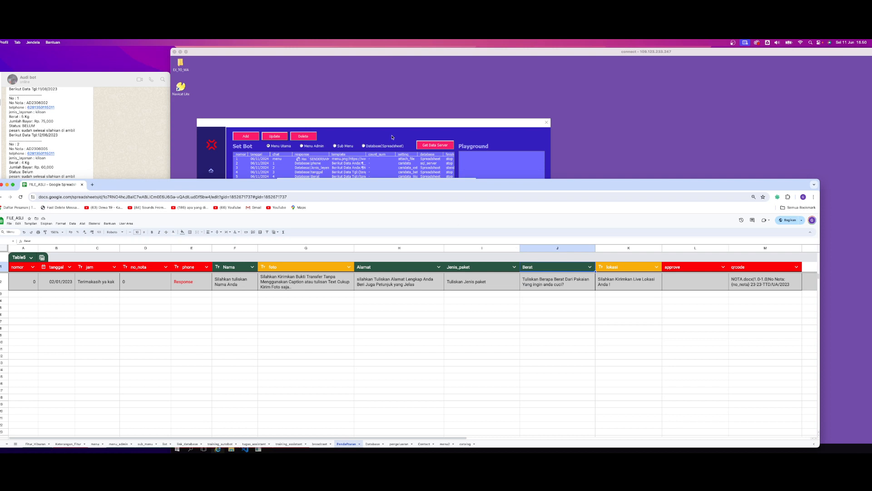
{"action": "left_click", "coordinate": [467, 141]}
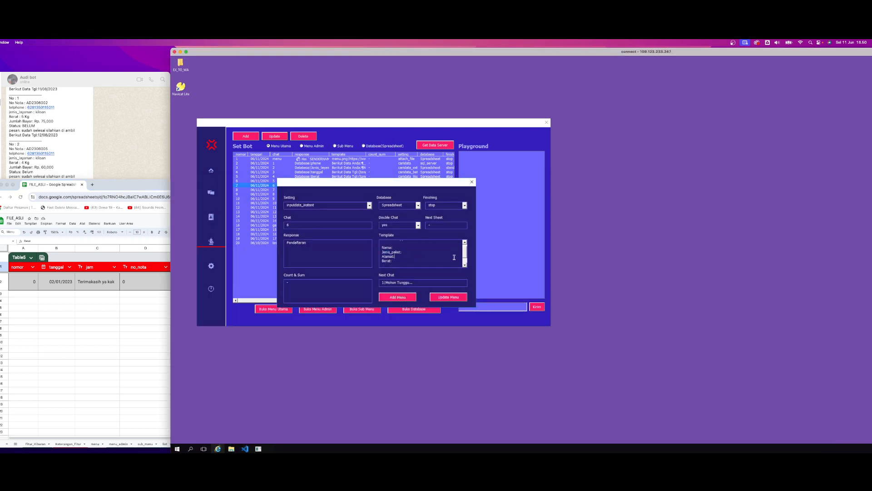
{"action": "left_click_drag", "start_coordinate": [465, 253], "coordinate": [465, 263]}
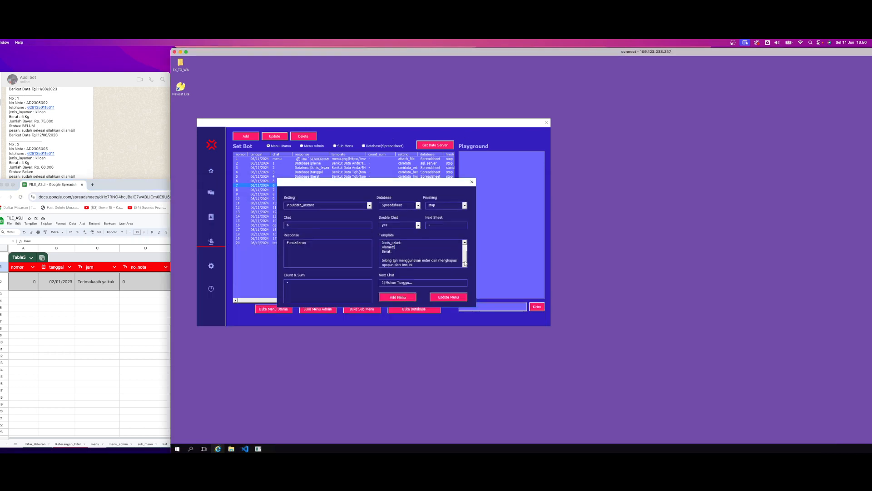
Send 6 to the bot in the WhatsApp chat and compare its reply with the entry's Template text
{"action": "left_click", "coordinate": [121, 177]}
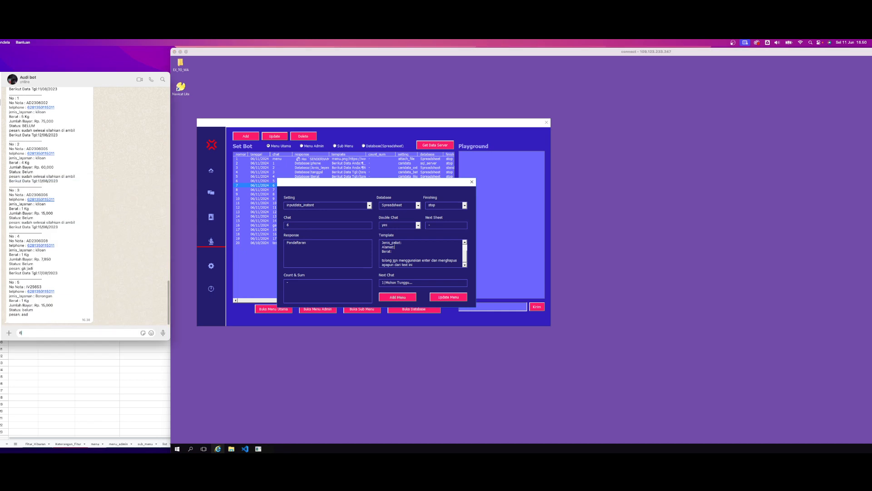
{"action": "left_click", "coordinate": [163, 333]}
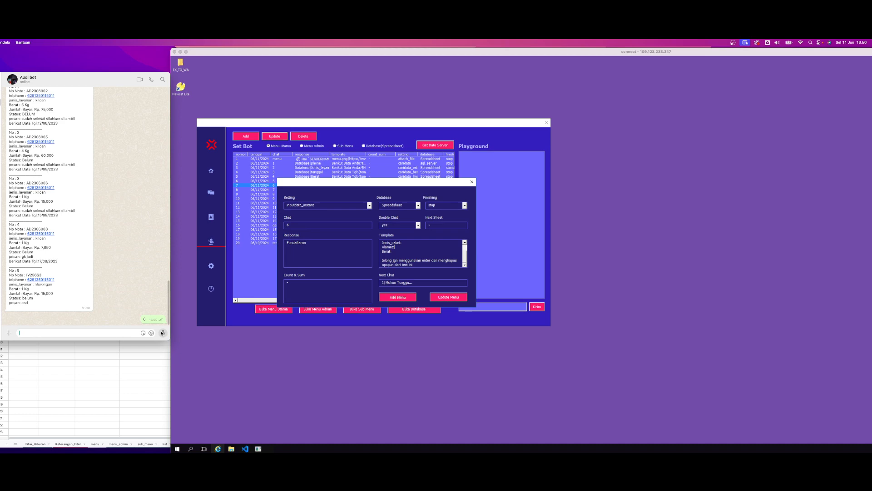
{"action": "left_click_drag", "start_coordinate": [13, 282], "coordinate": [78, 283]}
{"action": "left_click", "coordinate": [445, 252]}
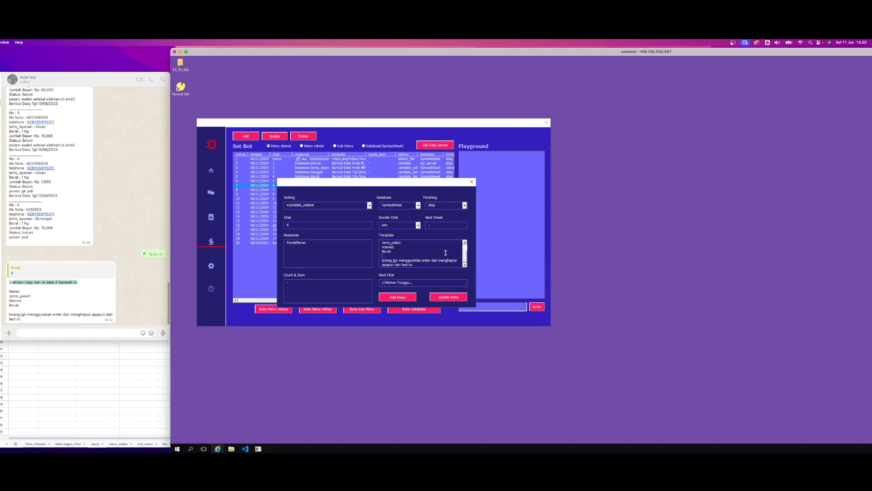
{"action": "left_click_drag", "start_coordinate": [466, 262], "coordinate": [465, 251]}
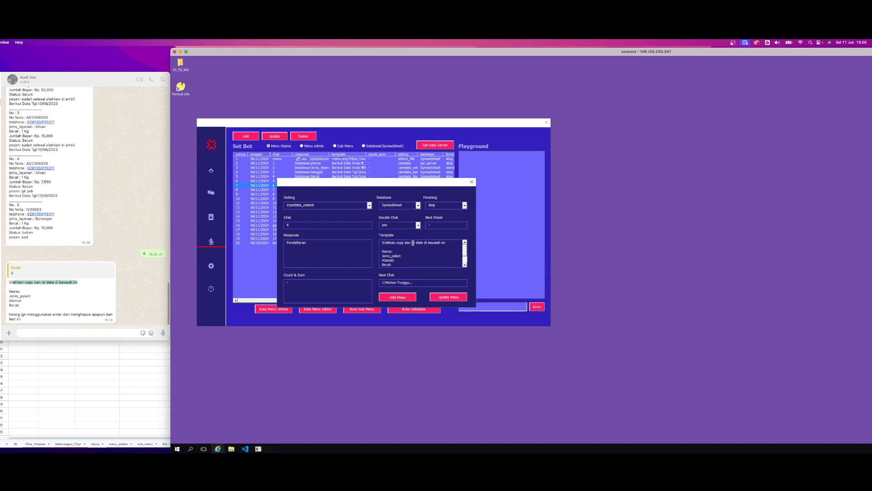
{"action": "left_click_drag", "start_coordinate": [382, 243], "coordinate": [439, 244]}
{"action": "left_click", "coordinate": [15, 291]}
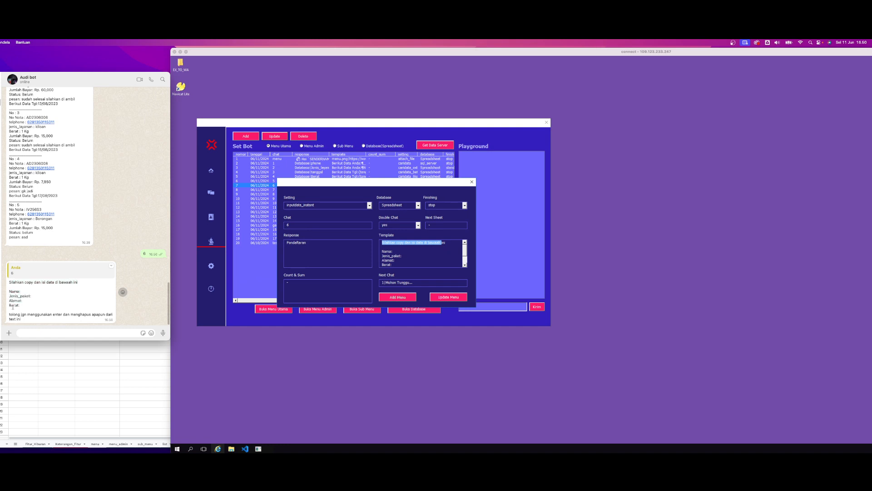
Read the closing note of the bot's registration reply and highlight its field labels Nama, Jenis_paket, Alamat and Berat
{"action": "left_click_drag", "start_coordinate": [12, 314], "coordinate": [56, 315]}
{"action": "left_click", "coordinate": [69, 317]}
{"action": "double_click", "coordinate": [81, 314]}
{"action": "double_click", "coordinate": [100, 315]}
{"action": "left_click", "coordinate": [22, 322]}
{"action": "left_click_drag", "start_coordinate": [23, 320], "coordinate": [4, 292]}
{"action": "left_click", "coordinate": [17, 305]}
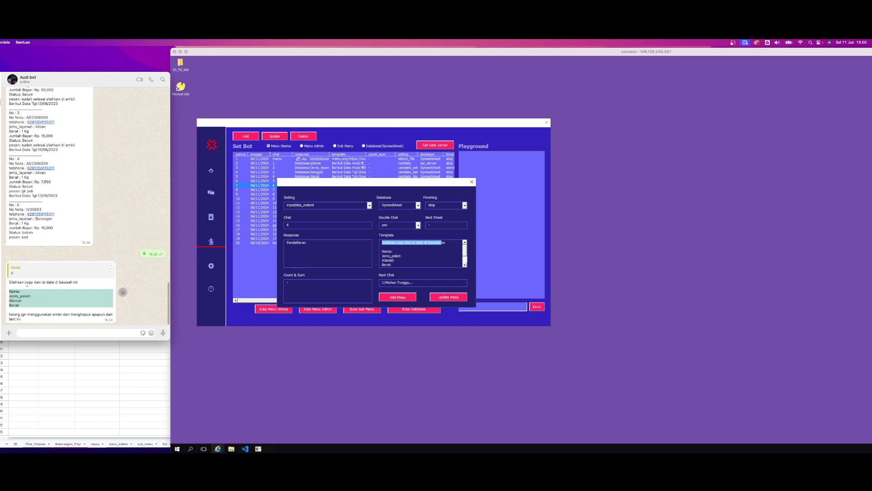
{"action": "left_click", "coordinate": [26, 285]}
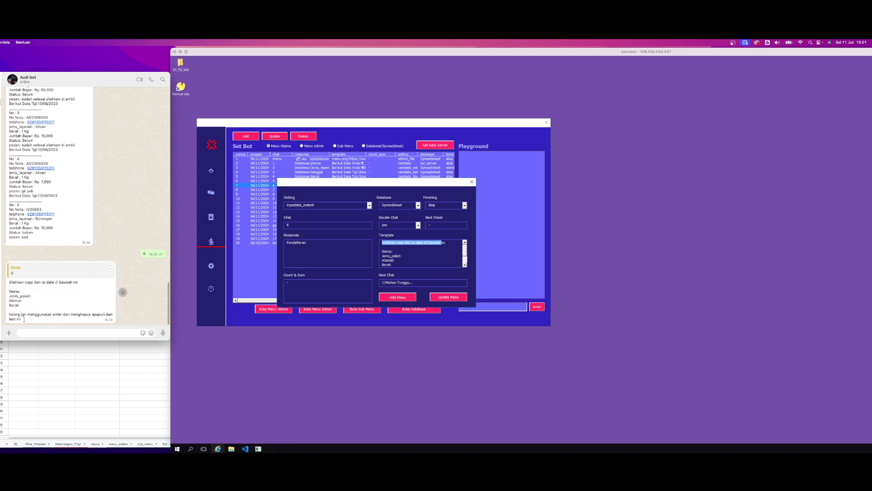
Copy the bot's whole template into a new message, filling in the customer's name and address and Jenis_paket as KILOAN
{"action": "left_click_drag", "start_coordinate": [24, 320], "coordinate": [7, 284]}
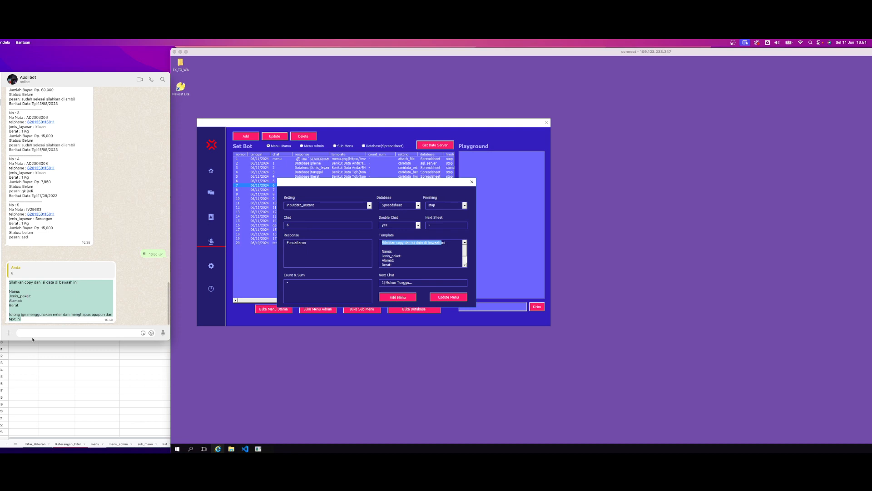
{"action": "type", "text": "Silahkan copy dan isi data di bawaah ini  Nama: Jenis_paket: Alamat: Berat:  tolong jgn menggunakan enter dan menghapus apapun dari text ini"}
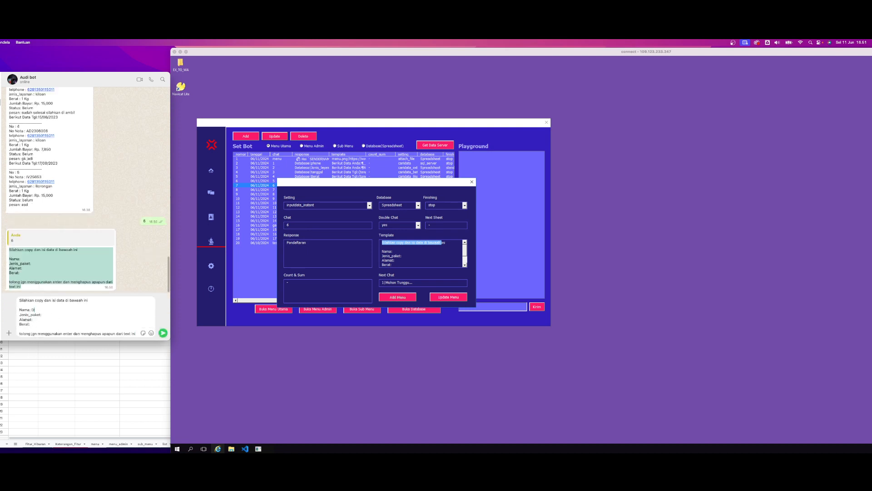
{"action": "type", "text": "FIKAR"}
{"action": "left_click", "coordinate": [54, 315]}
{"action": "type", "text": "KILOAN"}
{"action": "left_click", "coordinate": [44, 321]}
{"action": "type", "text": "BANDUNG"}
Fill in Berat as 2KG and send the completed registration template to the bot
{"action": "left_click", "coordinate": [30, 325]}
{"action": "type", "text": "2KG"}
{"action": "left_click", "coordinate": [62, 314]}
{"action": "left_click", "coordinate": [43, 315]}
{"action": "key", "text": "BackSpace"}
{"action": "left_click", "coordinate": [43, 314]}
{"action": "left_click", "coordinate": [163, 333]}
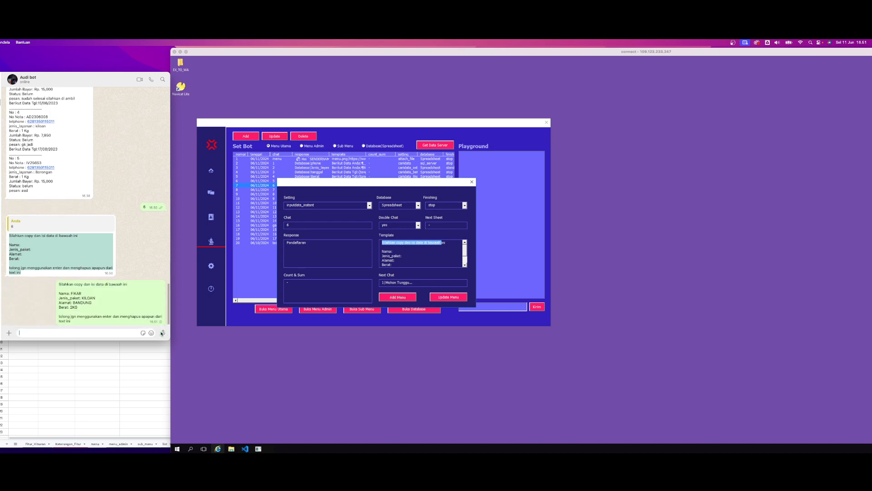
Check the new registration row in the Pendaftaran sheet, and highlight the nota number in the bot's WhatsApp reply
{"action": "left_click", "coordinate": [147, 433]}
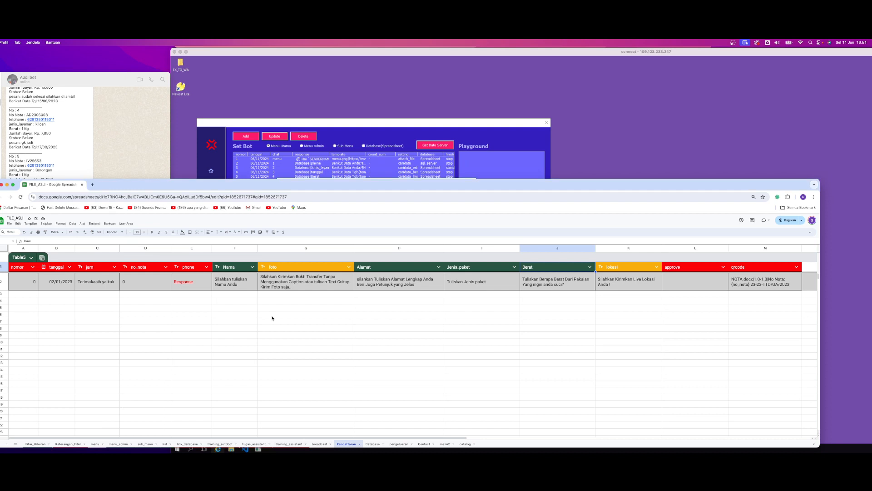
{"action": "left_click", "coordinate": [252, 314]}
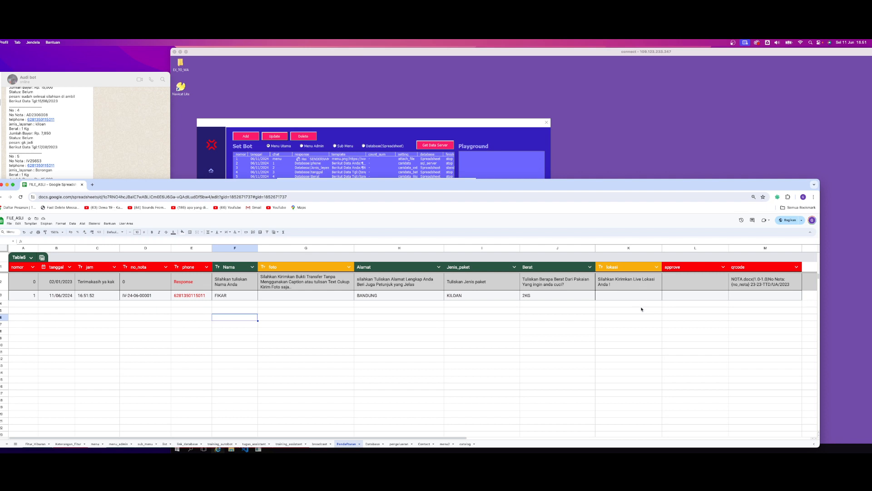
{"action": "left_click", "coordinate": [145, 156]}
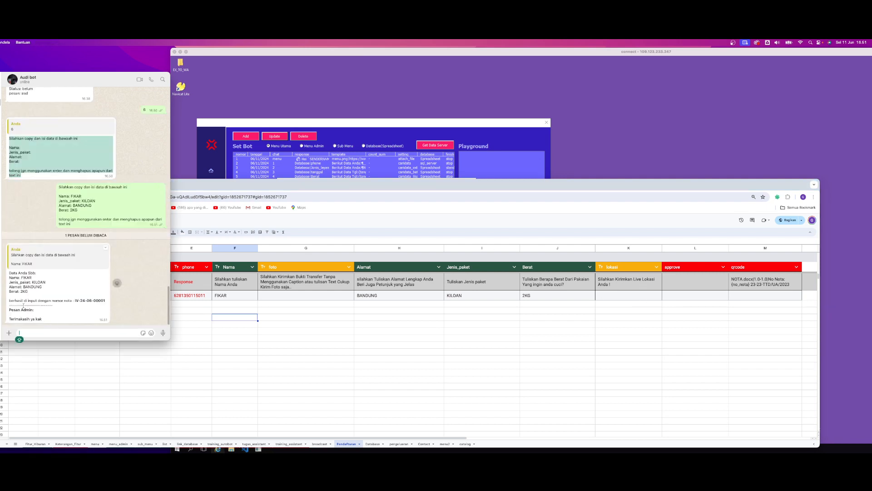
{"action": "left_click_drag", "start_coordinate": [21, 277], "coordinate": [65, 302]}
{"action": "left_click", "coordinate": [66, 308]}
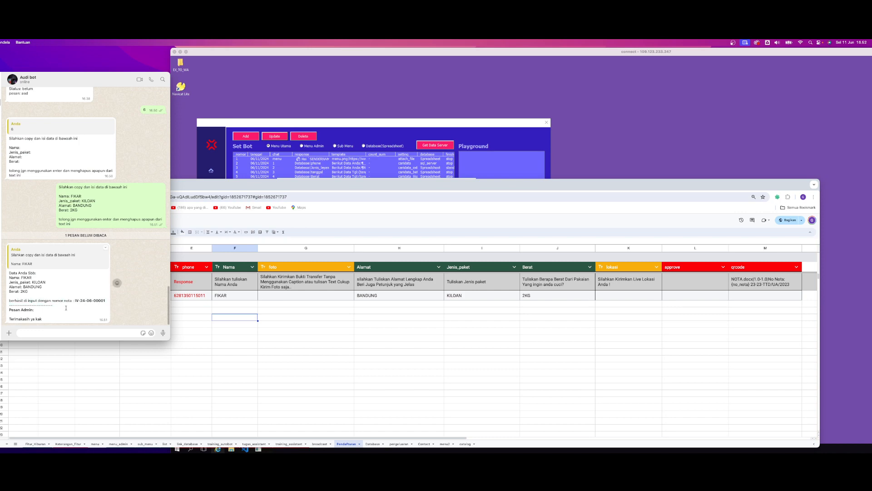
Examine the new row's no_nota cell in the spreadsheet and compare it with the nota number in the bot's reply
{"action": "left_click", "coordinate": [191, 295]}
{"action": "left_click", "coordinate": [137, 295]}
{"action": "double_click", "coordinate": [125, 298]}
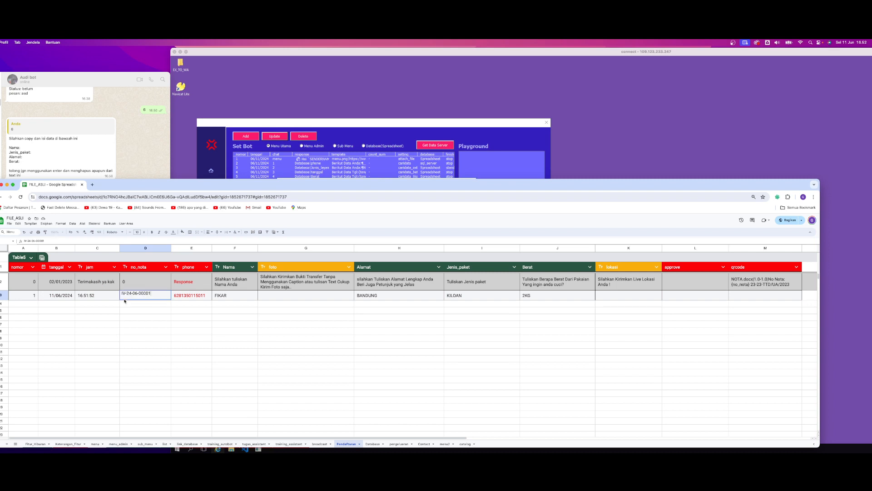
{"action": "left_click_drag", "start_coordinate": [127, 294], "coordinate": [121, 294]}
{"action": "double_click", "coordinate": [129, 294]}
{"action": "left_click_drag", "start_coordinate": [152, 294], "coordinate": [138, 294]}
{"action": "key", "text": "Return"}
{"action": "double_click", "coordinate": [140, 297]}
{"action": "left_click_drag", "start_coordinate": [152, 295], "coordinate": [121, 295]}
{"action": "left_click", "coordinate": [147, 306]}
{"action": "double_click", "coordinate": [152, 297]}
{"action": "left_click", "coordinate": [149, 312]}
{"action": "left_click", "coordinate": [153, 296]}
Match the Pesan Admin text in the bot's reply to the response row's jam cell in the Pendaftaran sheet
{"action": "left_click", "coordinate": [132, 175]}
{"action": "left_click", "coordinate": [62, 279]}
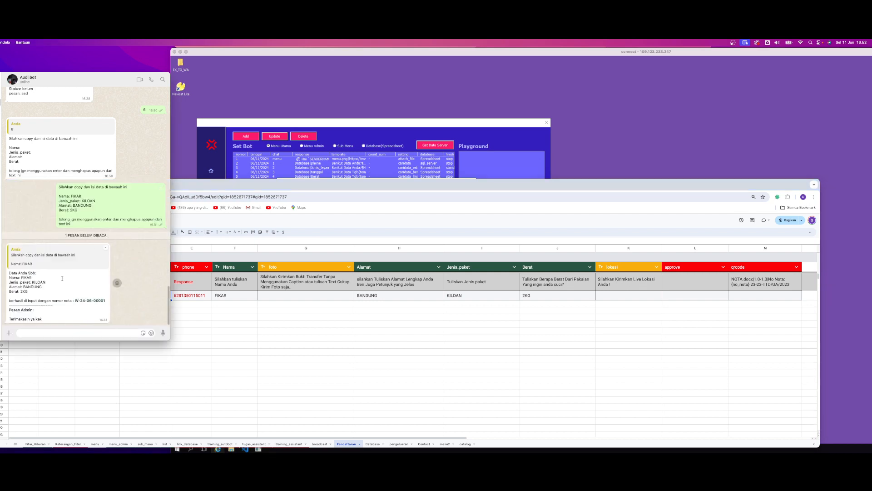
{"action": "left_click_drag", "start_coordinate": [50, 320], "coordinate": [10, 273]}
{"action": "double_click", "coordinate": [24, 320]}
{"action": "left_click", "coordinate": [44, 321]}
{"action": "left_click_drag", "start_coordinate": [43, 321], "coordinate": [10, 319]}
{"action": "left_click", "coordinate": [200, 317]}
{"action": "left_click", "coordinate": [111, 285]}
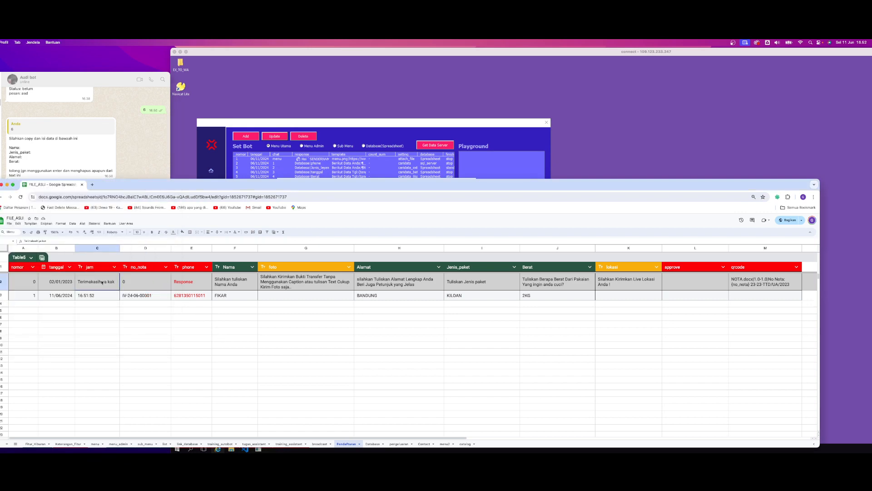
{"action": "left_click", "coordinate": [211, 318]}
{"action": "left_click", "coordinate": [125, 159]}
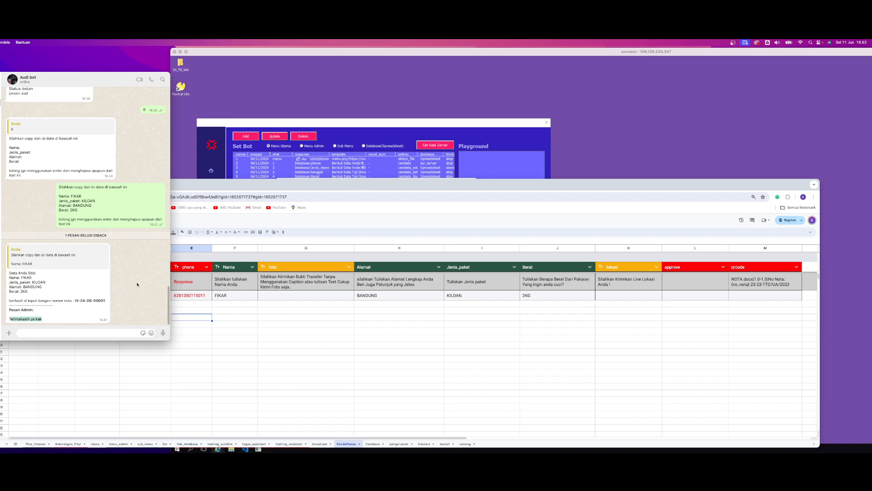
Compare the Jenis_paket and Berat sheet headers with the template labels in WhatsApp, and return to the bot's entry form
{"action": "left_click", "coordinate": [482, 268]}
{"action": "left_click", "coordinate": [544, 269]}
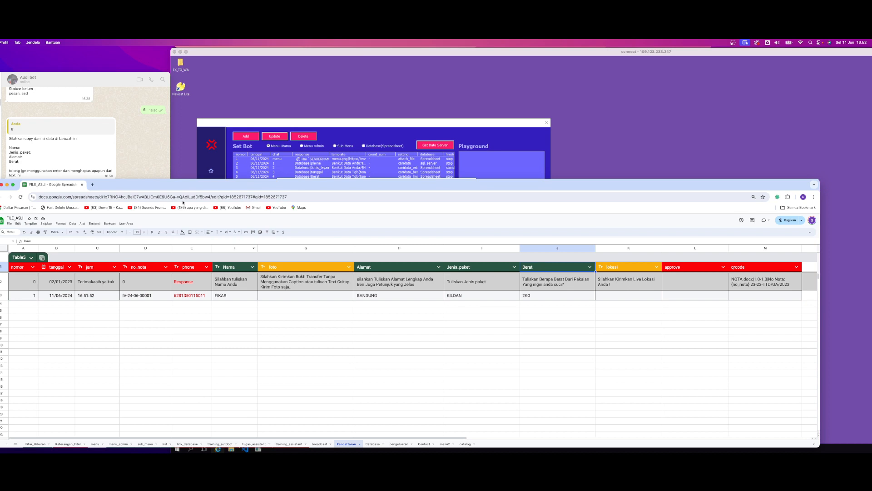
{"action": "left_click", "coordinate": [149, 156]}
{"action": "double_click", "coordinate": [14, 148]}
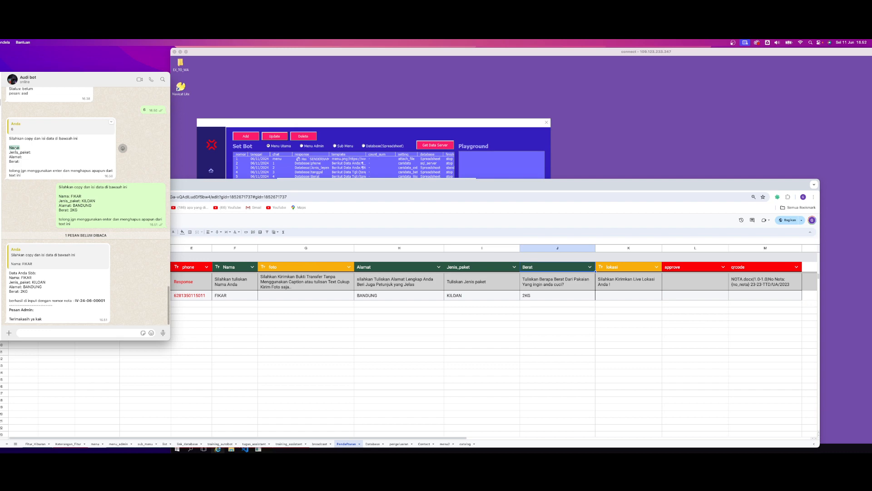
{"action": "left_click", "coordinate": [133, 271]}
{"action": "left_click", "coordinate": [333, 125]}
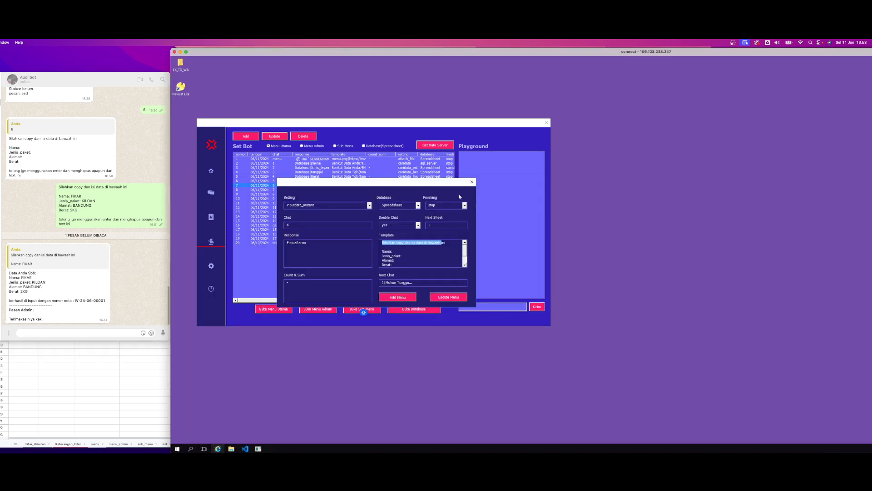
Close the current entry form and open the chat 7 entry for updating, moving its form over the menu list
{"action": "left_click", "coordinate": [472, 182]}
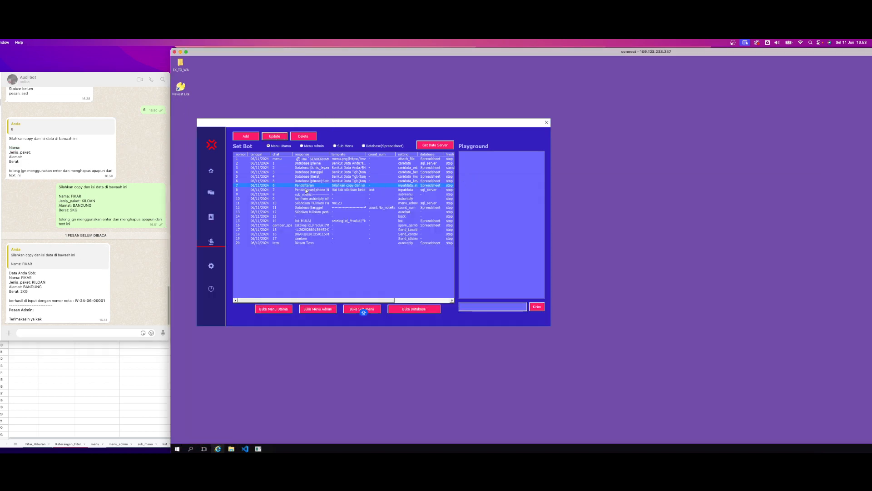
{"action": "left_click", "coordinate": [306, 190]}
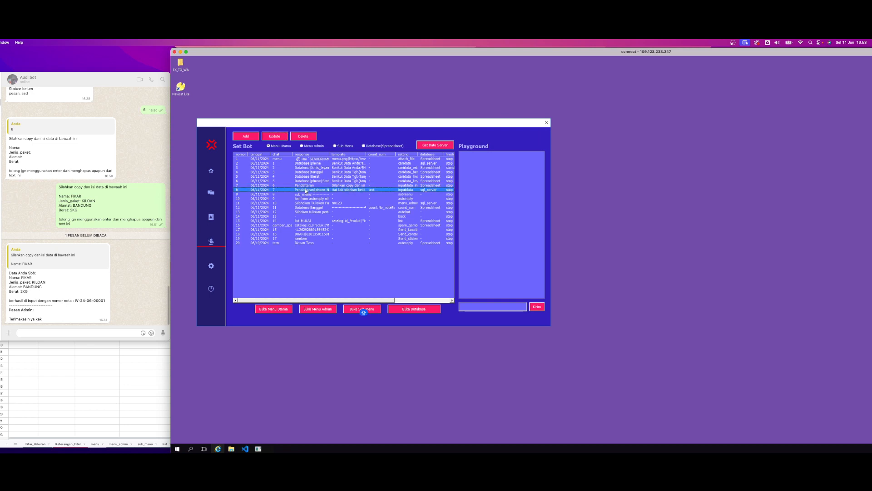
{"action": "left_click", "coordinate": [246, 138]}
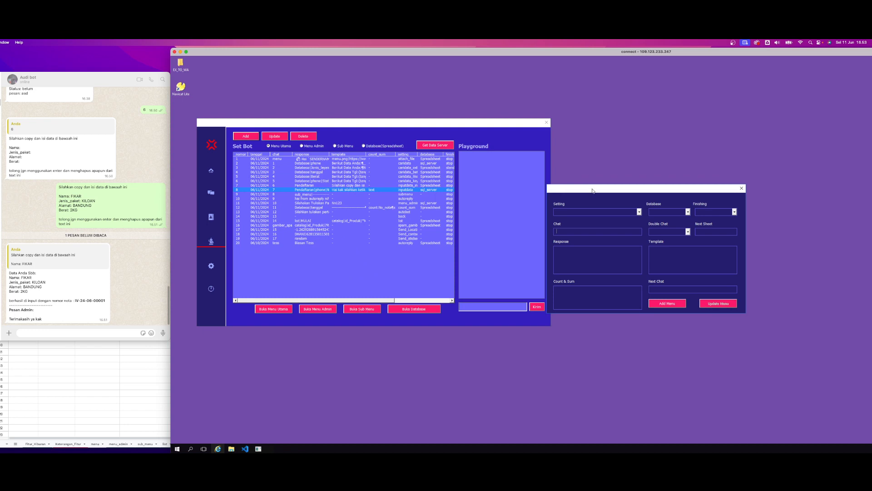
{"action": "left_click", "coordinate": [738, 189]}
{"action": "left_click", "coordinate": [271, 139]}
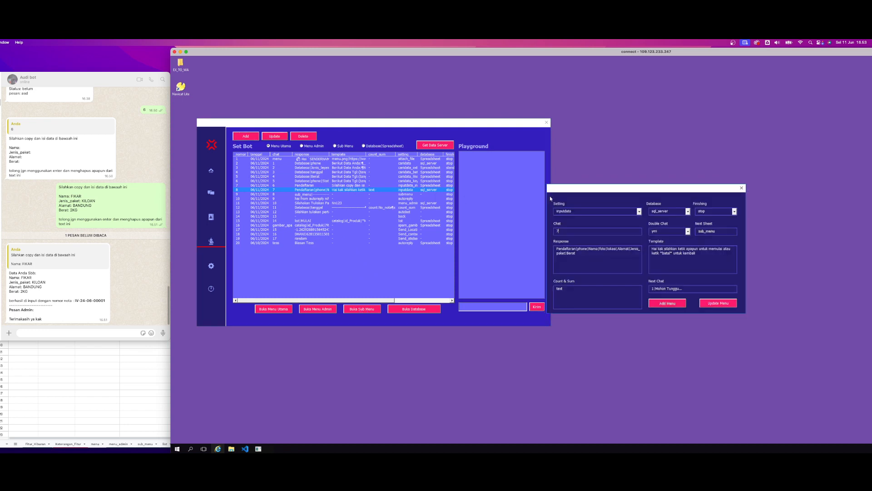
{"action": "left_click_drag", "start_coordinate": [601, 190], "coordinate": [260, 194]}
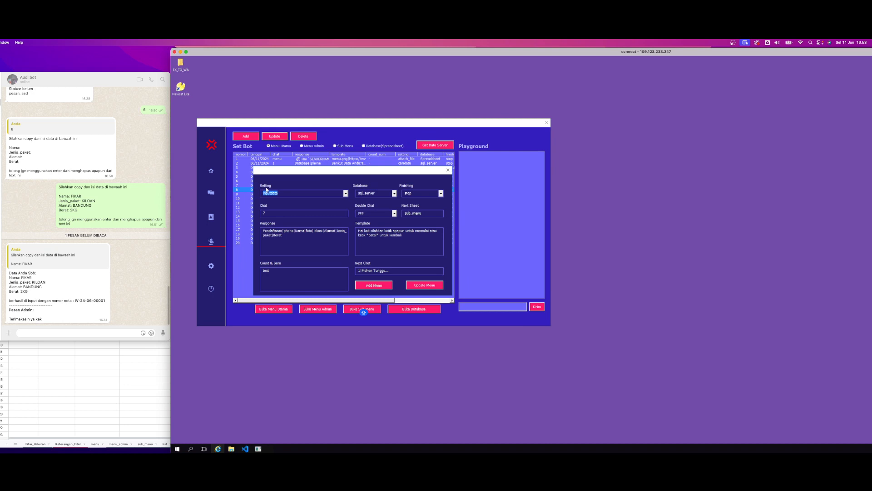
Set the chat 7 entry's Database to Spreadsheet and its Finishing to stop
{"action": "left_click", "coordinate": [280, 194]}
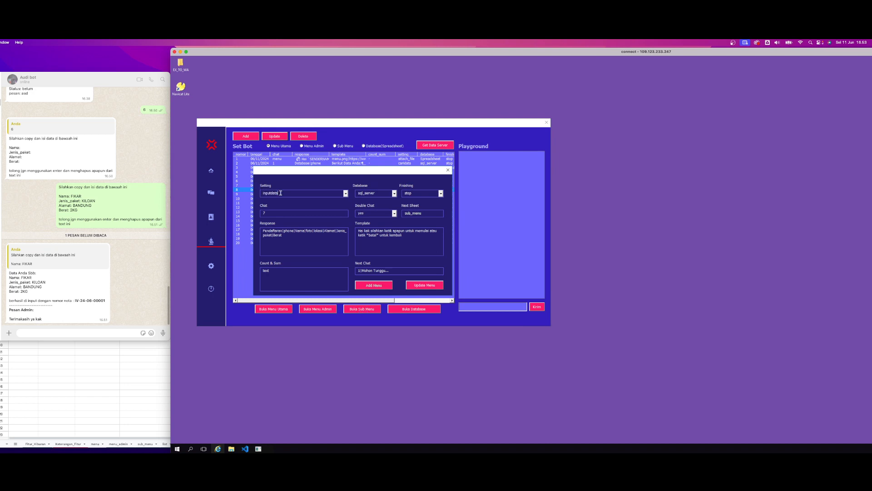
{"action": "left_click", "coordinate": [394, 193]}
{"action": "left_click", "coordinate": [371, 205]}
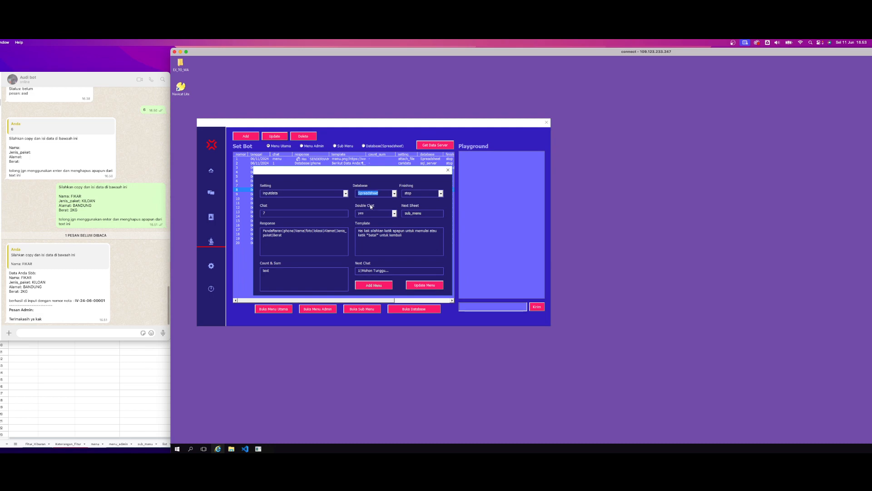
{"action": "left_click", "coordinate": [441, 194]}
{"action": "left_click", "coordinate": [413, 204]}
{"action": "left_click", "coordinate": [440, 193]}
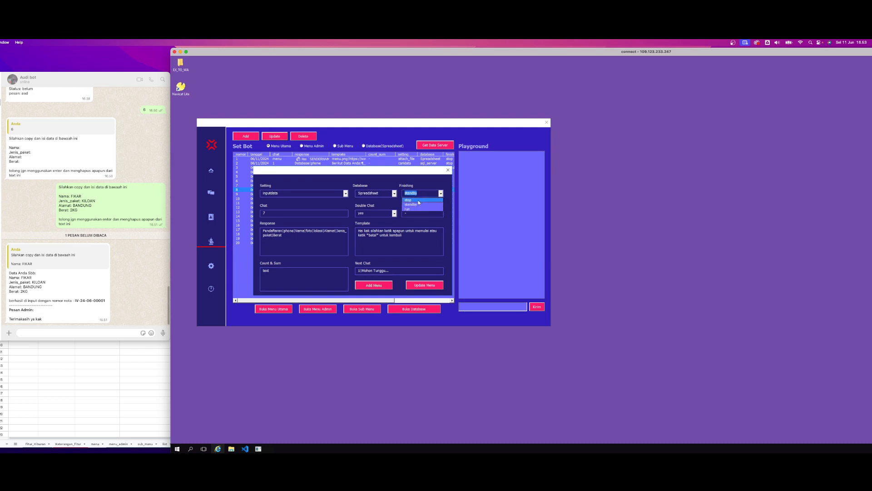
{"action": "left_click", "coordinate": [418, 200]}
{"action": "key", "text": "Tab"}
Examine the Response field's sheet name Pendaftaran and its column list of phone, Nama, foto, lokasi, Alamat, Jenis_paket and Berat
{"action": "left_click", "coordinate": [293, 238]}
{"action": "double_click", "coordinate": [275, 232]}
{"action": "double_click", "coordinate": [289, 231]}
{"action": "left_click", "coordinate": [292, 239]}
{"action": "double_click", "coordinate": [283, 231]}
{"action": "left_click", "coordinate": [288, 238]}
{"action": "key", "text": "Caps_Lock"}
{"action": "key", "text": "Caps_Lock"}
{"action": "key", "text": "Caps_Lock"}
{"action": "double_click", "coordinate": [274, 231]}
{"action": "key", "text": "Caps_Lock"}
{"action": "double_click", "coordinate": [290, 231]}
{"action": "double_click", "coordinate": [299, 231]}
{"action": "double_click", "coordinate": [309, 231]}
{"action": "double_click", "coordinate": [319, 231]}
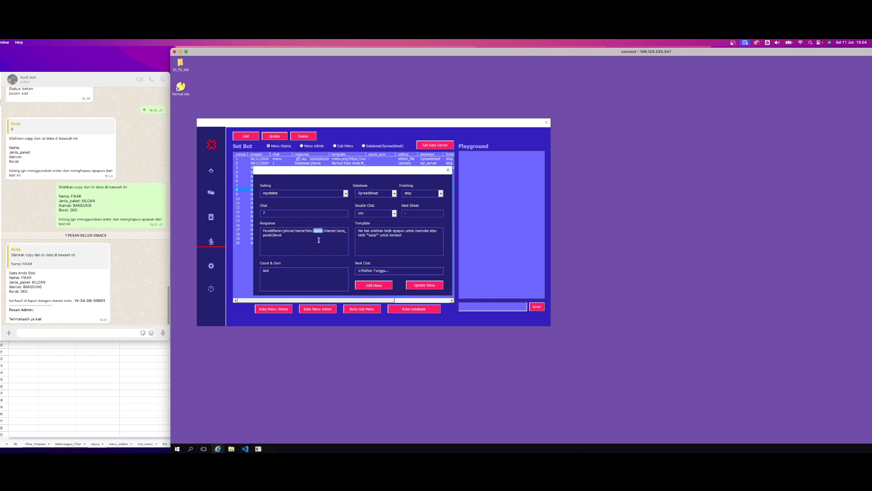
{"action": "double_click", "coordinate": [341, 231]}
{"action": "double_click", "coordinate": [281, 236]}
Match the column names in the Response field to the Pendaftaran sheet's headers and the question texts in its response row
{"action": "left_click", "coordinate": [111, 355]}
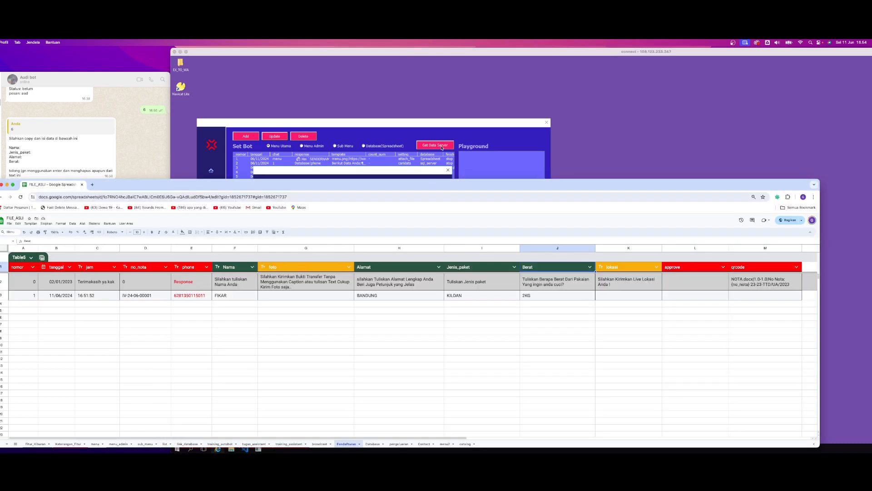
{"action": "left_click", "coordinate": [388, 169]}
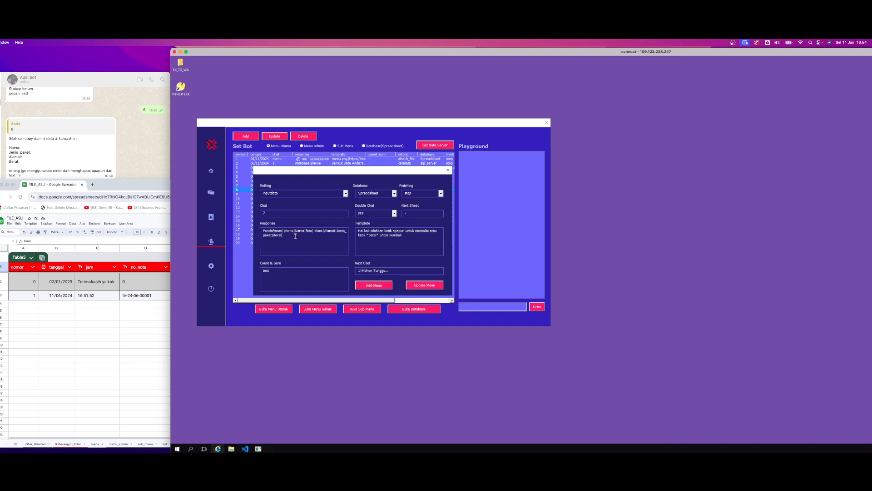
{"action": "double_click", "coordinate": [273, 231]}
{"action": "double_click", "coordinate": [288, 230]}
{"action": "double_click", "coordinate": [276, 231]}
{"action": "double_click", "coordinate": [290, 231]}
{"action": "double_click", "coordinate": [300, 233]}
{"action": "left_click", "coordinate": [165, 267]}
{"action": "left_click", "coordinate": [242, 282]}
{"action": "key", "text": "Right"}
{"action": "key", "text": "Right"}
{"action": "key", "text": "Right"}
{"action": "key", "text": "Right"}
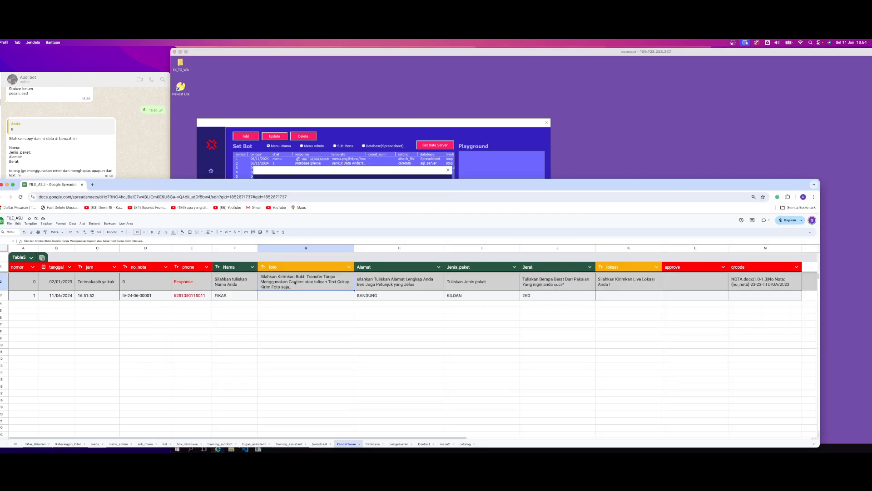
{"action": "left_click", "coordinate": [369, 164]}
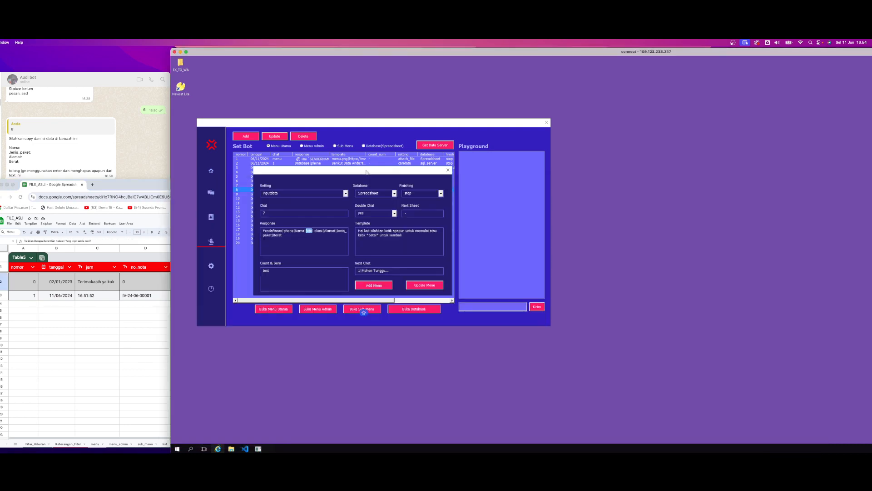
{"action": "double_click", "coordinate": [340, 231]}
{"action": "left_click", "coordinate": [282, 236]}
Read through the chat 7 entry's Template text and highlight its cancel word batal
{"action": "left_click_drag", "start_coordinate": [403, 235], "coordinate": [351, 229]}
{"action": "left_click", "coordinate": [380, 236]}
{"action": "left_click", "coordinate": [410, 236]}
{"action": "left_click_drag", "start_coordinate": [413, 239], "coordinate": [355, 232]}
{"action": "left_click", "coordinate": [368, 240]}
{"action": "double_click", "coordinate": [373, 235]}
{"action": "left_click", "coordinate": [377, 242]}
{"action": "left_click_drag", "start_coordinate": [404, 236], "coordinate": [364, 233]}
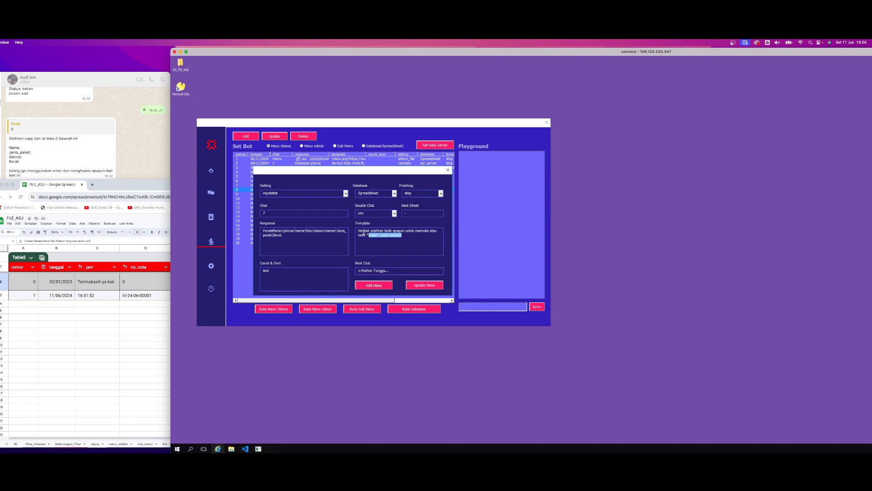
{"action": "left_click", "coordinate": [375, 245]}
{"action": "double_click", "coordinate": [373, 236]}
{"action": "left_click", "coordinate": [377, 241]}
Try retyping the Count & Sum value of the chat 7 entry and revert the edit
{"action": "left_click", "coordinate": [336, 245]}
{"action": "double_click", "coordinate": [276, 270]}
{"action": "left_click", "coordinate": [278, 273]}
{"action": "mouse_move", "coordinate": [268, 271]}
{"action": "left_mouse_down"}
{"action": "mouse_move", "coordinate": [259, 271]}
{"action": "mouse_move", "coordinate": [260, 281]}
{"action": "left_mouse_up"}
{"action": "left_click", "coordinate": [276, 271]}
{"action": "type", "text": "TE"}
{"action": "key", "text": "BackSpace"}
{"action": "key", "text": "BackSpace"}
{"action": "key", "text": "BackSpace"}
{"action": "key", "text": "BackSpace"}
{"action": "key", "text": "BackSpace"}
{"action": "key", "text": "BackSpace"}
Check the Next Chat message and reread the Response field's names from Pendaftaran through phone, Nama, foto, lokasi and Alamat
{"action": "double_click", "coordinate": [367, 271]}
{"action": "left_click", "coordinate": [392, 272]}
{"action": "double_click", "coordinate": [275, 231]}
{"action": "double_click", "coordinate": [289, 231]}
{"action": "double_click", "coordinate": [300, 230]}
{"action": "double_click", "coordinate": [309, 231]}
{"action": "double_click", "coordinate": [319, 231]}
{"action": "double_click", "coordinate": [309, 230]}
{"action": "double_click", "coordinate": [318, 231]}
{"action": "double_click", "coordinate": [309, 231]}
{"action": "left_click", "coordinate": [329, 232]}
{"action": "double_click", "coordinate": [329, 230]}
{"action": "double_click", "coordinate": [301, 230]}
{"action": "double_click", "coordinate": [310, 231]}
Save the updated chat 7 entry and send 7 to the bot in the WhatsApp chat
{"action": "left_click", "coordinate": [289, 237]}
{"action": "left_click", "coordinate": [425, 285]}
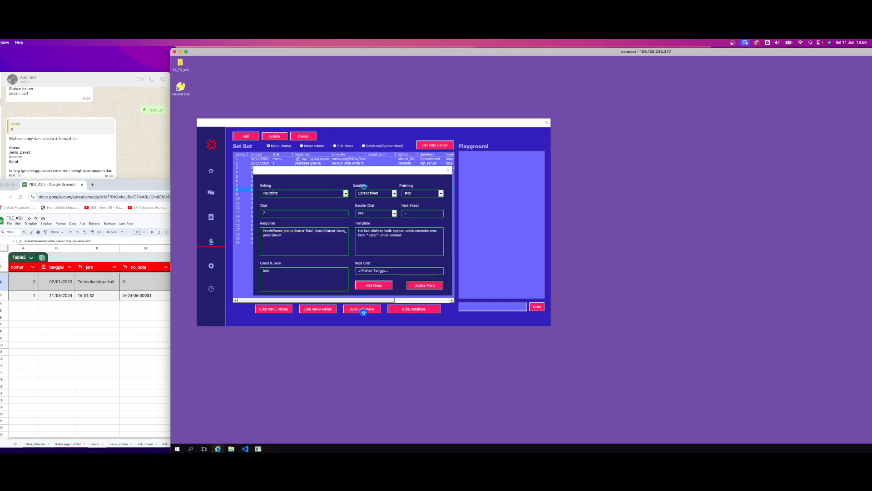
{"action": "left_click", "coordinate": [662, 273]}
{"action": "left_click", "coordinate": [121, 146]}
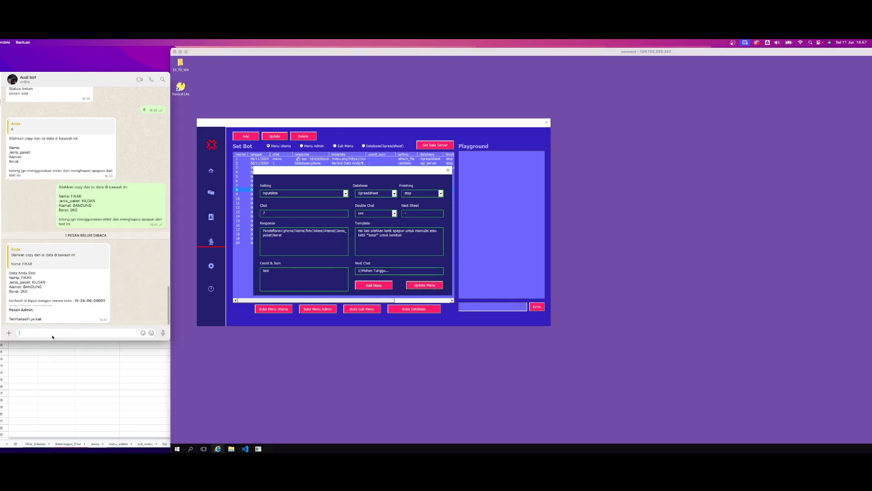
{"action": "type", "text": "7"}
{"action": "key", "text": "Return"}
Glance at the Pendaftaran sheet in the spreadsheet and close the chat 7 entry's edit window
{"action": "left_click", "coordinate": [168, 404]}
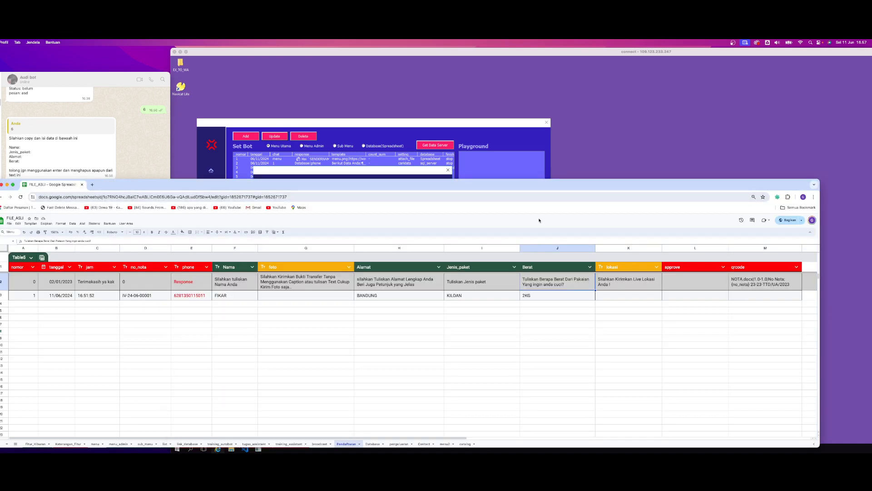
{"action": "left_click", "coordinate": [461, 178]}
{"action": "left_click", "coordinate": [448, 170]}
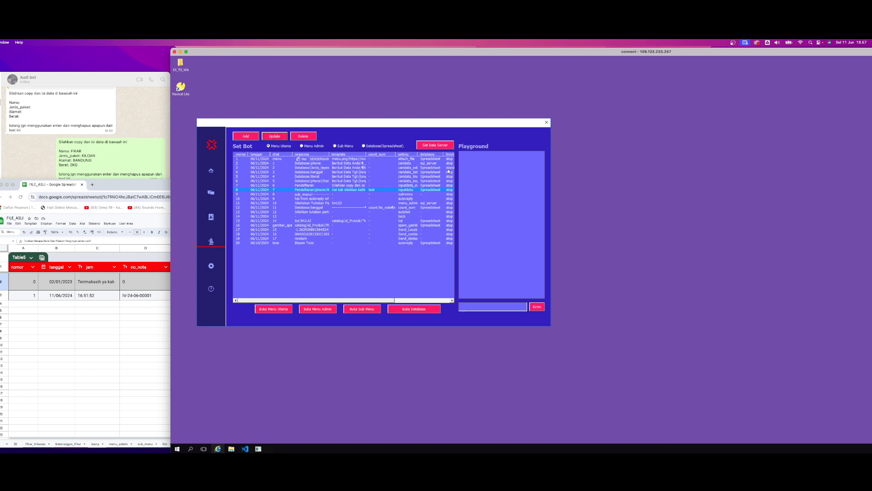
Fetch the Pendaftaran sheet's data from the Spreadsheet database server into the Set Bot table
{"action": "left_click", "coordinate": [395, 147]}
{"action": "left_click", "coordinate": [433, 145]}
{"action": "left_click", "coordinate": [675, 241]}
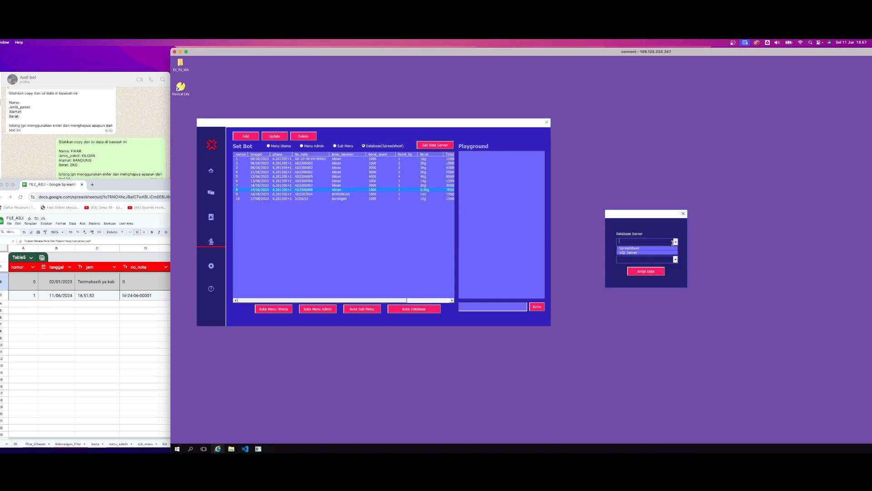
{"action": "left_click", "coordinate": [638, 249]}
{"action": "left_click", "coordinate": [638, 250]}
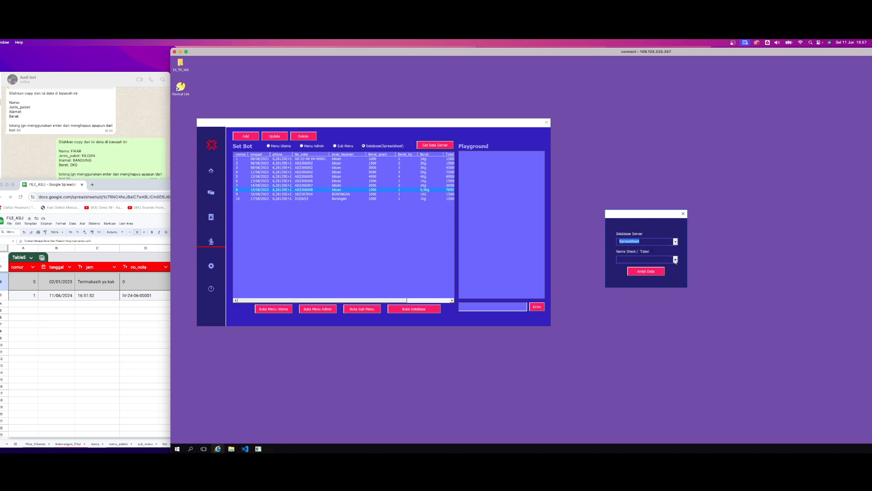
{"action": "left_click", "coordinate": [676, 259]}
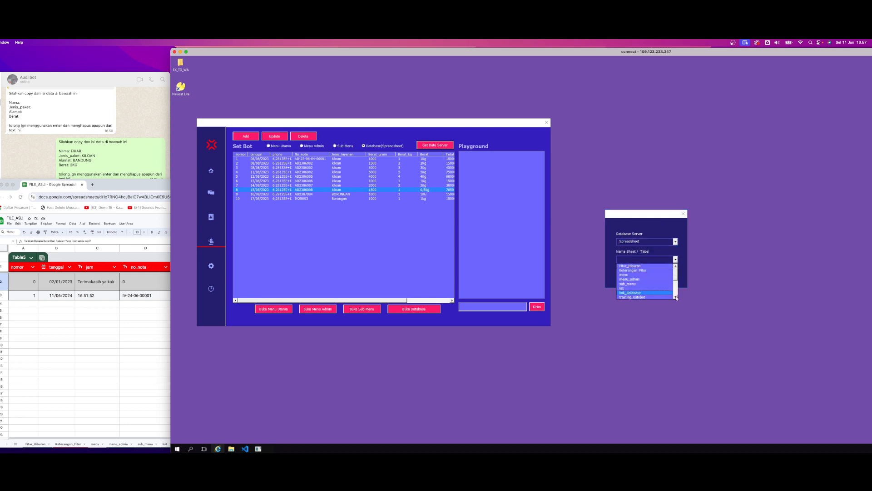
{"action": "scroll", "coordinate": [676, 291], "scroll_direction": "down", "scroll_amount": 2}
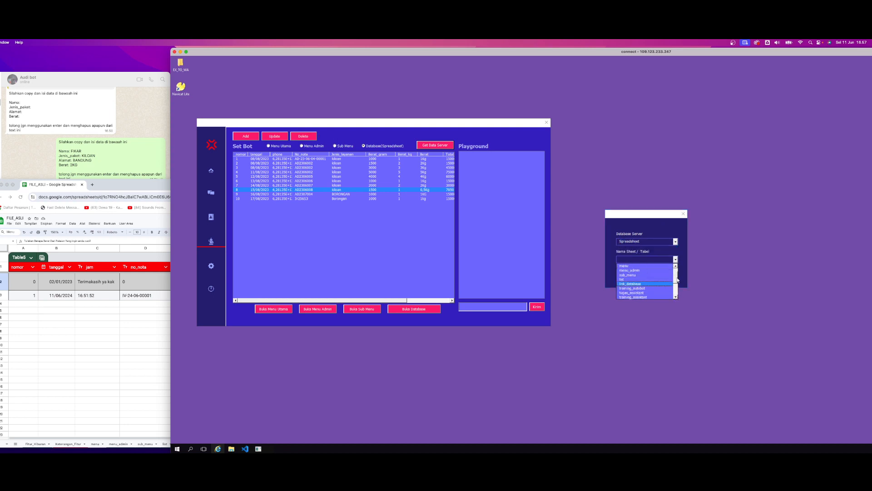
{"action": "left_click_drag", "start_coordinate": [677, 279], "coordinate": [677, 286]}
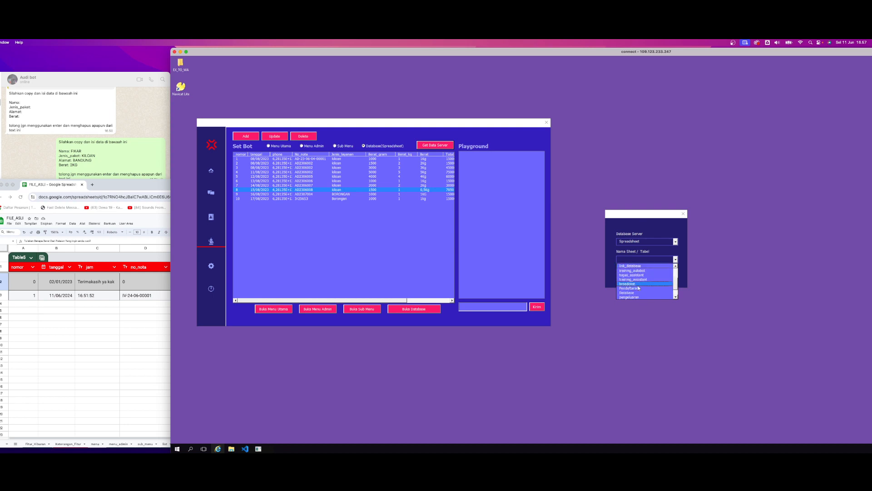
{"action": "left_click", "coordinate": [632, 288]}
{"action": "left_click", "coordinate": [643, 274]}
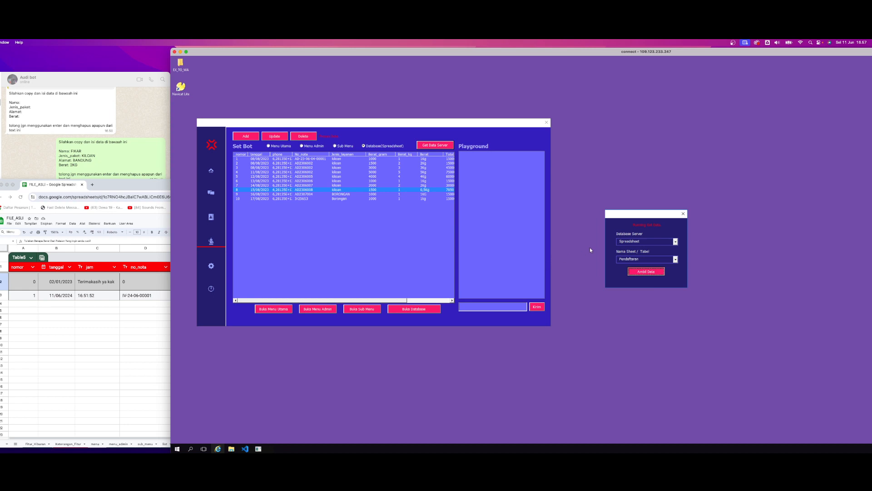
{"action": "left_click", "coordinate": [667, 274]}
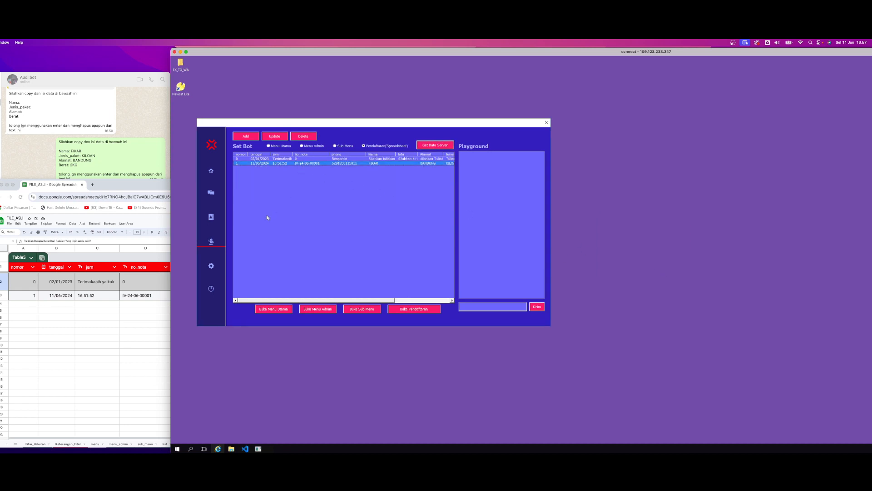
Check the Pendaftaran sheet and highlight part of the bot's reply to message 7 in the WhatsApp chat
{"action": "left_click", "coordinate": [102, 339]}
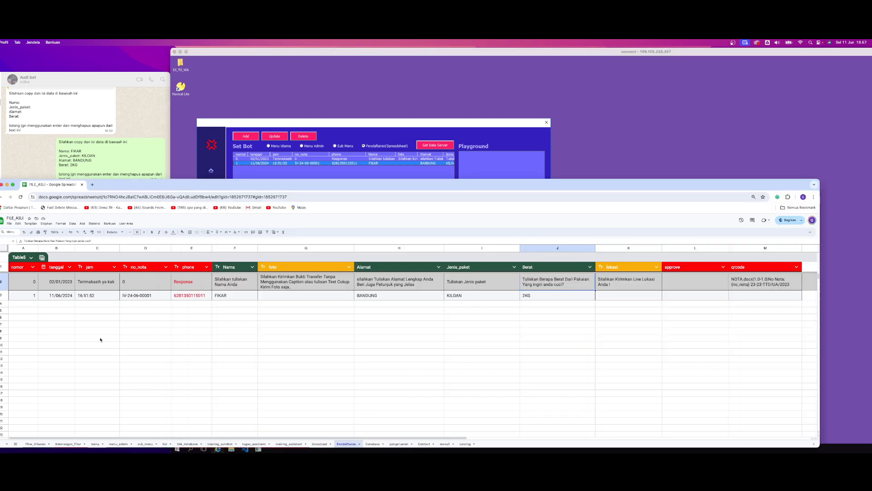
{"action": "left_click", "coordinate": [143, 151]}
{"action": "left_click_drag", "start_coordinate": [18, 314], "coordinate": [35, 315]}
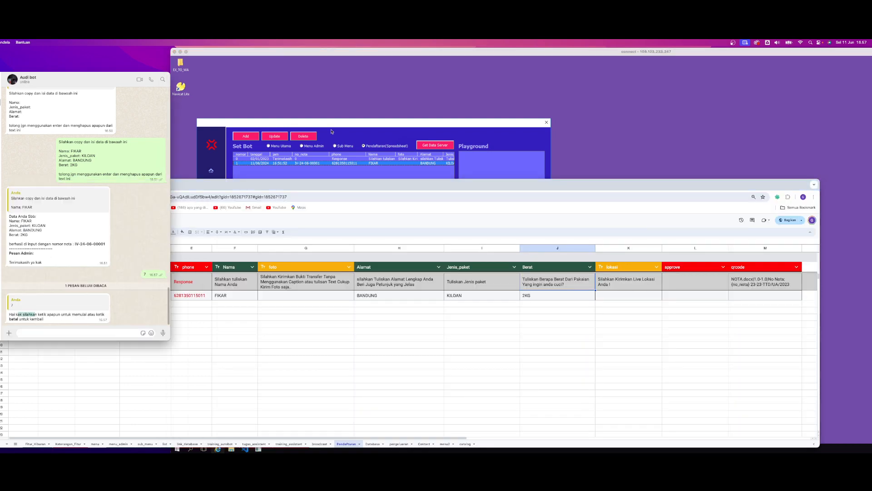
Reopen the chat 7 entry from Menu Utama for updating and highlight its Template text
{"action": "left_click", "coordinate": [348, 132]}
{"action": "left_click", "coordinate": [275, 147]}
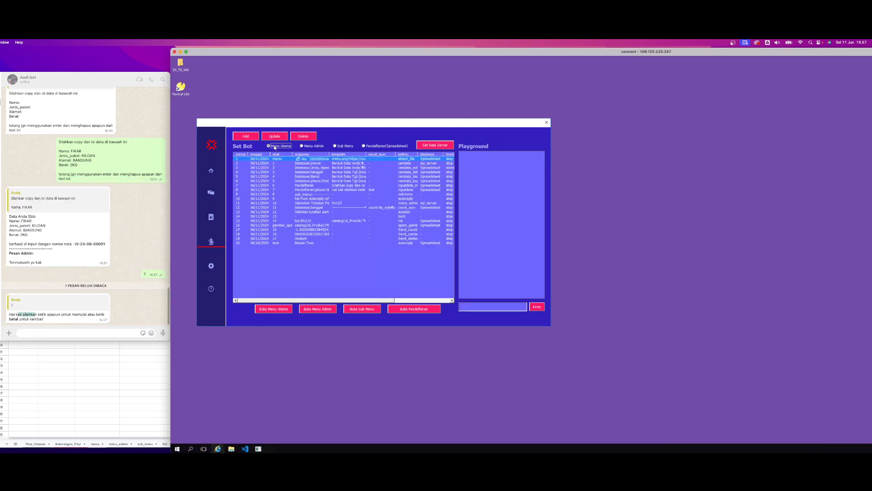
{"action": "left_click", "coordinate": [413, 190]}
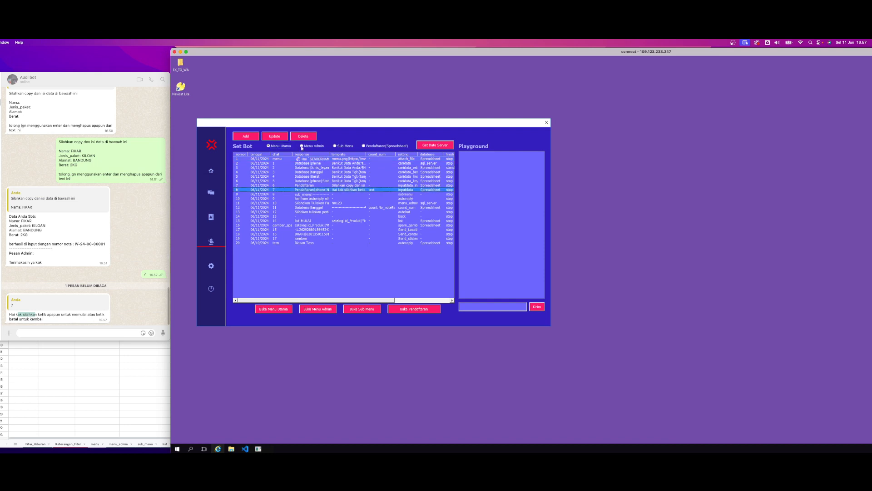
{"action": "left_click", "coordinate": [276, 136]}
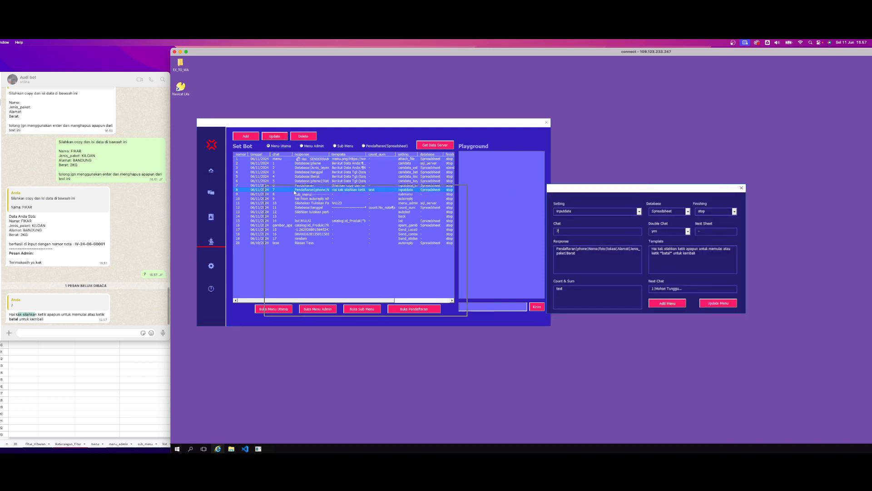
{"action": "left_click_drag", "start_coordinate": [578, 192], "coordinate": [293, 192]}
{"action": "left_click_drag", "start_coordinate": [421, 257], "coordinate": [335, 249]}
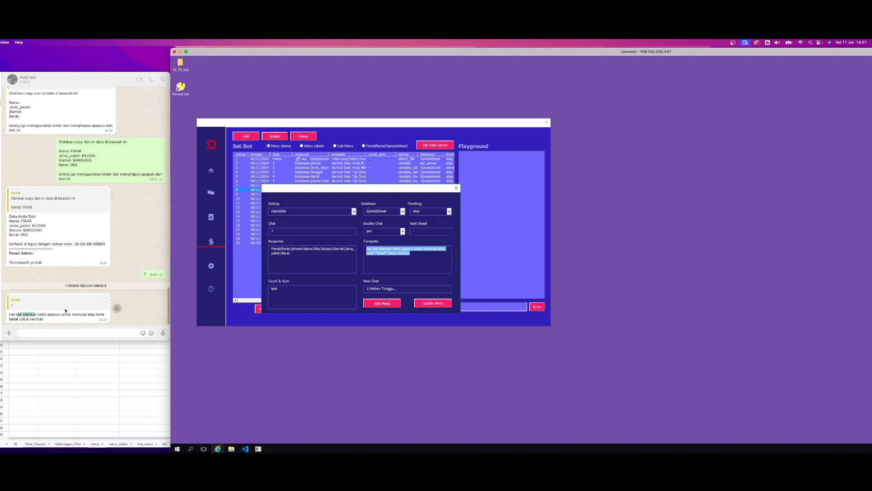
Reply ok to the bot in the WhatsApp chat to start the step-by-step registration
{"action": "left_click", "coordinate": [49, 332]}
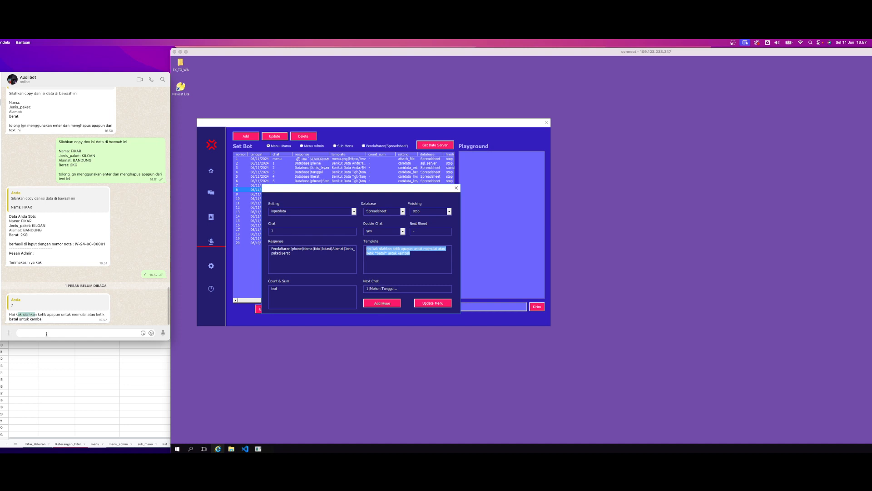
{"action": "type", "text": "ok"}
{"action": "key", "text": "Return"}
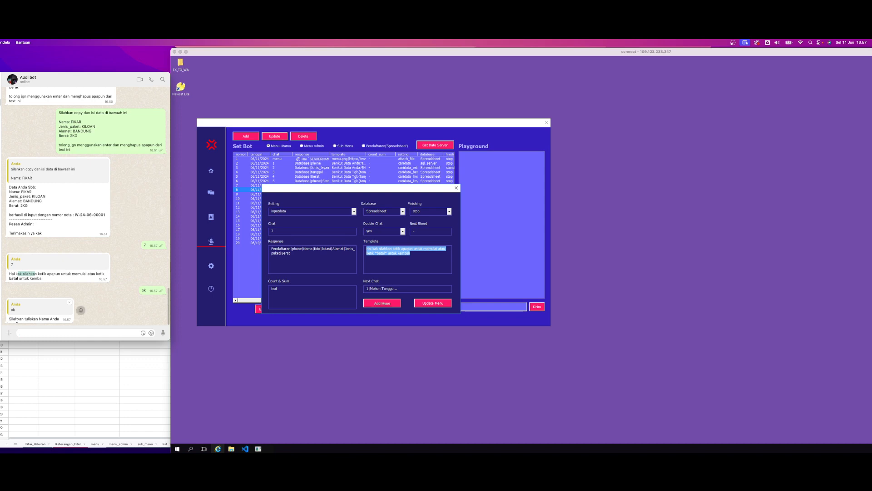
Highlight Nama in the chat 7 entry's Response field and place the spreadsheet window below the chat and bot windows
{"action": "left_click", "coordinate": [130, 380]}
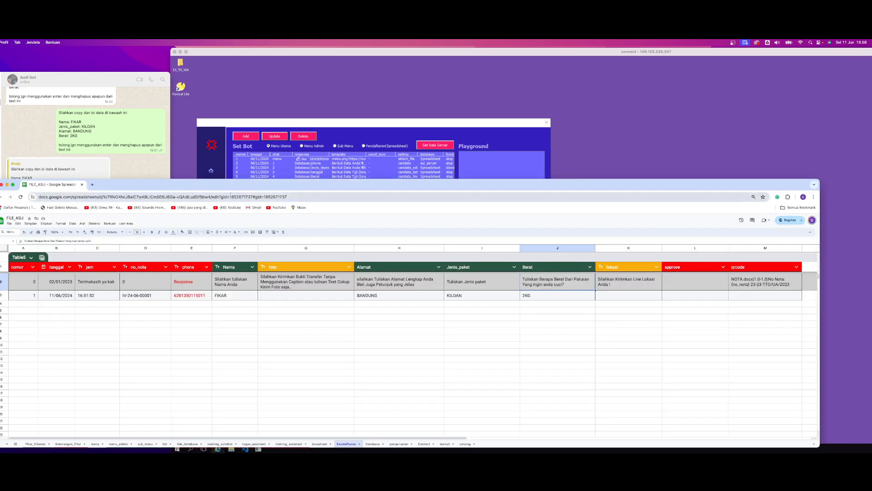
{"action": "left_click_drag", "start_coordinate": [228, 189], "coordinate": [412, 267]}
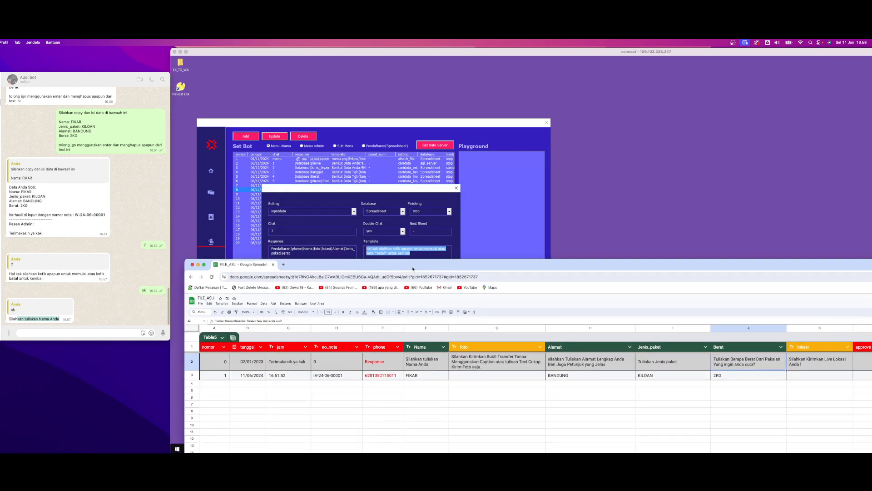
{"action": "left_click", "coordinate": [309, 251]}
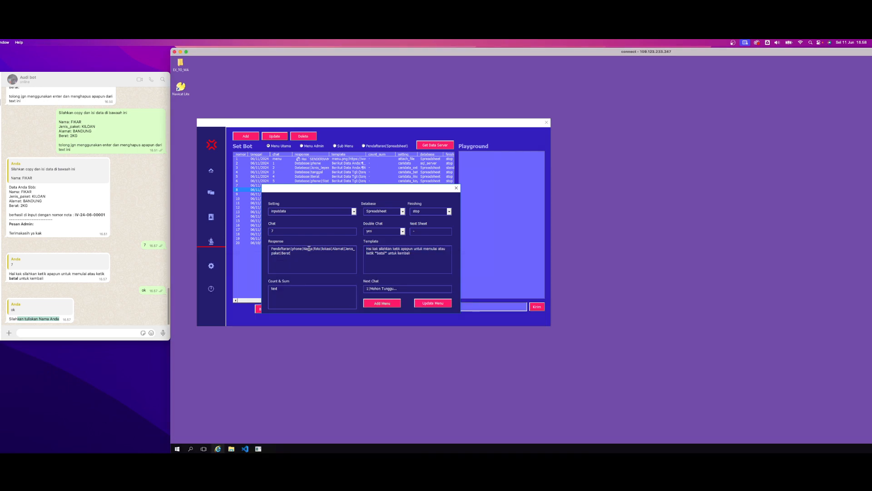
{"action": "double_click", "coordinate": [309, 251]}
{"action": "mouse_move", "coordinate": [246, 452]}
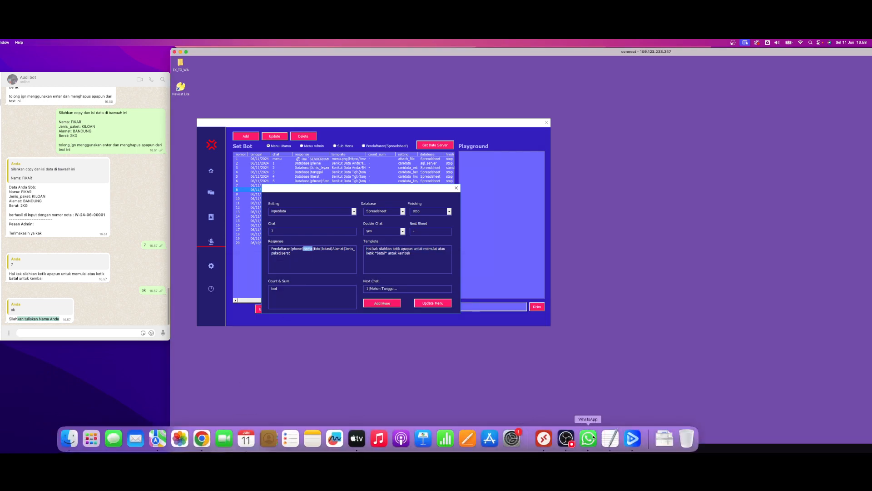
{"action": "left_click", "coordinate": [201, 439]}
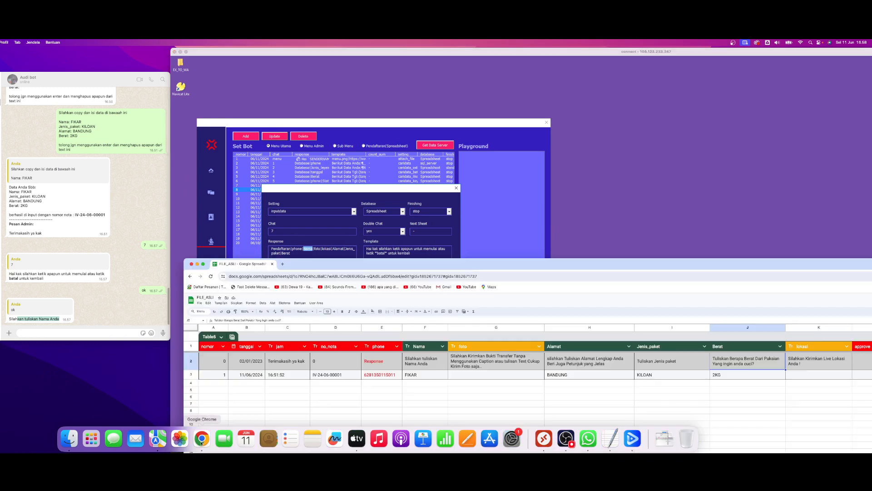
{"action": "left_click_drag", "start_coordinate": [335, 263], "coordinate": [148, 346]}
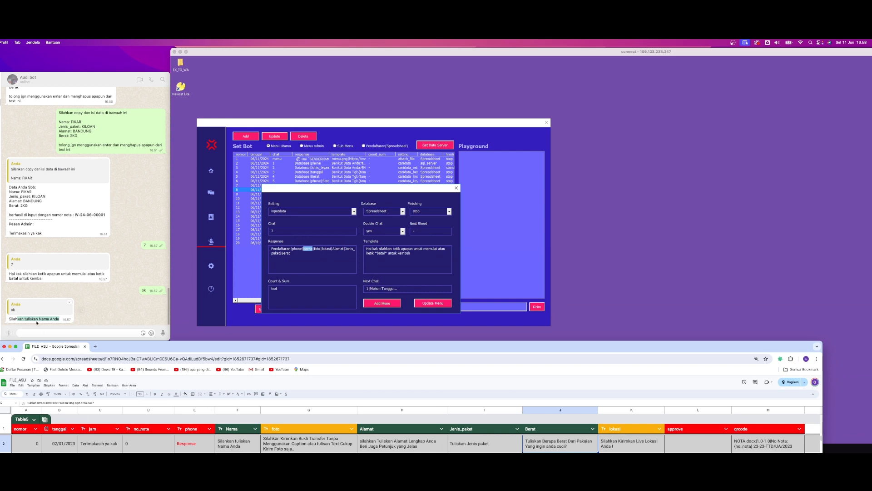
Select the Nama question cell in the Pendaftaran sheet and answer the bot's question with the customer's name
{"action": "left_click", "coordinate": [45, 334]}
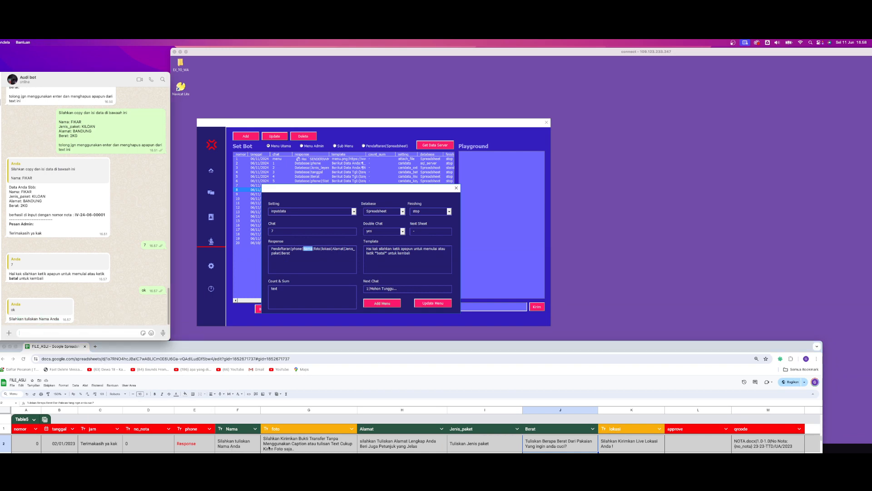
{"action": "left_click", "coordinate": [237, 447]}
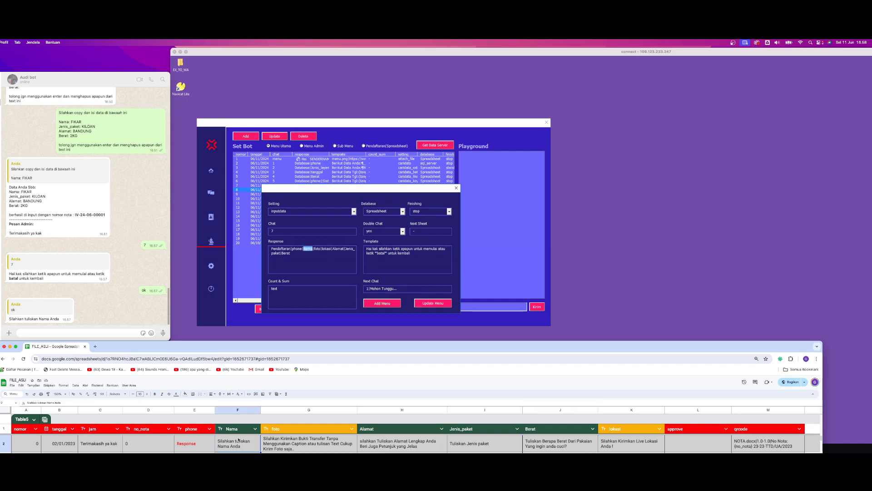
{"action": "left_click", "coordinate": [33, 332]}
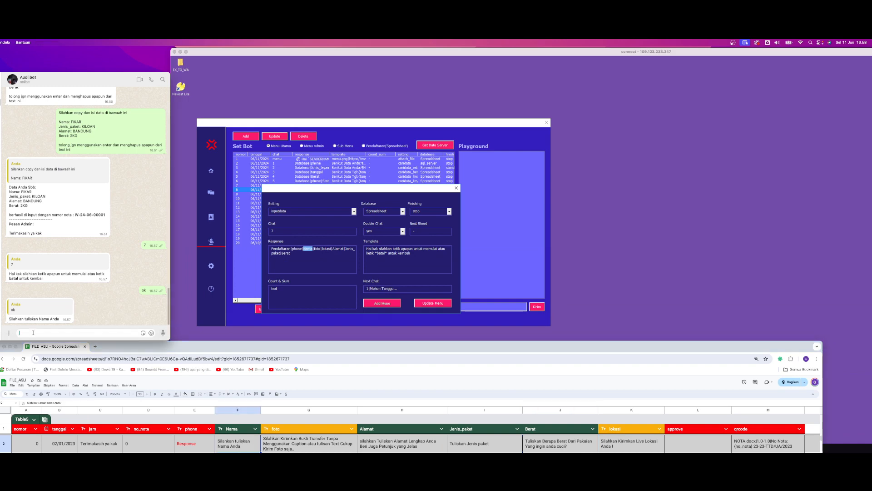
{"action": "type", "text": "Piddin"}
{"action": "key", "text": "Return"}
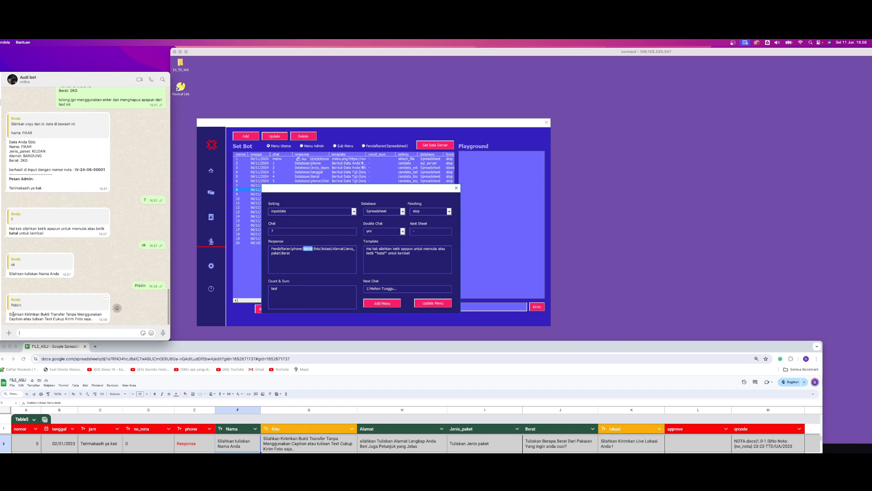
Highlight the bot's transfer-proof request, switch to WhatsApp on the phone and test it with the text replies Oekkw and Bdnsns
{"action": "left_click_drag", "start_coordinate": [13, 314], "coordinate": [123, 328]}
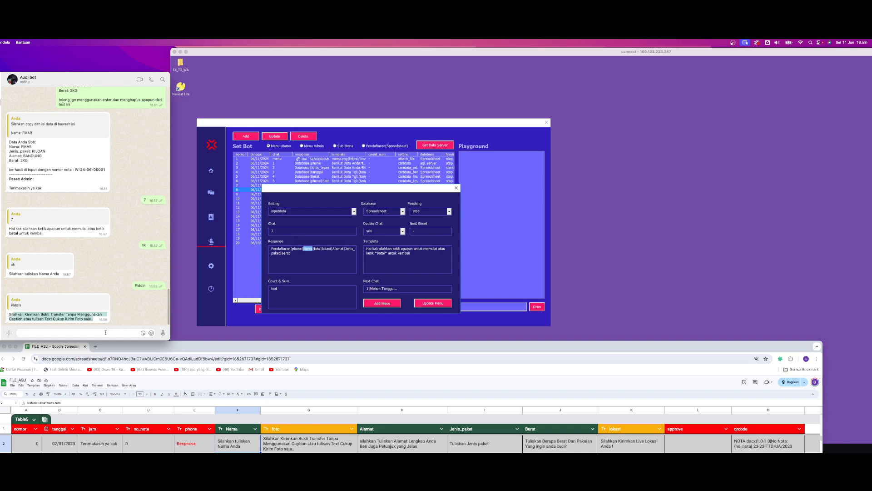
{"action": "left_click", "coordinate": [105, 332]}
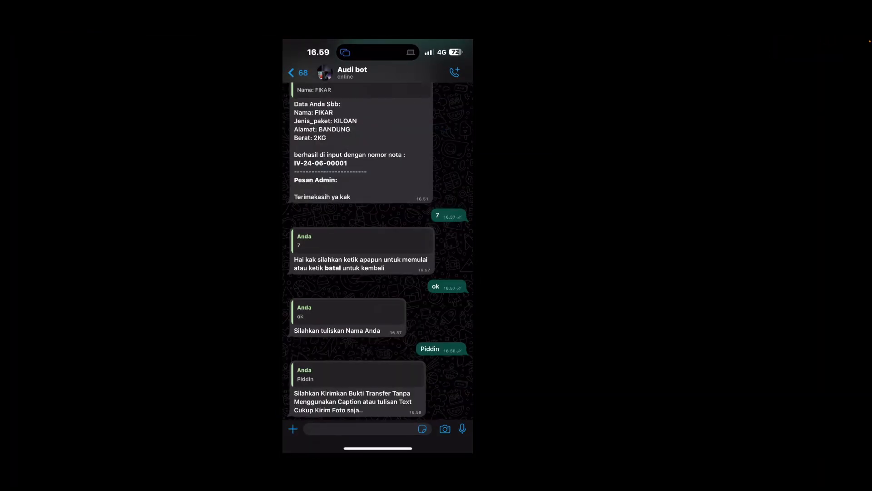
{"action": "scroll", "coordinate": [377, 250], "scroll_direction": "down", "scroll_amount": 1}
{"action": "left_click", "coordinate": [360, 428]}
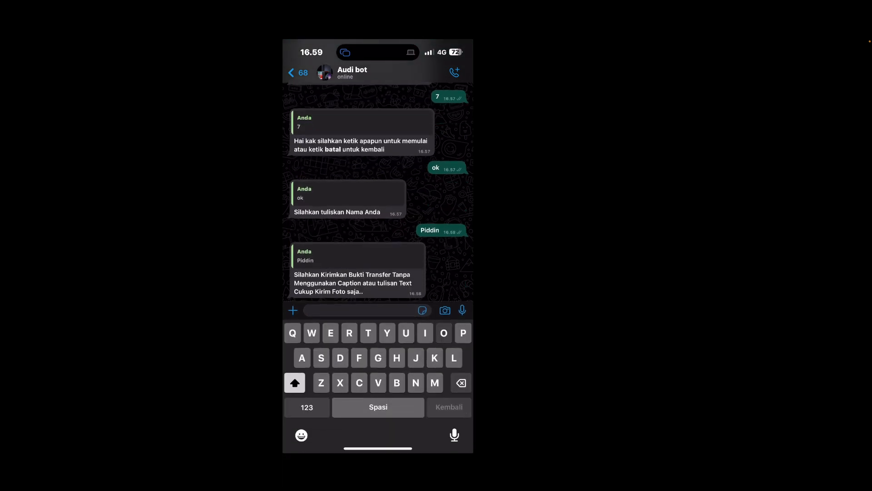
{"action": "type", "text": "Oekkw"}
{"action": "left_click", "coordinate": [462, 310]}
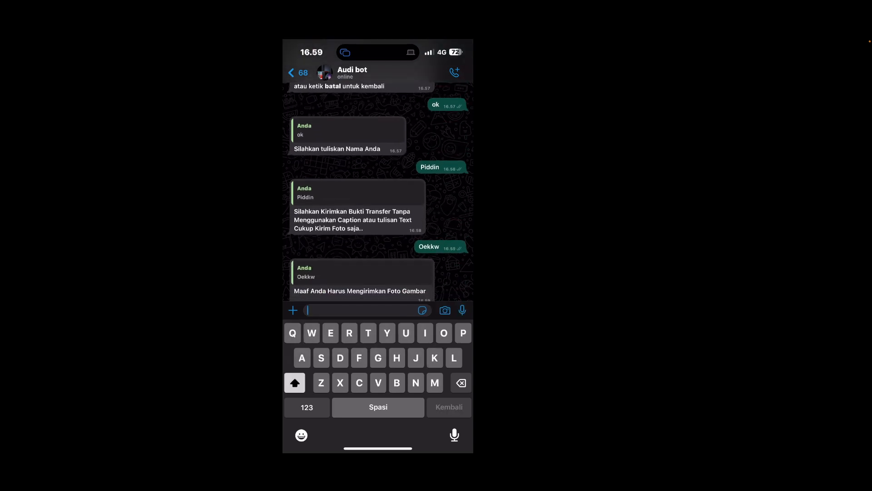
{"action": "type", "text": "Bdnsns"}
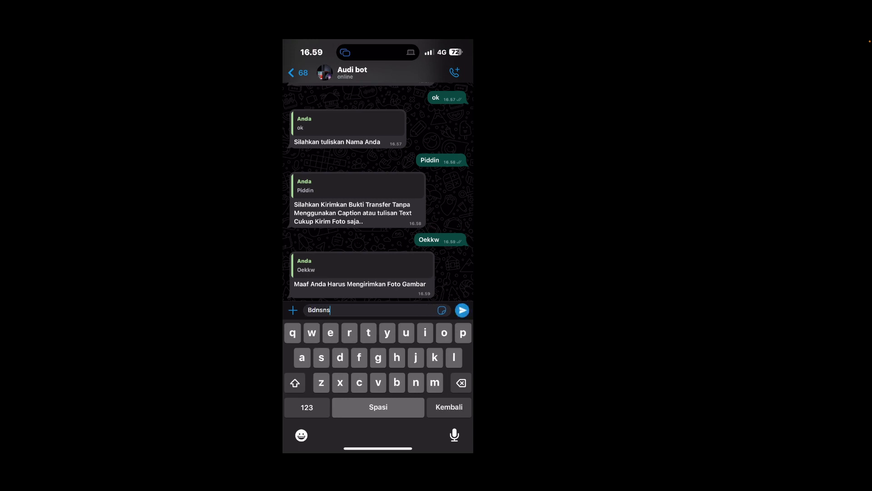
{"action": "left_click", "coordinate": [462, 310]}
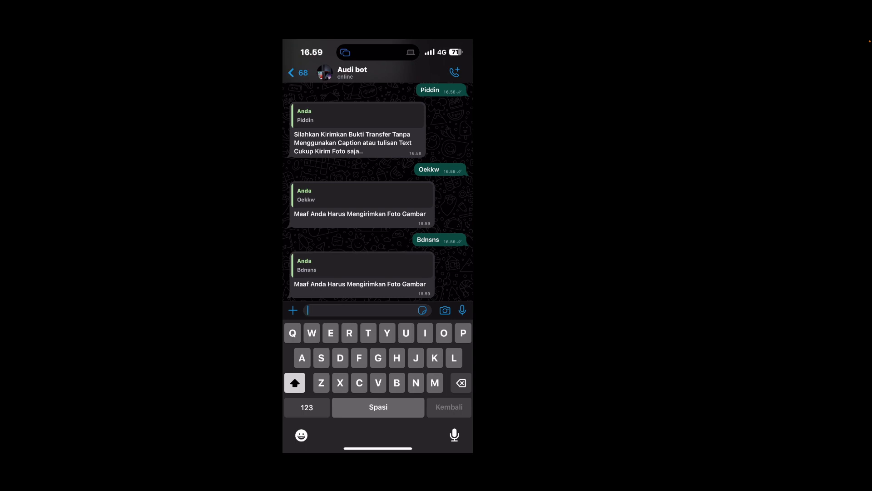
Send the bank transfer receipt photo to the bot without a caption
{"action": "left_click", "coordinate": [445, 310]}
{"action": "left_click", "coordinate": [305, 336]}
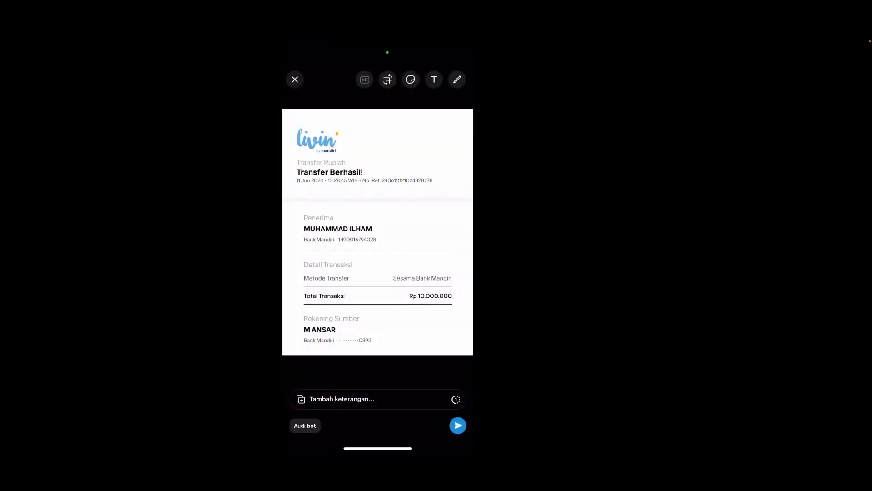
{"action": "left_click", "coordinate": [458, 426]}
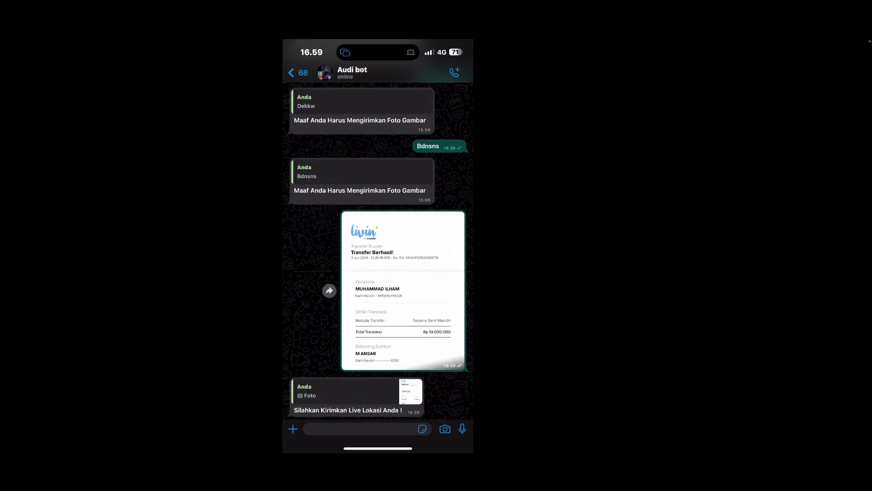
Test the bot's live location request with the text replies Oekkw and Jdjdk
{"action": "left_click", "coordinate": [361, 429]}
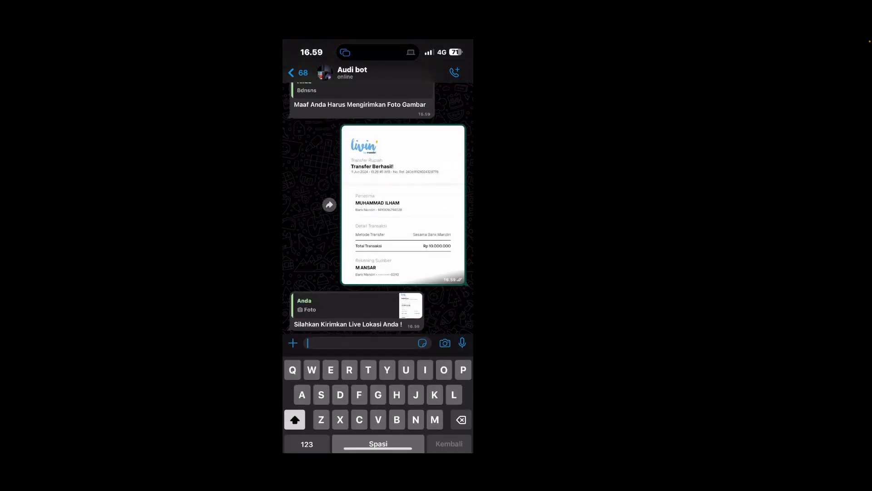
{"action": "type", "text": "Oekkw"}
{"action": "left_click", "coordinate": [463, 310]}
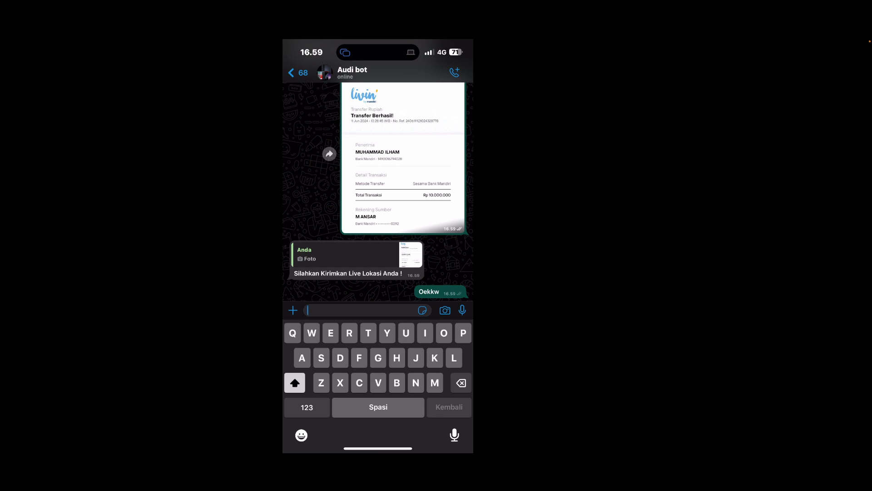
{"action": "type", "text": "Jd"}
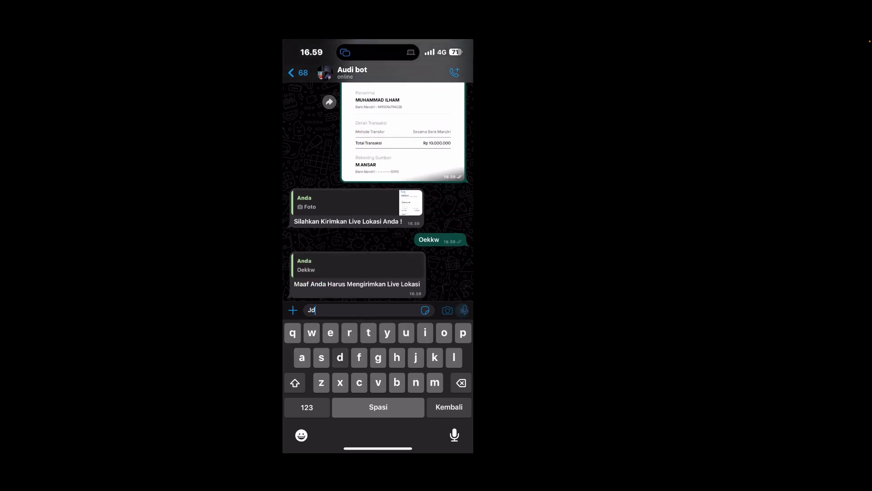
{"action": "type", "text": "jdk"}
{"action": "left_click", "coordinate": [463, 310]}
Try out a 15-minute live location share, cancel it and send the current location to the bot instead
{"action": "left_click", "coordinate": [293, 310]}
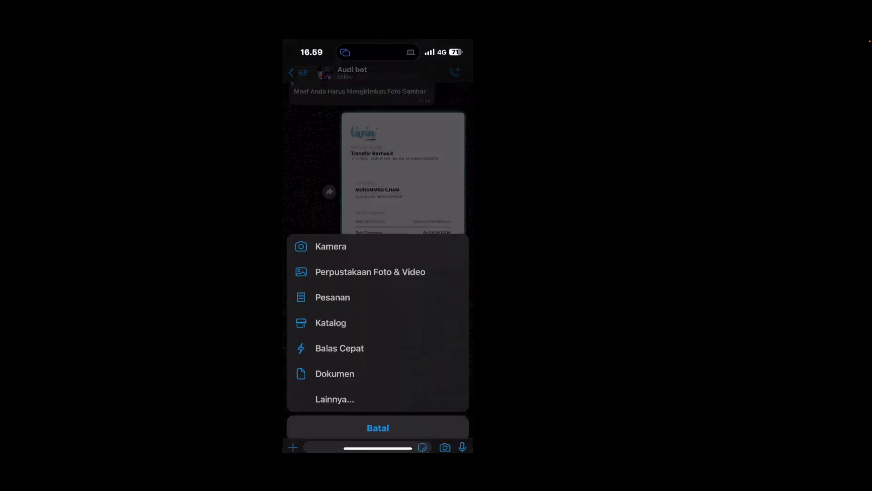
{"action": "left_click", "coordinate": [335, 392]}
{"action": "left_click", "coordinate": [378, 316]}
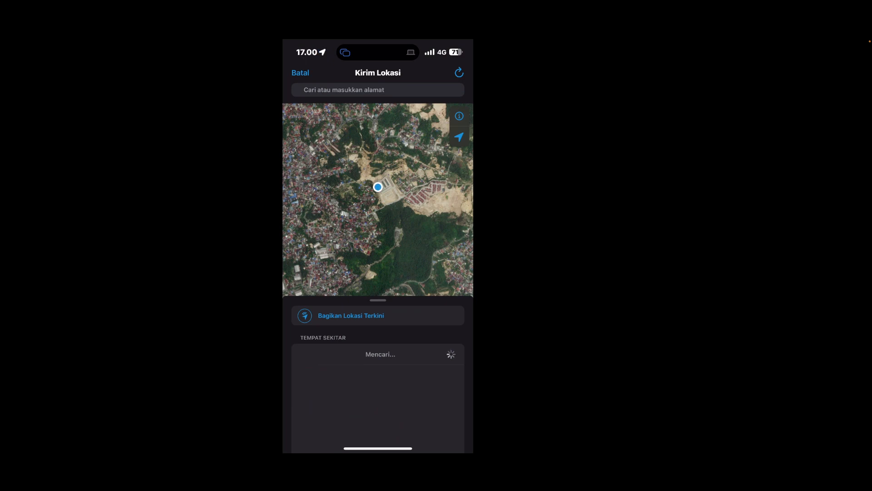
{"action": "left_click_drag", "start_coordinate": [378, 301], "coordinate": [379, 321]}
{"action": "left_click", "coordinate": [378, 313]}
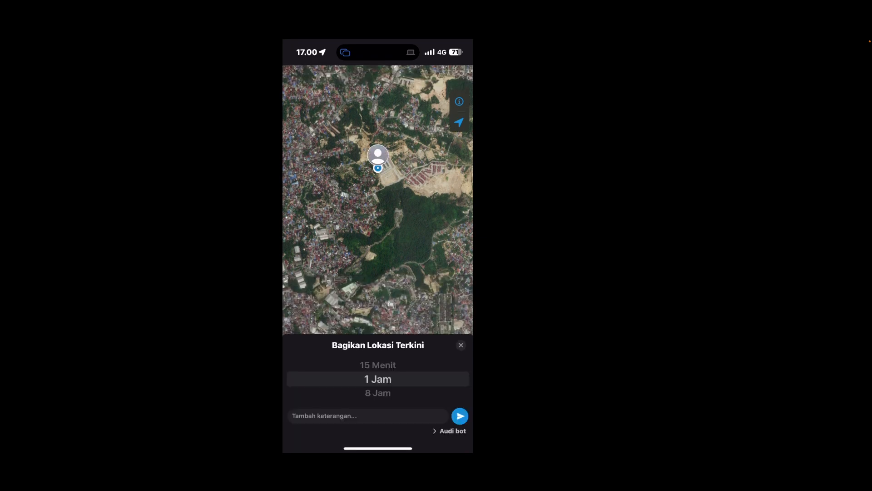
{"action": "scroll", "coordinate": [377, 379], "scroll_direction": "up", "scroll_amount": 1}
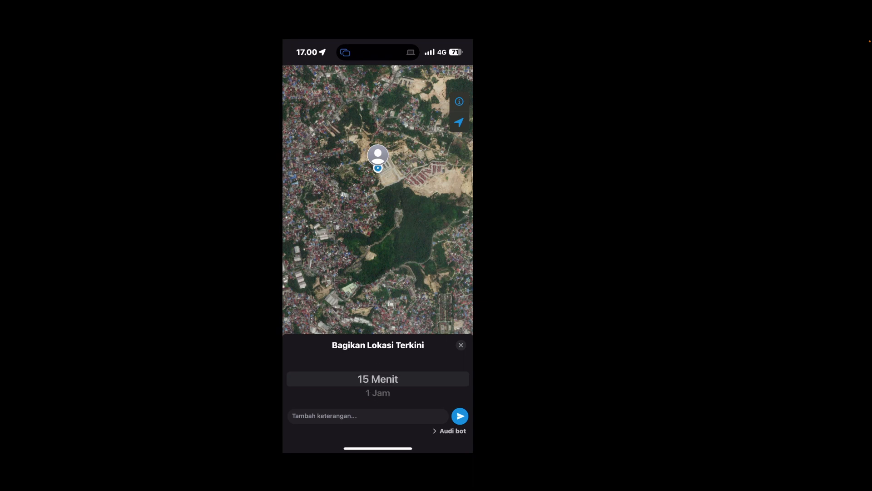
{"action": "left_click", "coordinate": [461, 345]}
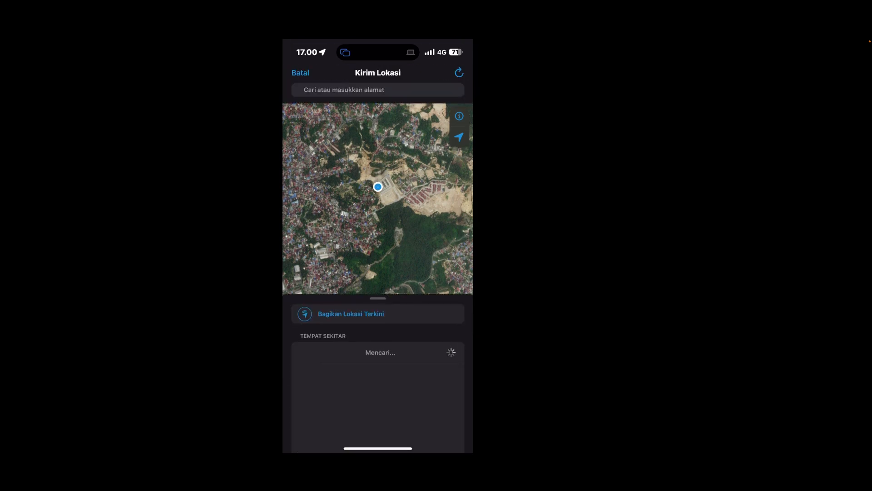
{"action": "left_click", "coordinate": [377, 353]}
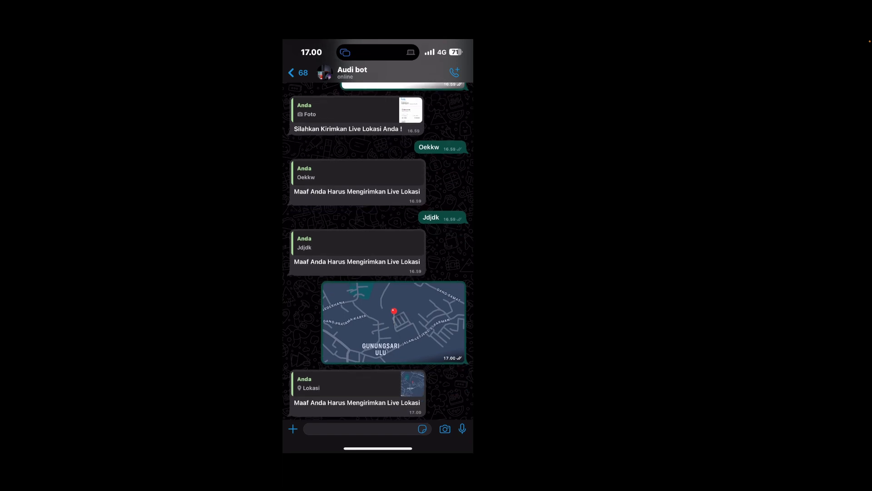
Send the text reply Bdnsn to the bot's live location request
{"action": "left_click", "coordinate": [361, 429]}
{"action": "type", "text": "Bdnsn"}
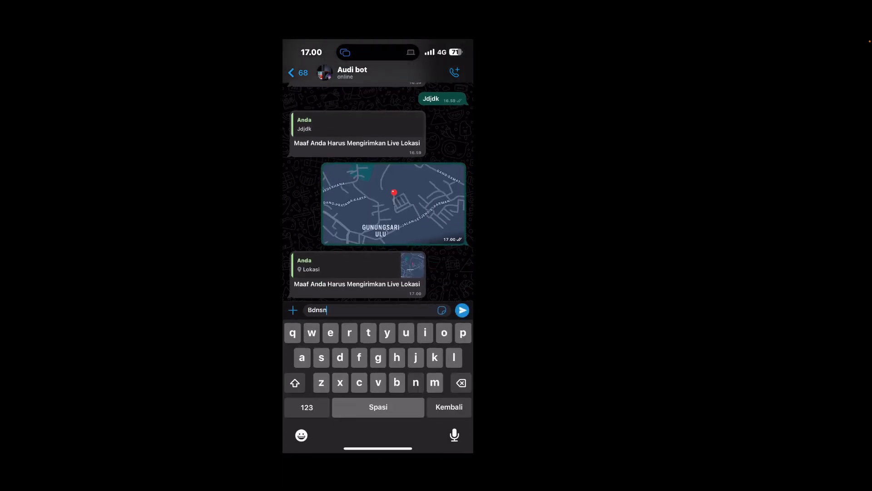
{"action": "left_click", "coordinate": [462, 310]}
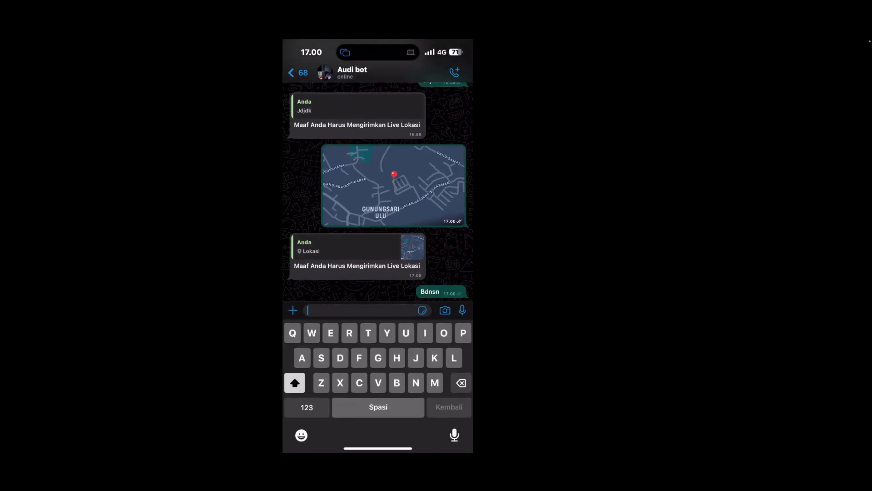
Inspect the current position on the map and send the current location to the bot a second time
{"action": "left_click", "coordinate": [293, 310]}
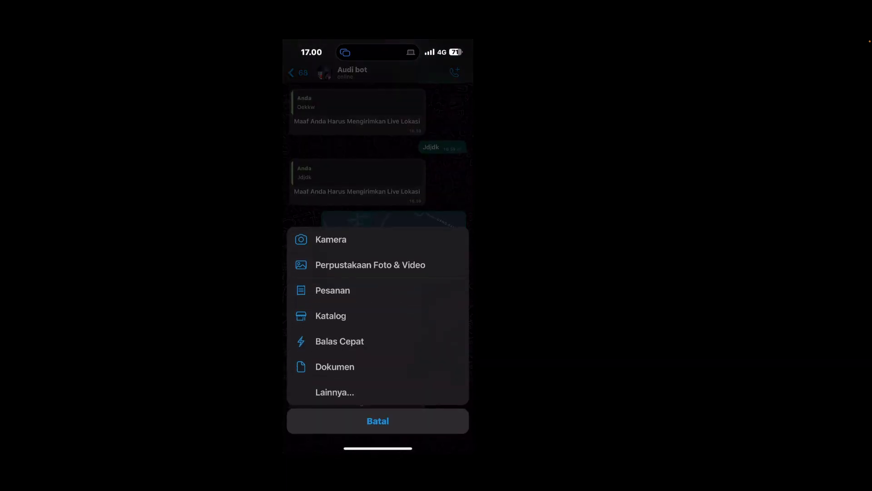
{"action": "left_click", "coordinate": [335, 391]}
{"action": "left_click", "coordinate": [328, 315]}
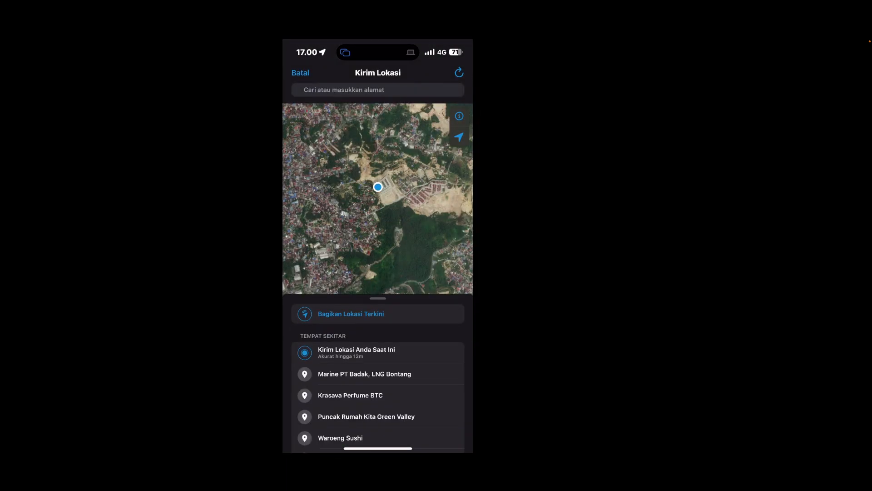
{"action": "scroll", "coordinate": [378, 199], "scroll_direction": "up", "scroll_amount": 5}
{"action": "left_click_drag", "start_coordinate": [378, 168], "coordinate": [364, 281]}
{"action": "scroll", "coordinate": [378, 199], "scroll_direction": "up", "scroll_amount": 3}
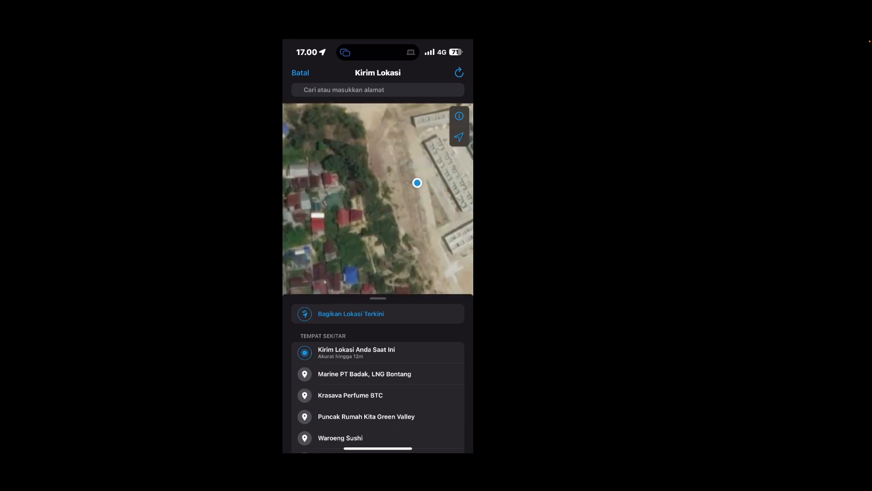
{"action": "left_click_drag", "start_coordinate": [396, 182], "coordinate": [347, 253]}
{"action": "left_click_drag", "start_coordinate": [378, 227], "coordinate": [374, 187]}
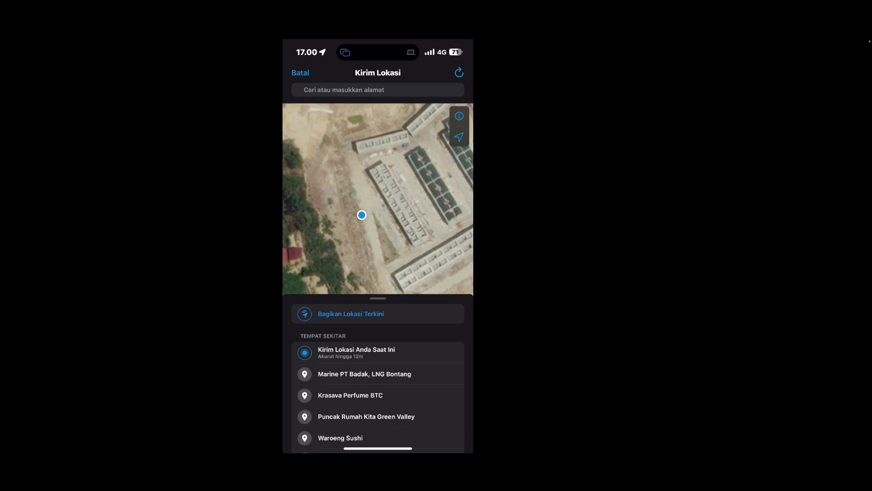
{"action": "left_click", "coordinate": [357, 352]}
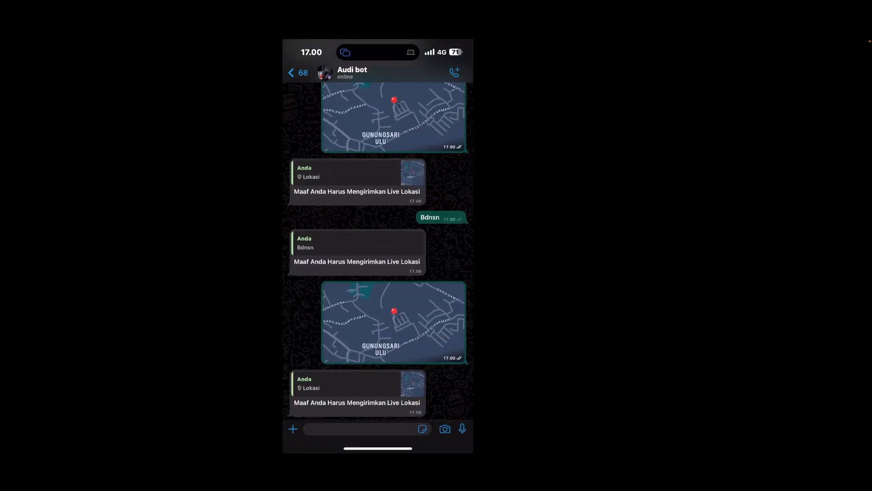
Share the live location with the bot for 15 minutes
{"action": "left_click", "coordinate": [293, 429]}
{"action": "left_click", "coordinate": [335, 392]}
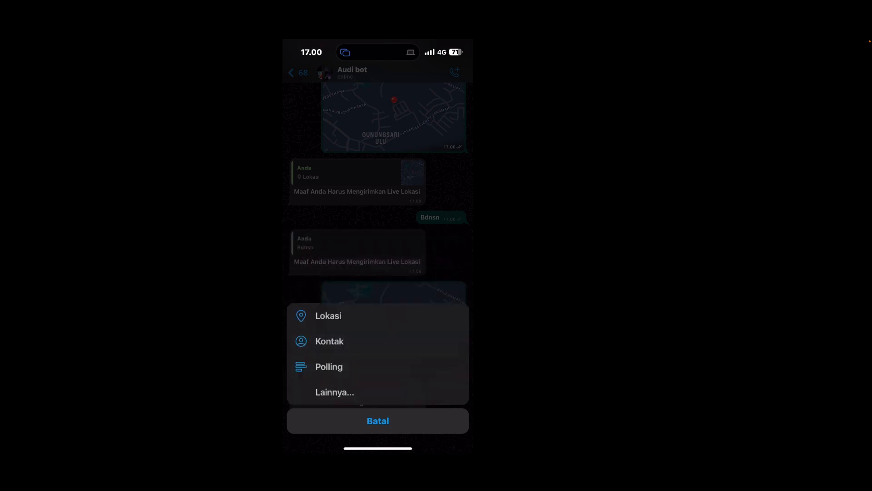
{"action": "left_click", "coordinate": [328, 315]}
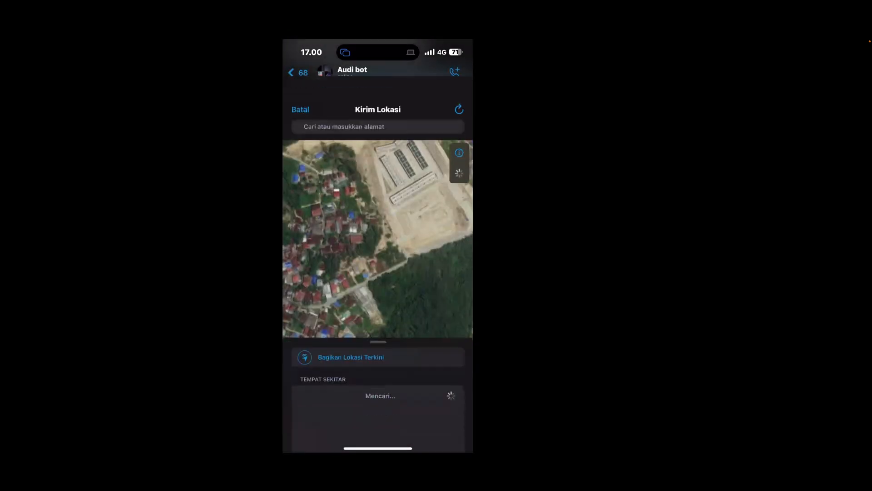
{"action": "left_click", "coordinate": [351, 313]}
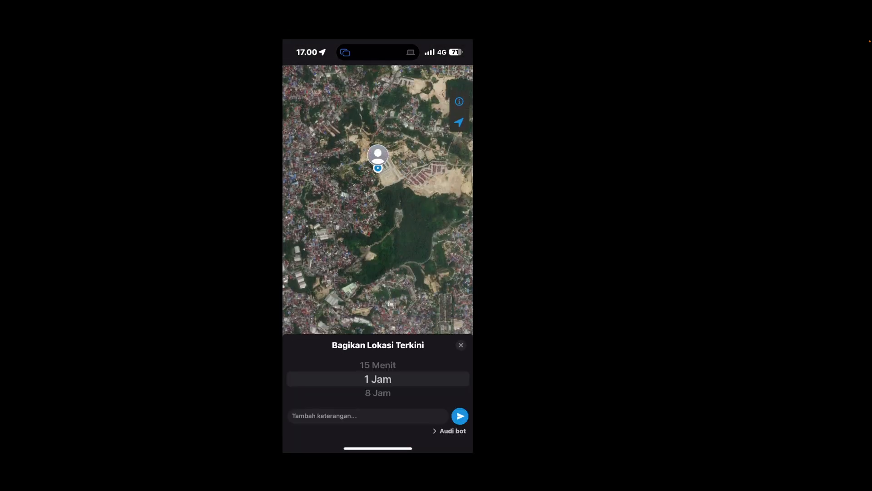
{"action": "scroll", "coordinate": [377, 379], "scroll_direction": "up", "scroll_amount": 1}
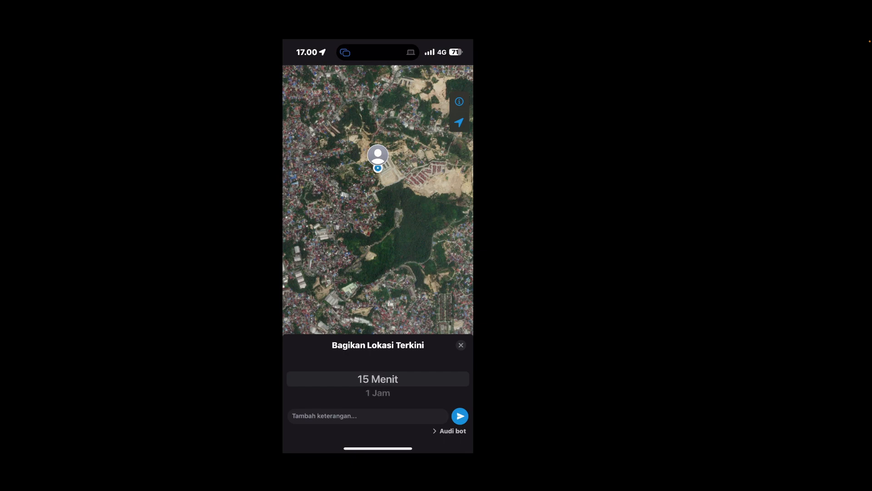
{"action": "left_click", "coordinate": [460, 415]}
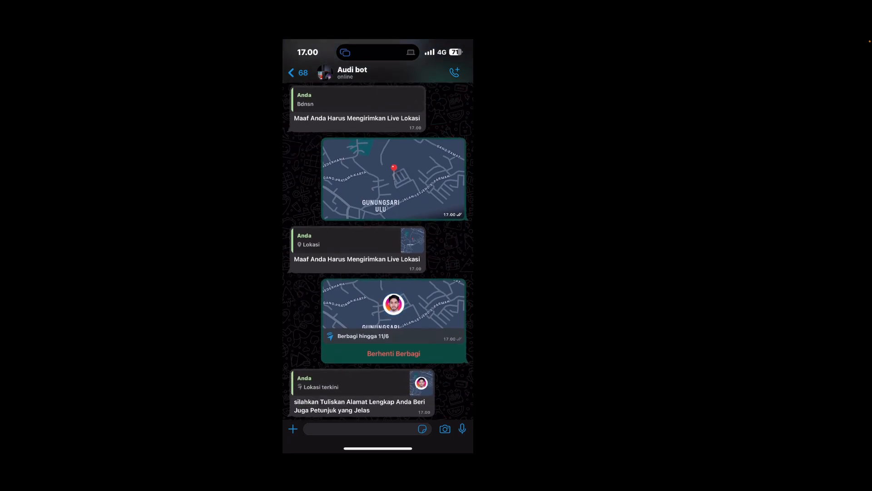
Answer the bot's address question with Balikpapan and its package type question with Kiloan
{"action": "left_click", "coordinate": [361, 429]}
{"action": "type", "text": "Balikpapan"}
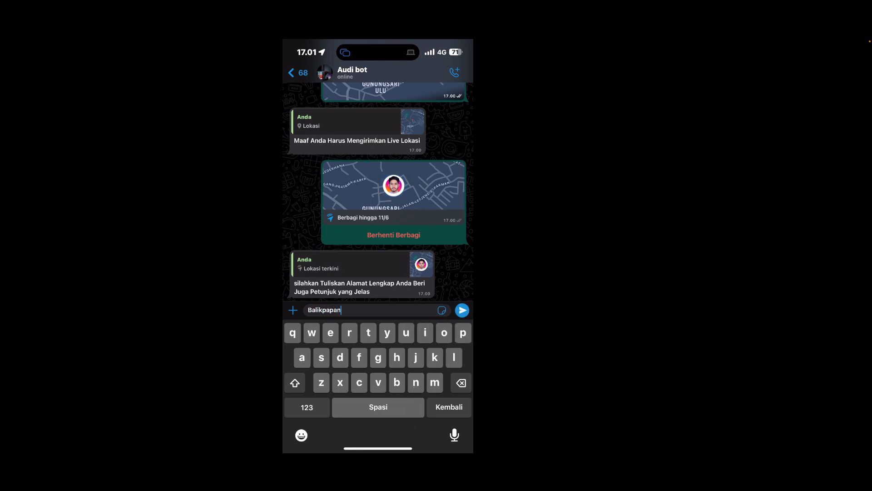
{"action": "left_click", "coordinate": [462, 310]}
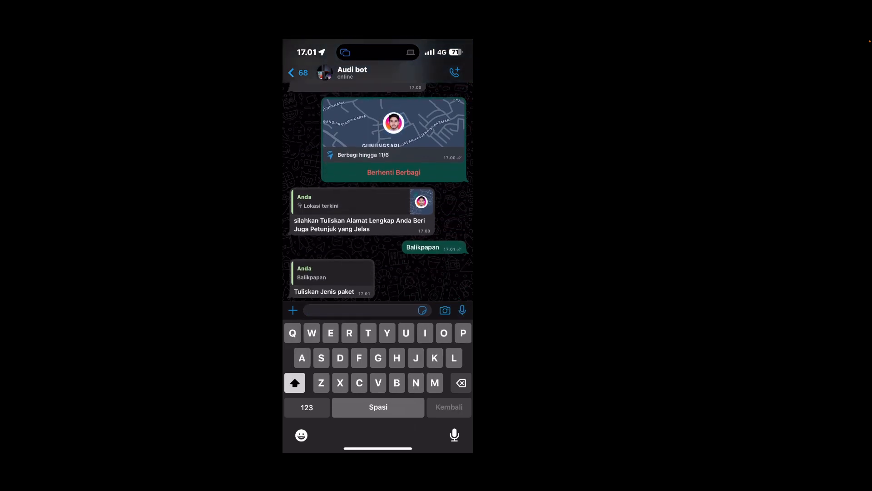
{"action": "type", "text": "K"}
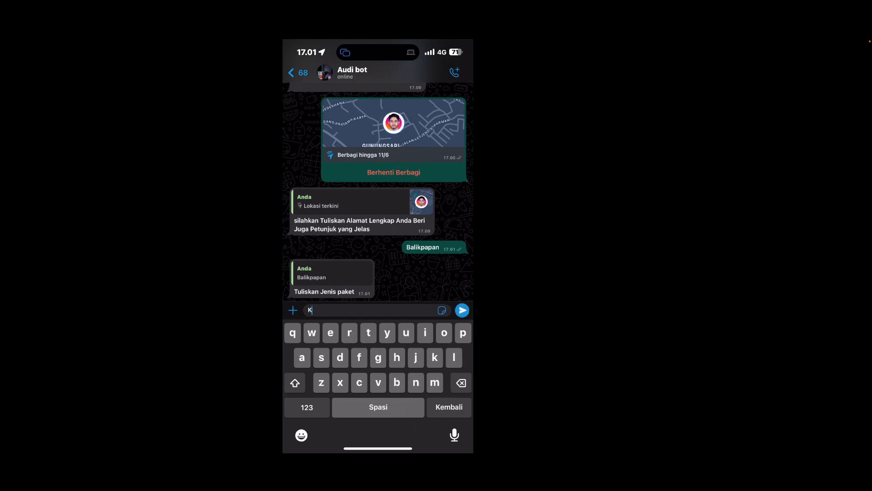
{"action": "type", "text": "liloan"}
{"action": "left_click", "coordinate": [462, 310]}
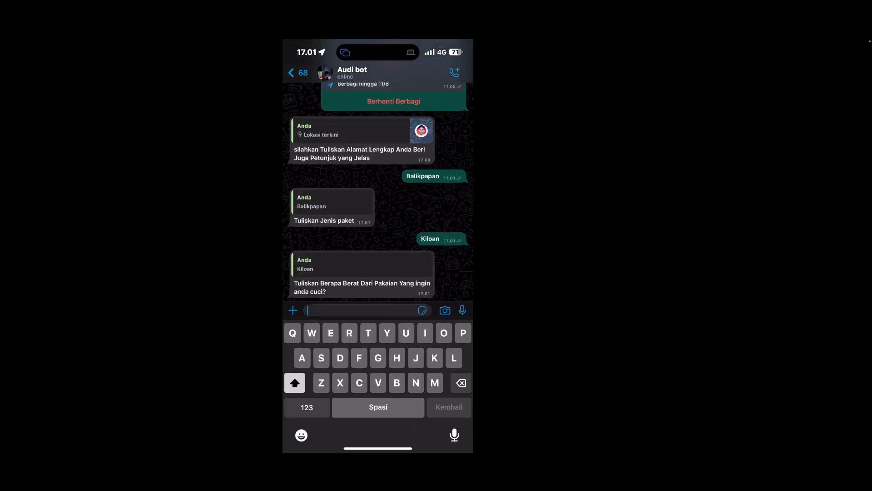
Answer the bot's question about the laundry weight with 1kg
{"action": "left_click", "coordinate": [307, 407]}
{"action": "type", "text": "1kg"}
{"action": "left_click", "coordinate": [463, 310]}
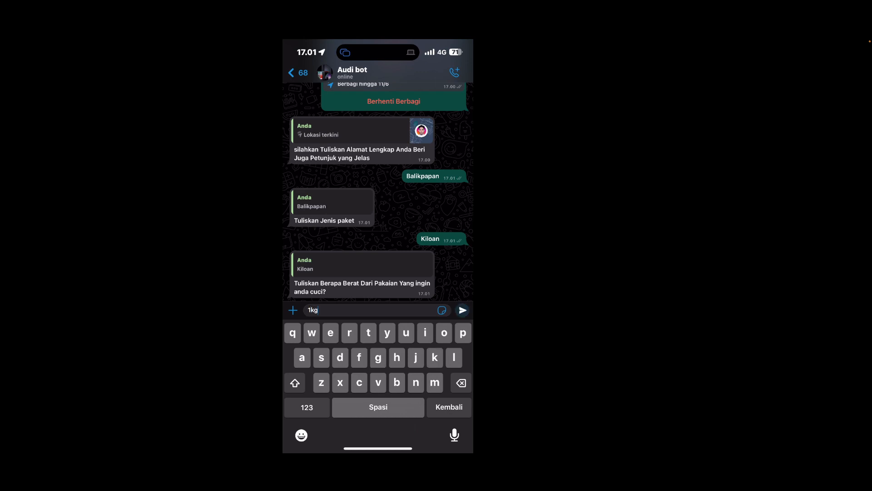
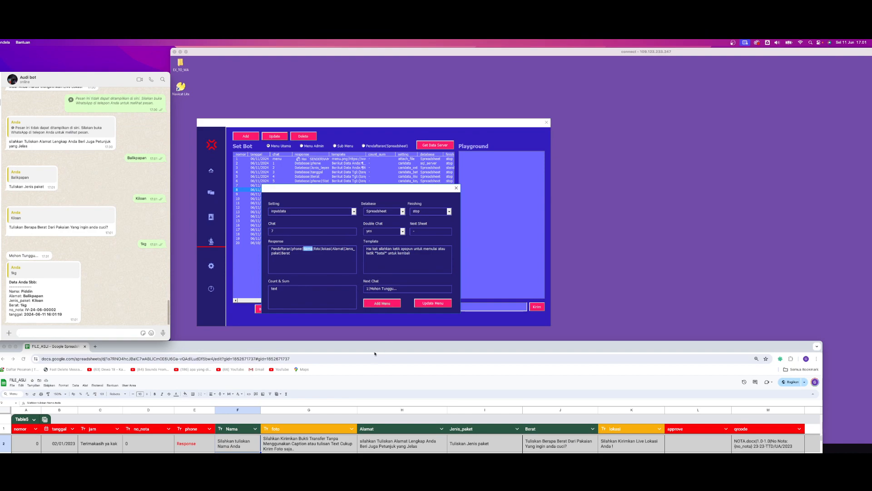
Bring the Pendaftaran sheet fully into view and check the foto and lokasi links in the newest registration row
{"action": "left_click_drag", "start_coordinate": [368, 349], "coordinate": [343, 136]}
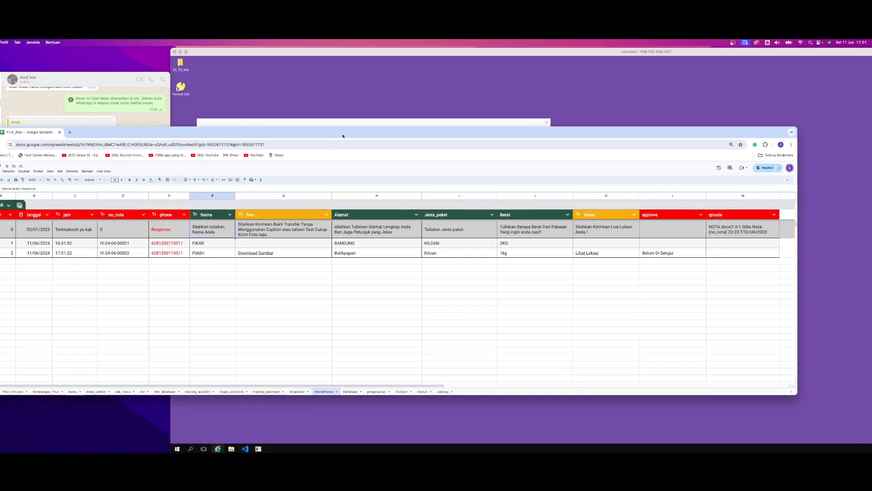
{"action": "left_click", "coordinate": [298, 305]}
{"action": "mouse_move", "coordinate": [261, 254]}
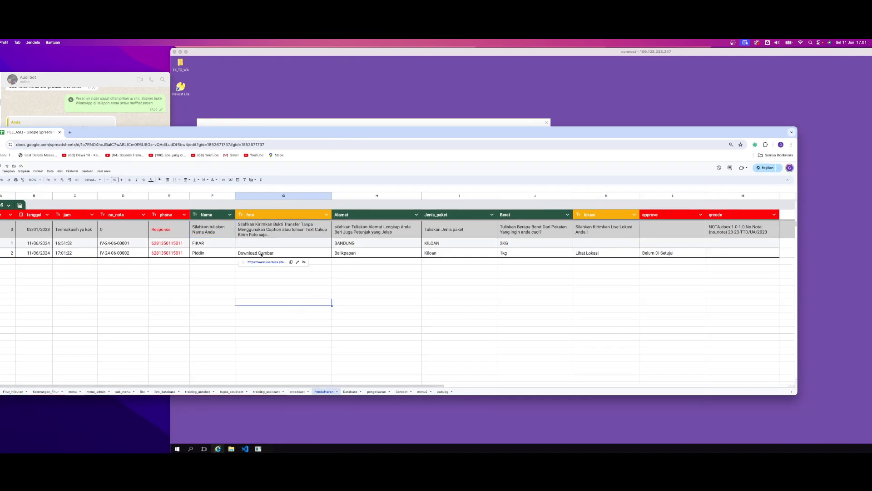
{"action": "mouse_move", "coordinate": [587, 255]}
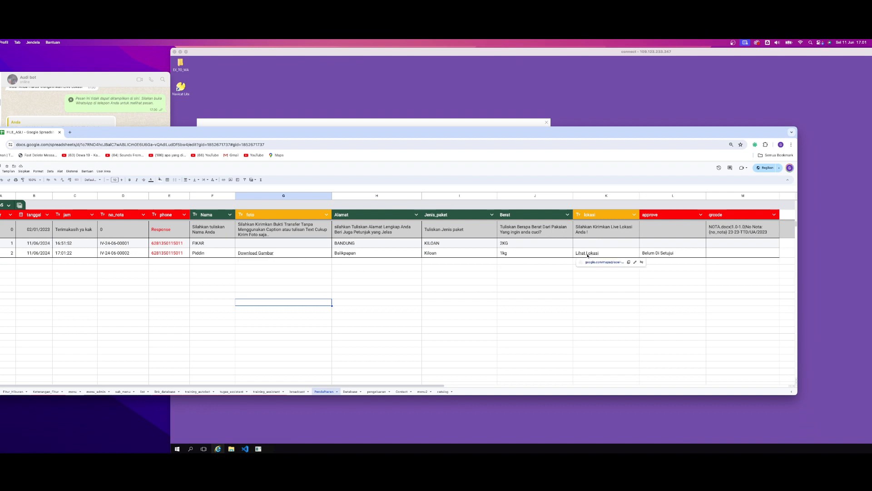
{"action": "left_click", "coordinate": [534, 278]}
{"action": "left_click", "coordinate": [268, 297]}
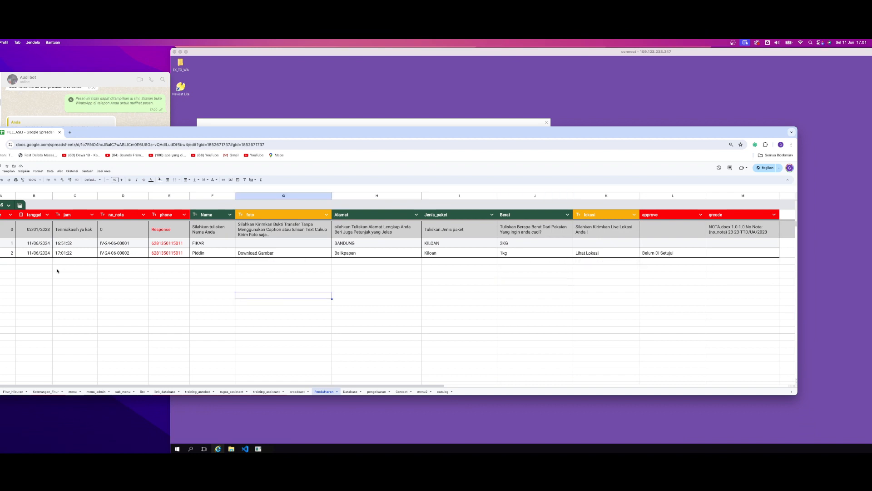
Examine the date, jam, no_nota and phone values recorded in the newest Pendaftaran row
{"action": "left_click", "coordinate": [37, 255]}
{"action": "left_click", "coordinate": [64, 257]}
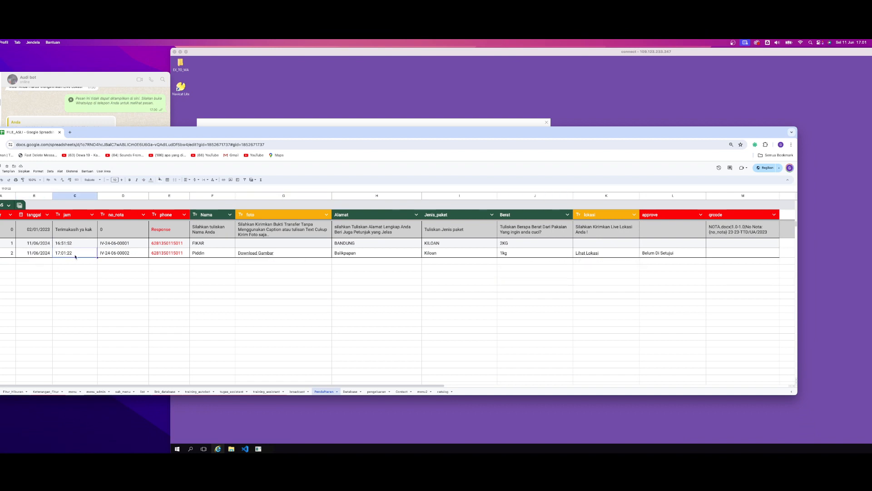
{"action": "double_click", "coordinate": [76, 253]}
{"action": "left_click_drag", "start_coordinate": [77, 251], "coordinate": [52, 249]}
{"action": "left_click", "coordinate": [61, 282]}
{"action": "double_click", "coordinate": [130, 253]}
{"action": "left_click_drag", "start_coordinate": [131, 253], "coordinate": [94, 253]}
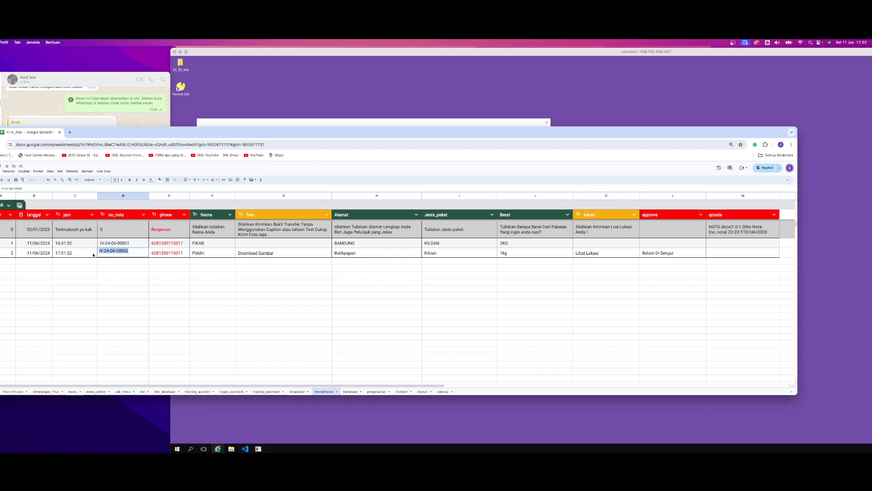
{"action": "left_click", "coordinate": [132, 273]}
{"action": "double_click", "coordinate": [186, 254]}
{"action": "left_click_drag", "start_coordinate": [184, 253], "coordinate": [150, 252]}
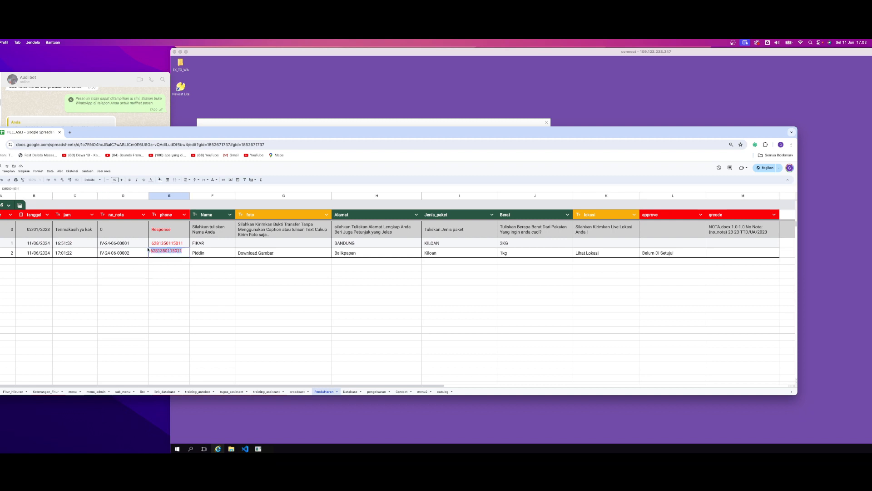
{"action": "left_click", "coordinate": [183, 275]}
Check the newest row's Nama, foto, Alamat, Jenis_paket, Berat and lokasi cells
{"action": "left_click", "coordinate": [209, 255]}
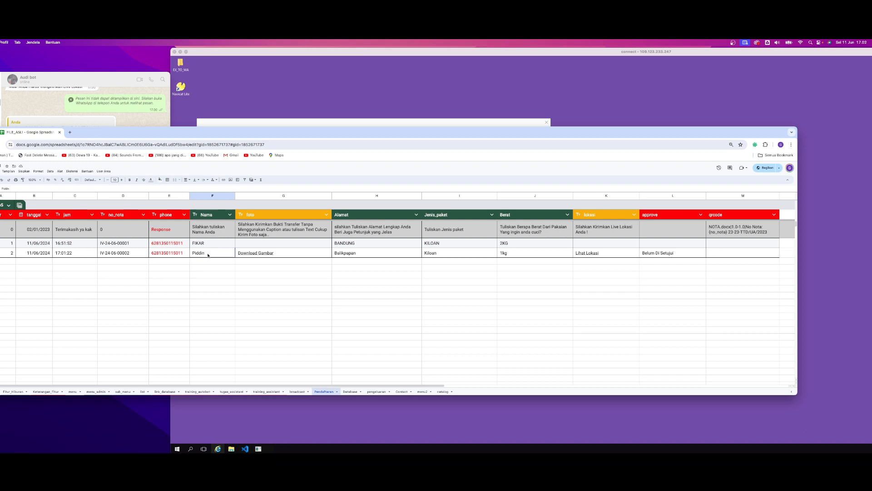
{"action": "left_click", "coordinate": [297, 253]}
{"action": "left_click", "coordinate": [400, 257]}
{"action": "left_click", "coordinate": [469, 255]}
{"action": "left_click", "coordinate": [525, 256]}
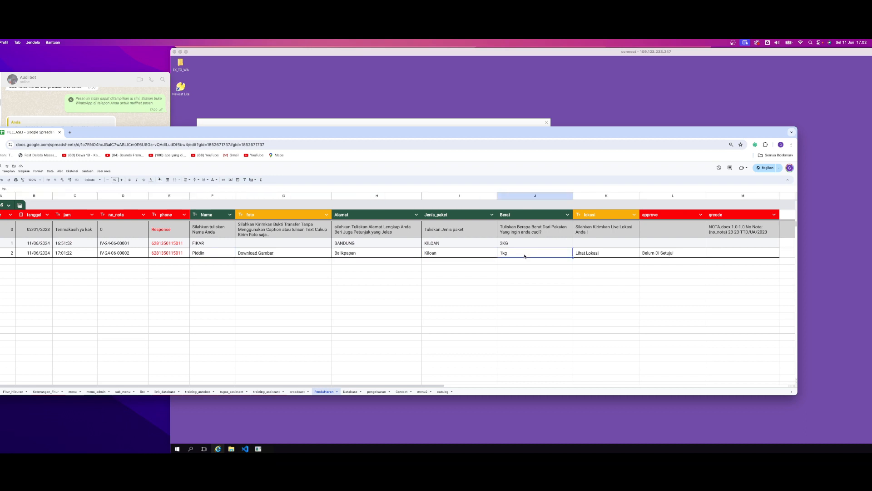
{"action": "left_click", "coordinate": [591, 253]}
{"action": "left_click", "coordinate": [377, 254]}
Open the Download Gambar link in the newest row to view the photo, and close it again
{"action": "left_click", "coordinate": [264, 255]}
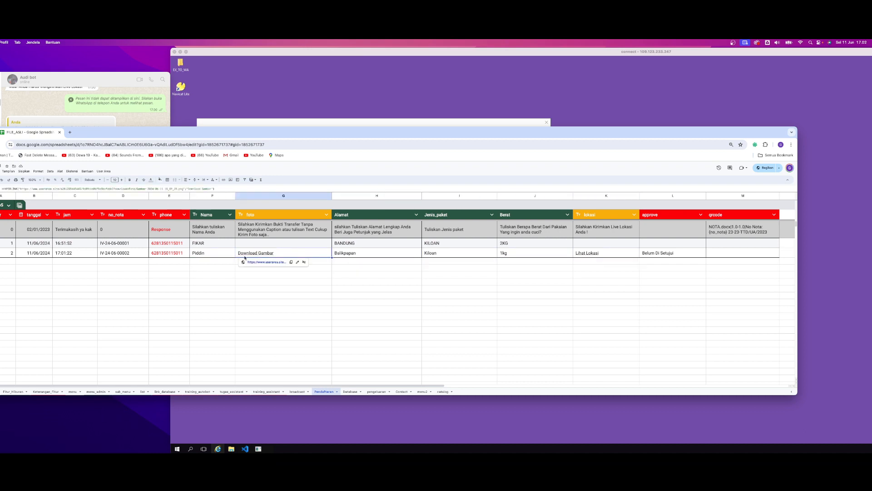
{"action": "left_click", "coordinate": [261, 262]}
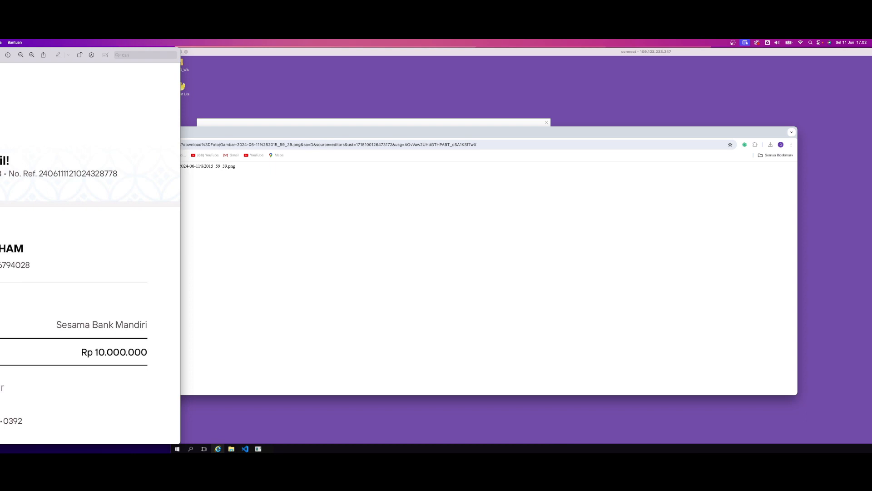
{"action": "key", "text": "super+w"}
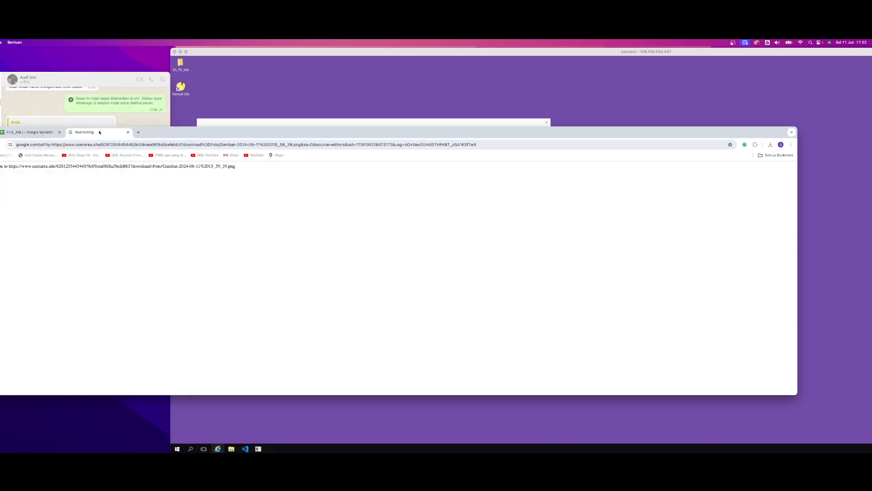
{"action": "left_click", "coordinate": [127, 132]}
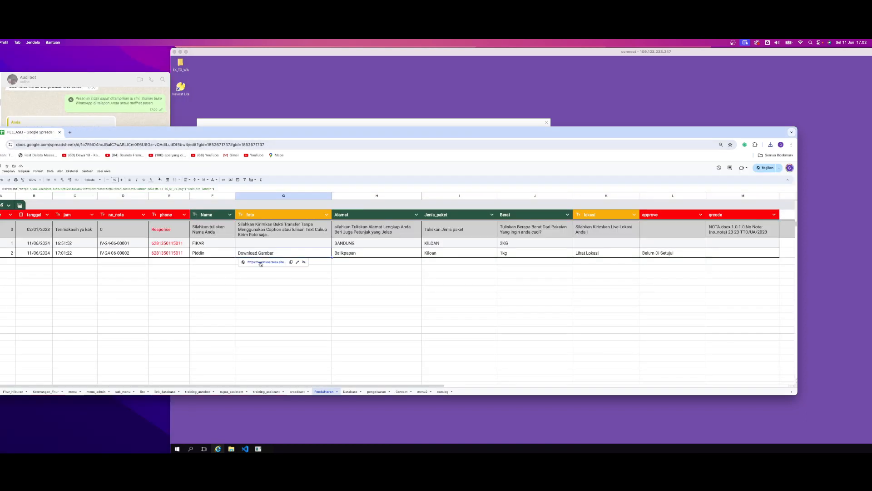
Reopen the downloaded transfer proof, move its preview fully into view, close it and return to the spreadsheet
{"action": "left_click", "coordinate": [263, 265]}
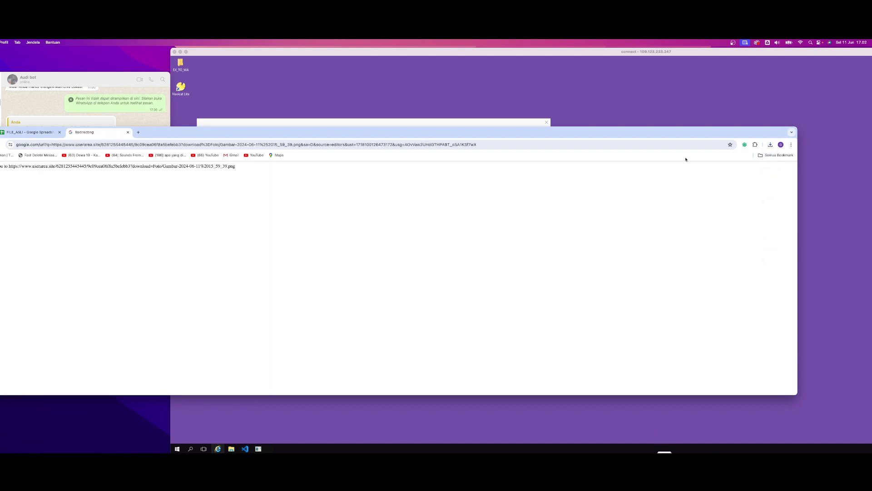
{"action": "left_click", "coordinate": [722, 173]}
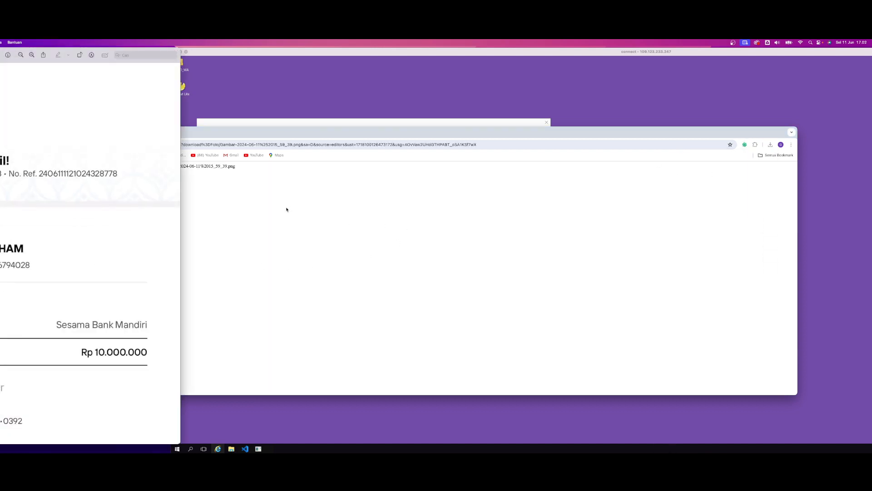
{"action": "left_click_drag", "start_coordinate": [1, 55], "coordinate": [168, 148]}
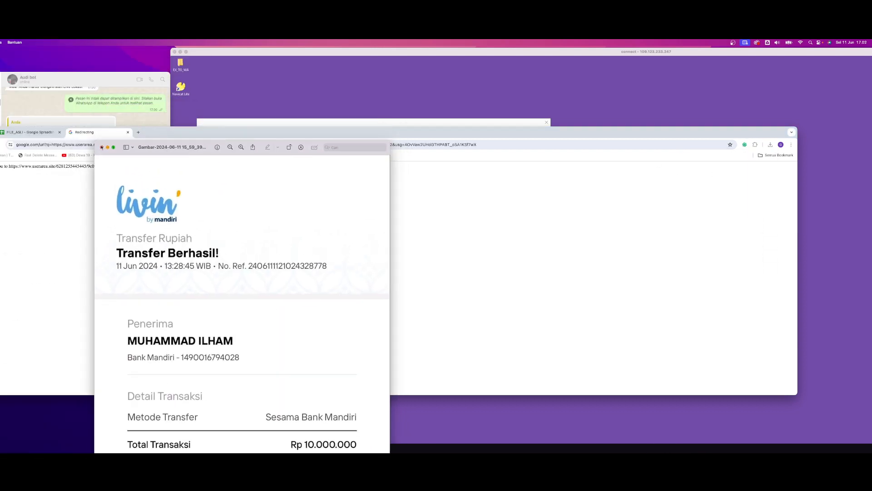
{"action": "left_click", "coordinate": [102, 147]}
{"action": "left_click", "coordinate": [40, 133]}
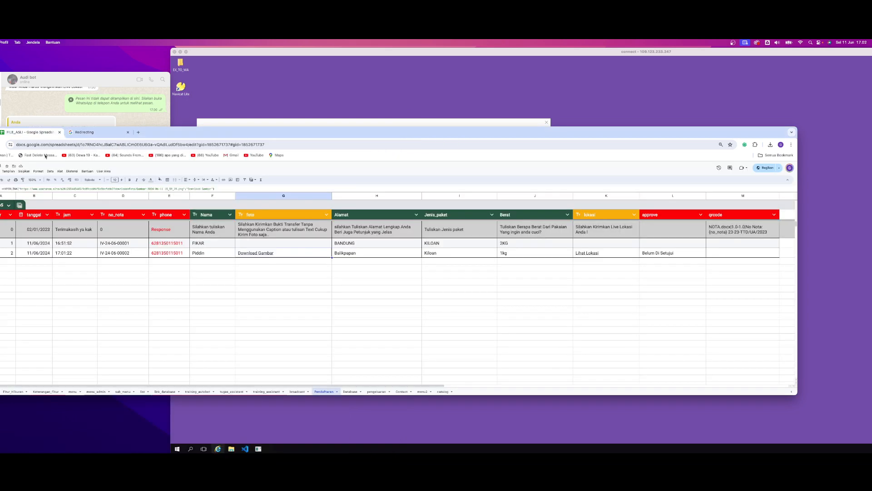
Compare the newest row's Alamat, Jenis_paket and Berat cells with the answers given to the bot
{"action": "left_click", "coordinate": [358, 256]}
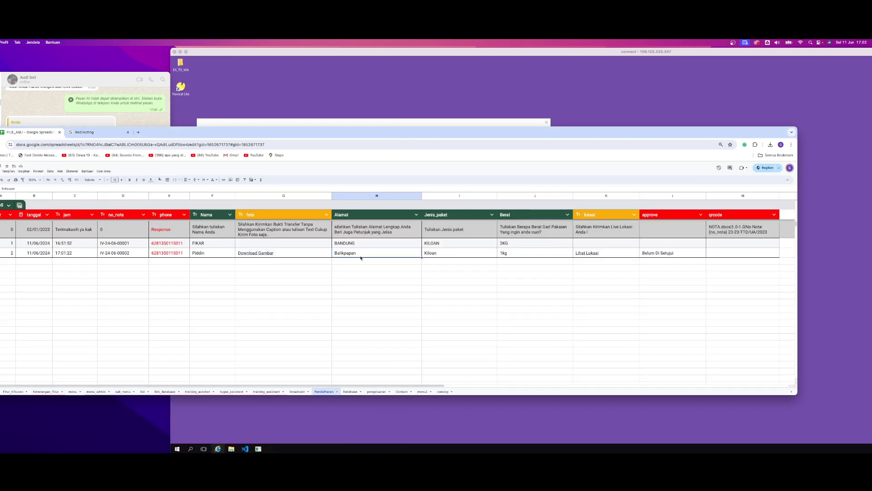
{"action": "left_click", "coordinate": [460, 252]}
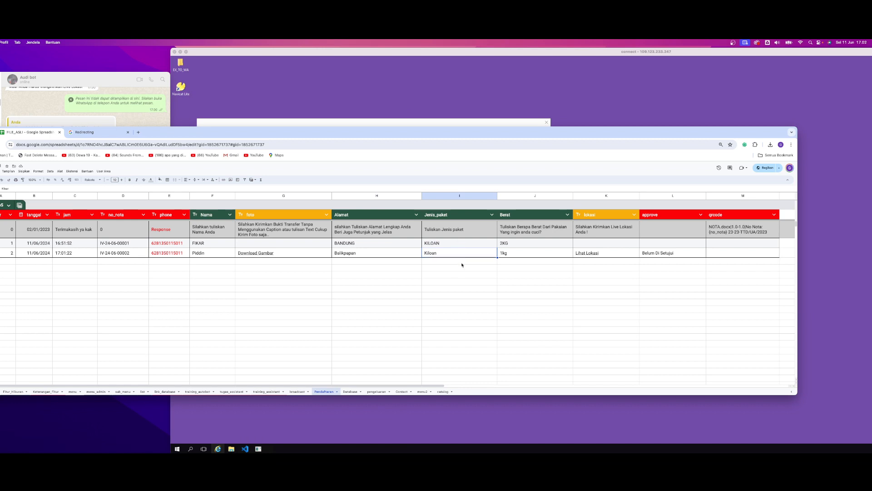
{"action": "left_click", "coordinate": [506, 252]}
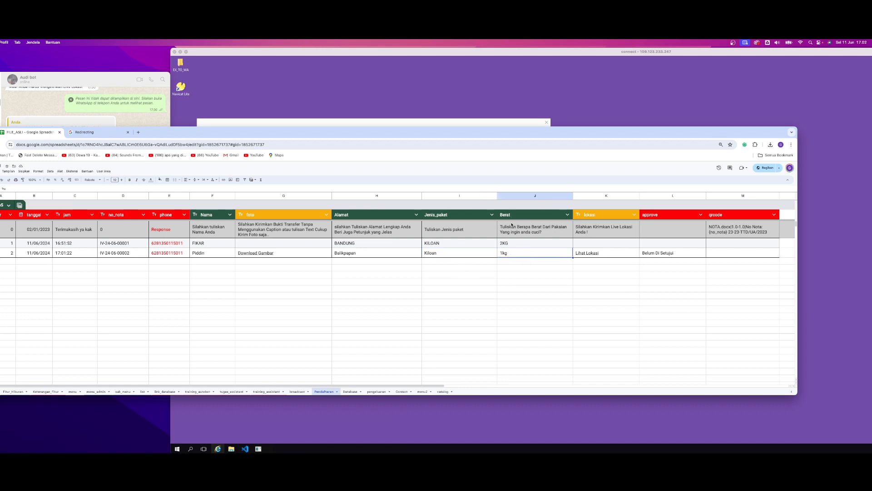
Open the Lihat Lokasi link in Google Maps, inspect the pinned position up close and close the map
{"action": "left_click", "coordinate": [586, 253]}
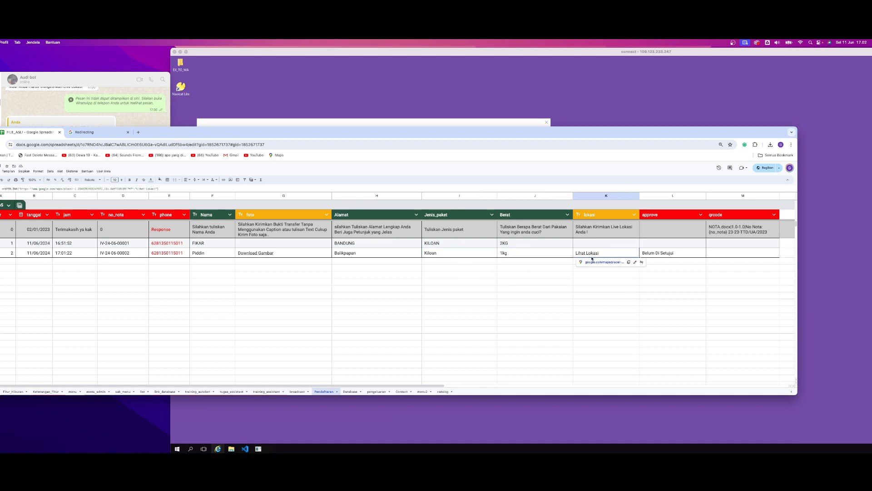
{"action": "left_click", "coordinate": [587, 216]}
{"action": "left_click", "coordinate": [587, 254]}
{"action": "left_click", "coordinate": [596, 263]}
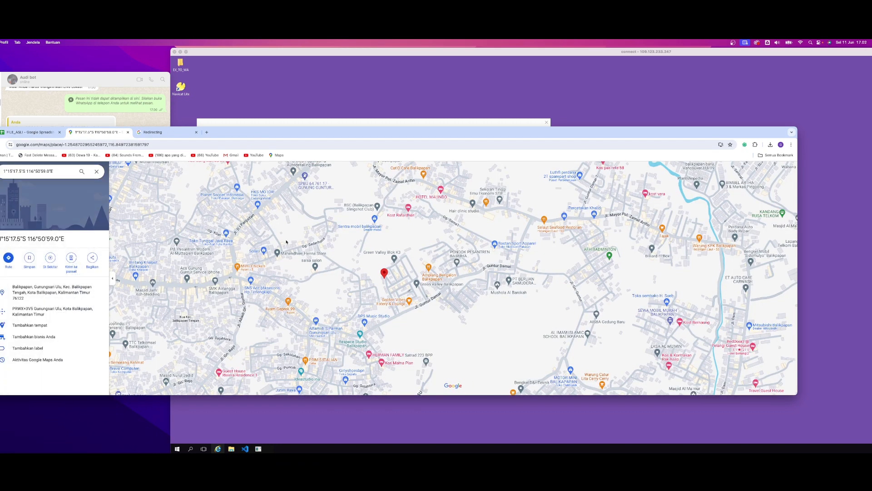
{"action": "scroll", "coordinate": [376, 290], "scroll_direction": "up", "scroll_amount": 10}
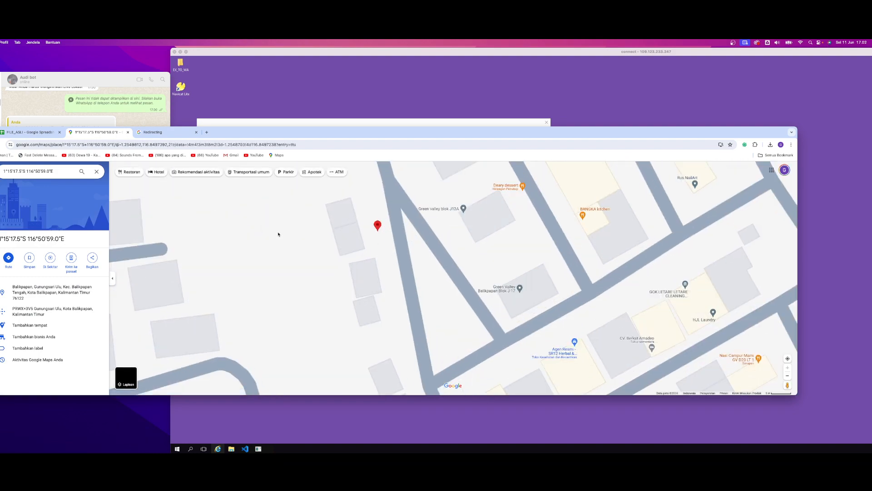
{"action": "left_click", "coordinate": [127, 132]}
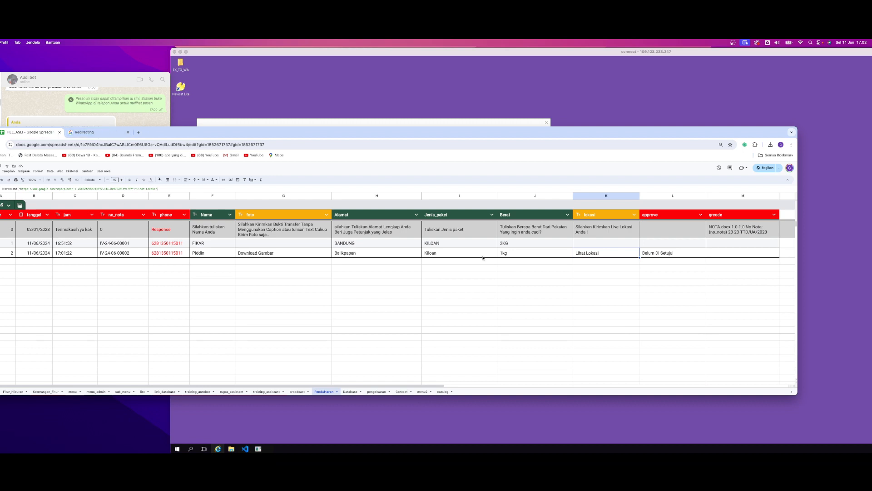
Review the newest entry's answers again from Nama through lokasi, including the photo and location links
{"action": "mouse_move", "coordinate": [588, 255]}
{"action": "left_click", "coordinate": [533, 254]}
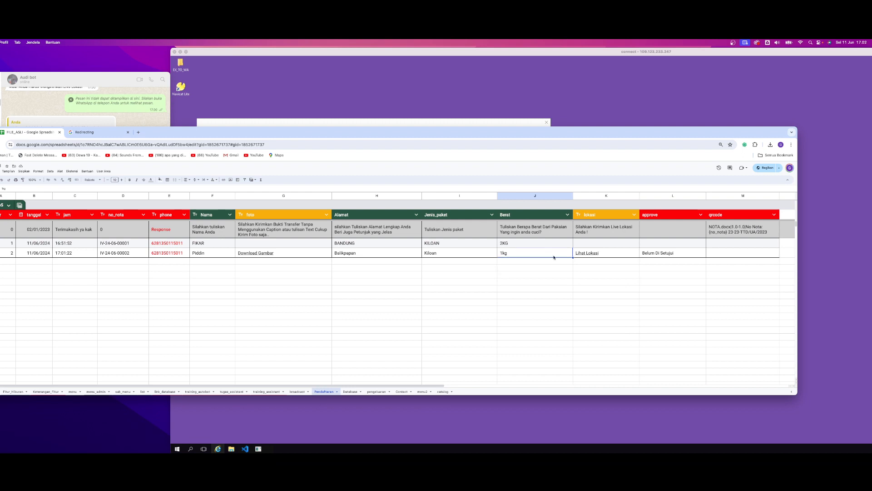
{"action": "left_click", "coordinate": [460, 288]}
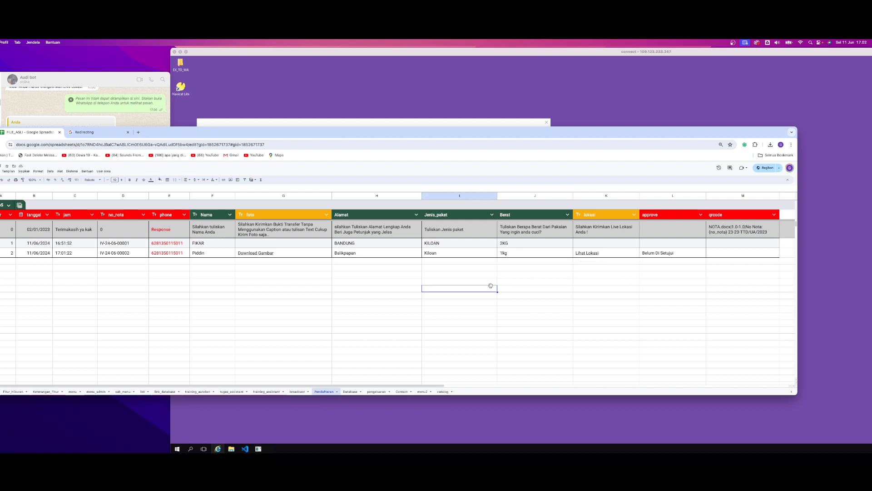
{"action": "left_click", "coordinate": [204, 256]}
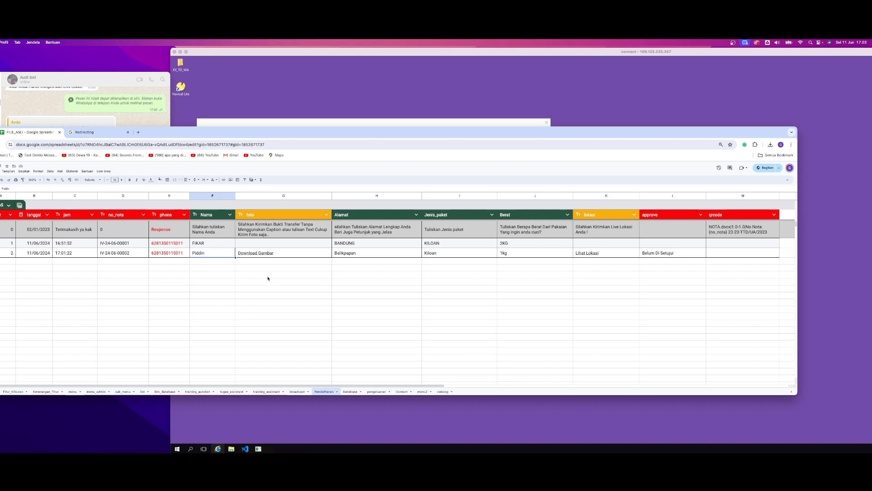
{"action": "left_click", "coordinate": [313, 255]}
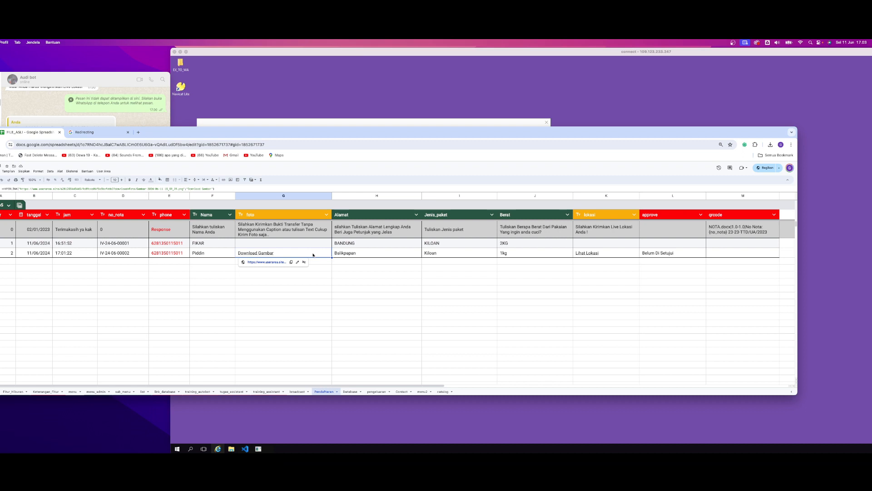
{"action": "left_click", "coordinate": [360, 282]}
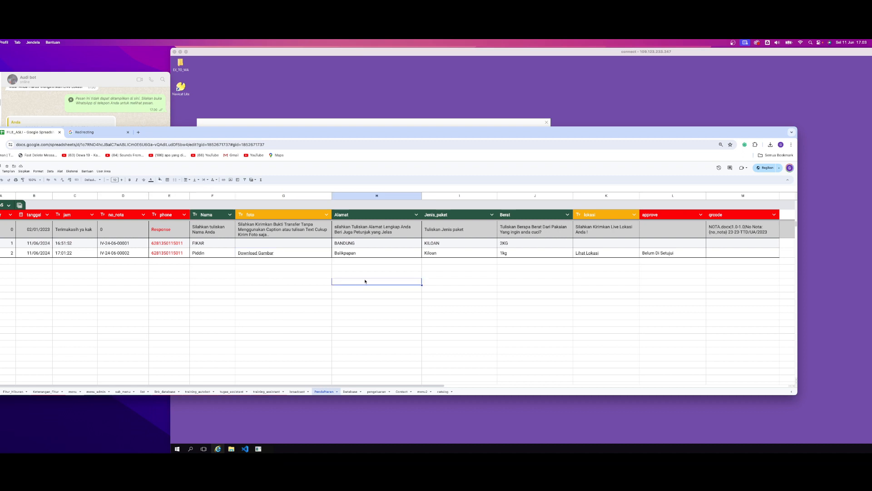
{"action": "left_click", "coordinate": [431, 277]}
{"action": "left_click", "coordinate": [445, 254]}
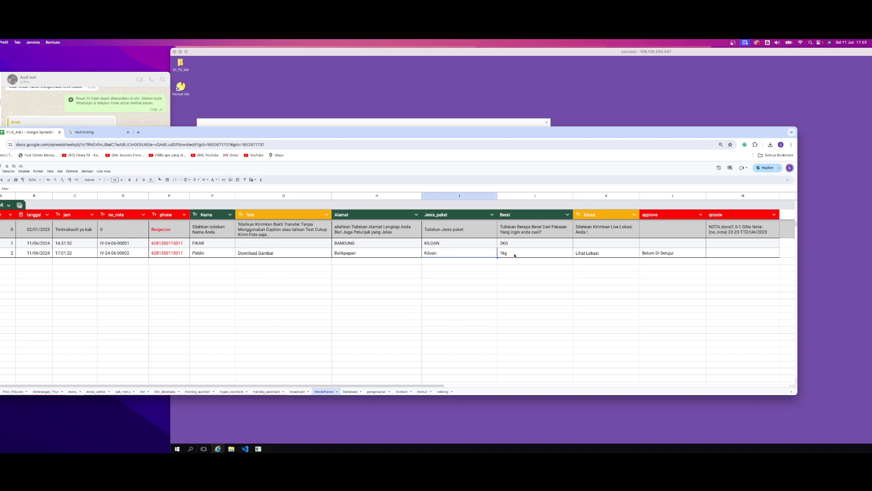
{"action": "left_click", "coordinate": [523, 254]}
{"action": "left_click", "coordinate": [591, 254]}
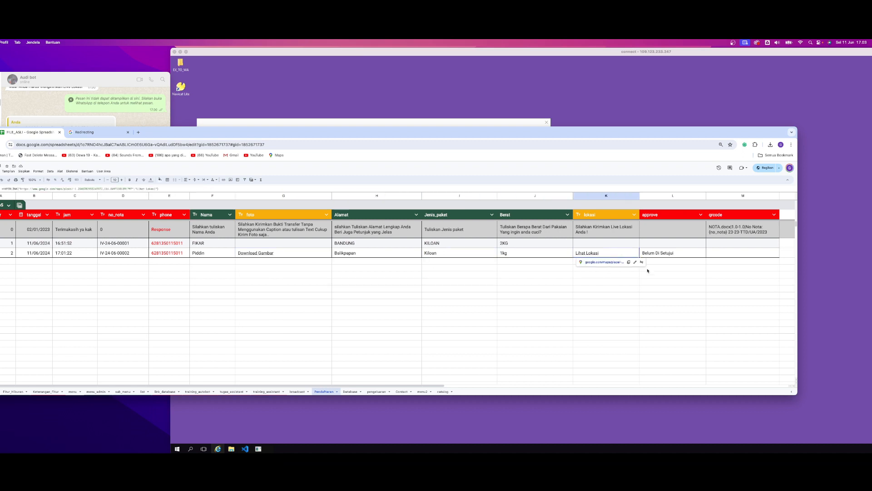
Examine the approval status in the approve column of the newest registration row
{"action": "left_click", "coordinate": [669, 254]}
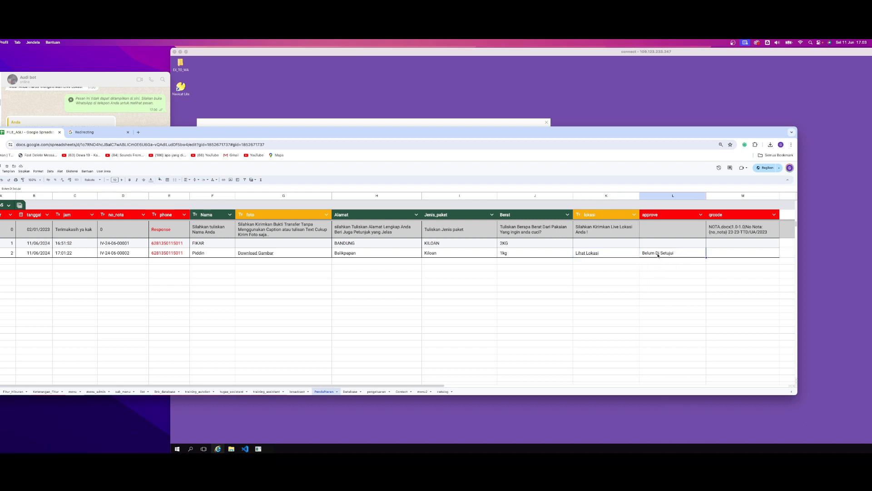
{"action": "double_click", "coordinate": [681, 253]}
{"action": "left_click_drag", "start_coordinate": [682, 253], "coordinate": [638, 252]}
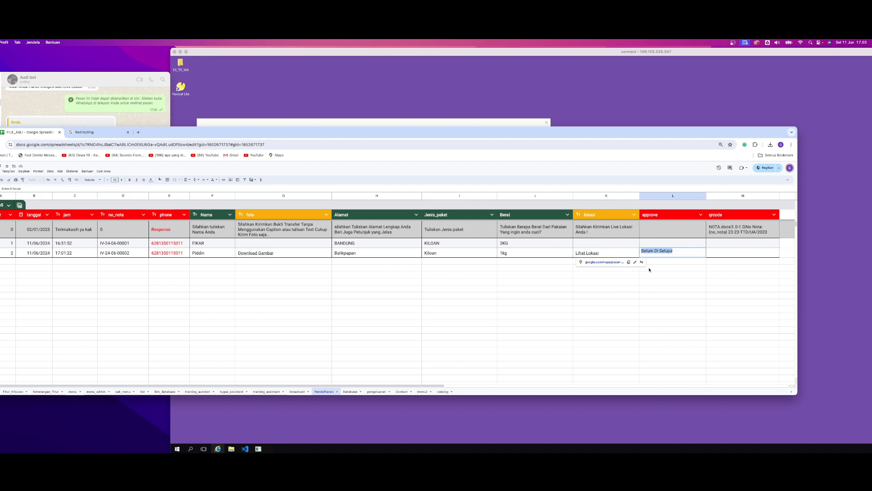
{"action": "left_click", "coordinate": [653, 268]}
{"action": "left_click", "coordinate": [676, 255]}
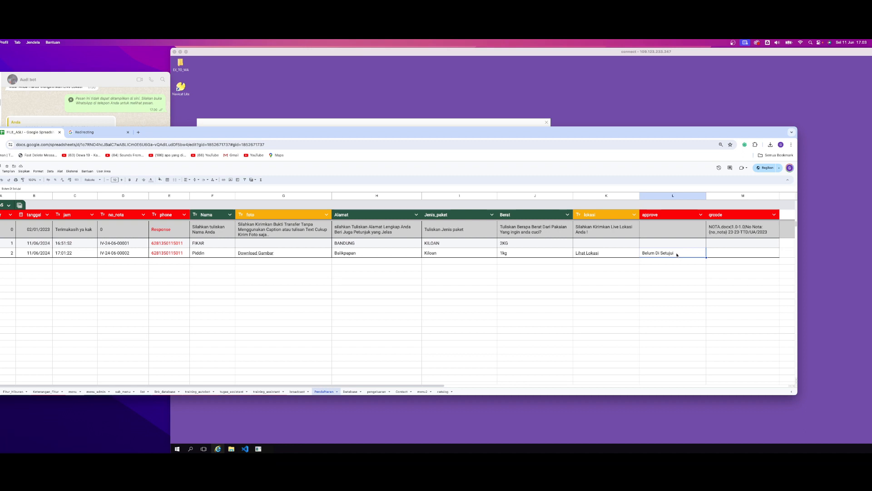
{"action": "double_click", "coordinate": [677, 255]}
{"action": "left_click_drag", "start_coordinate": [677, 249], "coordinate": [642, 251]}
{"action": "left_click", "coordinate": [642, 273]}
{"action": "left_click", "coordinate": [639, 269]}
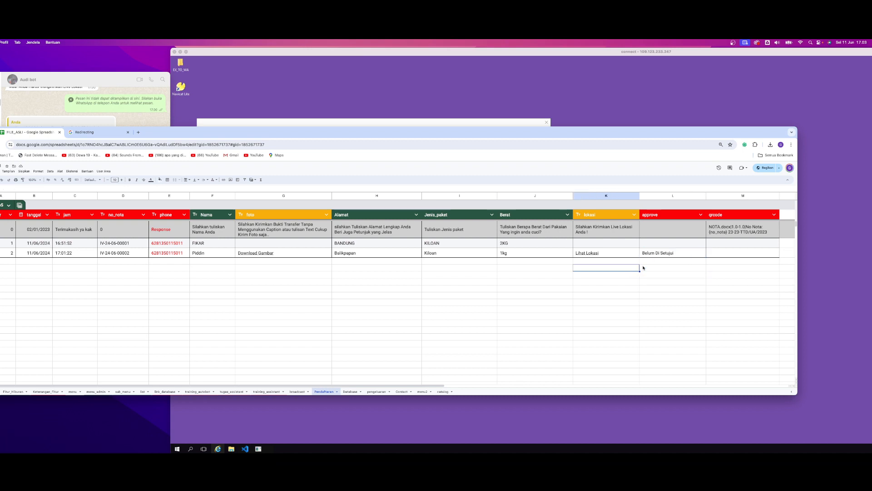
Examine the qrcode cells of both registration rows and the approve cell of the newest one
{"action": "left_click", "coordinate": [720, 253]}
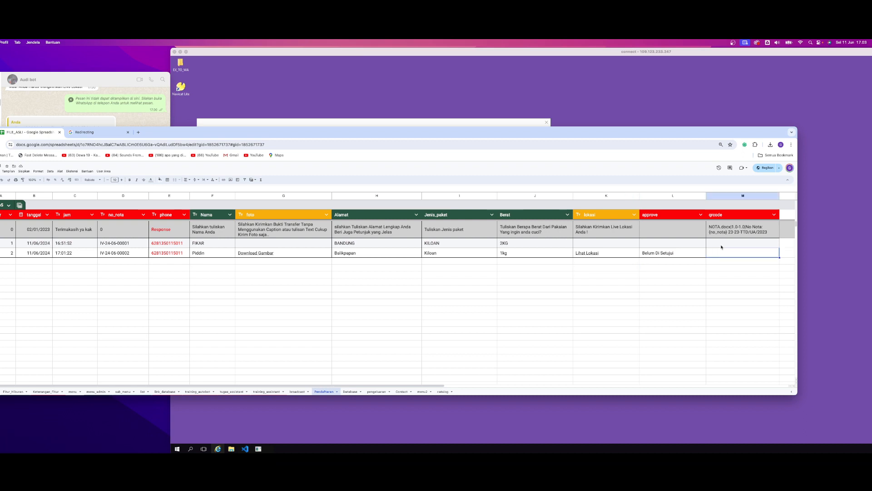
{"action": "mouse_move", "coordinate": [720, 242]}
{"action": "left_mouse_down"}
{"action": "mouse_move", "coordinate": [720, 253]}
{"action": "mouse_move", "coordinate": [706, 250]}
{"action": "left_mouse_up"}
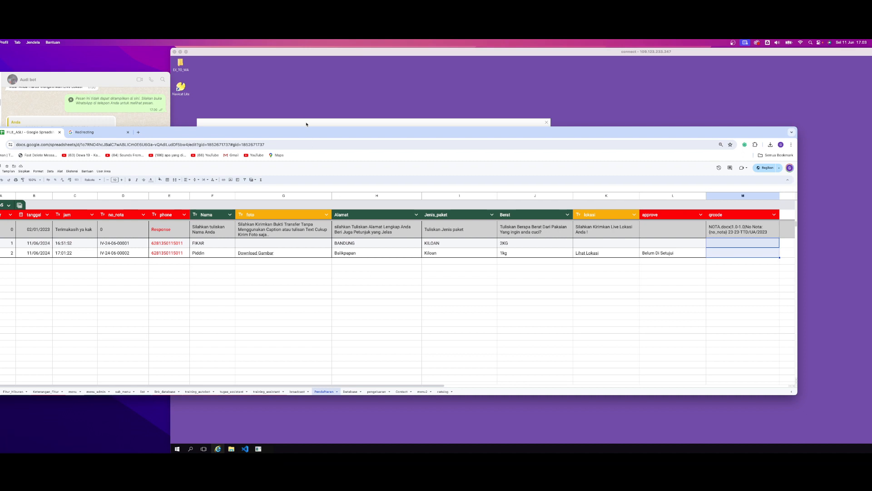
{"action": "left_click", "coordinate": [677, 256]}
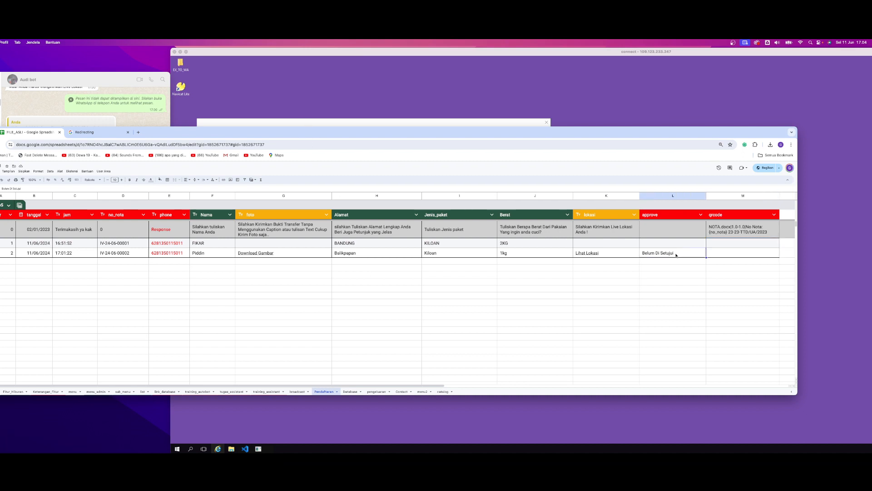
{"action": "left_click", "coordinate": [645, 271]}
{"action": "left_click", "coordinate": [360, 290]}
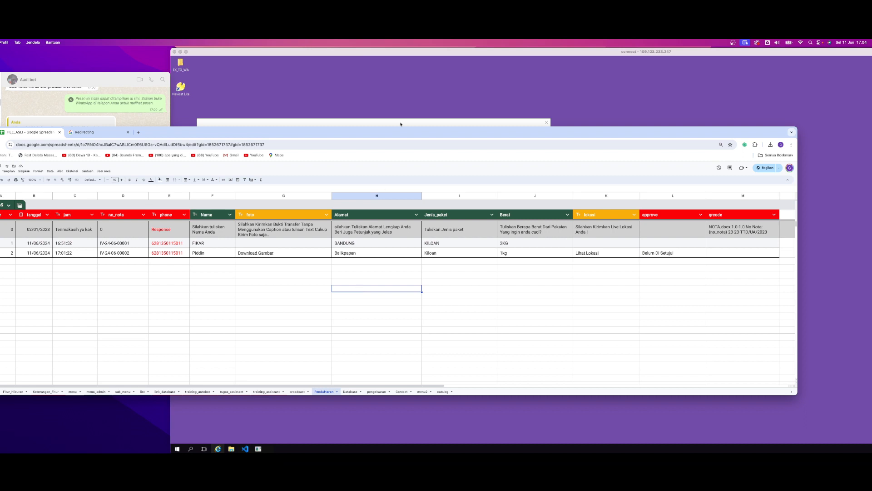
Switch to the bot application, close the menu editing form and list the Pendaftaran(Spreadsheet) entries
{"action": "left_click", "coordinate": [432, 124]}
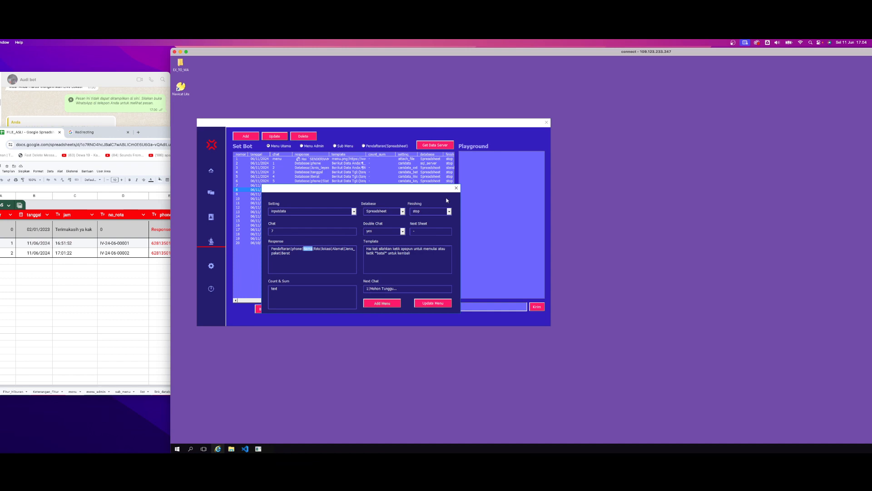
{"action": "left_click", "coordinate": [456, 187]}
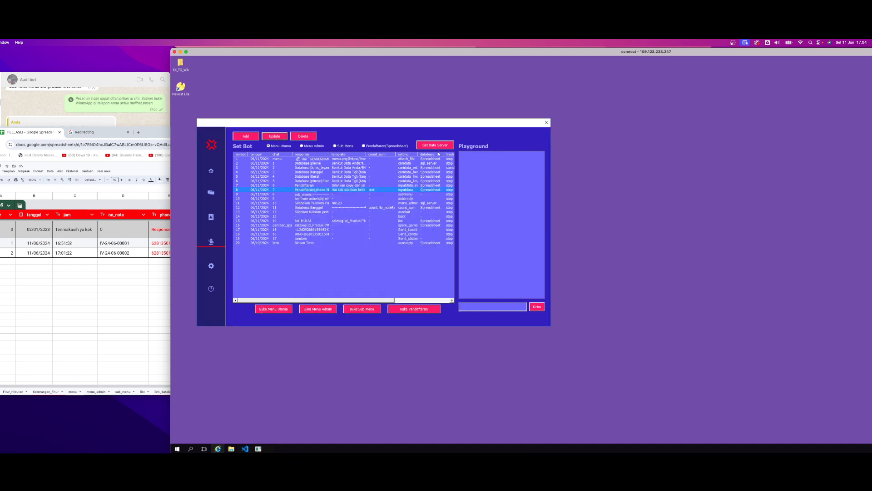
{"action": "left_click", "coordinate": [364, 146]}
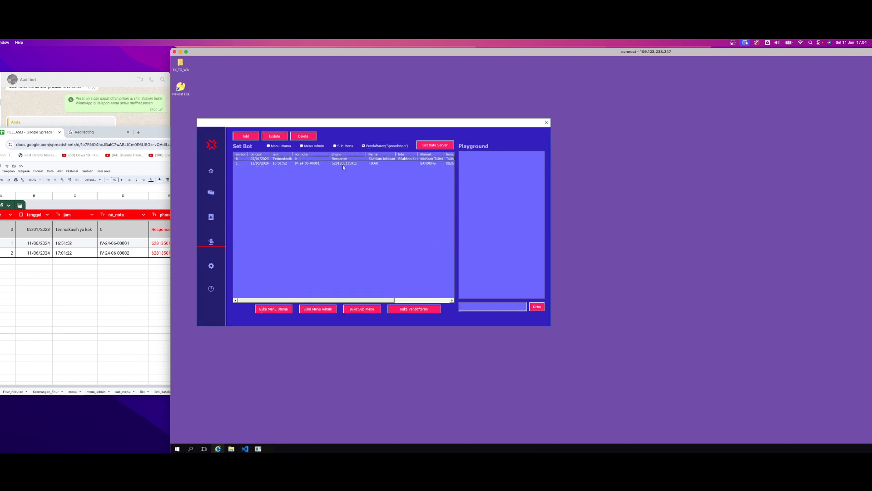
Fetch the Pendaftaran sheet's data from the server, using Spreadsheet as the database
{"action": "left_click", "coordinate": [435, 145]}
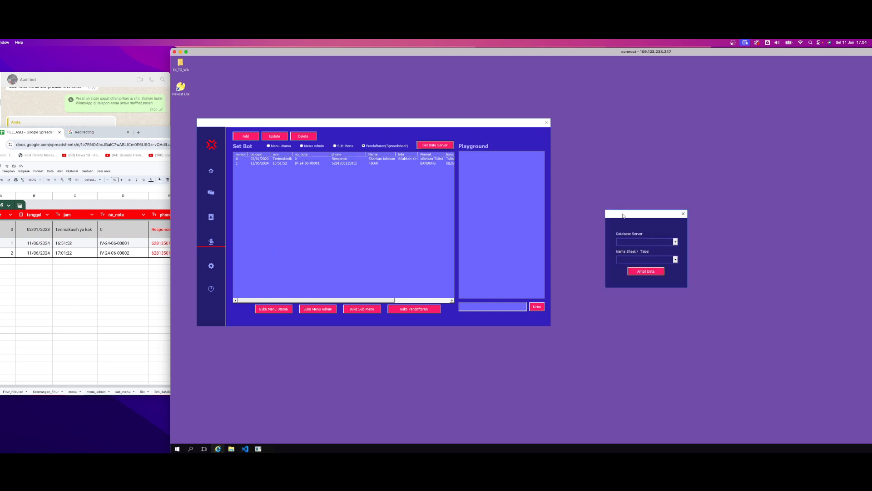
{"action": "left_click_drag", "start_coordinate": [622, 214], "coordinate": [392, 184]}
{"action": "left_click", "coordinate": [439, 212]}
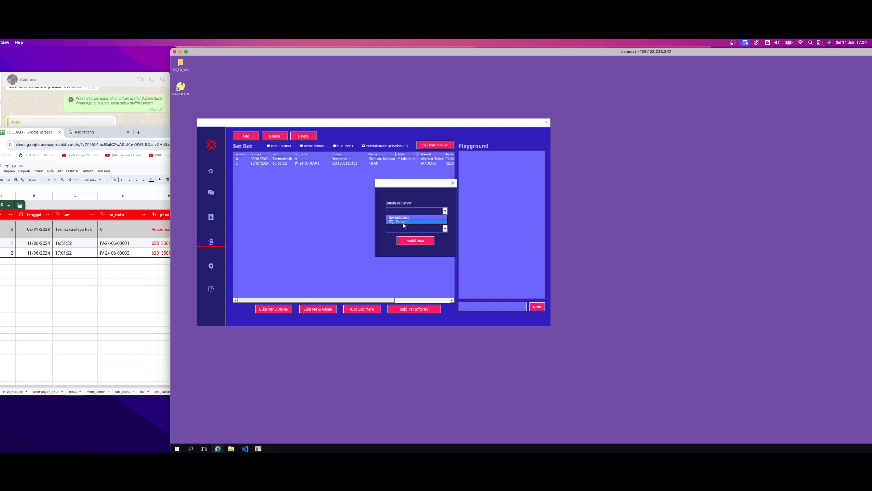
{"action": "left_click", "coordinate": [446, 230]}
{"action": "left_click", "coordinate": [446, 230]}
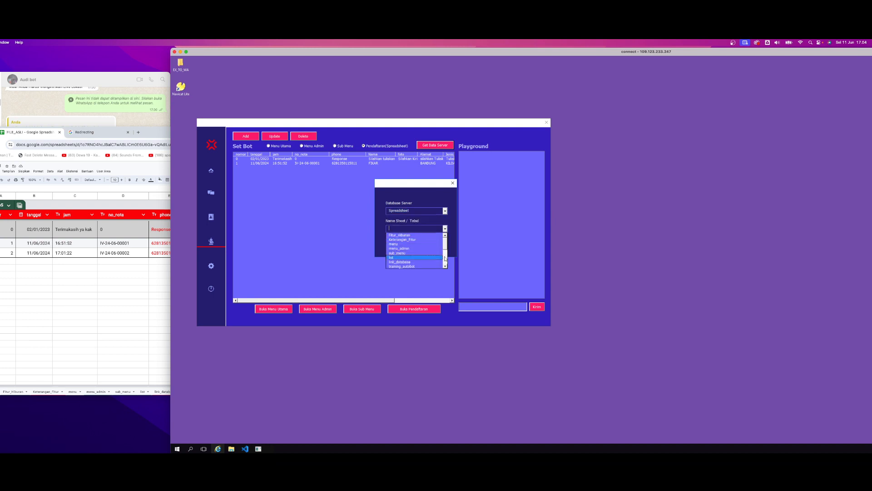
{"action": "left_click", "coordinate": [447, 263]}
{"action": "left_click", "coordinate": [401, 254]}
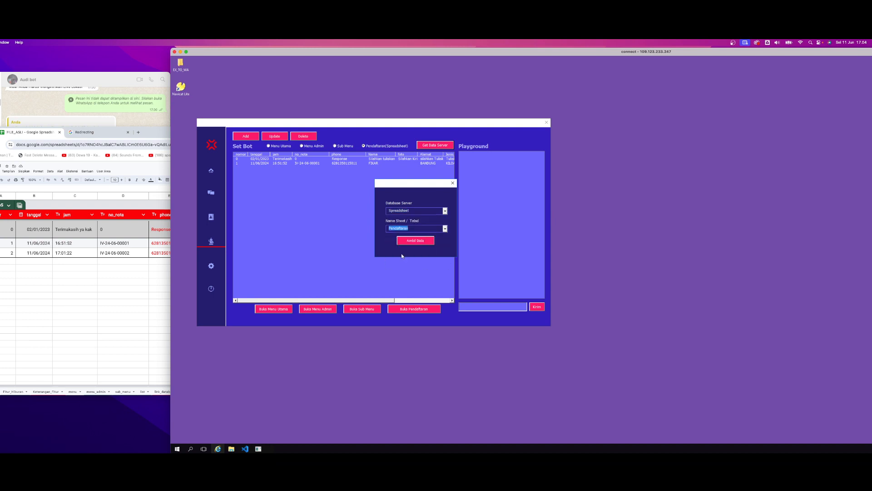
{"action": "left_click", "coordinate": [414, 241]}
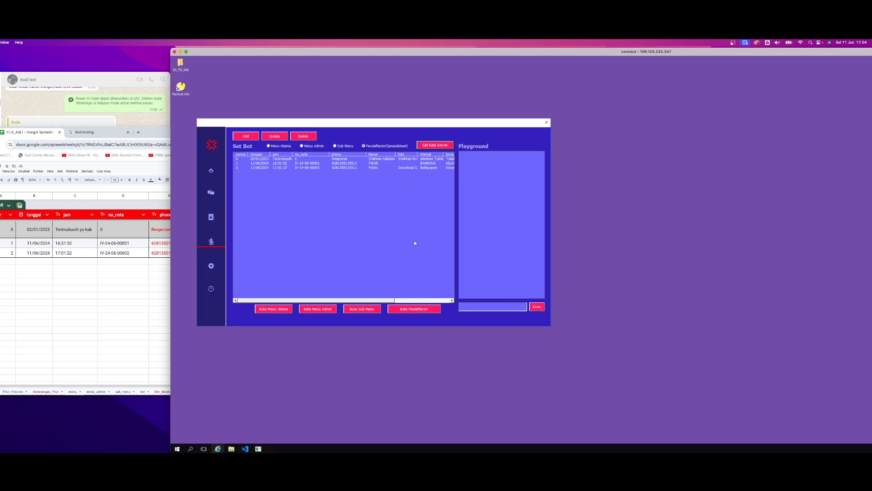
Open the full Pendaftaran worksheet in Excel, review the newest registration row through Alamat and return to the bot application
{"action": "left_click", "coordinate": [408, 310]}
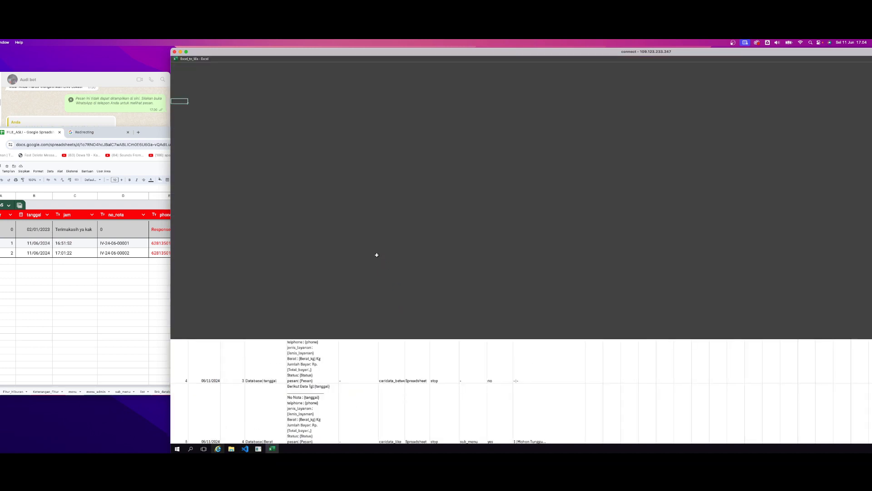
{"action": "left_click", "coordinate": [542, 359]}
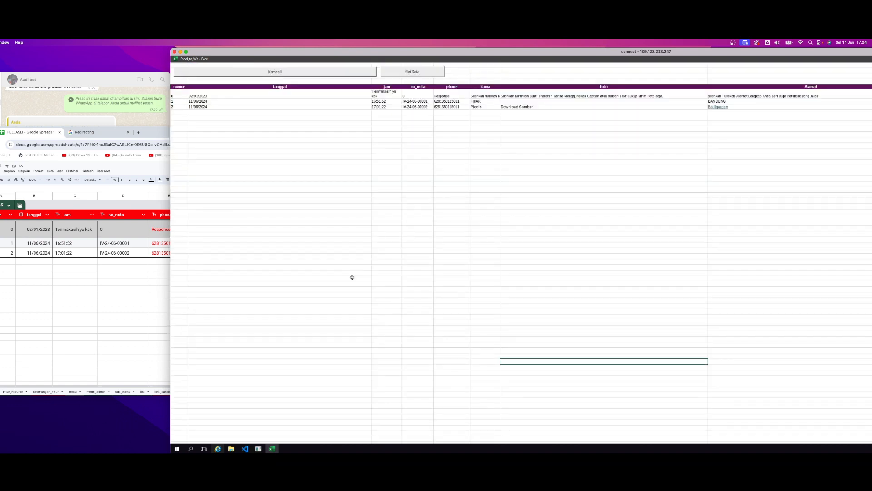
{"action": "left_click", "coordinate": [404, 163]}
{"action": "left_click", "coordinate": [413, 105]}
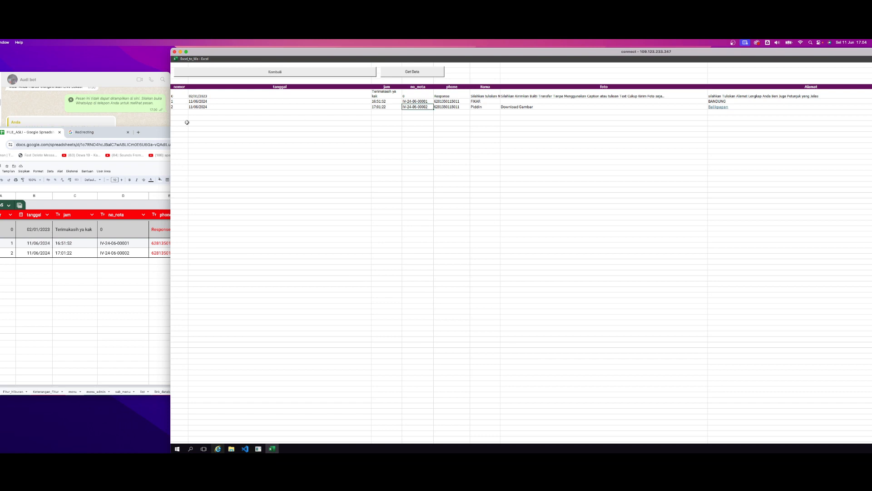
{"action": "left_click", "coordinate": [184, 123]}
{"action": "left_click", "coordinate": [385, 108]}
{"action": "left_click", "coordinate": [563, 103]}
{"action": "left_click", "coordinate": [750, 107]}
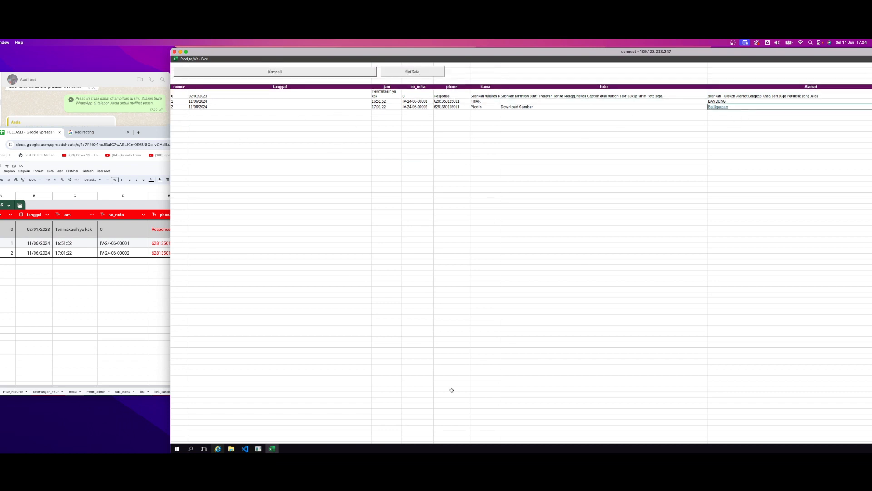
{"action": "left_click", "coordinate": [296, 167]}
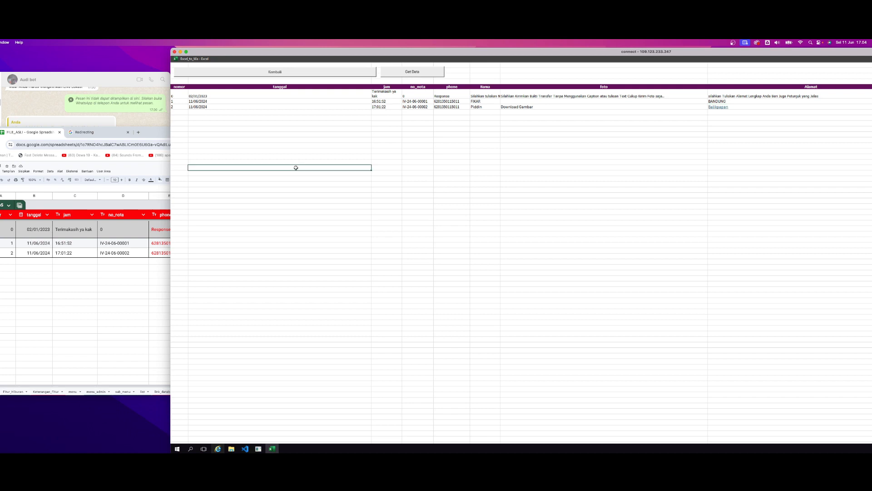
{"action": "left_click", "coordinate": [297, 73]}
{"action": "left_click", "coordinate": [255, 74]}
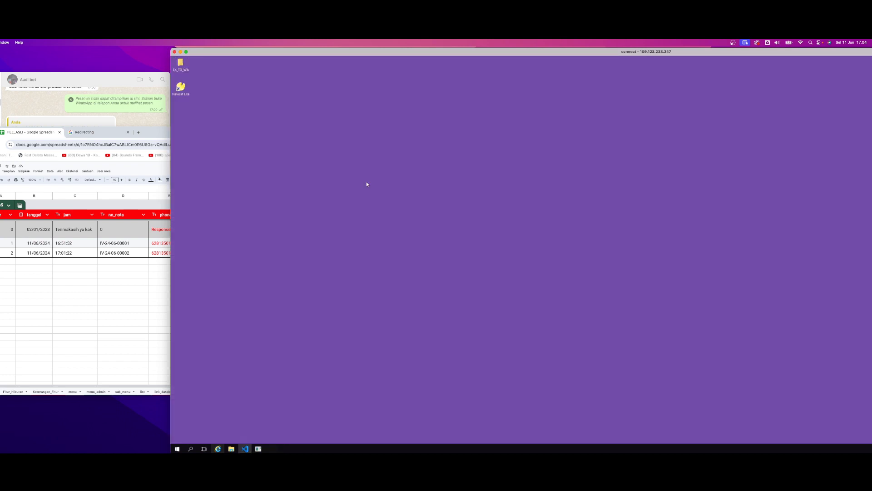
In the Google Sheets Pendaftaran sheet, review the newest row's tanggal and jam and the Nama, foto, Alamat and lokasi columns
{"action": "left_click", "coordinate": [68, 256]}
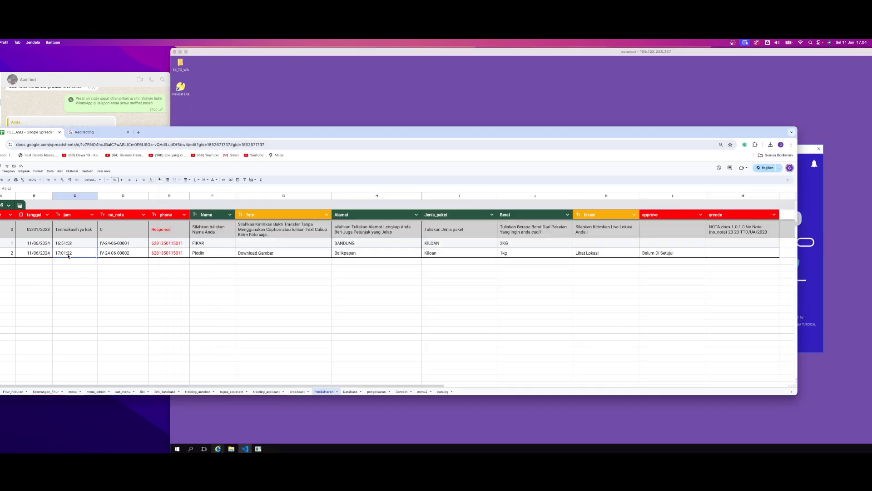
{"action": "left_click", "coordinate": [40, 255]}
{"action": "left_click", "coordinate": [71, 256]}
{"action": "left_click", "coordinate": [208, 217]}
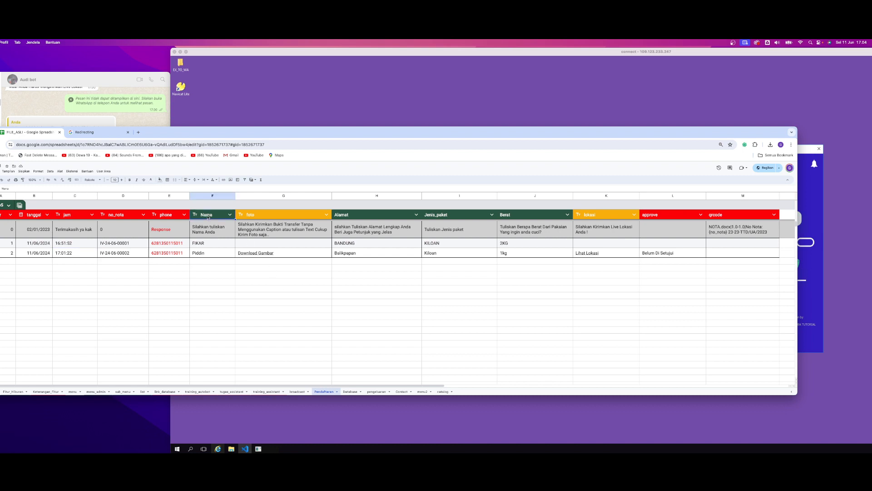
{"action": "left_click", "coordinate": [283, 212]}
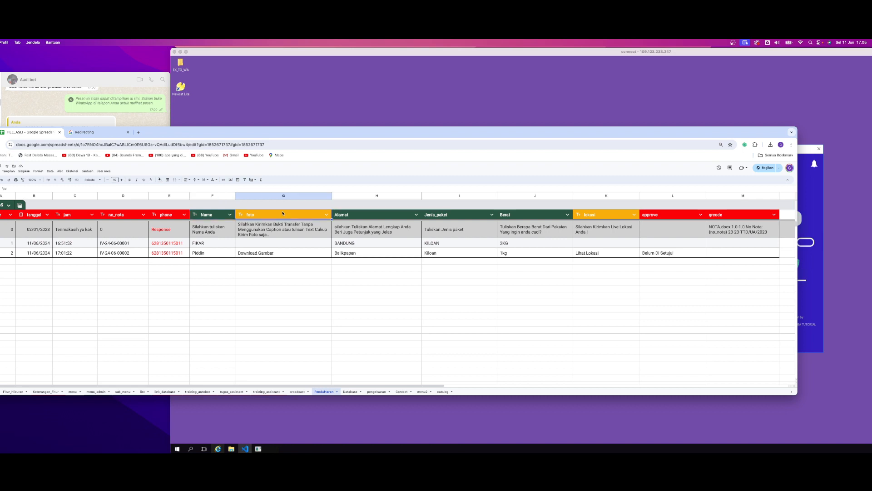
{"action": "left_click", "coordinate": [375, 215]}
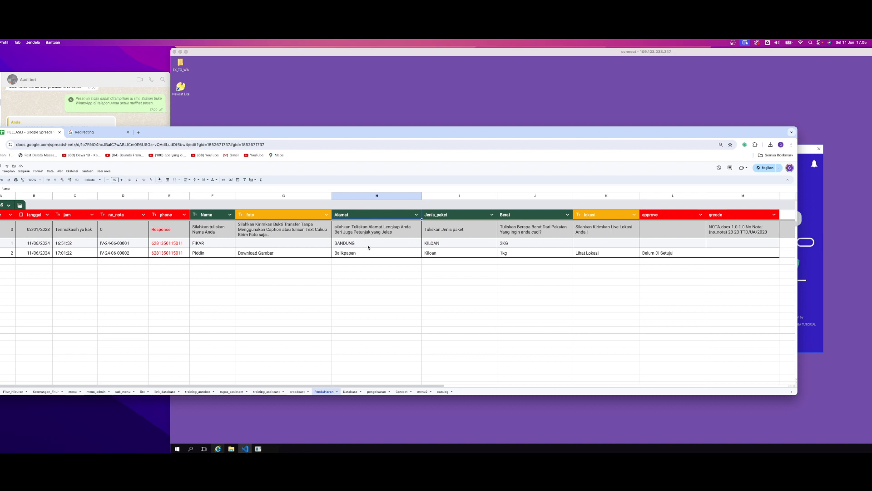
{"action": "left_click", "coordinate": [588, 216]}
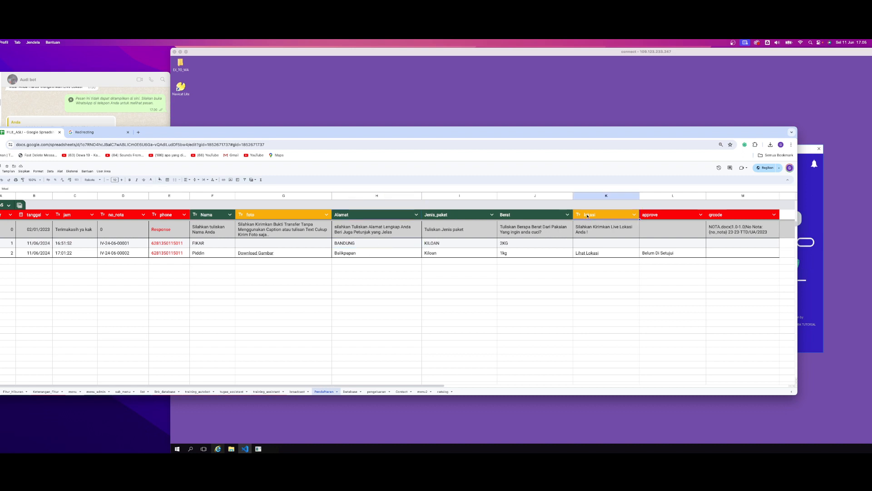
Inspect the approval status text inside the newest row's approve cell without editing it
{"action": "left_click", "coordinate": [647, 253]}
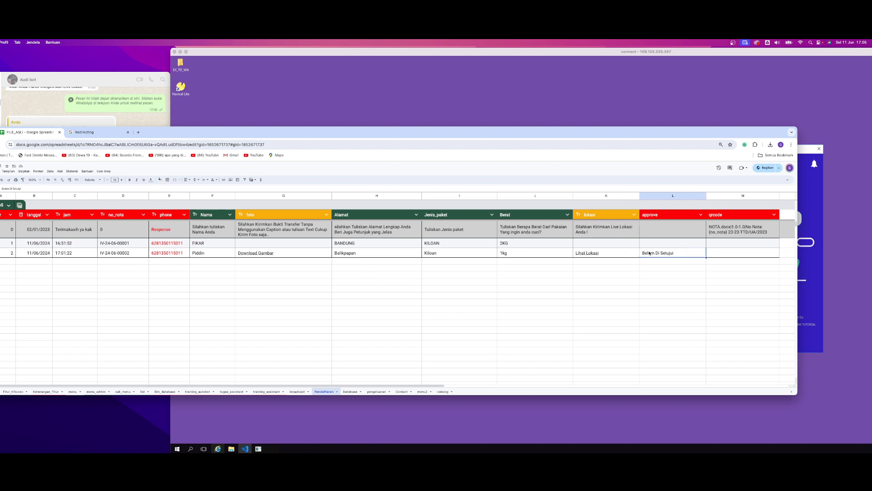
{"action": "double_click", "coordinate": [675, 255]}
{"action": "key", "text": "super+a"}
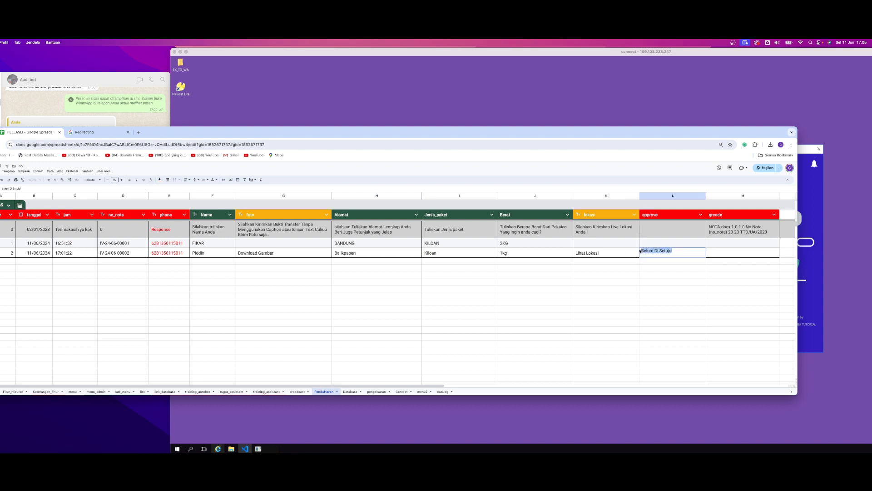
{"action": "key", "text": "Return"}
{"action": "left_click", "coordinate": [687, 254]}
{"action": "double_click", "coordinate": [673, 255]}
{"action": "key", "text": "super+a"}
{"action": "left_click", "coordinate": [440, 282]}
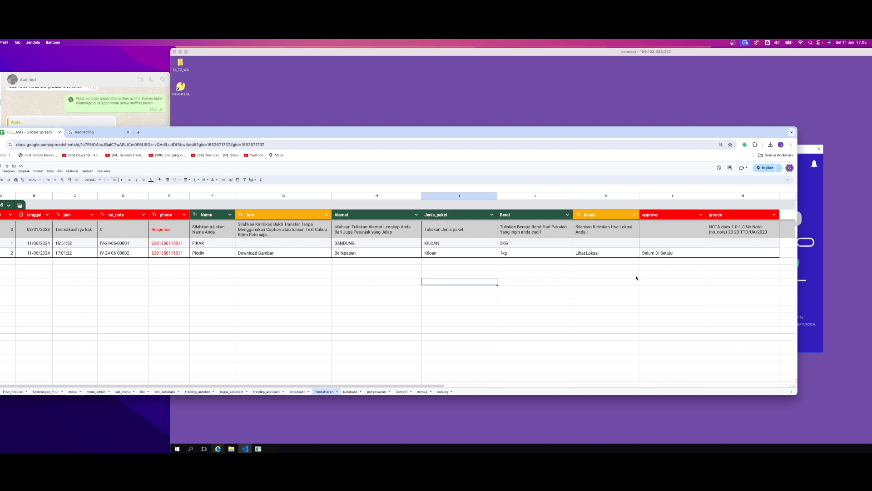
Examine the qrcode column's document template text in row 0 alongside the newest row's no_nota and the approve column
{"action": "left_click", "coordinate": [762, 251]}
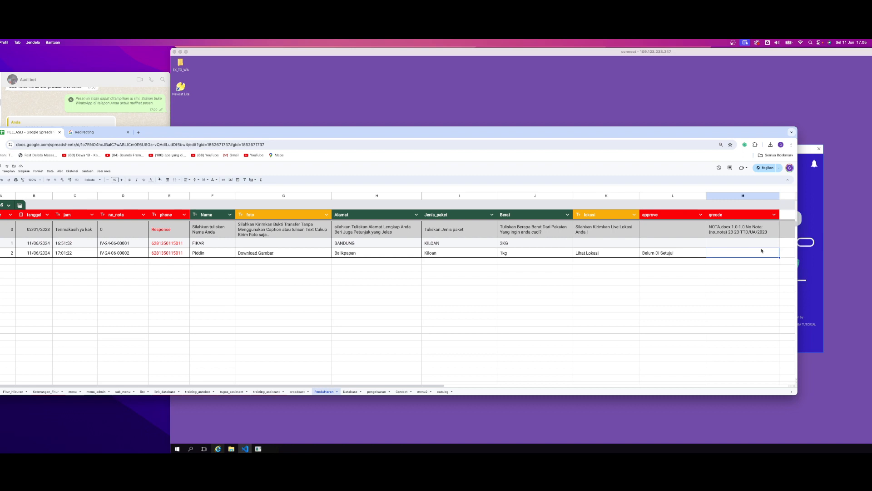
{"action": "double_click", "coordinate": [717, 234]}
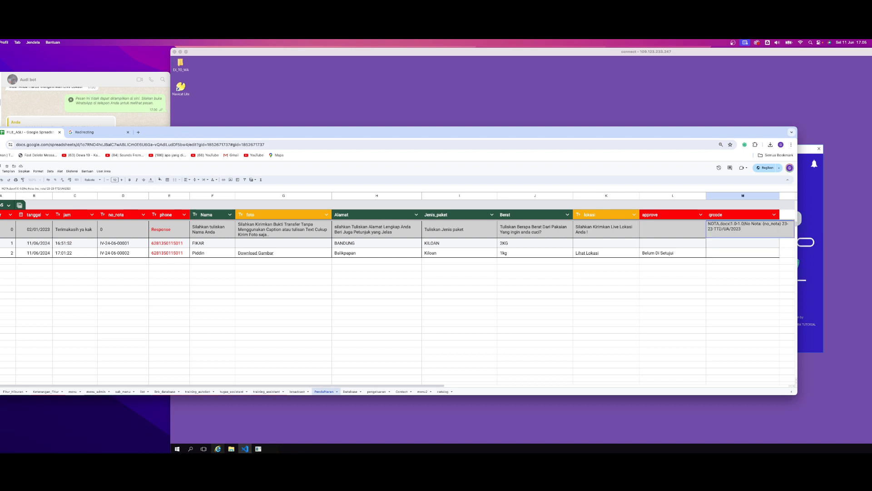
{"action": "left_click", "coordinate": [754, 268]}
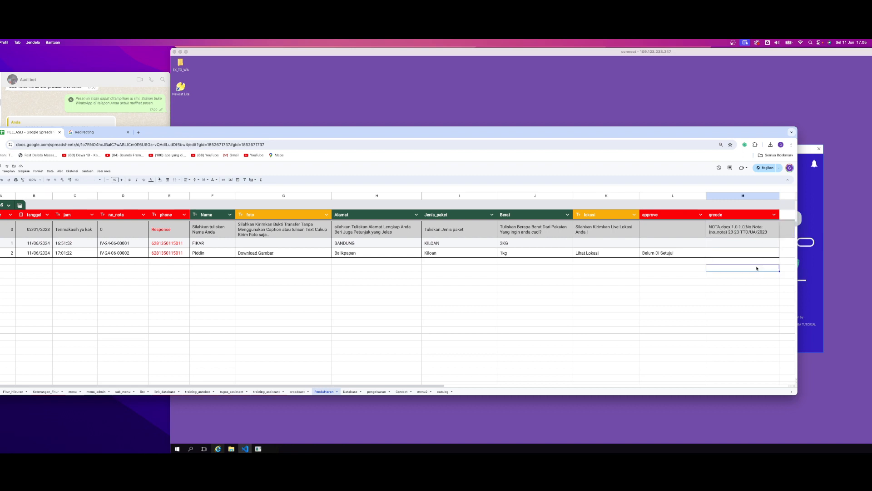
{"action": "left_click", "coordinate": [127, 254]}
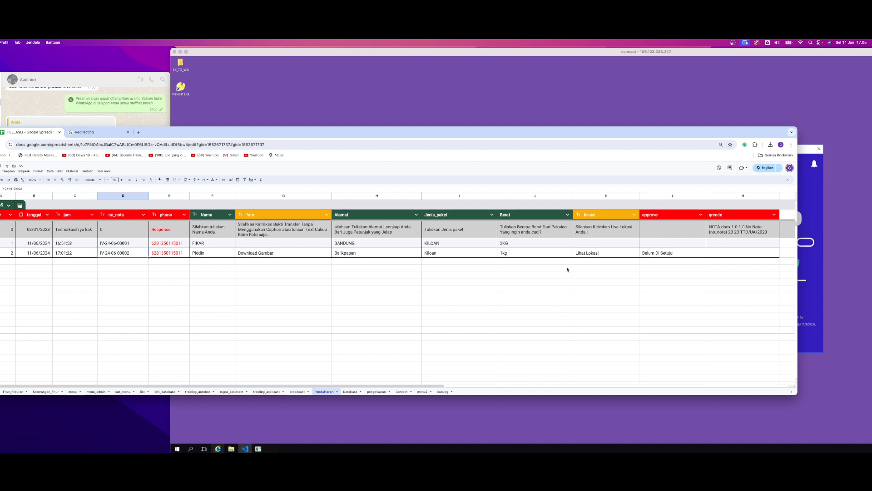
{"action": "left_click", "coordinate": [738, 230]}
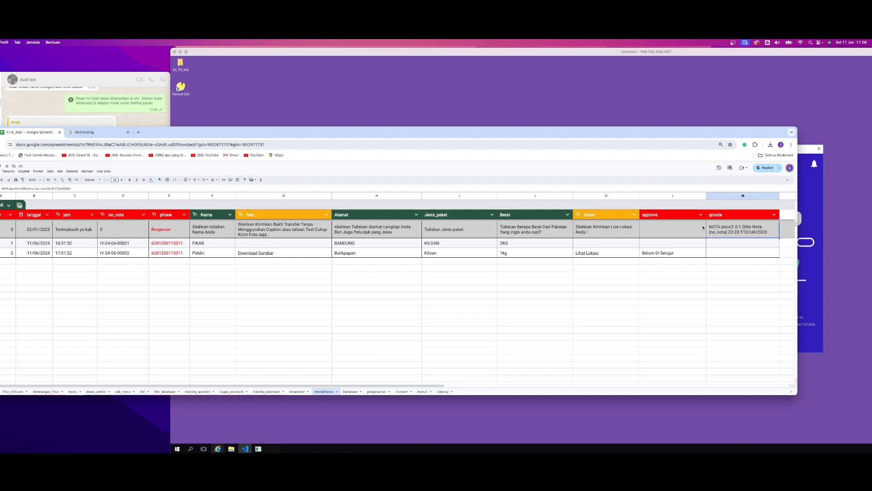
{"action": "left_click", "coordinate": [683, 226]}
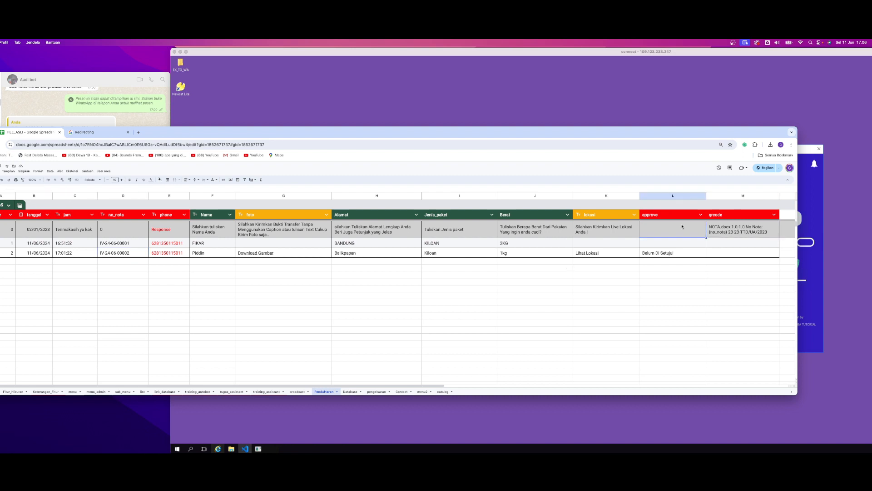
{"action": "left_click", "coordinate": [398, 275]}
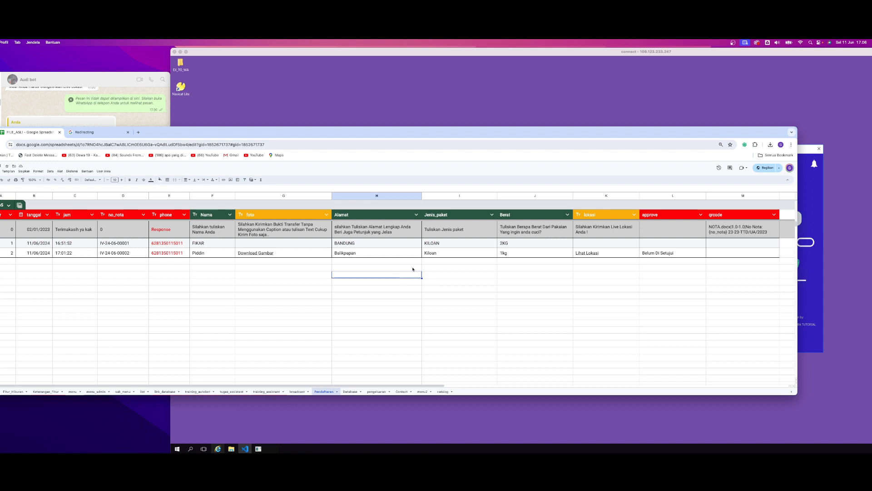
Switch back to the bot application's welcome window and reposition it on the remote desktop
{"action": "left_click", "coordinate": [814, 213]}
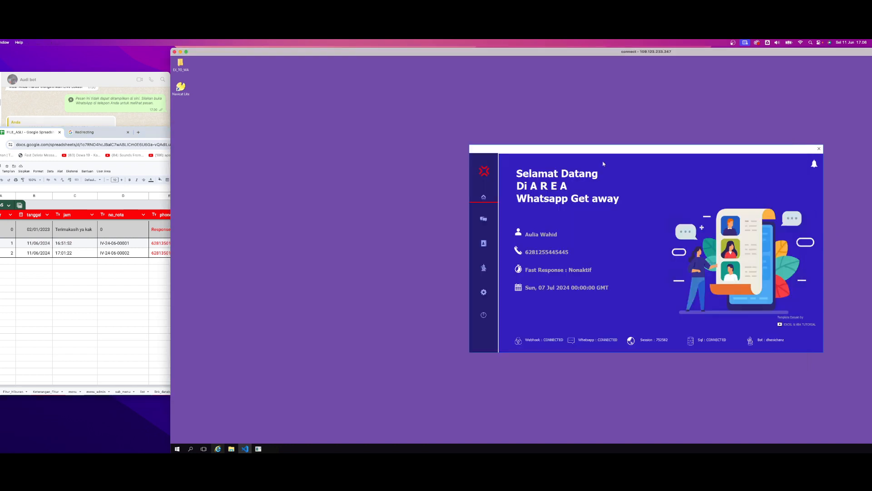
{"action": "left_click_drag", "start_coordinate": [514, 158], "coordinate": [341, 164]}
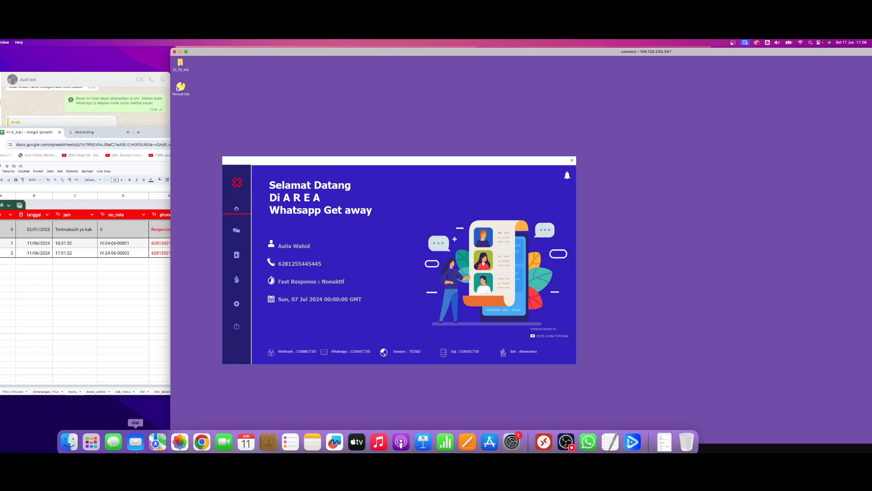
{"action": "left_click", "coordinate": [566, 440]}
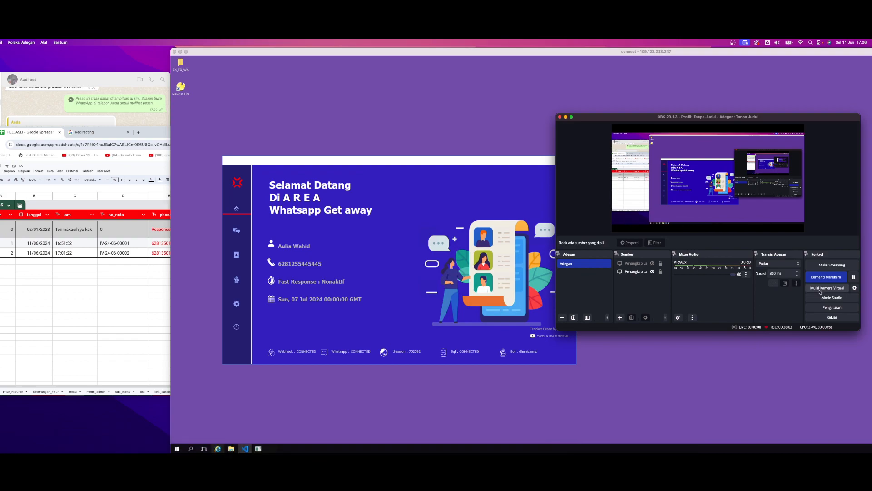